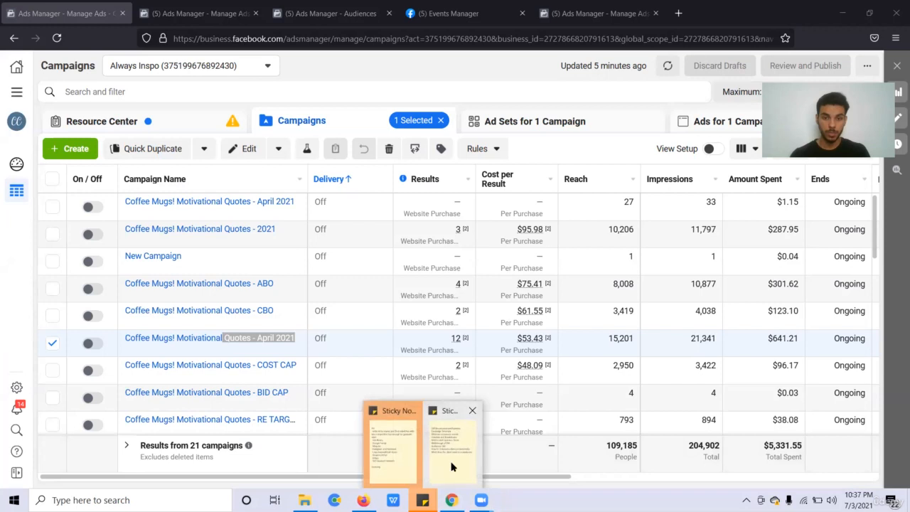
Open the lesson-topics sticky note and move it over the right side of the campaigns table.
{"action": "left_click", "coordinate": [446, 437]}
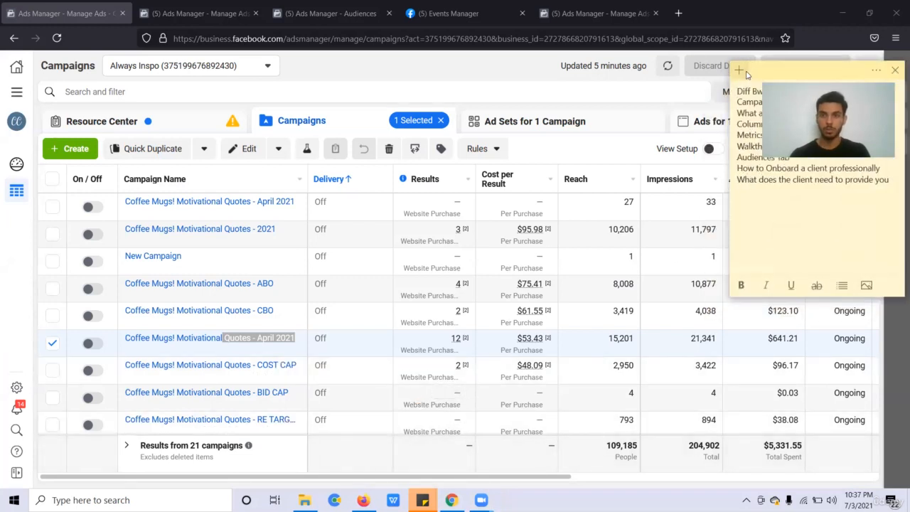
{"action": "left_click_drag", "start_coordinate": [746, 73], "coordinate": [576, 150]}
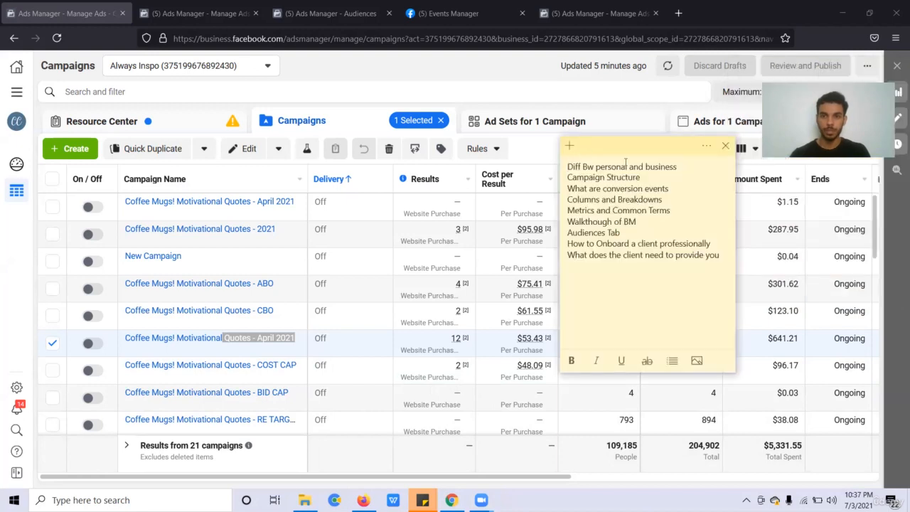
{"action": "left_click_drag", "start_coordinate": [626, 163], "coordinate": [567, 164]}
{"action": "left_click", "coordinate": [667, 174]}
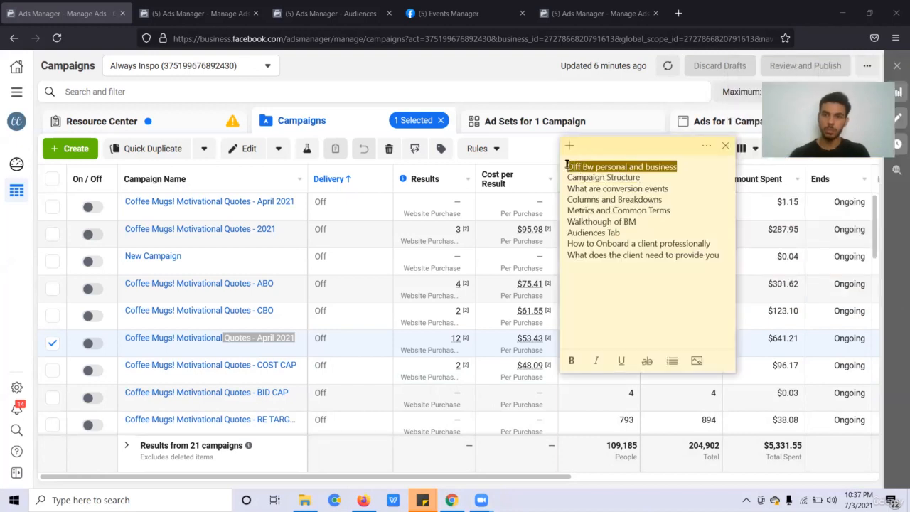
Highlight the first topic line, the word business, and the Campaign Structure topic.
{"action": "left_click", "coordinate": [639, 169]}
{"action": "triple_click", "coordinate": [643, 169]}
{"action": "left_click", "coordinate": [648, 169]}
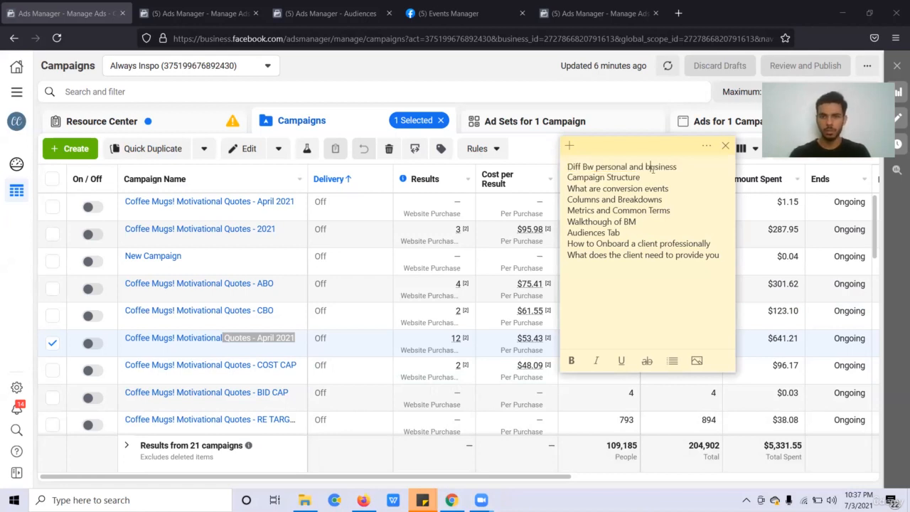
{"action": "triple_click", "coordinate": [652, 168]}
{"action": "double_click", "coordinate": [652, 168]}
{"action": "left_click", "coordinate": [652, 169]}
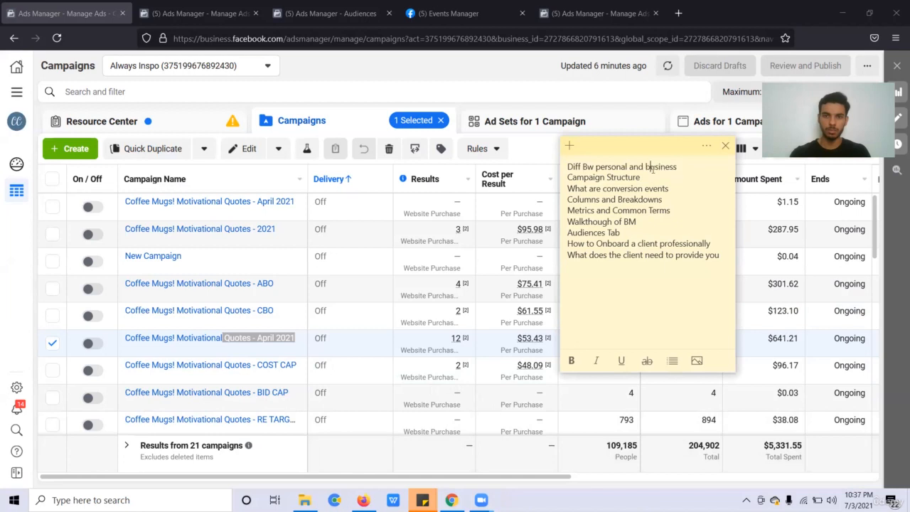
{"action": "double_click", "coordinate": [652, 169]}
{"action": "left_click", "coordinate": [652, 169]}
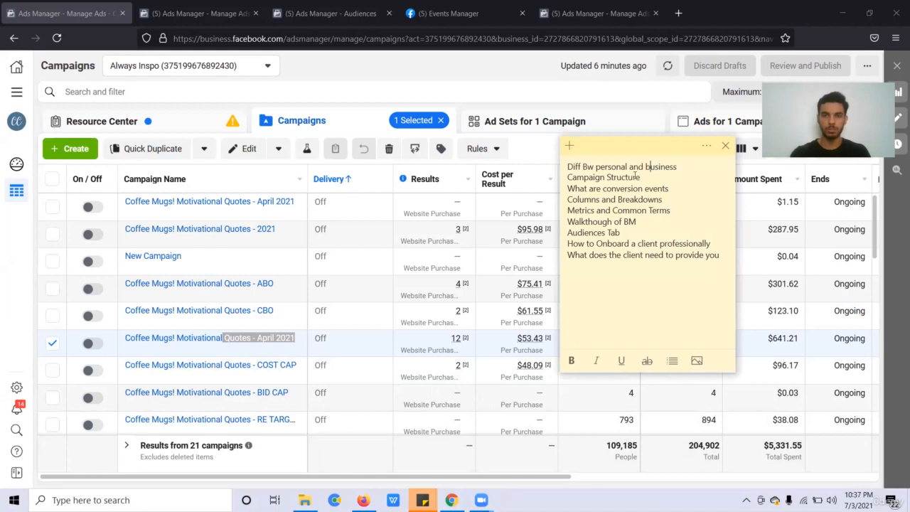
{"action": "triple_click", "coordinate": [635, 176]}
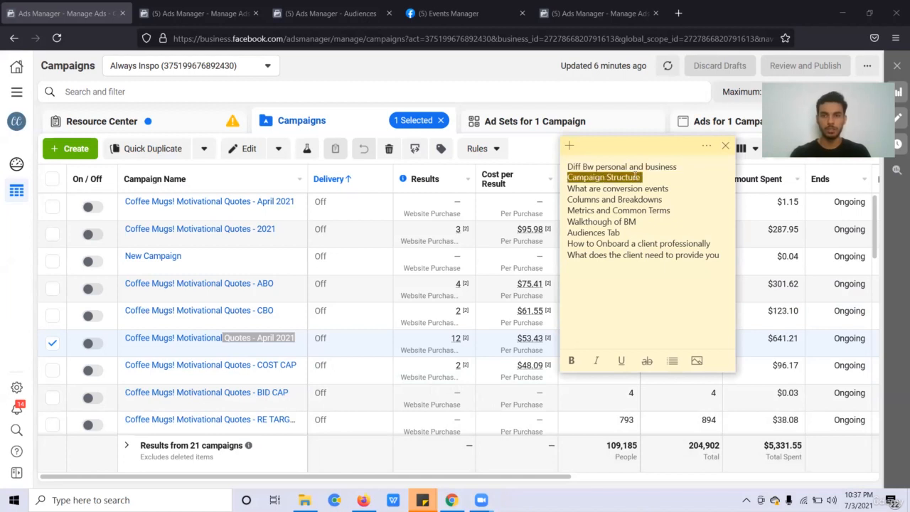
{"action": "left_click", "coordinate": [639, 189]}
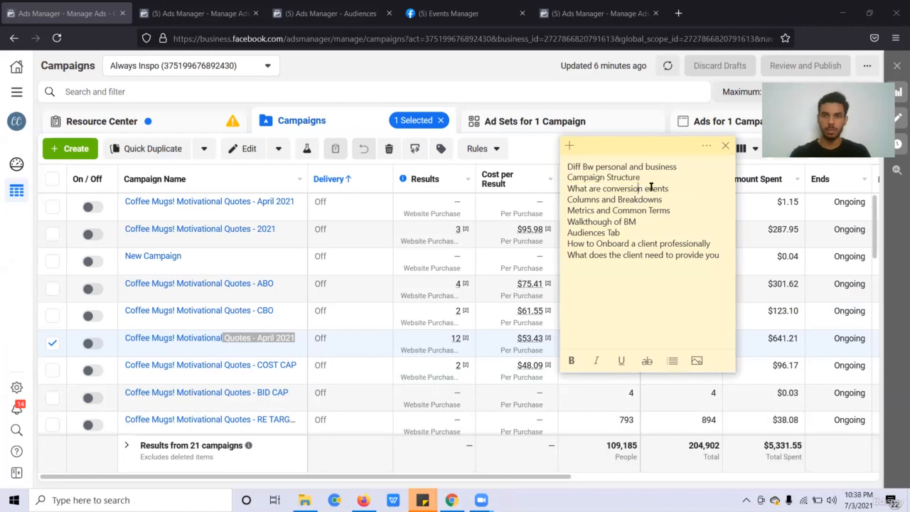
Point out the conversion events, Columns and Breakdowns, Metrics and Common Terms, and Audiences Tab topics.
{"action": "triple_click", "coordinate": [651, 187]}
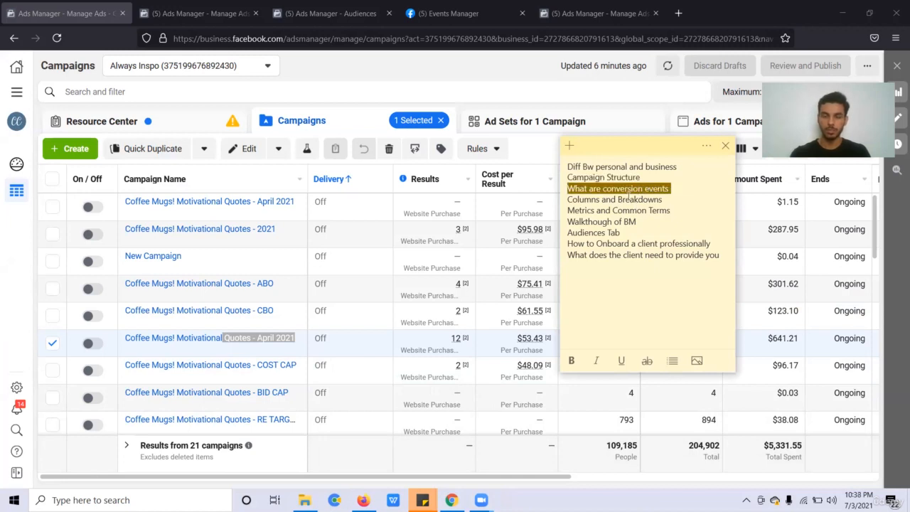
{"action": "double_click", "coordinate": [608, 199]}
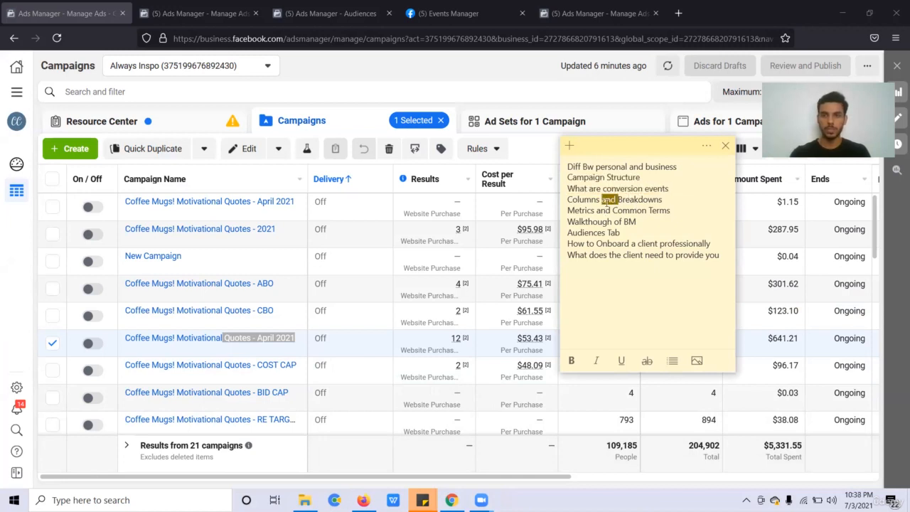
{"action": "double_click", "coordinate": [604, 211]}
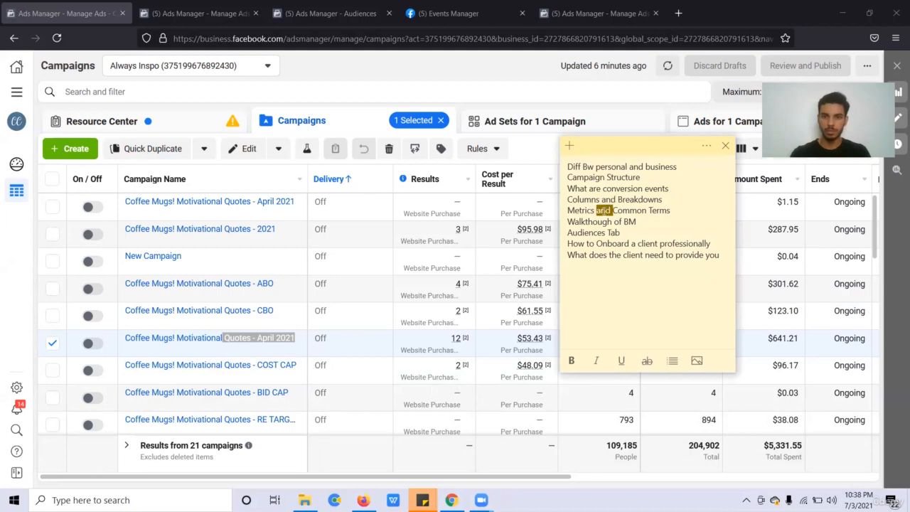
{"action": "double_click", "coordinate": [587, 232]}
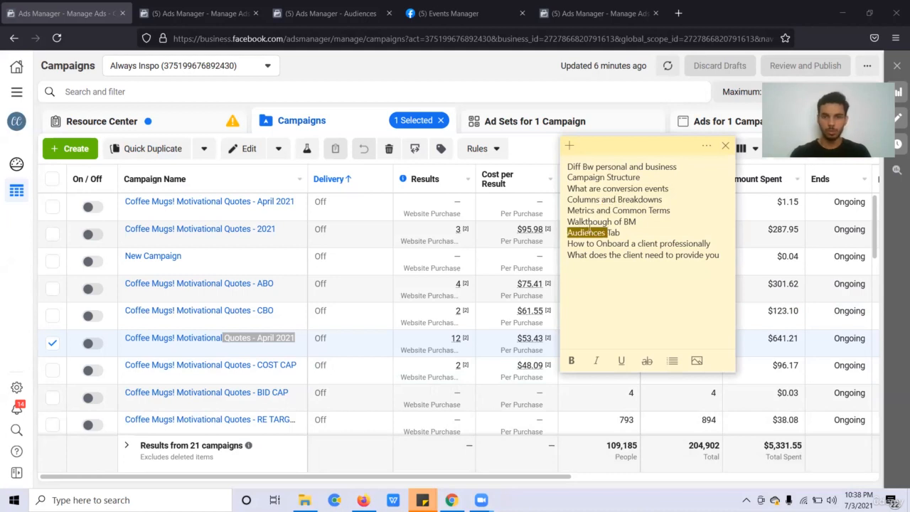
{"action": "double_click", "coordinate": [616, 212]}
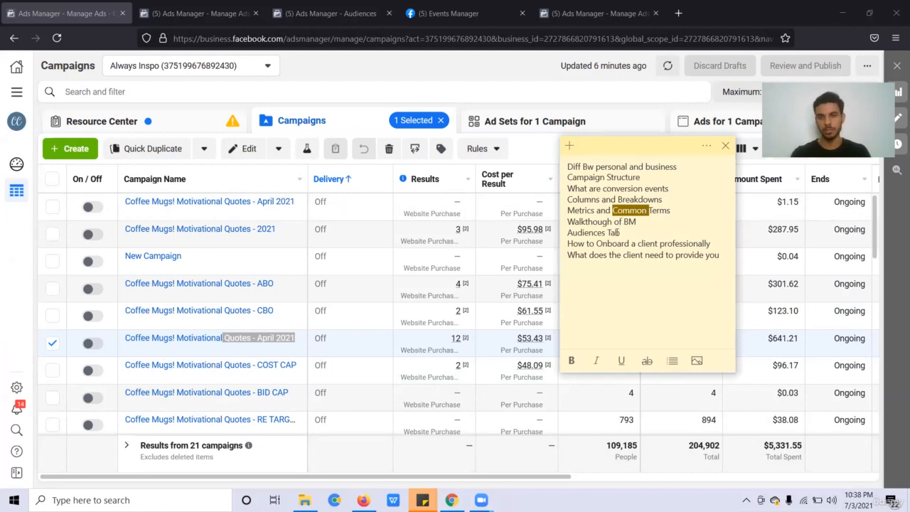
{"action": "double_click", "coordinate": [616, 233]}
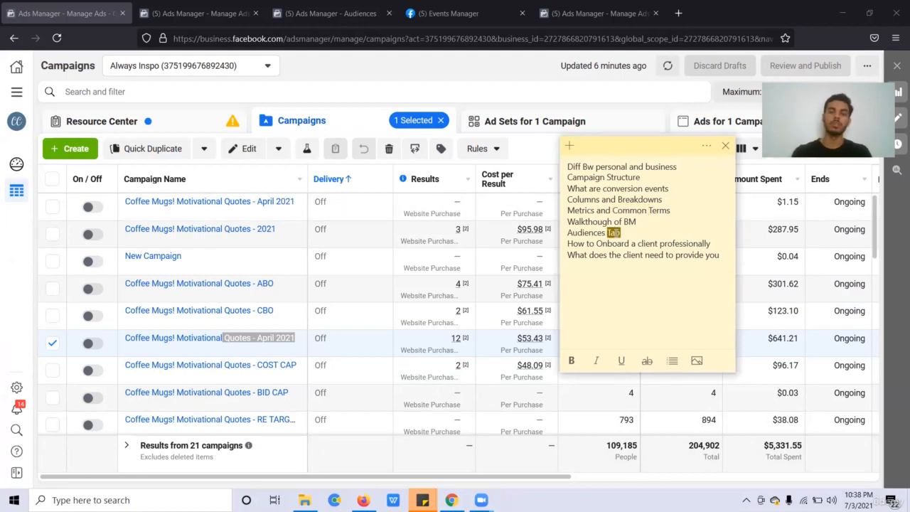
{"action": "left_click", "coordinate": [616, 233]}
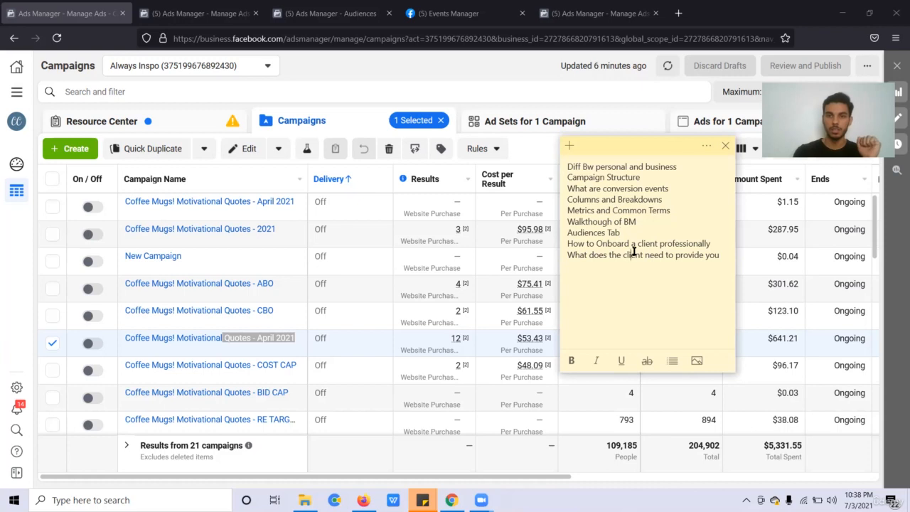
Point out the client onboarding topic, add an empty line, and start a new campaign.
{"action": "double_click", "coordinate": [636, 244]}
{"action": "left_click", "coordinate": [637, 244]}
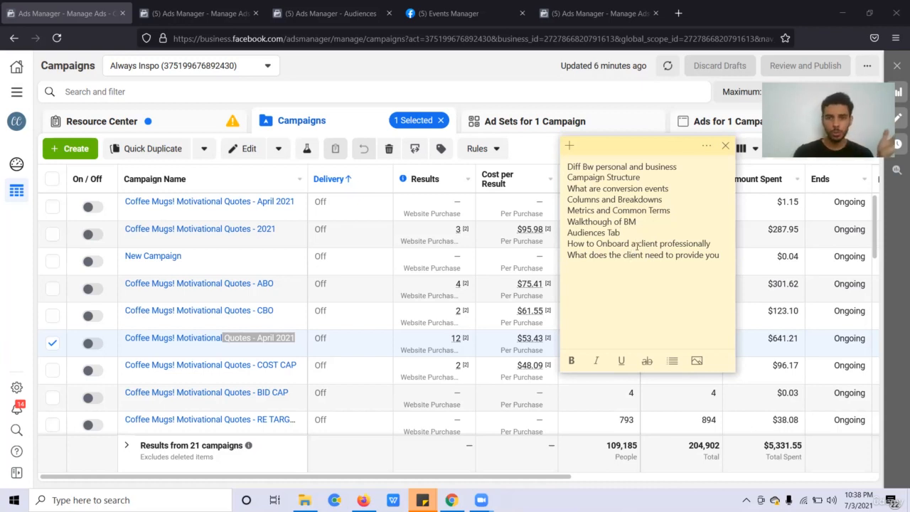
{"action": "left_click", "coordinate": [634, 261]}
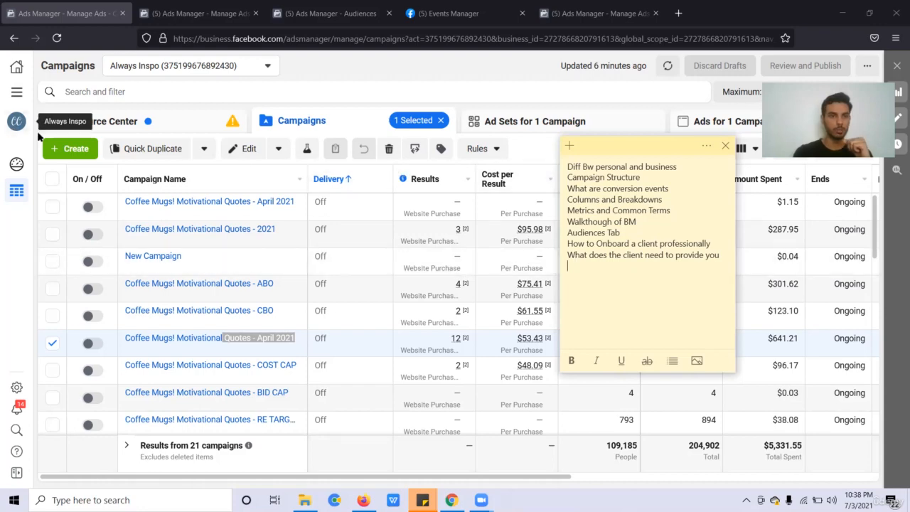
{"action": "left_click", "coordinate": [71, 148]}
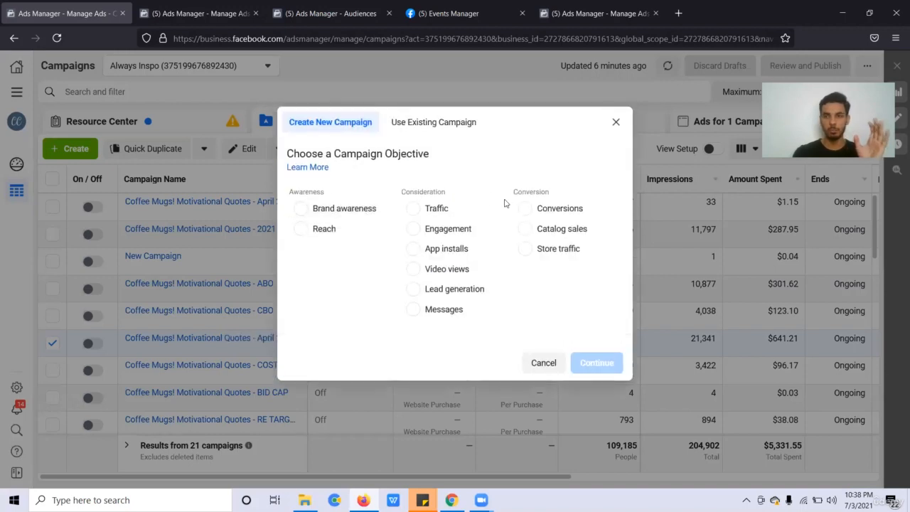
Dismiss the objective dialog, select only the top April 2021 Coffee Mugs campaign, and view its ad sets.
{"action": "left_click", "coordinate": [560, 214]}
{"action": "left_click", "coordinate": [616, 90]}
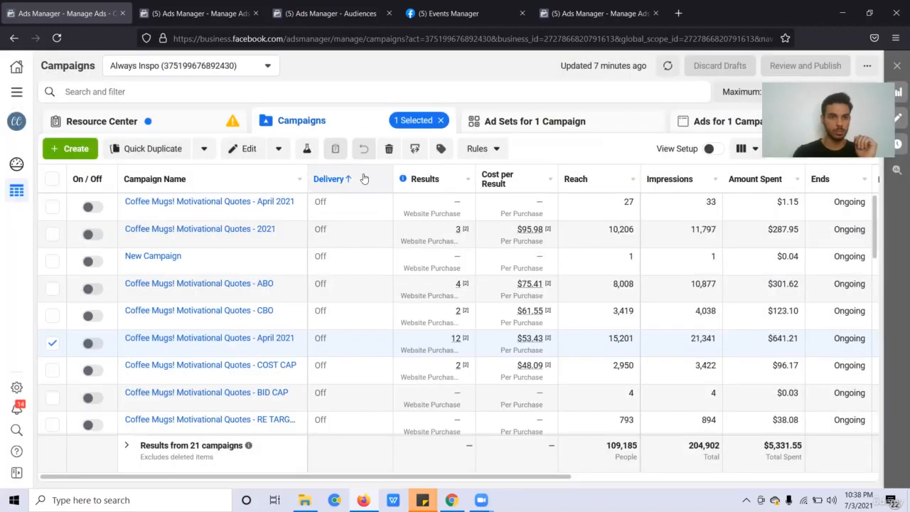
{"action": "left_click", "coordinate": [52, 207]}
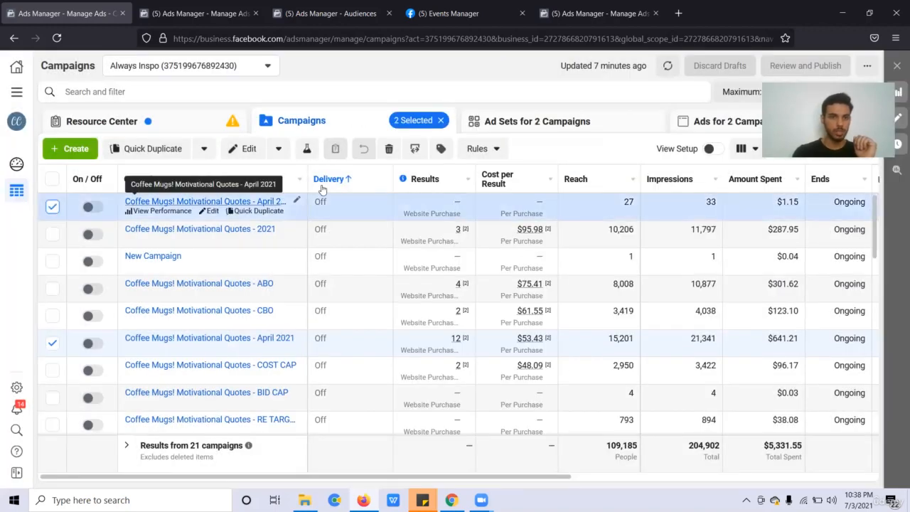
{"action": "left_click", "coordinate": [51, 344]}
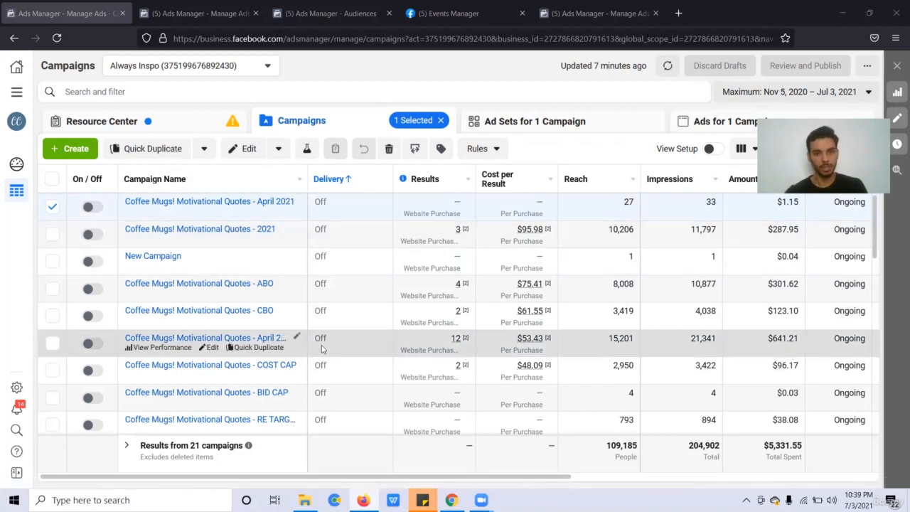
{"action": "left_click", "coordinate": [580, 121]}
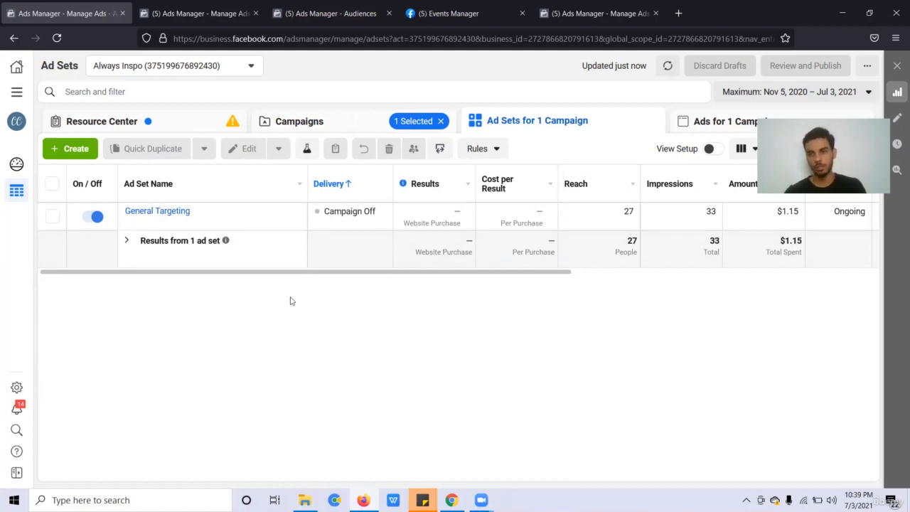
Select the General Targeting ad set, view its single ad, then return to all 21 campaigns.
{"action": "left_click_drag", "start_coordinate": [133, 286], "coordinate": [57, 226]}
{"action": "left_click", "coordinate": [188, 312]}
{"action": "left_click", "coordinate": [52, 216]}
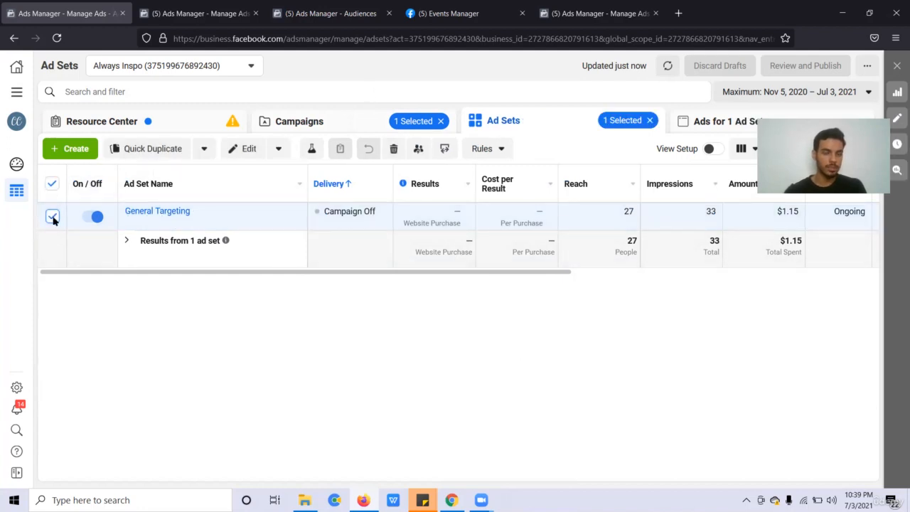
{"action": "left_click", "coordinate": [710, 133]}
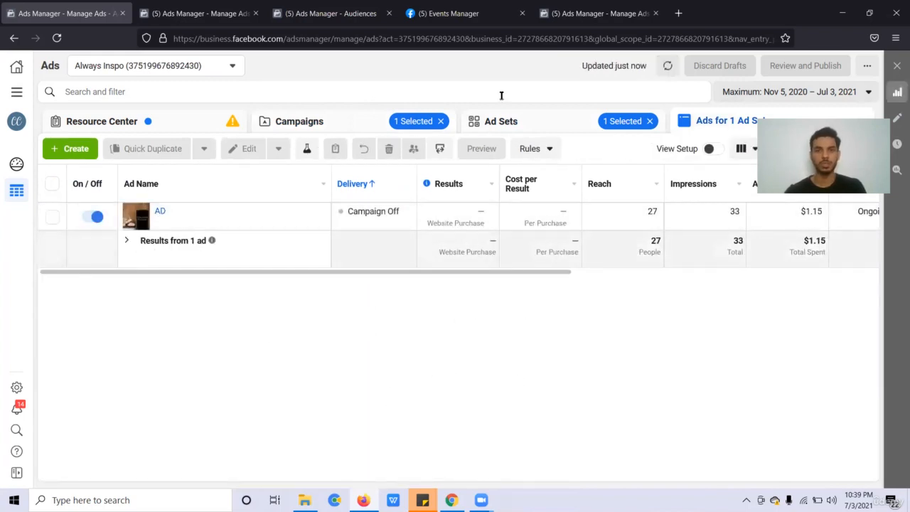
{"action": "left_click", "coordinate": [496, 120]}
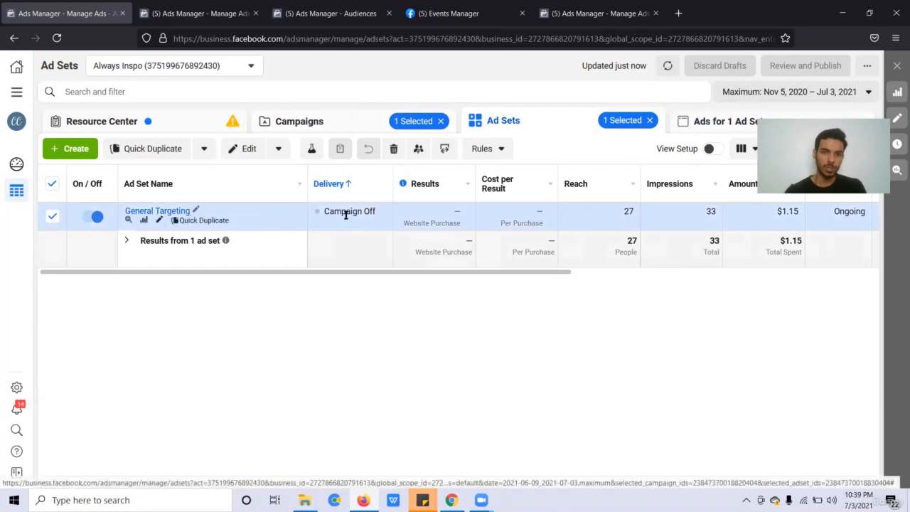
{"action": "left_click", "coordinate": [683, 122]}
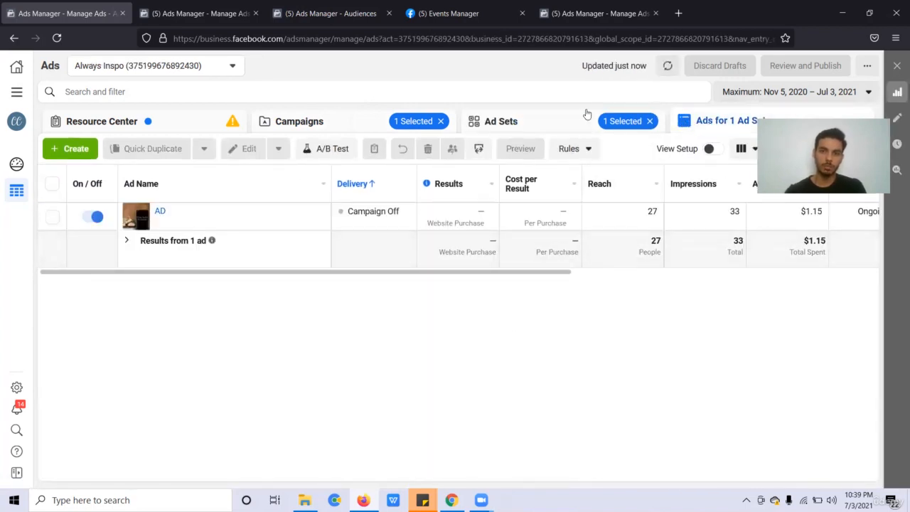
{"action": "left_click", "coordinate": [581, 116]}
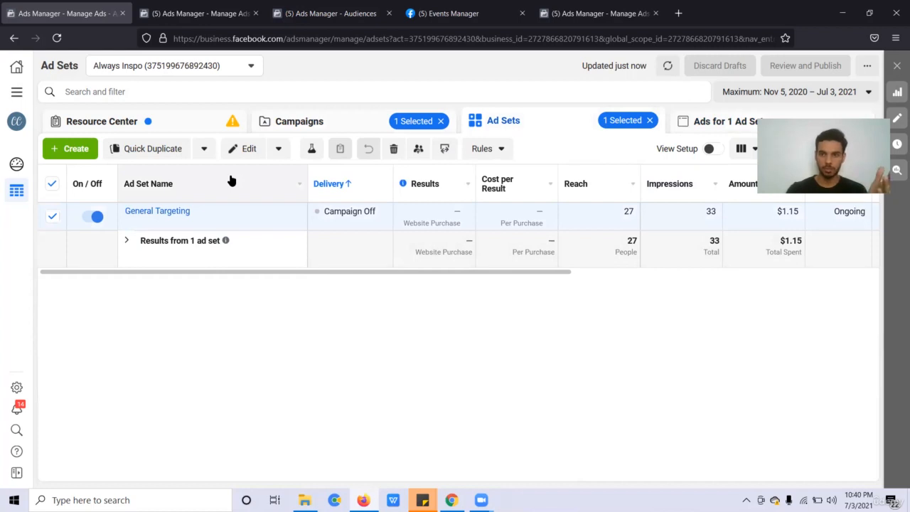
{"action": "left_click", "coordinate": [264, 126]}
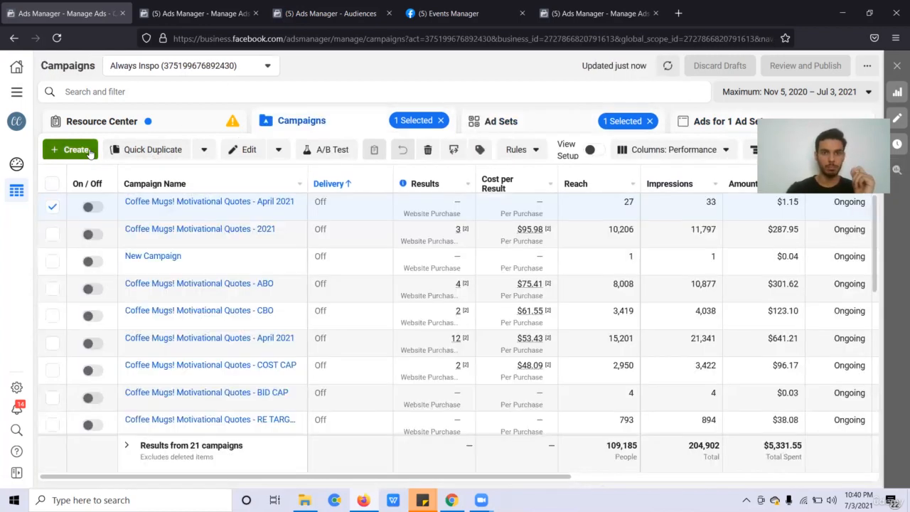
{"action": "left_click", "coordinate": [88, 152]}
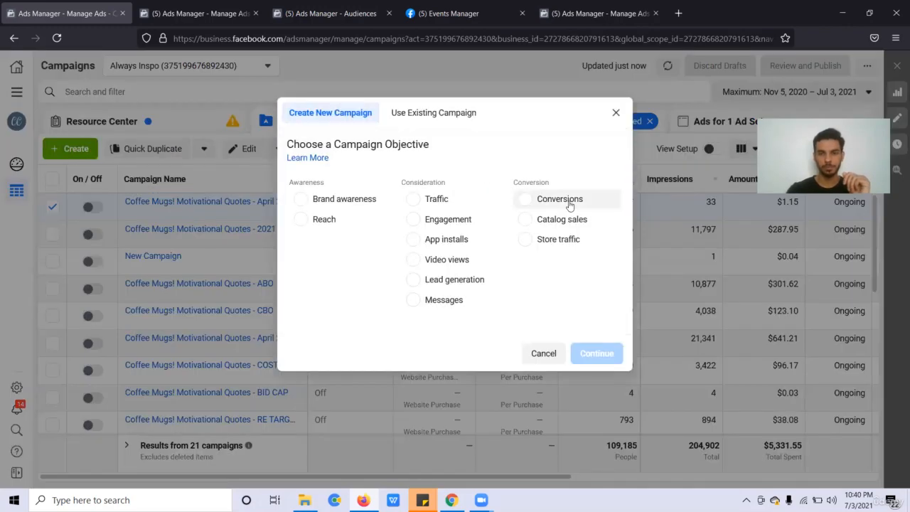
{"action": "left_click", "coordinate": [562, 201]}
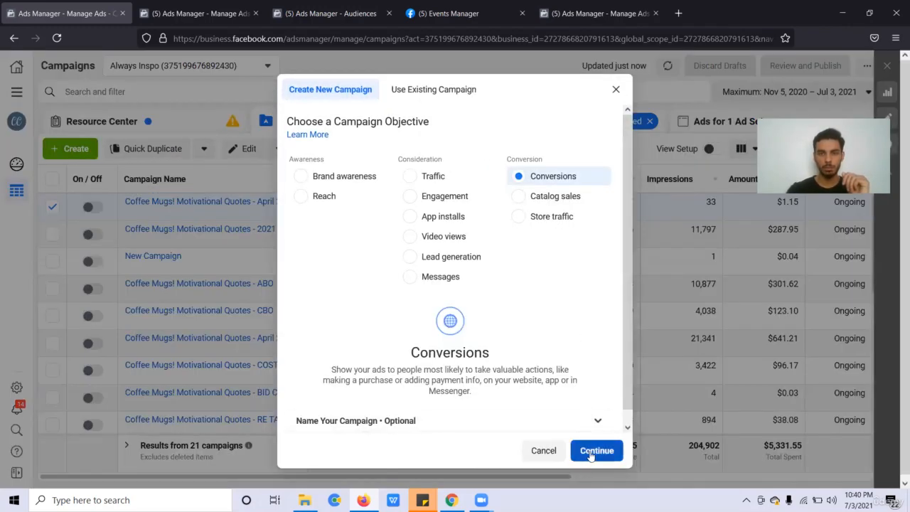
{"action": "left_click", "coordinate": [590, 451]}
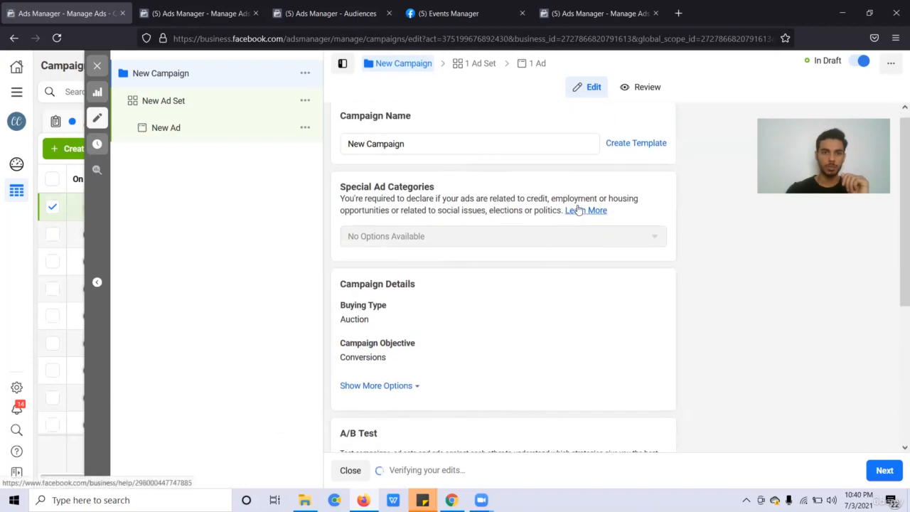
{"action": "scroll", "coordinate": [545, 266], "scroll_direction": "down", "scroll_amount": 1}
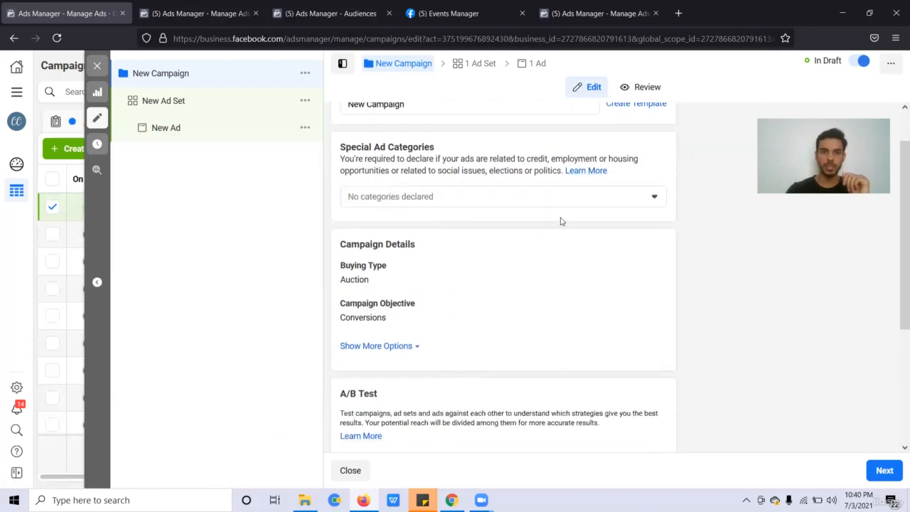
{"action": "left_click", "coordinate": [576, 197]}
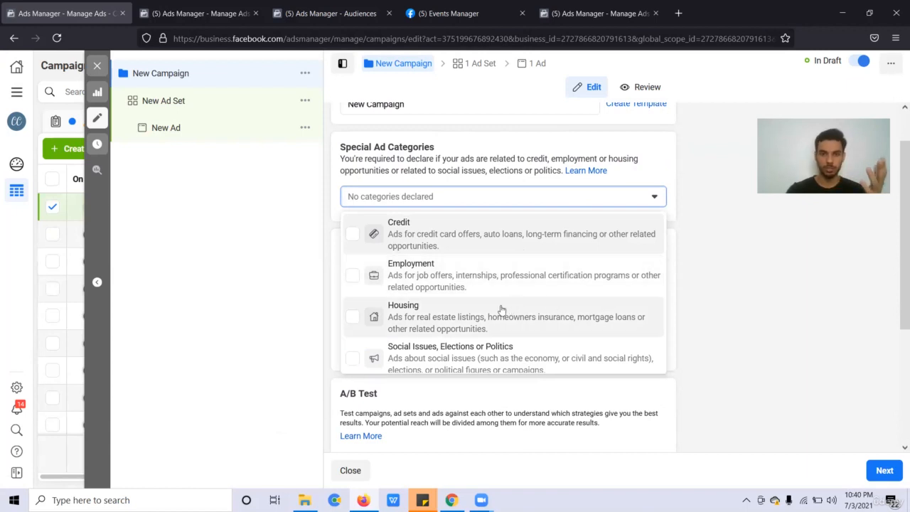
{"action": "scroll", "coordinate": [518, 318], "scroll_direction": "down", "scroll_amount": 1}
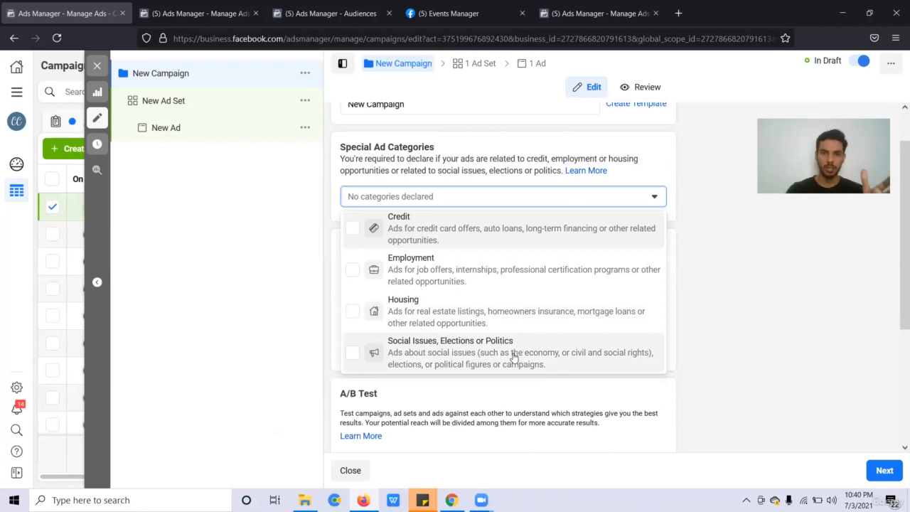
{"action": "left_click", "coordinate": [435, 205]}
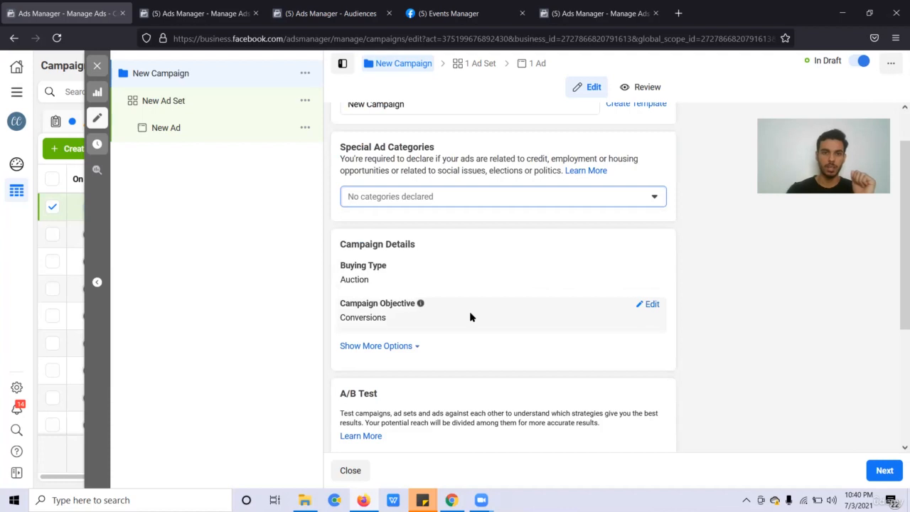
Show all campaign objectives with Conversions still selected, then scroll to Campaign Budget Optimization.
{"action": "scroll", "coordinate": [470, 317], "scroll_direction": "down", "scroll_amount": 1}
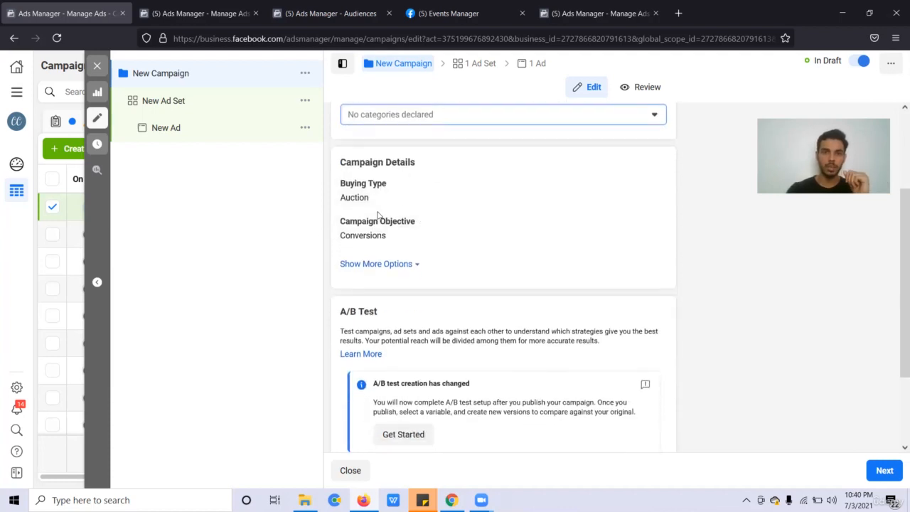
{"action": "mouse_move", "coordinate": [383, 228]}
{"action": "left_click", "coordinate": [644, 227]}
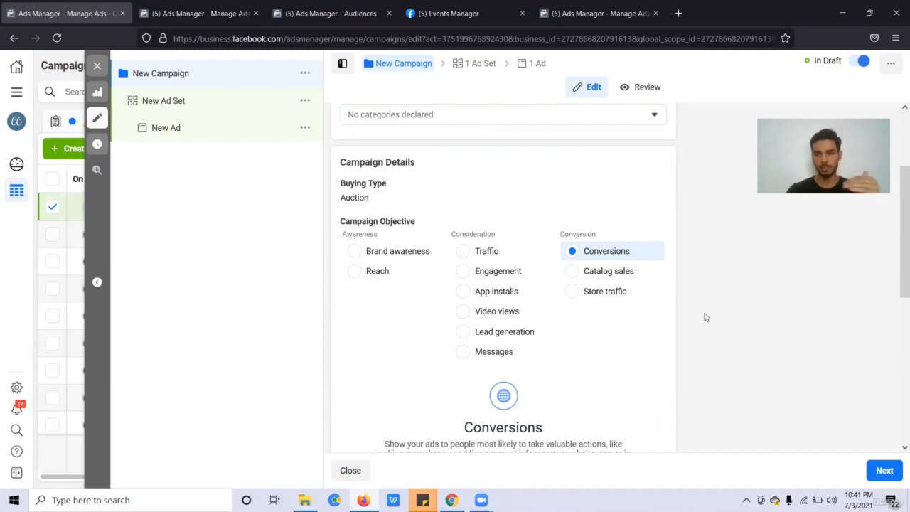
{"action": "scroll", "coordinate": [707, 314], "scroll_direction": "down", "scroll_amount": 1}
{"action": "scroll", "coordinate": [704, 313], "scroll_direction": "down", "scroll_amount": 1}
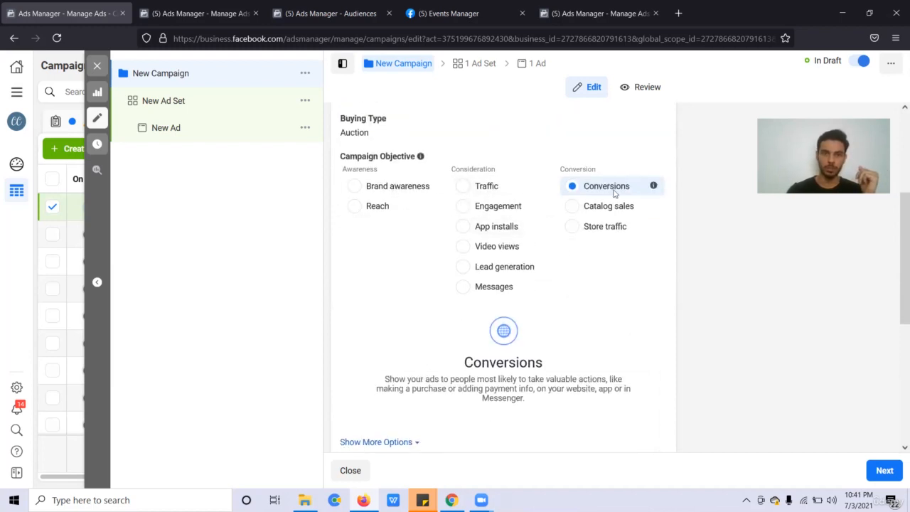
{"action": "scroll", "coordinate": [556, 357], "scroll_direction": "down", "scroll_amount": 1}
{"action": "scroll", "coordinate": [556, 358], "scroll_direction": "down", "scroll_amount": 1}
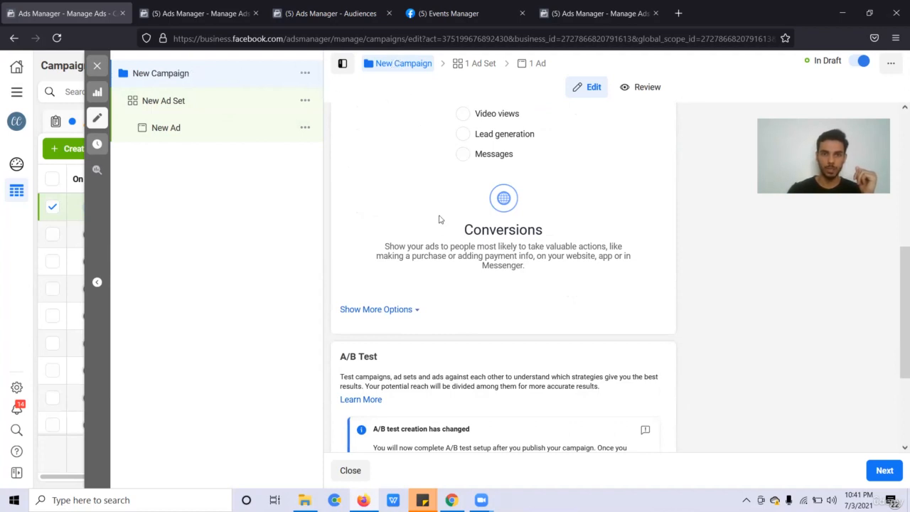
{"action": "scroll", "coordinate": [527, 291], "scroll_direction": "down", "scroll_amount": 2}
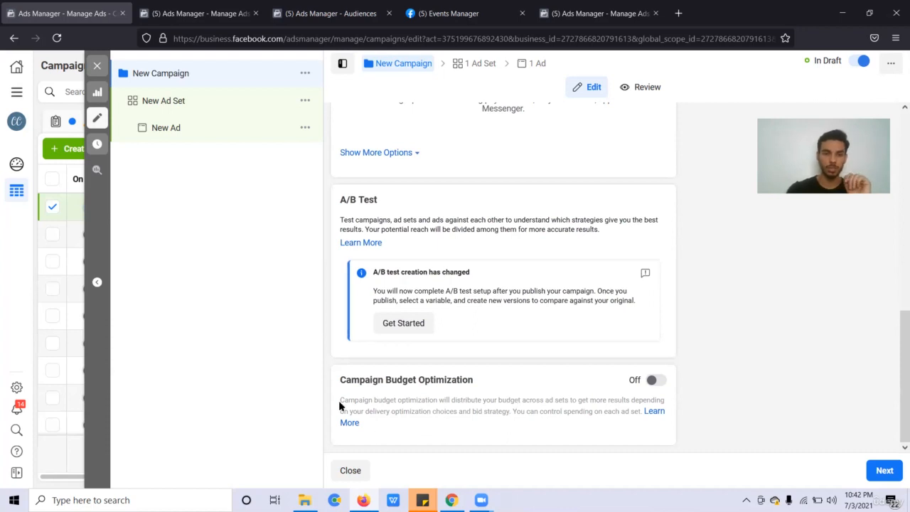
Turn on Campaign Budget Optimization with a $20.00 USD daily budget, after reading its help.
{"action": "left_click", "coordinate": [346, 424]}
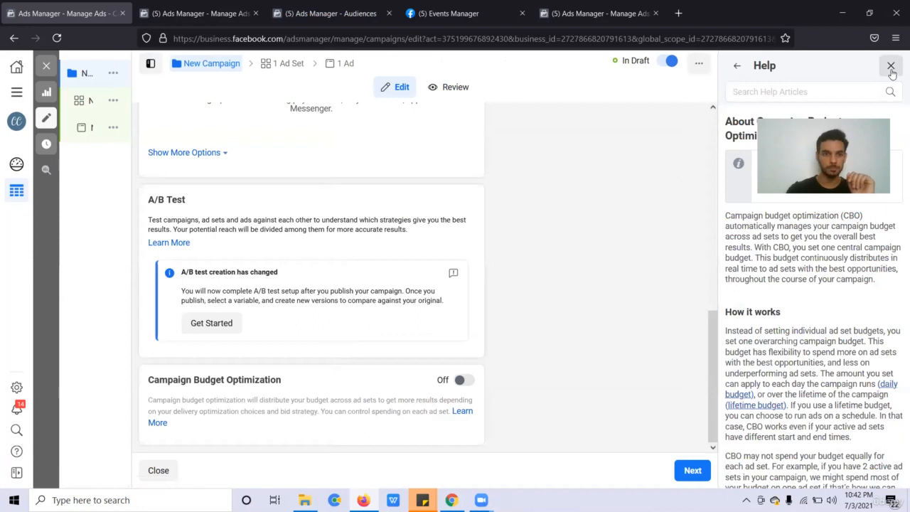
{"action": "left_click", "coordinate": [637, 370]}
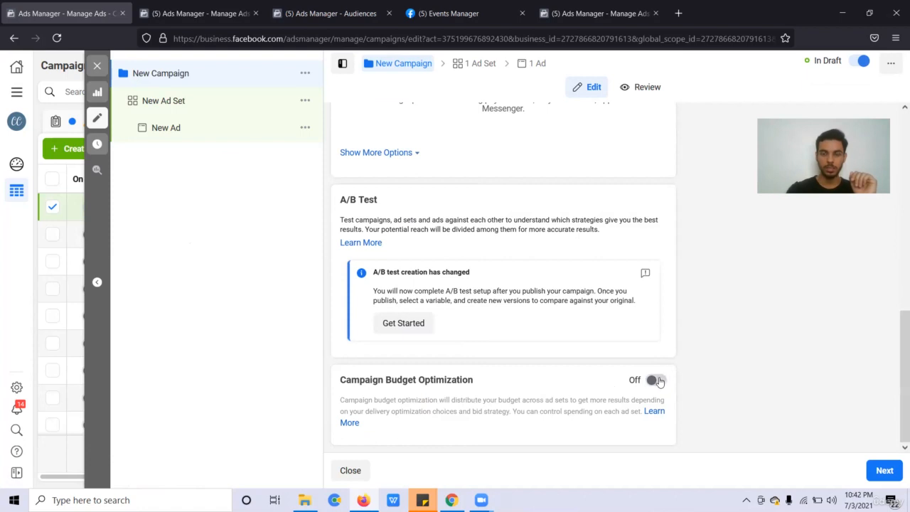
{"action": "left_click", "coordinate": [655, 380]}
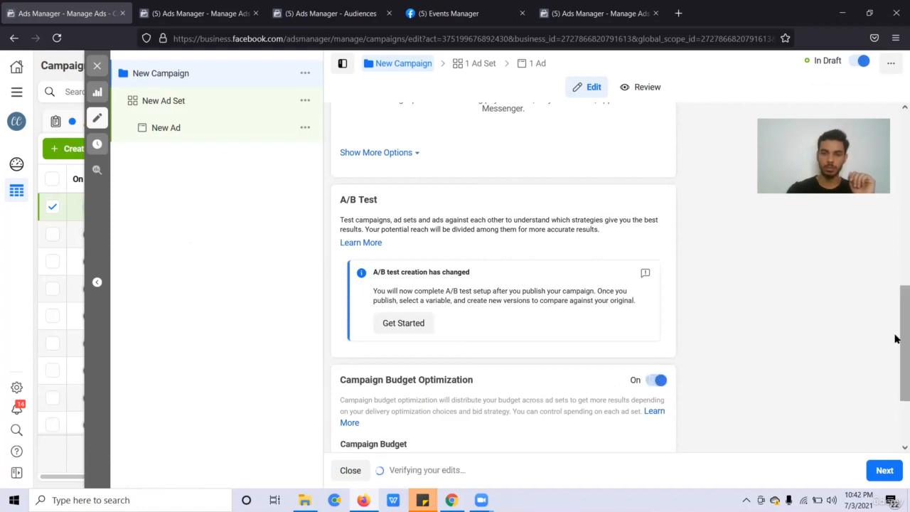
{"action": "left_click_drag", "start_coordinate": [899, 337], "coordinate": [896, 424]}
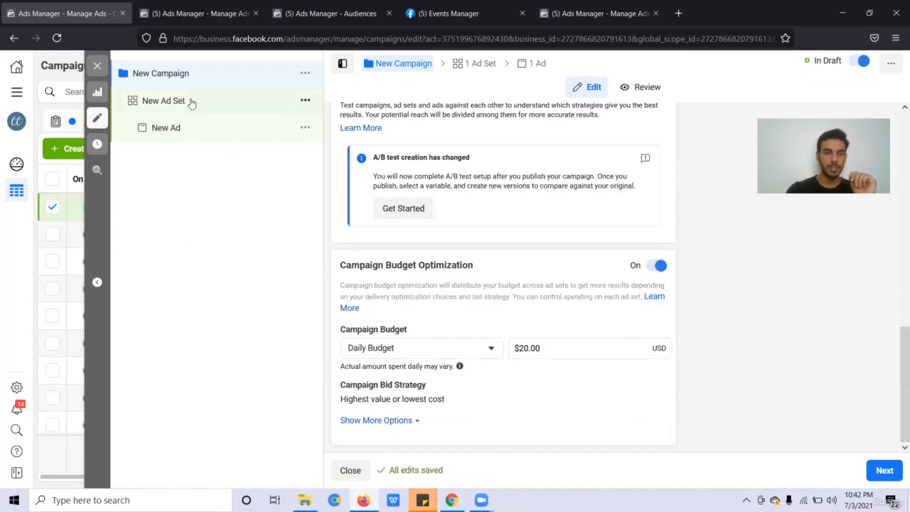
{"action": "left_click", "coordinate": [315, 108]}
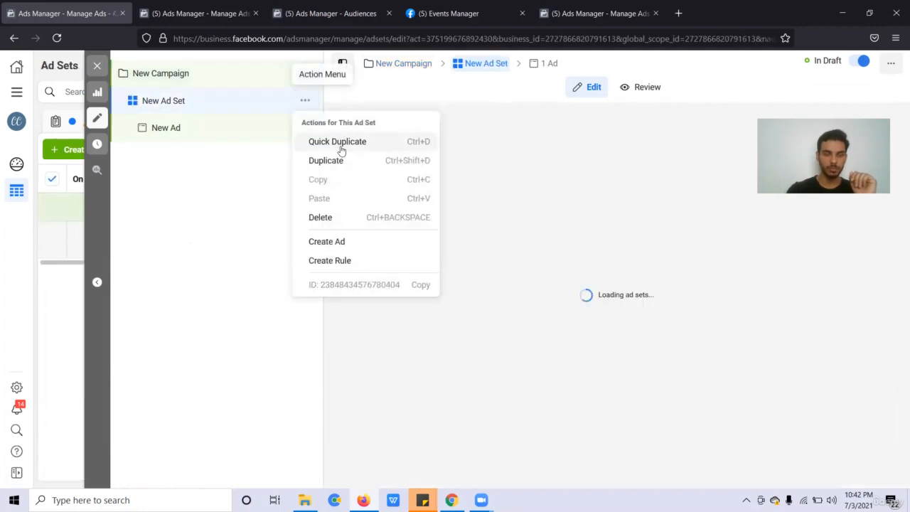
Quick-duplicate New Ad Set, then duplicate New Ad Set - Copy to create Copy 2.
{"action": "left_click", "coordinate": [340, 145]}
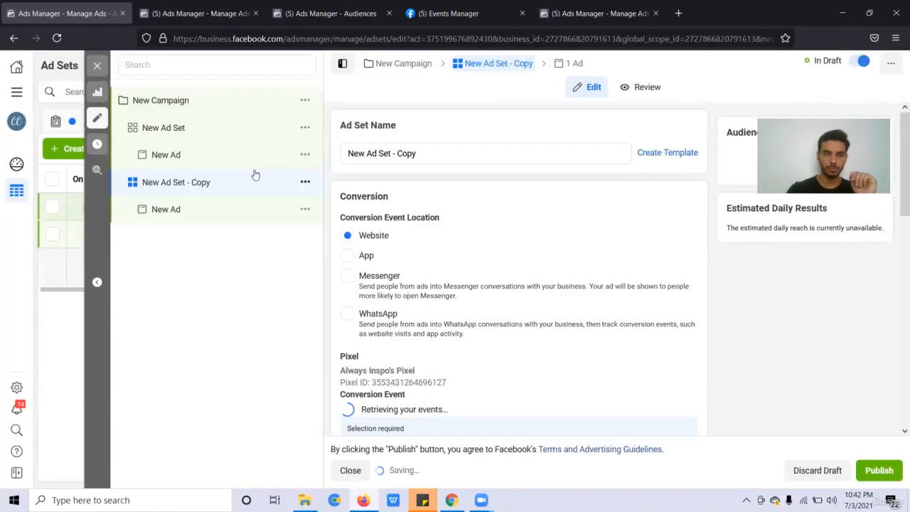
{"action": "left_click", "coordinate": [306, 182]}
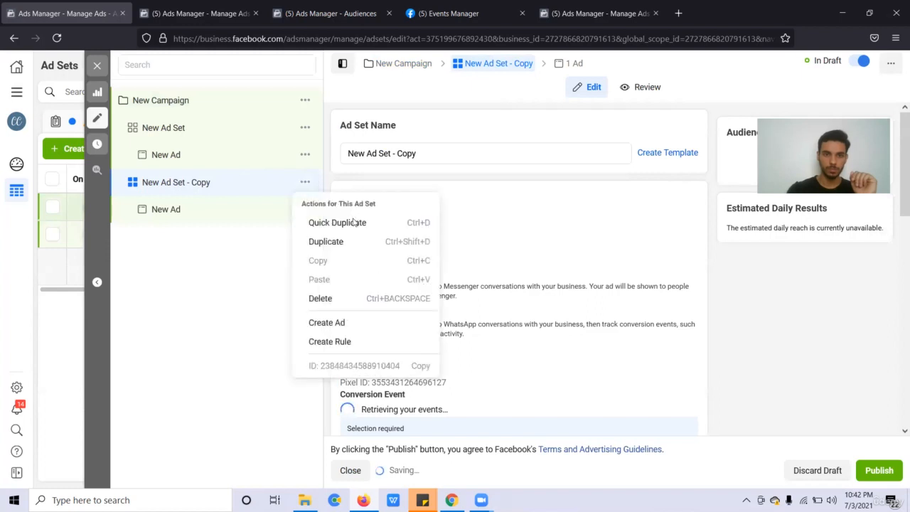
{"action": "left_click", "coordinate": [340, 224]}
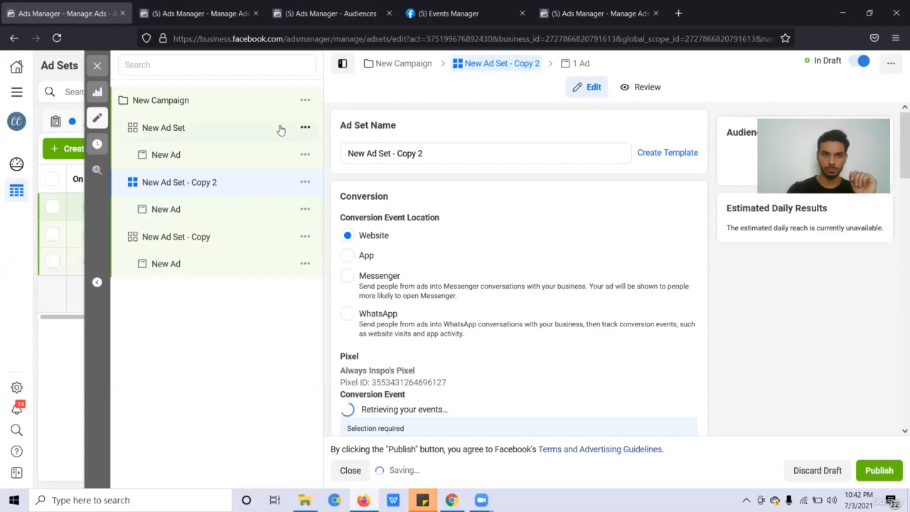
Rename the three ad sets to Ad set 1, Adset 2 and Adset 3.
{"action": "left_click", "coordinate": [281, 131]}
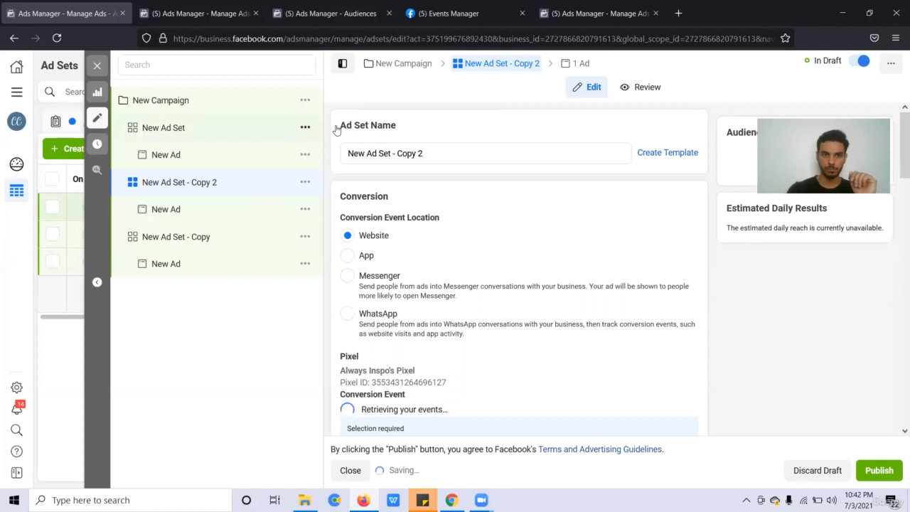
{"action": "left_click", "coordinate": [411, 155]}
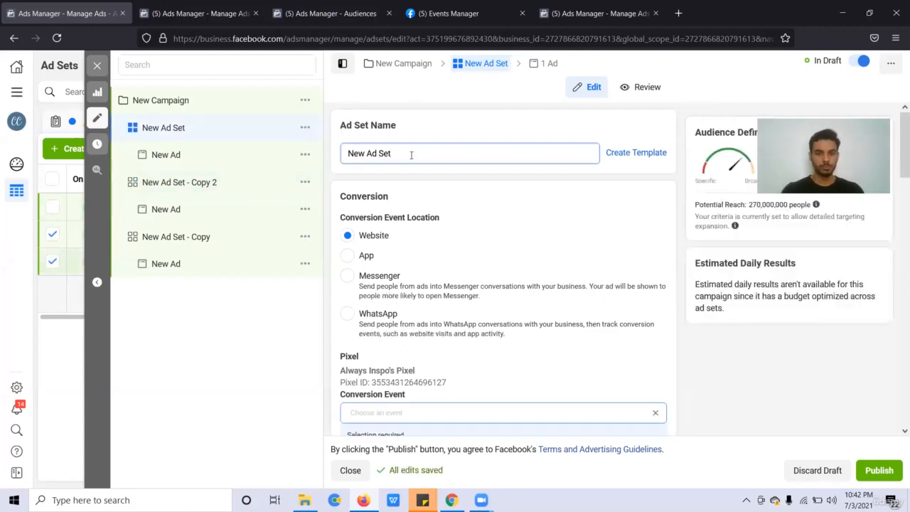
{"action": "key", "text": "ctrl+a"}
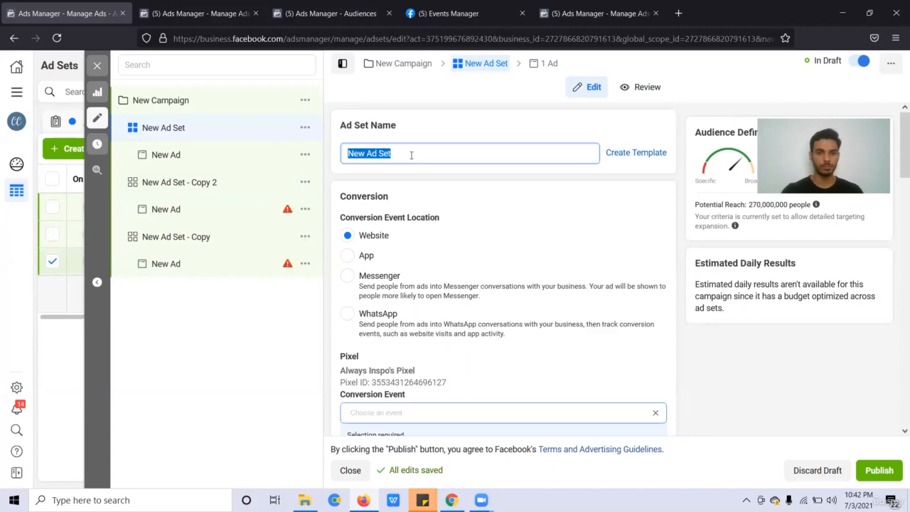
{"action": "type", "text": "Ad set 1"}
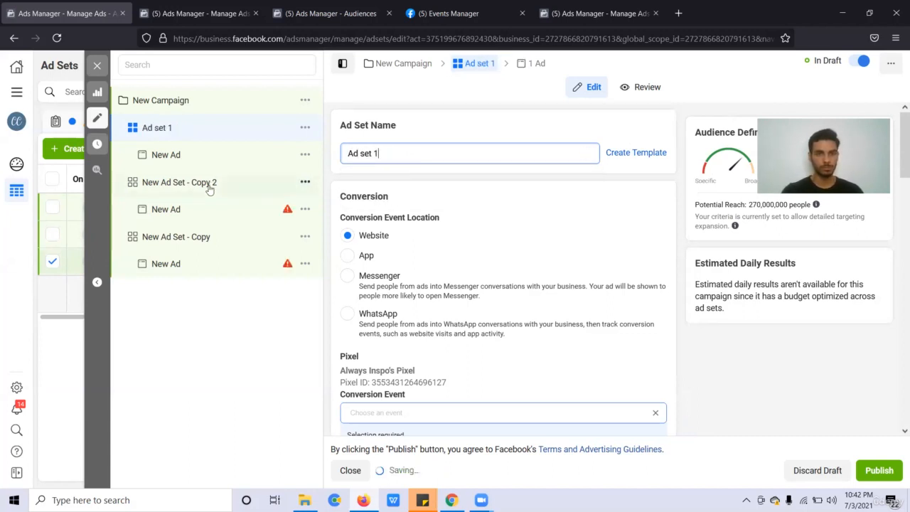
{"action": "triple_click", "coordinate": [389, 154]}
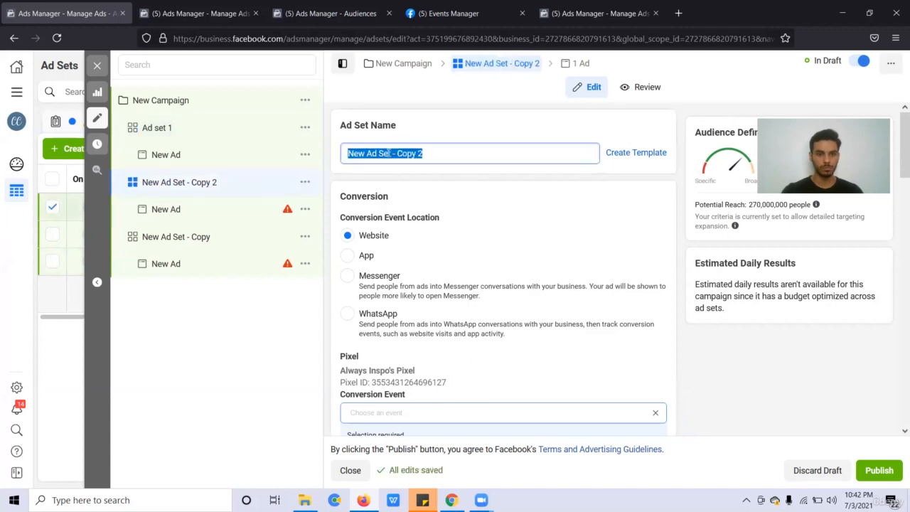
{"action": "type", "text": "Adset"}
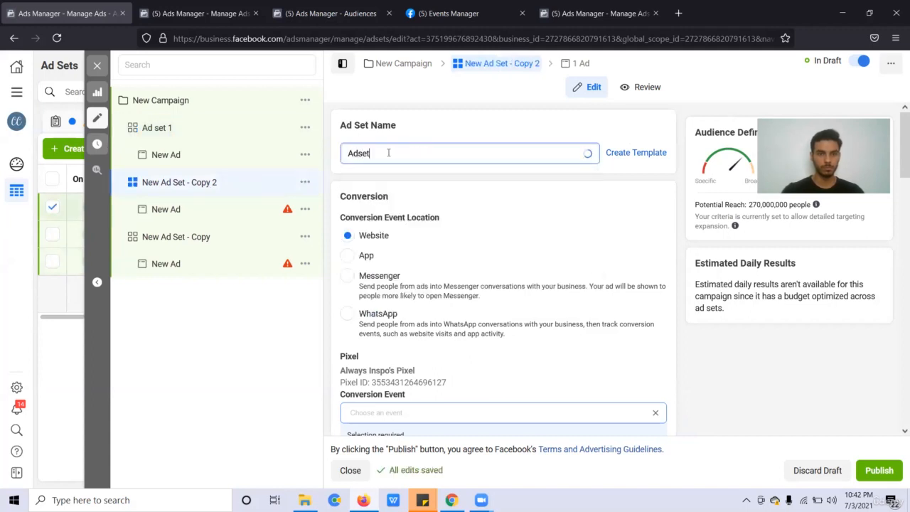
{"action": "type", "text": " 2"}
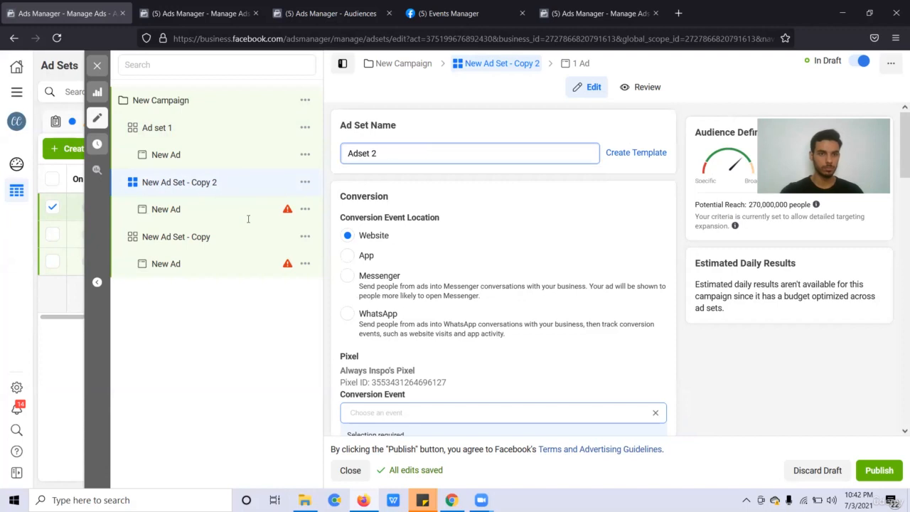
{"action": "left_click", "coordinate": [244, 234]}
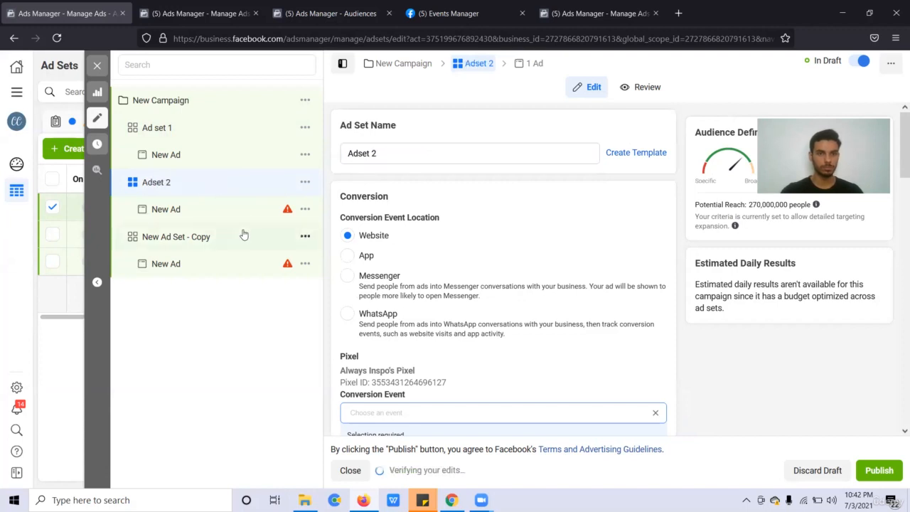
{"action": "double_click", "coordinate": [425, 153]}
{"action": "type", "text": "Ad set"}
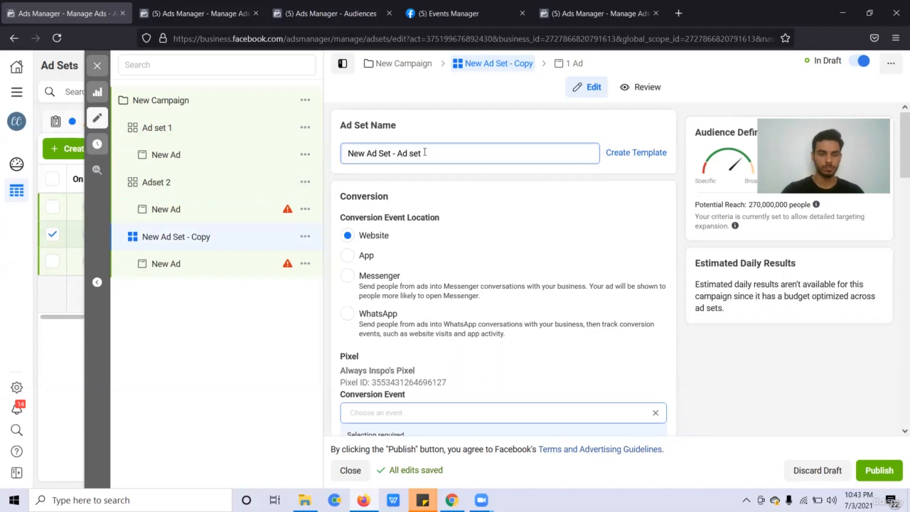
{"action": "key", "text": "ctrl+a"}
{"action": "type", "text": "Adset 3"}
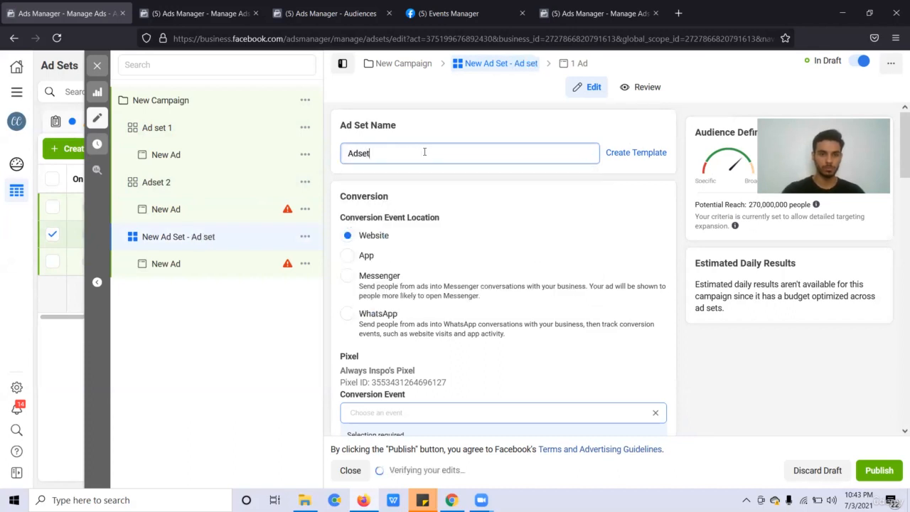
Rename the campaign to C1.
{"action": "left_click", "coordinate": [247, 99]}
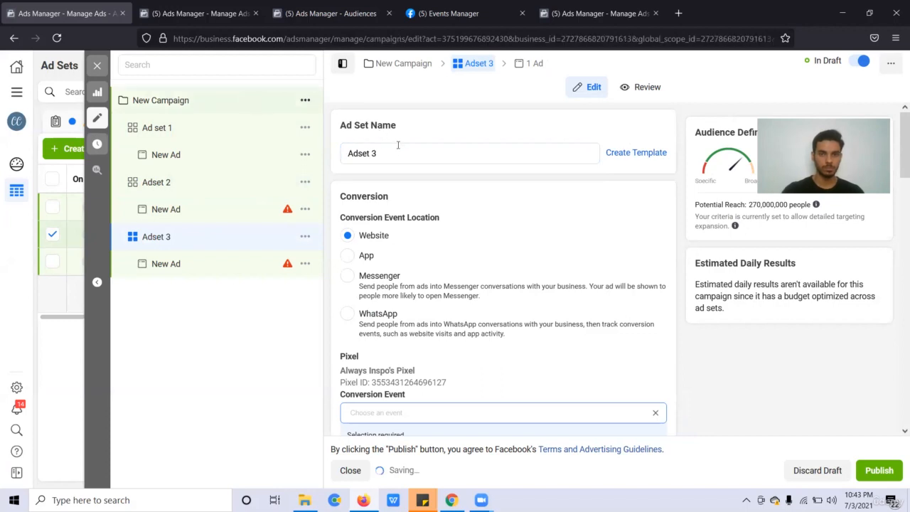
{"action": "triple_click", "coordinate": [397, 148]}
{"action": "type", "text": "C1"}
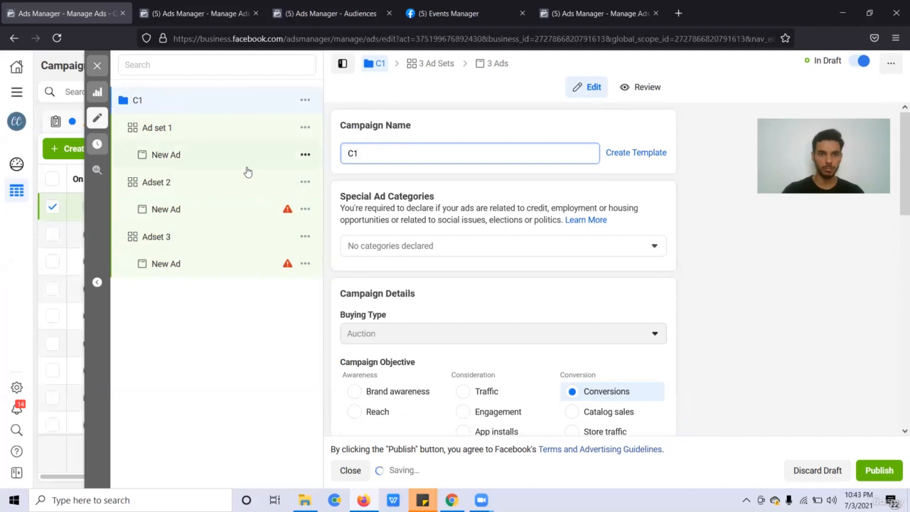
{"action": "left_click", "coordinate": [221, 133]}
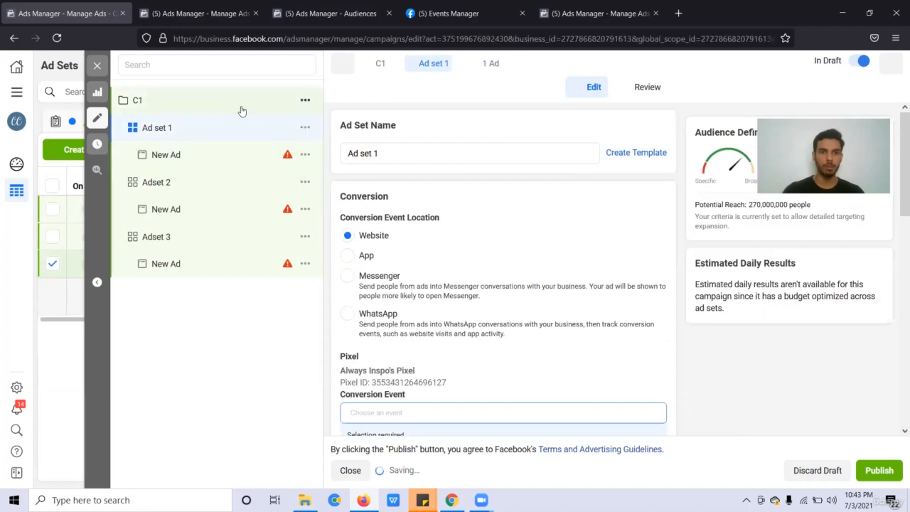
{"action": "left_click", "coordinate": [238, 103]}
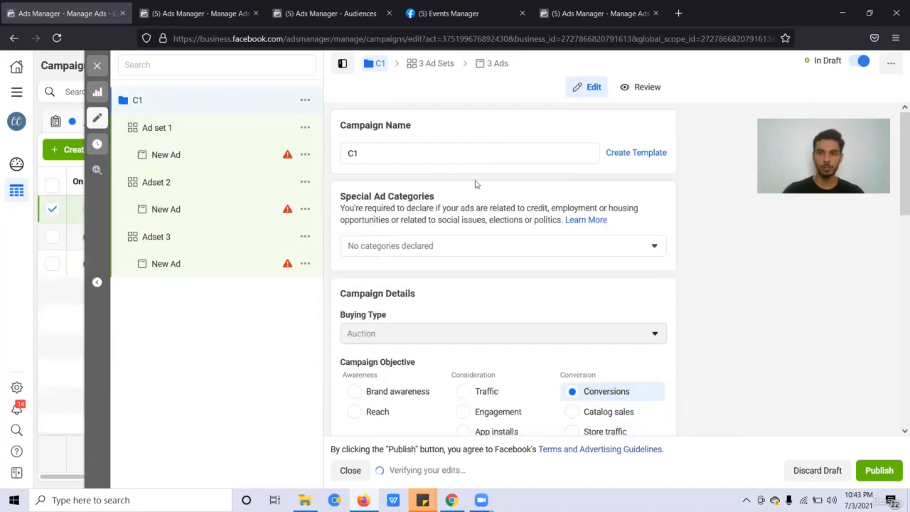
{"action": "scroll", "coordinate": [565, 218], "scroll_direction": "down", "scroll_amount": 1}
{"action": "scroll", "coordinate": [410, 271], "scroll_direction": "down", "scroll_amount": 4}
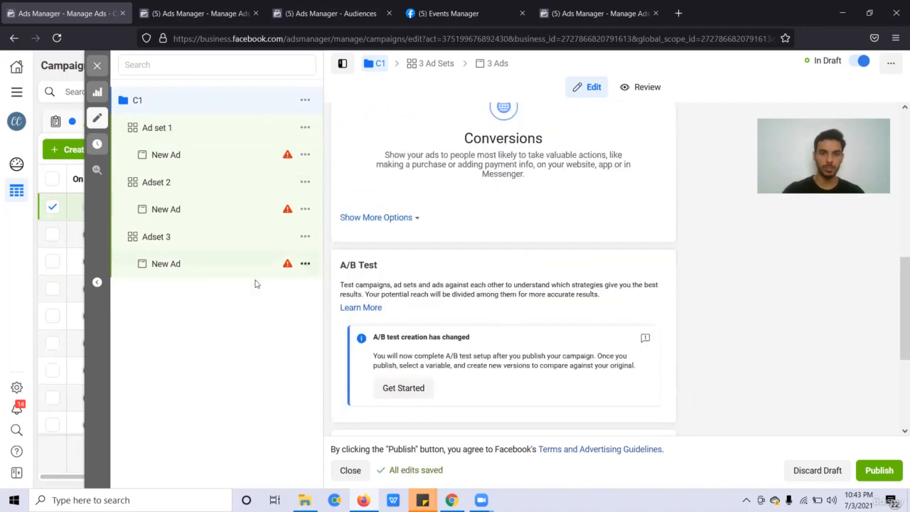
{"action": "left_click", "coordinate": [227, 133]}
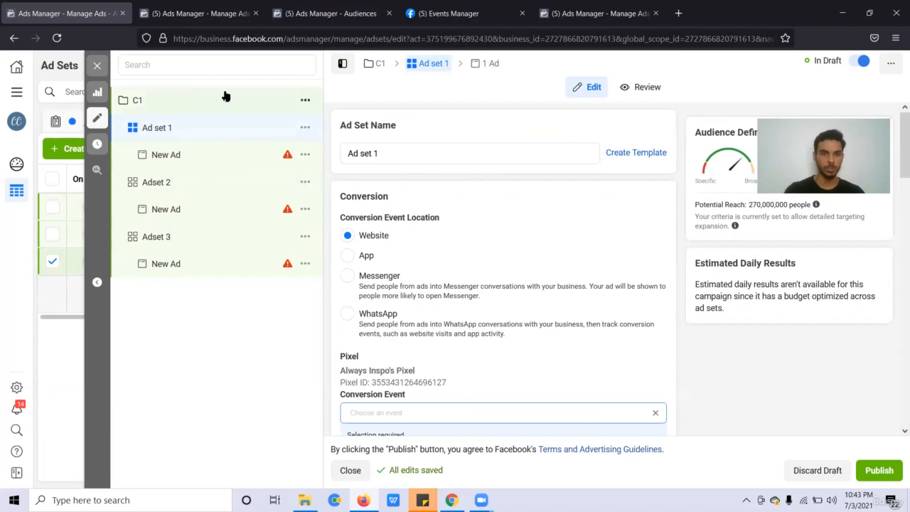
{"action": "scroll", "coordinate": [463, 214], "scroll_direction": "down", "scroll_amount": 2}
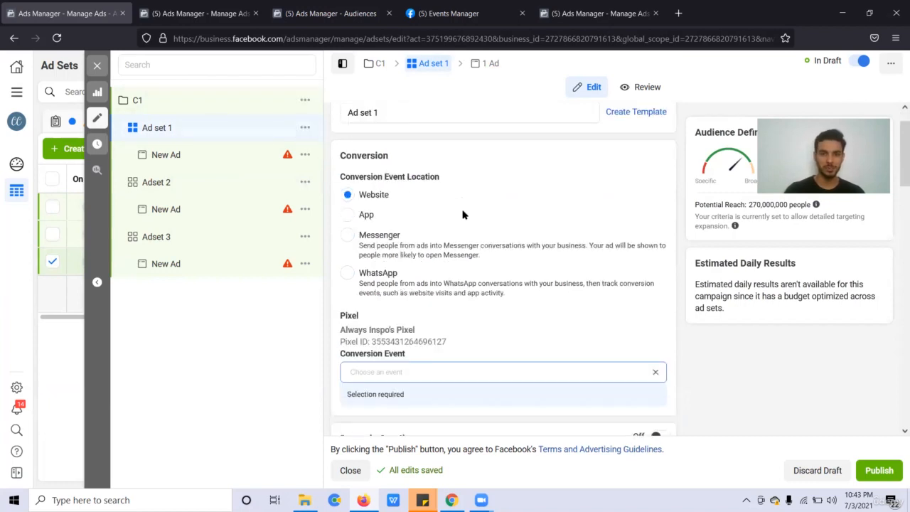
{"action": "scroll", "coordinate": [501, 281], "scroll_direction": "up", "scroll_amount": 2}
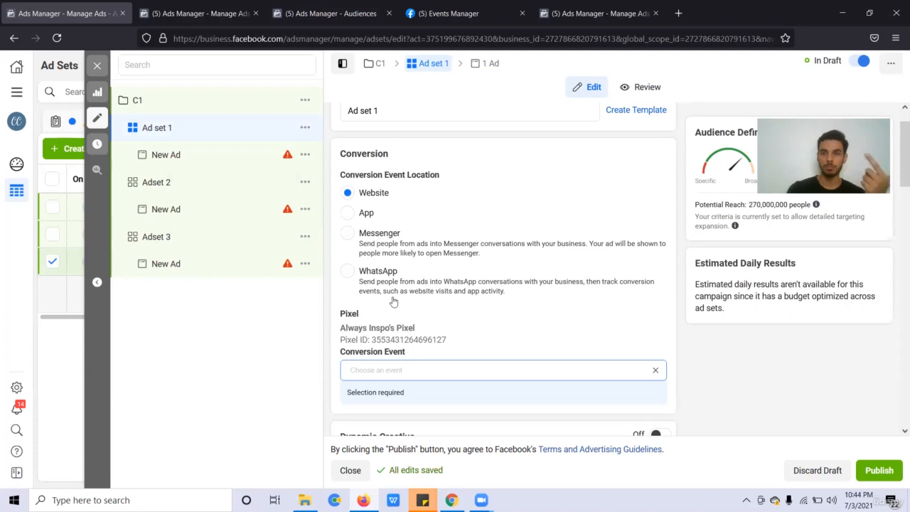
{"action": "scroll", "coordinate": [397, 302], "scroll_direction": "down", "scroll_amount": 2}
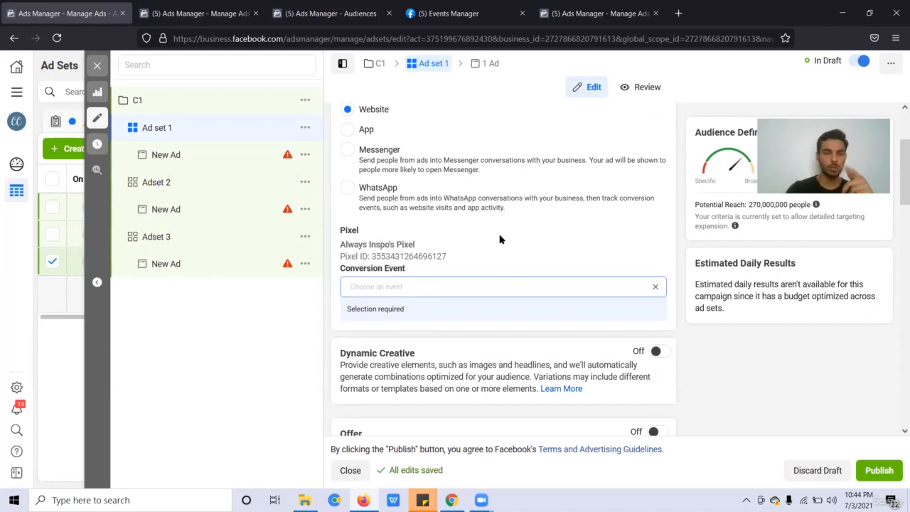
Choose Purchase as Ad set 1's conversion event and switch on Dynamic Creative.
{"action": "left_click", "coordinate": [413, 285]}
{"action": "scroll", "coordinate": [536, 246], "scroll_direction": "down", "scroll_amount": 1}
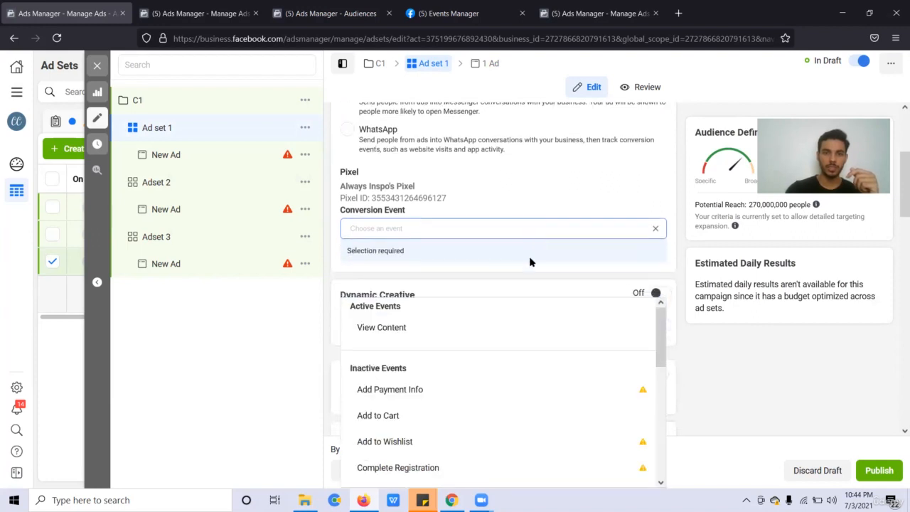
{"action": "scroll", "coordinate": [503, 362], "scroll_direction": "down", "scroll_amount": 1}
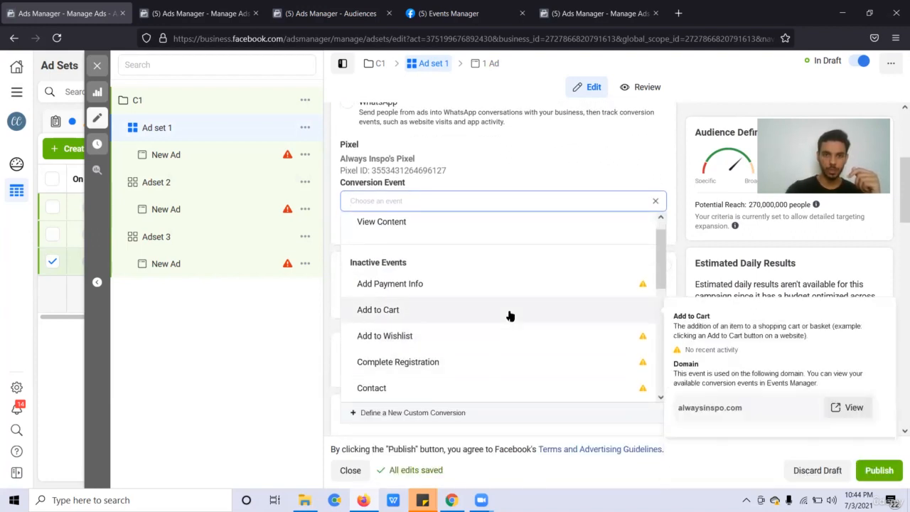
{"action": "scroll", "coordinate": [509, 316], "scroll_direction": "up", "scroll_amount": 1}
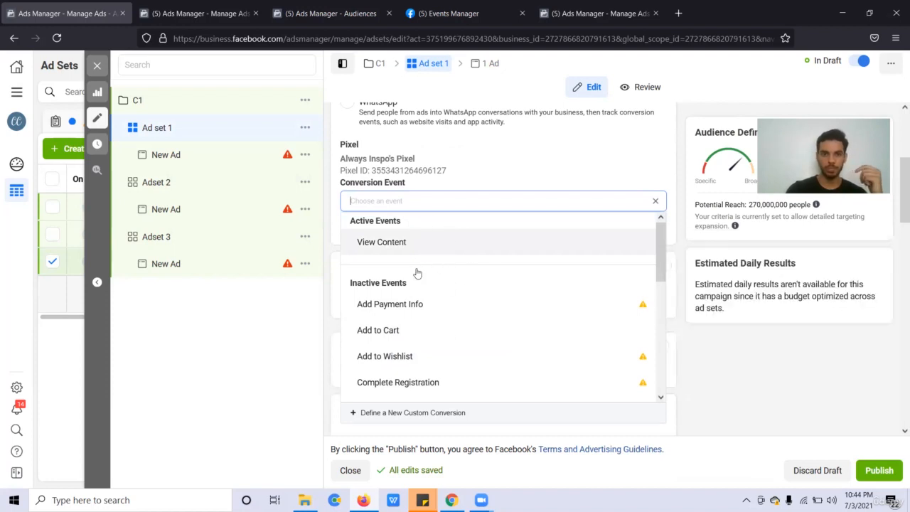
{"action": "scroll", "coordinate": [462, 339], "scroll_direction": "down", "scroll_amount": 4}
{"action": "scroll", "coordinate": [461, 341], "scroll_direction": "up", "scroll_amount": 4}
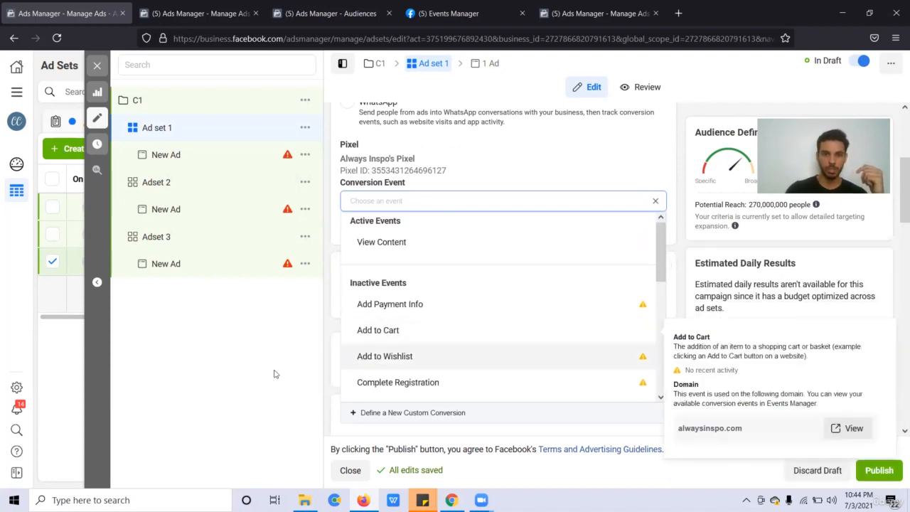
{"action": "left_click", "coordinate": [275, 372]}
{"action": "scroll", "coordinate": [430, 316], "scroll_direction": "down", "scroll_amount": 1}
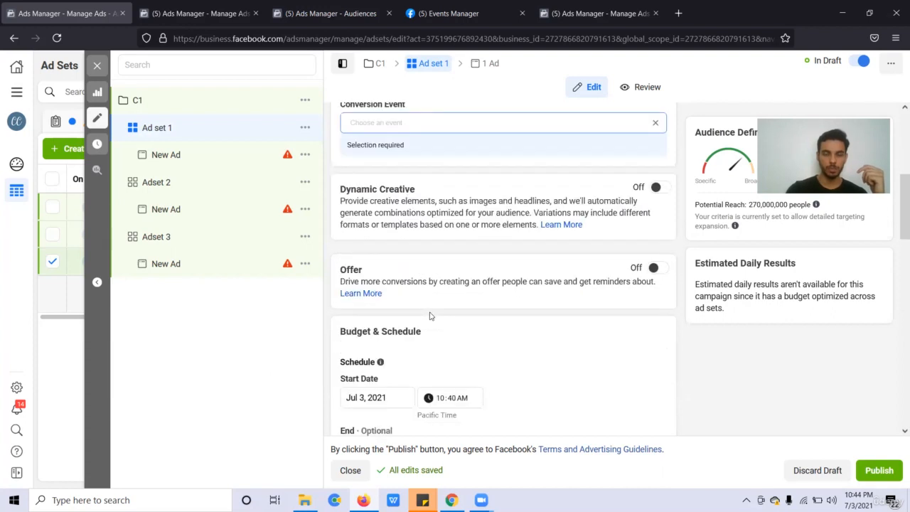
{"action": "left_click", "coordinate": [519, 121]}
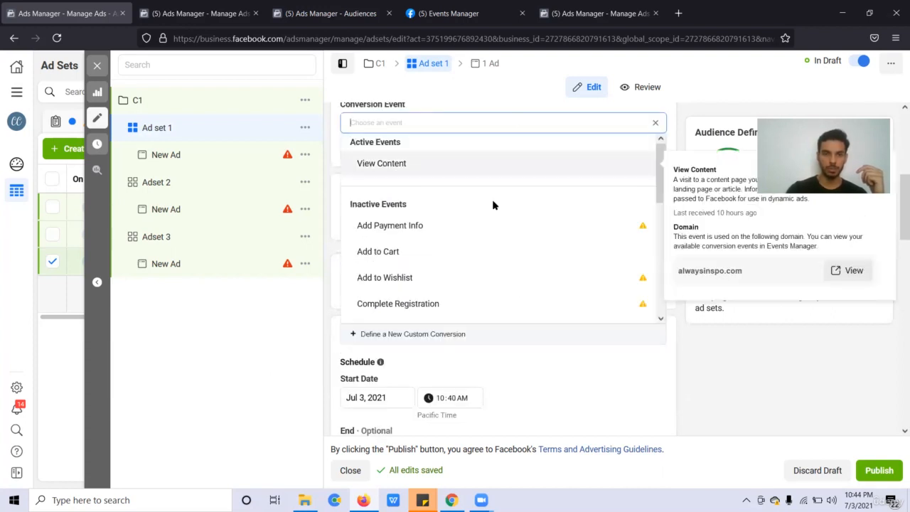
{"action": "scroll", "coordinate": [492, 203], "scroll_direction": "down", "scroll_amount": 3}
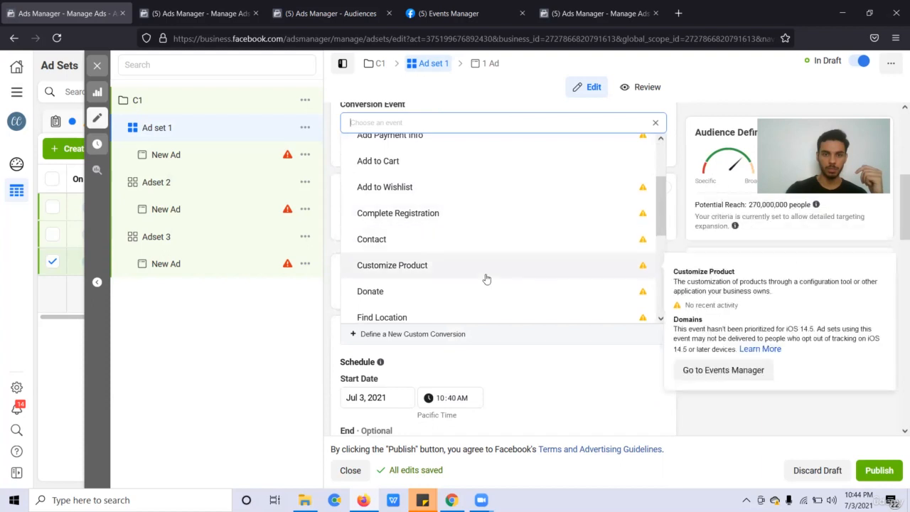
{"action": "scroll", "coordinate": [487, 279], "scroll_direction": "down", "scroll_amount": 2}
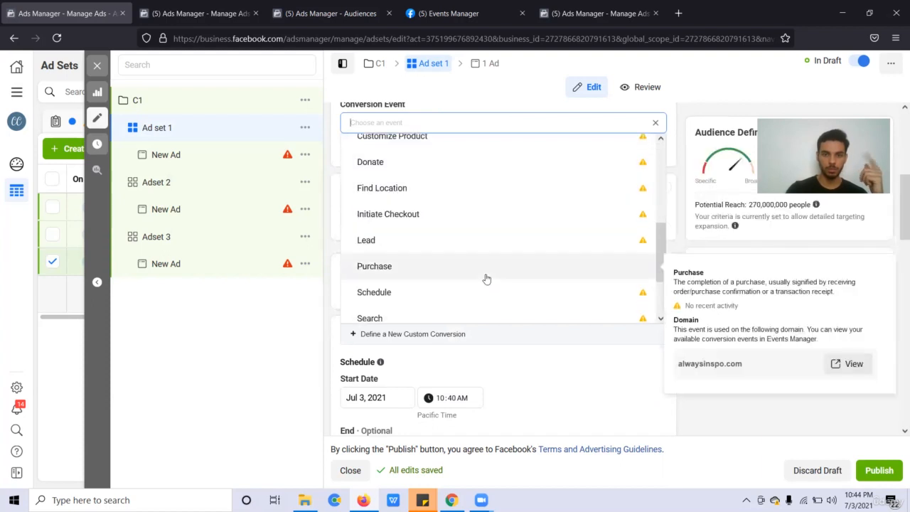
{"action": "left_click", "coordinate": [486, 279]}
{"action": "scroll", "coordinate": [612, 287], "scroll_direction": "down", "scroll_amount": 1}
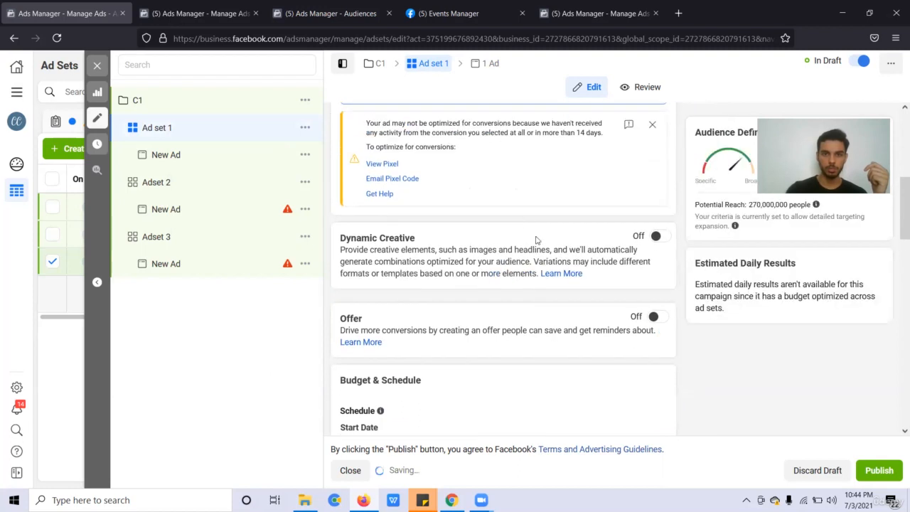
{"action": "scroll", "coordinate": [537, 240], "scroll_direction": "down", "scroll_amount": 1}
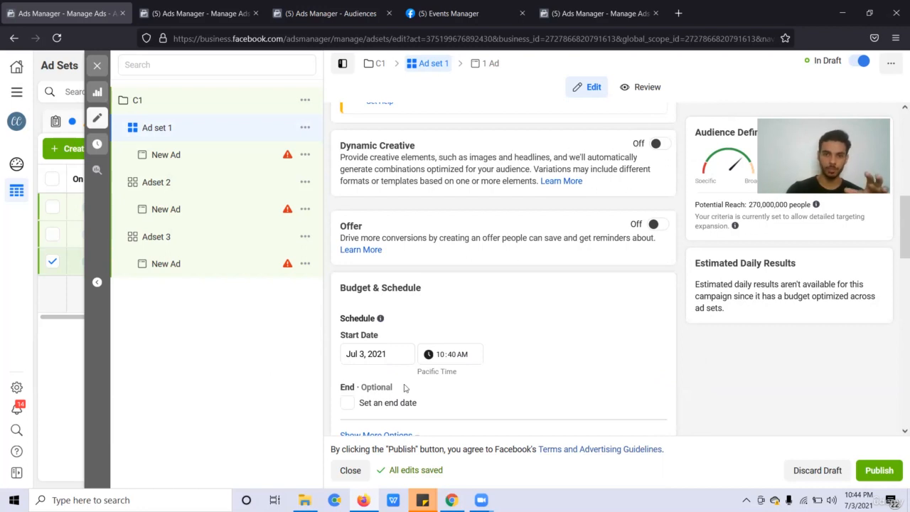
{"action": "left_click", "coordinate": [655, 143]}
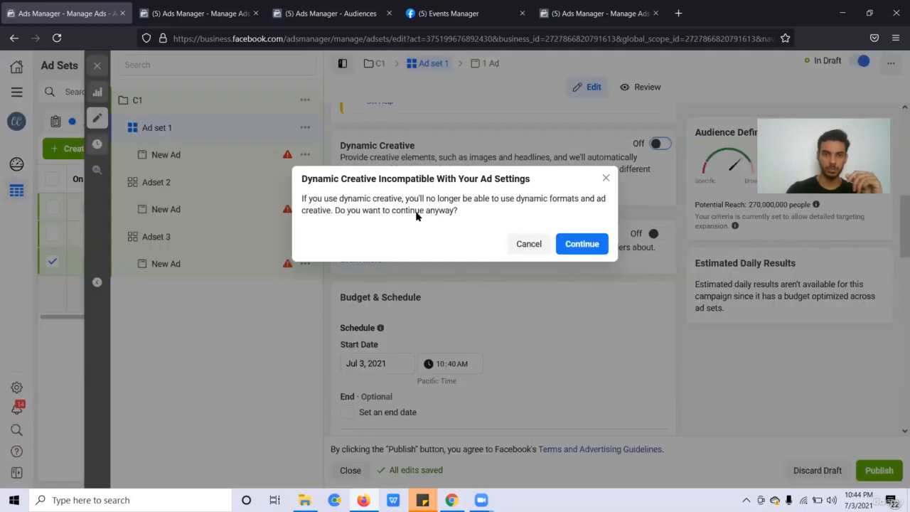
Accept the Dynamic Creative incompatibility warning with Continue, keeping it on for Ad set 1.
{"action": "double_click", "coordinate": [353, 202]}
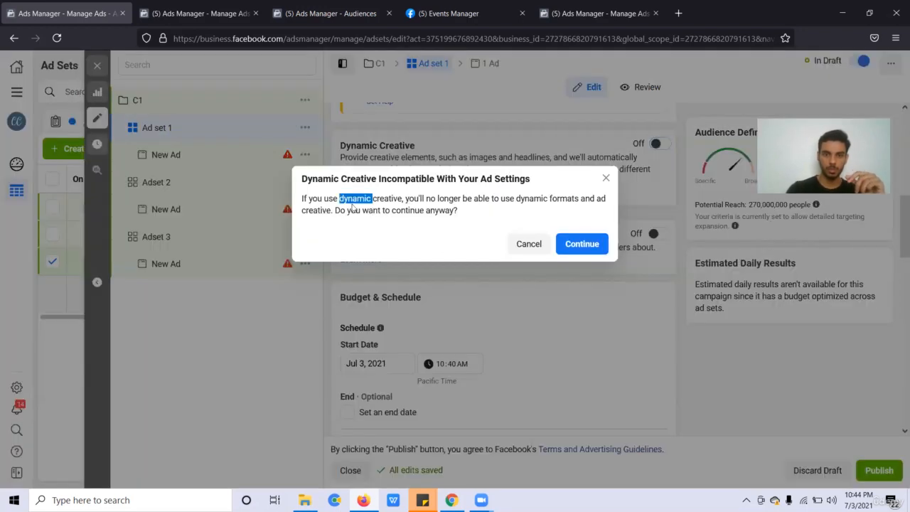
{"action": "left_click", "coordinate": [514, 219]}
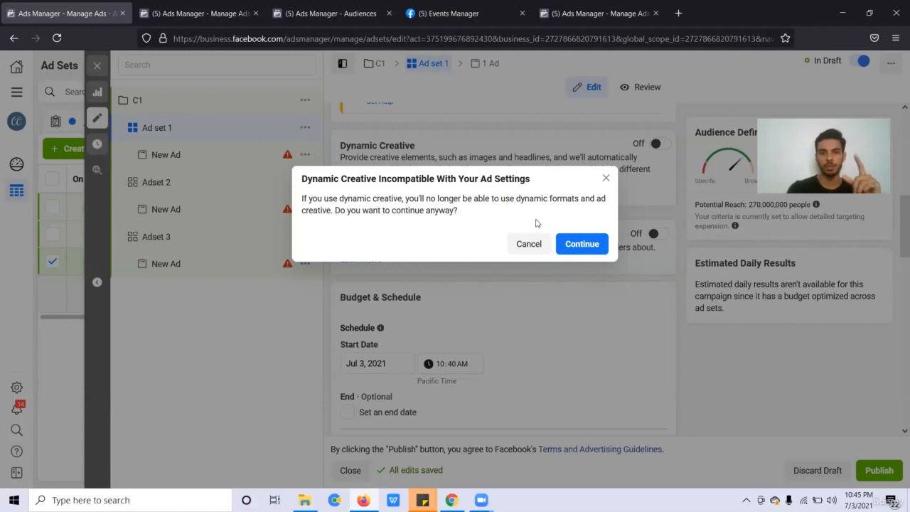
{"action": "left_click", "coordinate": [581, 244]}
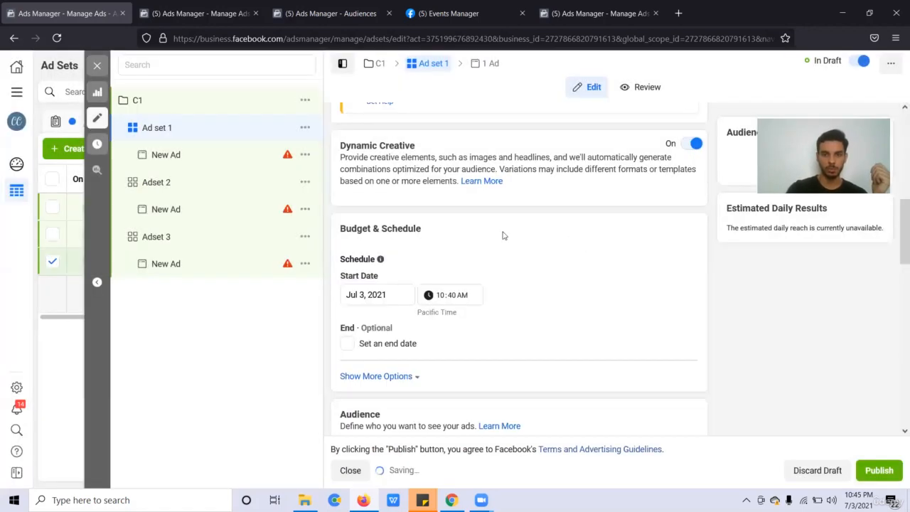
Show more Budget & Schedule options and tick Ad Set Spend Limits, leaving daily minimum and maximum empty.
{"action": "scroll", "coordinate": [507, 227], "scroll_direction": "down", "scroll_amount": 1}
{"action": "scroll", "coordinate": [507, 227], "scroll_direction": "up", "scroll_amount": 2}
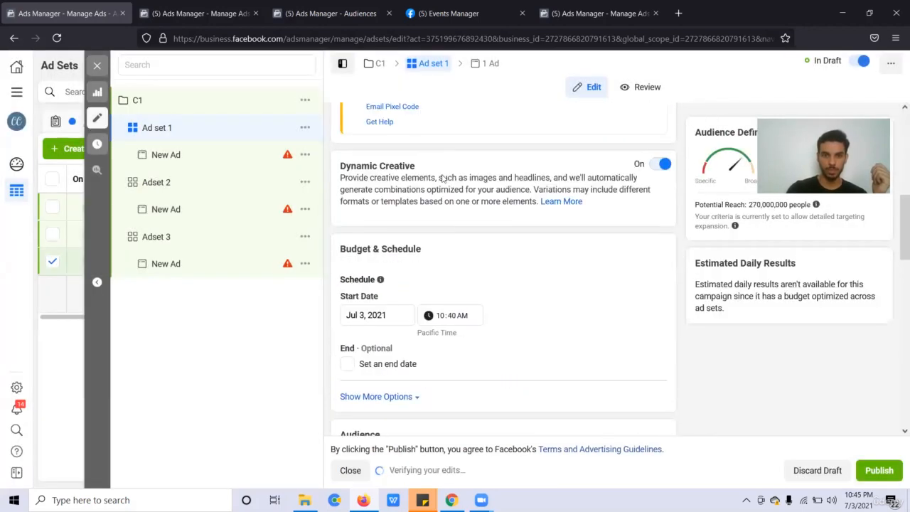
{"action": "scroll", "coordinate": [439, 259], "scroll_direction": "down", "scroll_amount": 1}
{"action": "scroll", "coordinate": [439, 259], "scroll_direction": "down", "scroll_amount": 2}
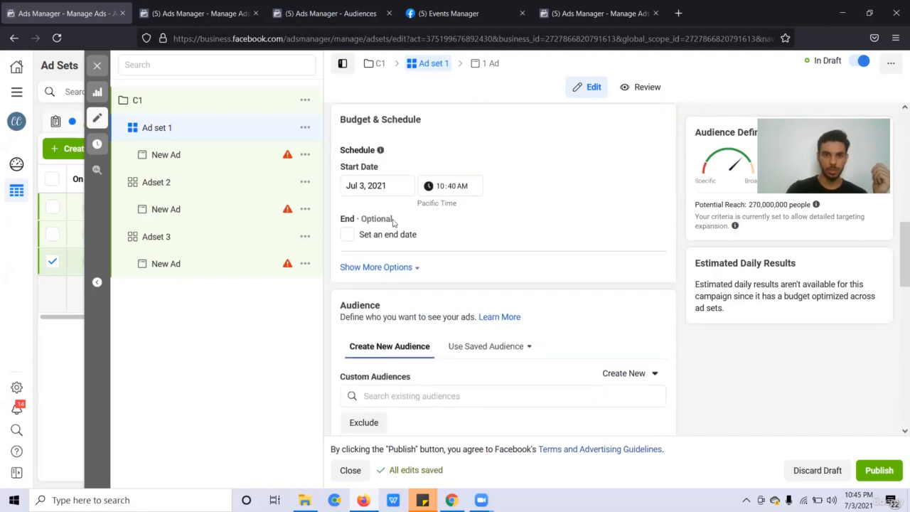
{"action": "mouse_move", "coordinate": [380, 152]}
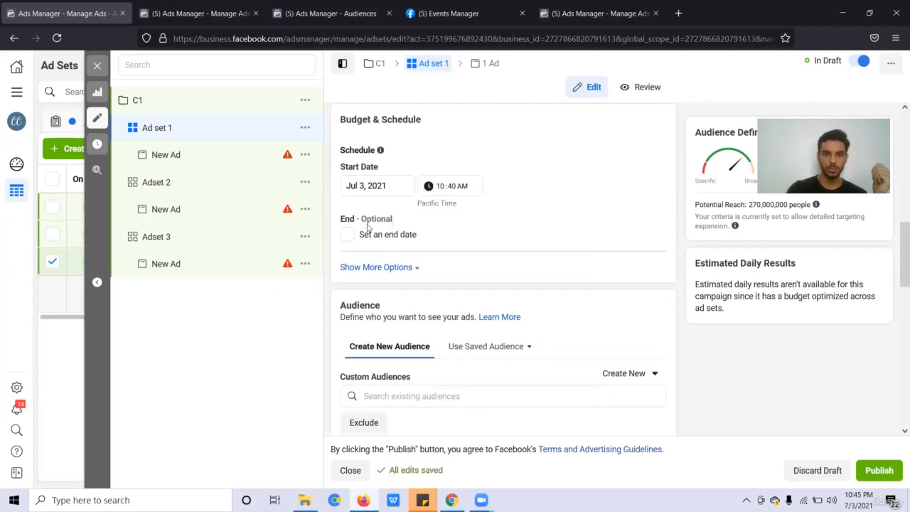
{"action": "left_click", "coordinate": [371, 267]}
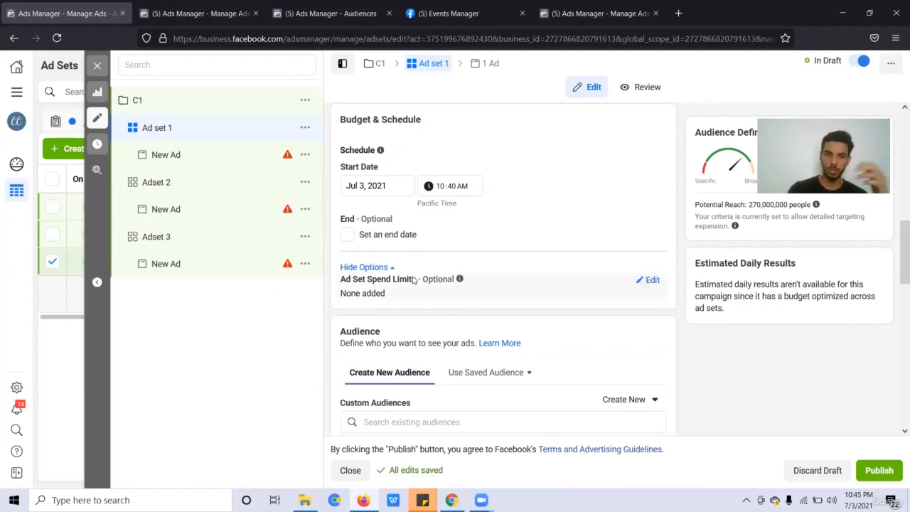
{"action": "left_click", "coordinate": [656, 282]}
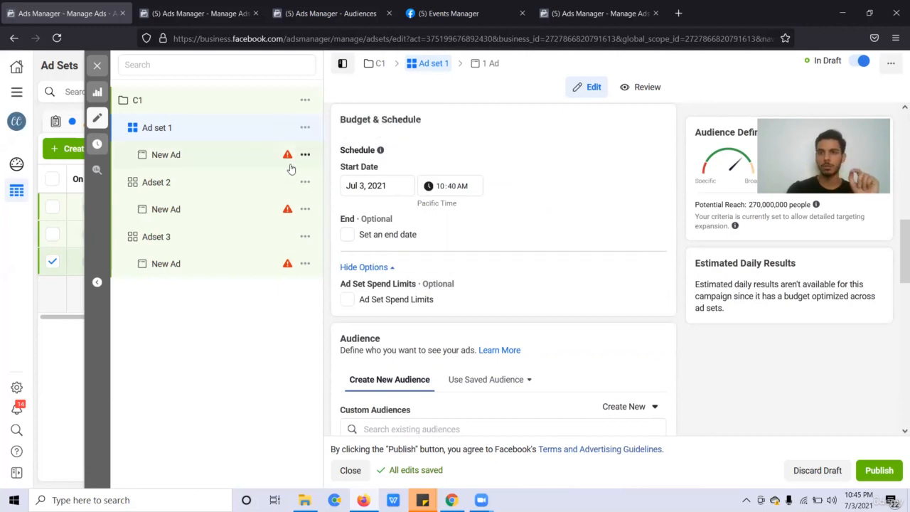
{"action": "left_click", "coordinate": [407, 308]}
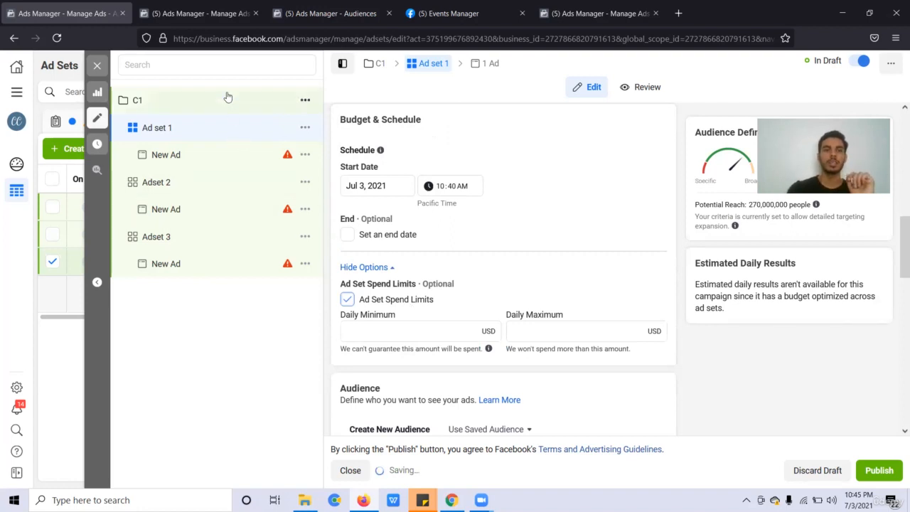
{"action": "mouse_move", "coordinate": [380, 150]}
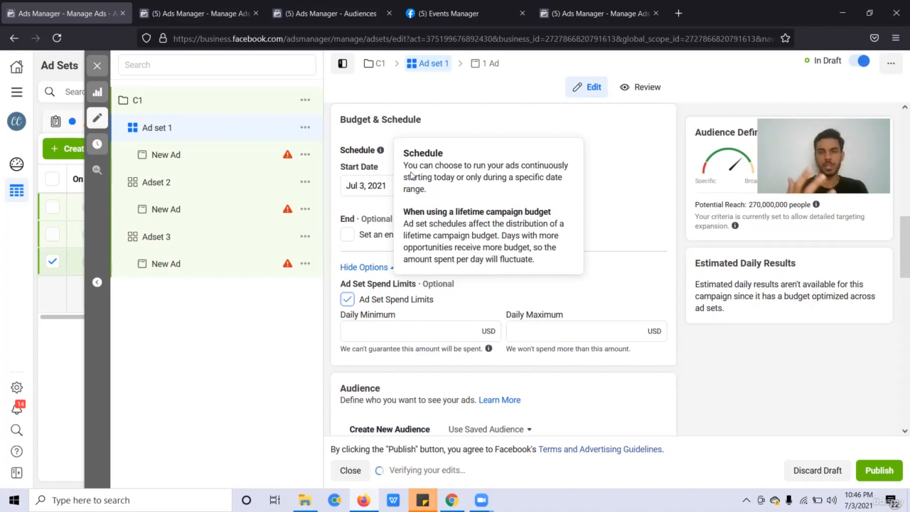
{"action": "left_click", "coordinate": [207, 221]}
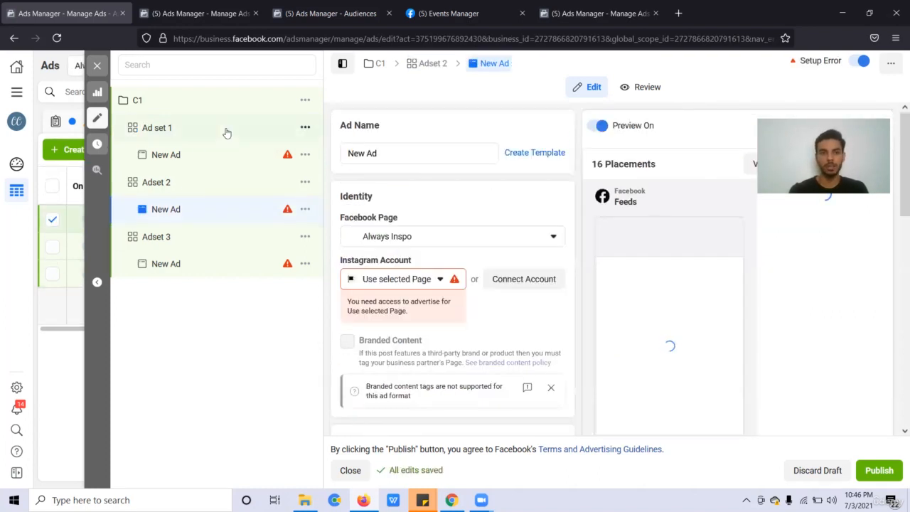
{"action": "left_click", "coordinate": [227, 133]}
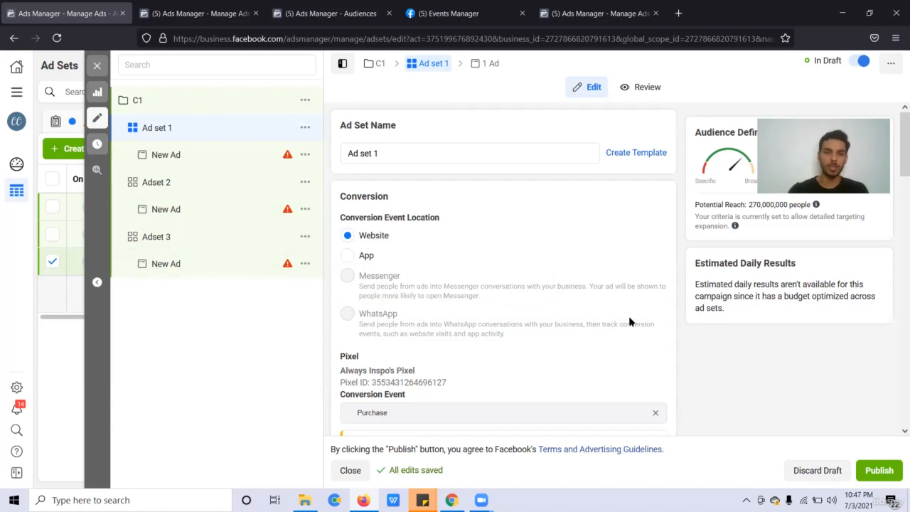
Restrict Ad set 1's location targeting to people living in the location.
{"action": "scroll", "coordinate": [629, 321], "scroll_direction": "down", "scroll_amount": 5}
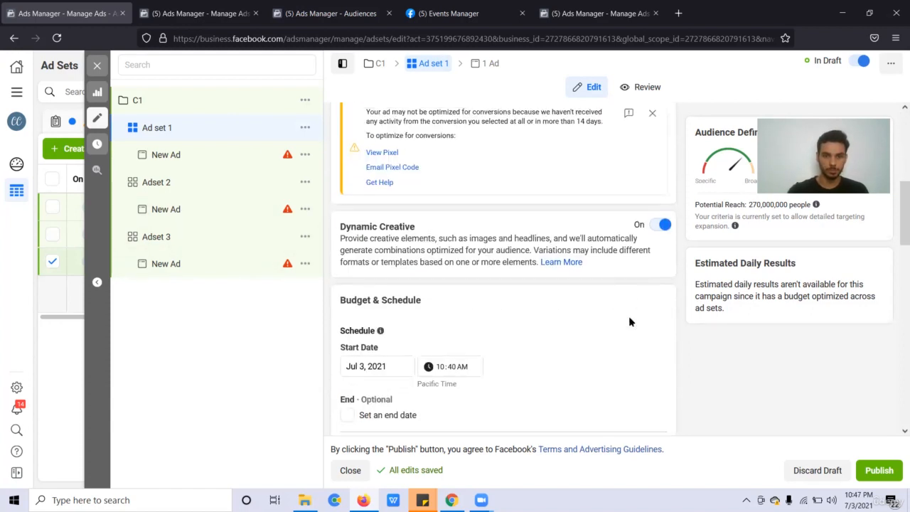
{"action": "scroll", "coordinate": [628, 321], "scroll_direction": "down", "scroll_amount": 7}
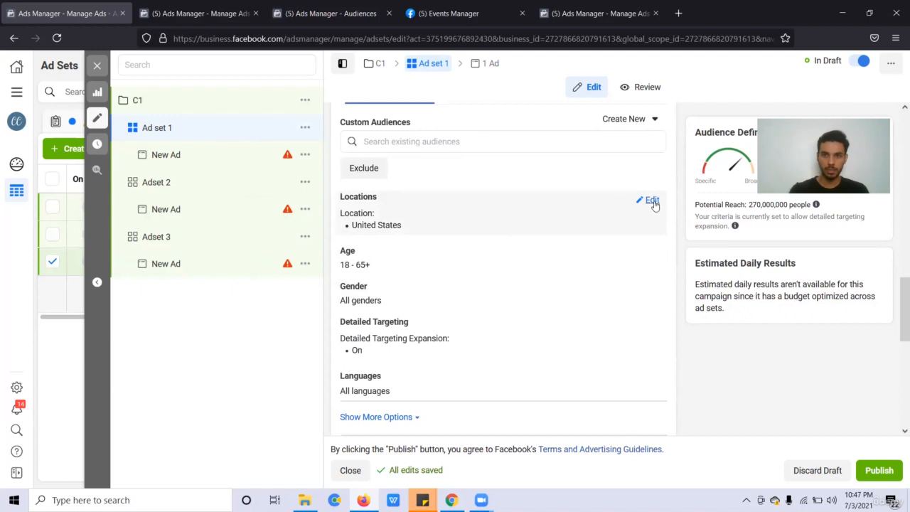
{"action": "left_click", "coordinate": [653, 202]}
{"action": "left_click", "coordinate": [484, 222]}
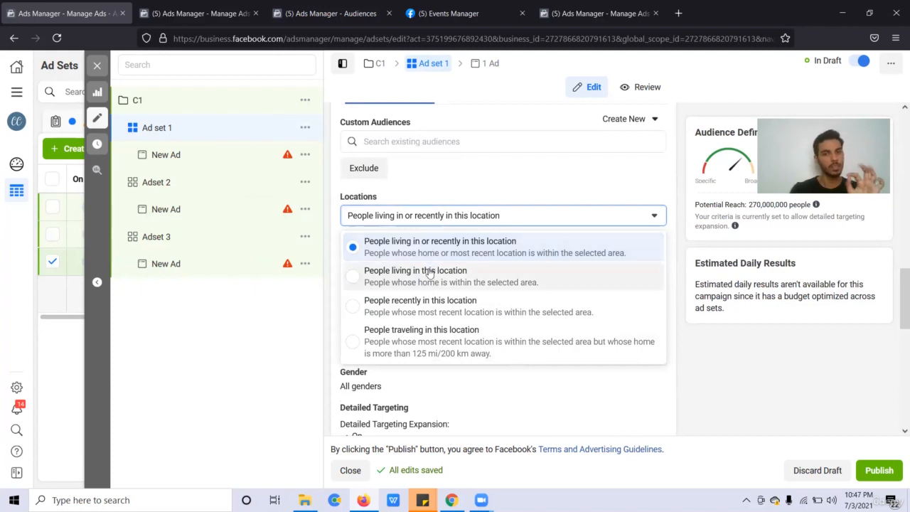
{"action": "left_click", "coordinate": [430, 274]}
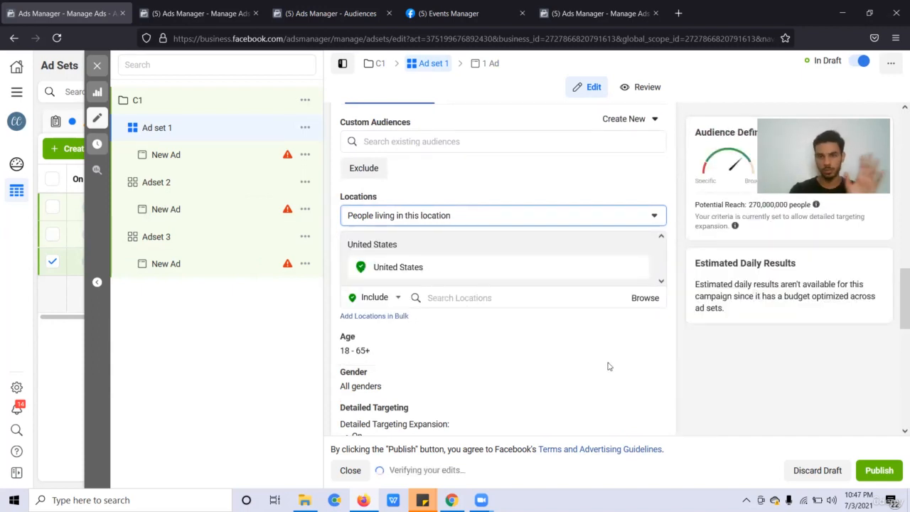
Browse the location categories, then bring up Add Locations in Bulk.
{"action": "scroll", "coordinate": [607, 365], "scroll_direction": "down", "scroll_amount": 1}
{"action": "left_click", "coordinate": [377, 231]}
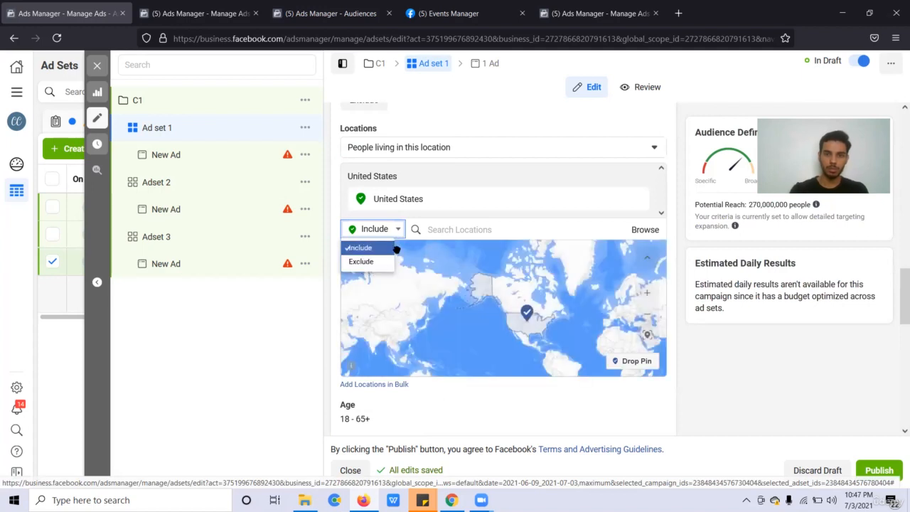
{"action": "left_click", "coordinate": [478, 230]}
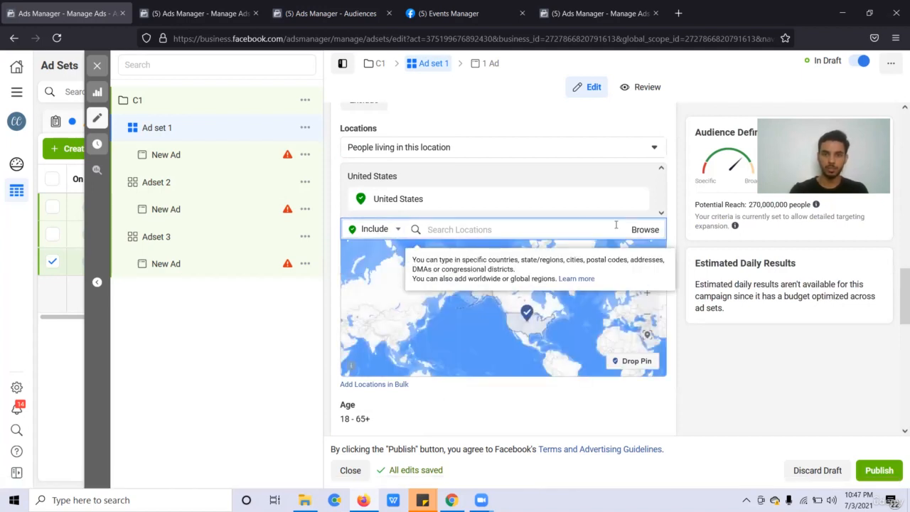
{"action": "left_click", "coordinate": [642, 231]}
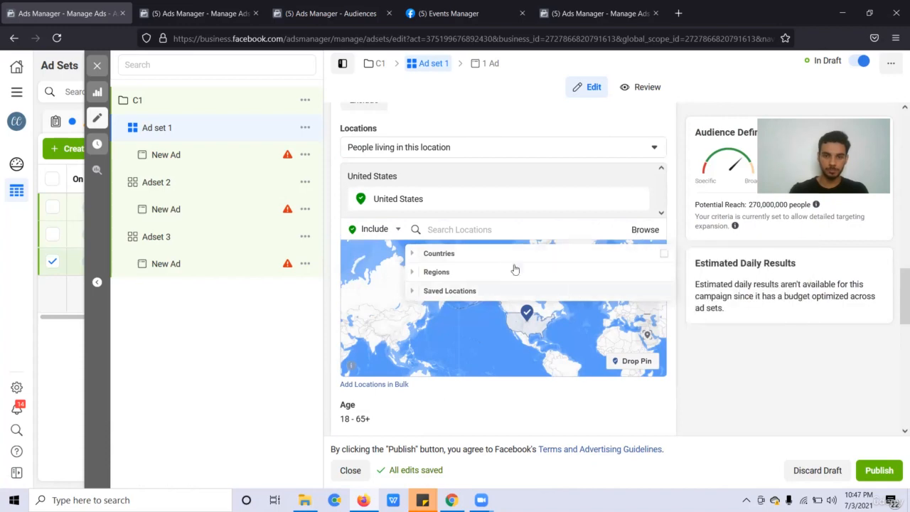
{"action": "left_click", "coordinate": [290, 351]}
{"action": "left_click", "coordinate": [377, 385]}
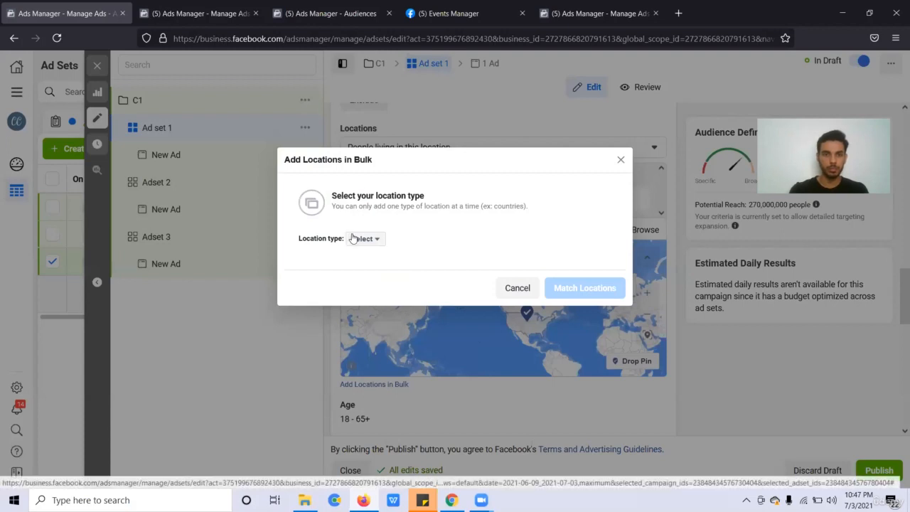
Try Postal codes, then choose Addresses as the bulk location type with 10mi radius.
{"action": "left_click", "coordinate": [352, 239]}
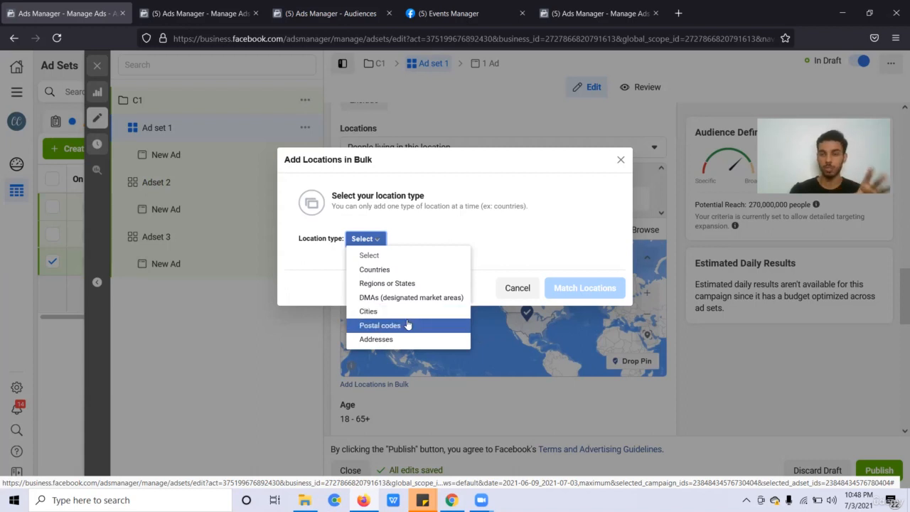
{"action": "left_click", "coordinate": [408, 325]}
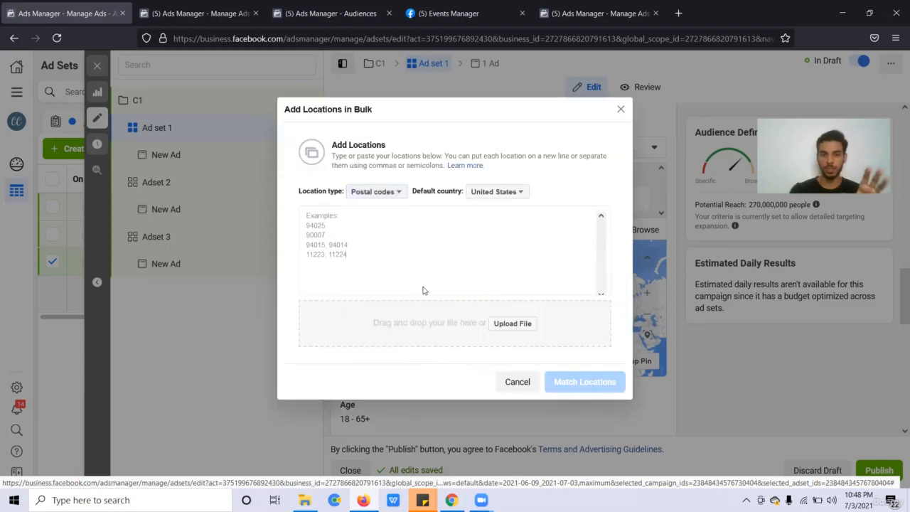
{"action": "left_click", "coordinate": [396, 191]}
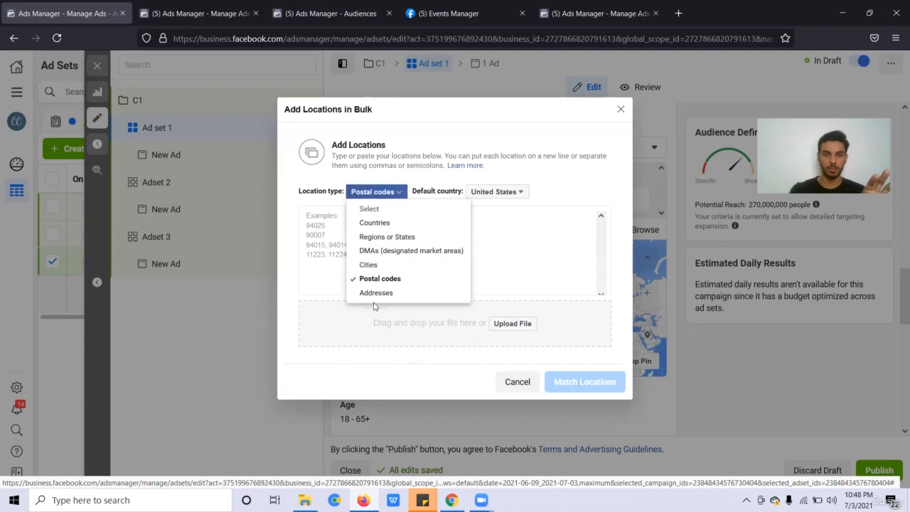
{"action": "left_click", "coordinate": [382, 293]}
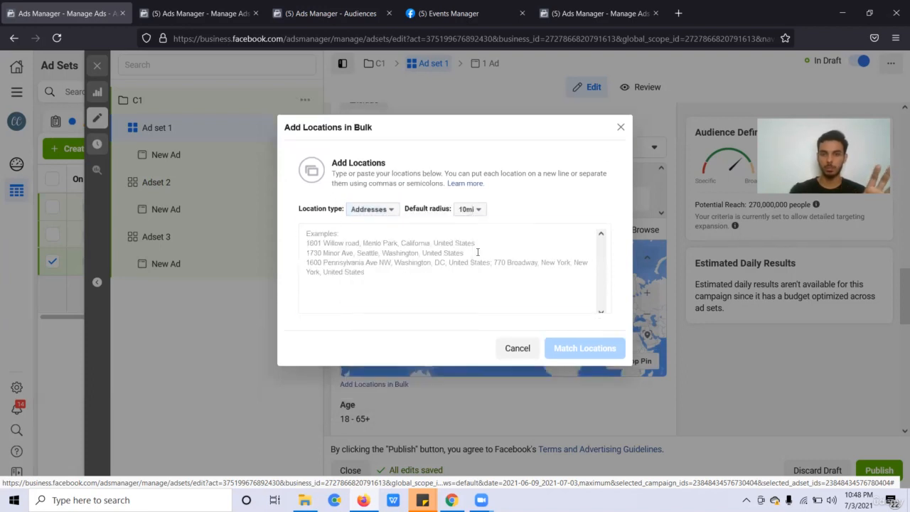
{"action": "left_click", "coordinate": [478, 252]}
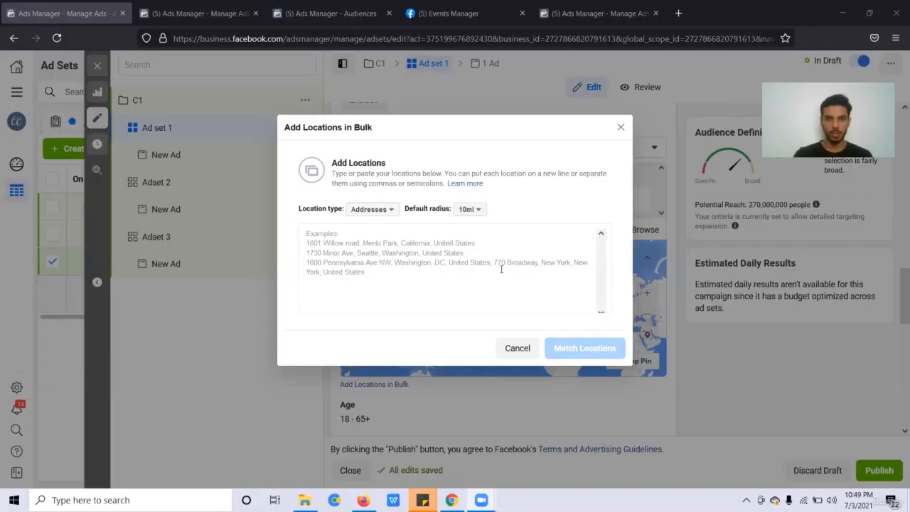
Switch the bulk location type to Countries, then close the dialog, keeping United States only.
{"action": "left_click", "coordinate": [501, 269]}
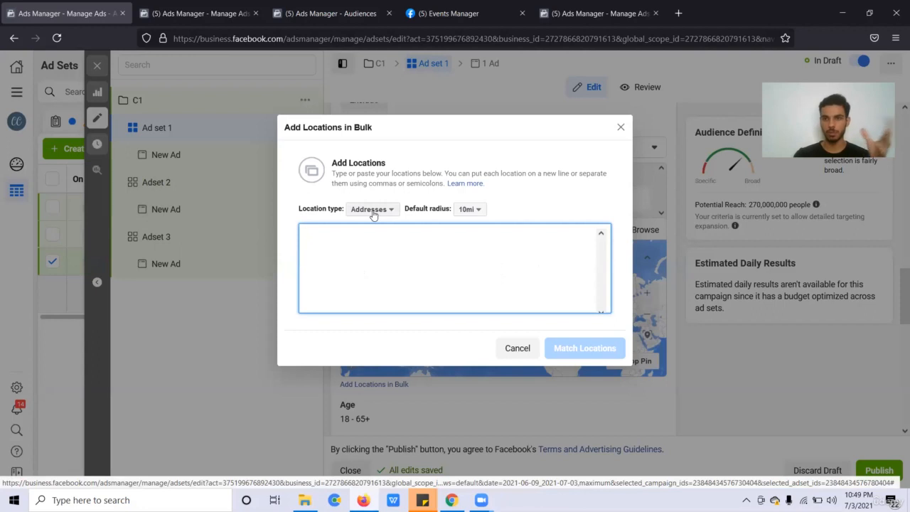
{"action": "left_click", "coordinate": [372, 211]}
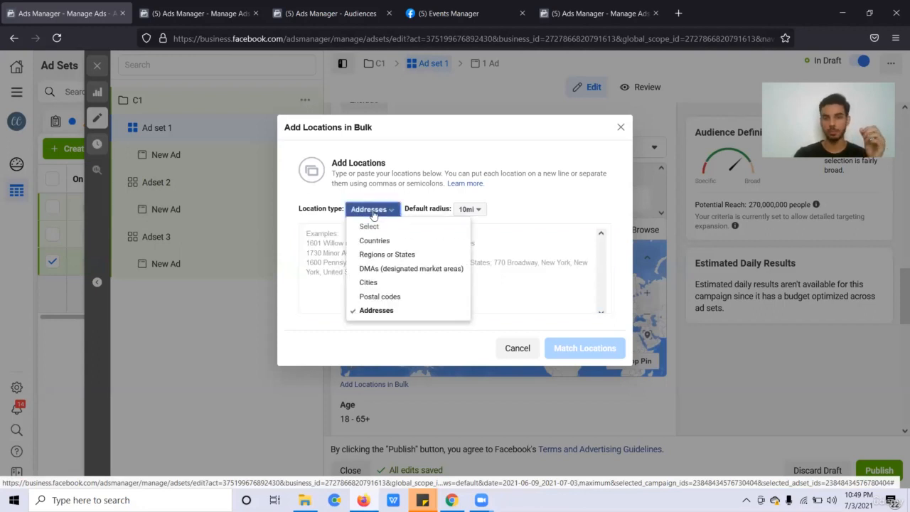
{"action": "left_click", "coordinate": [539, 289]}
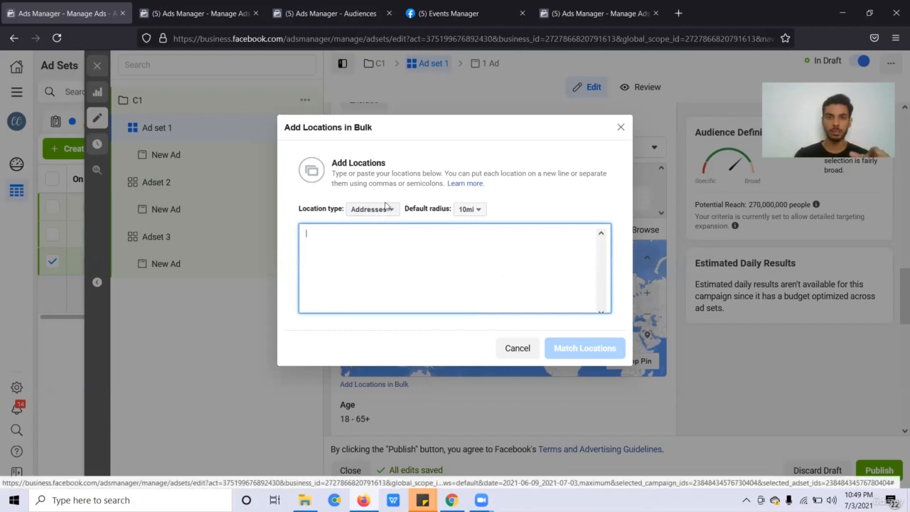
{"action": "left_click", "coordinate": [387, 209]}
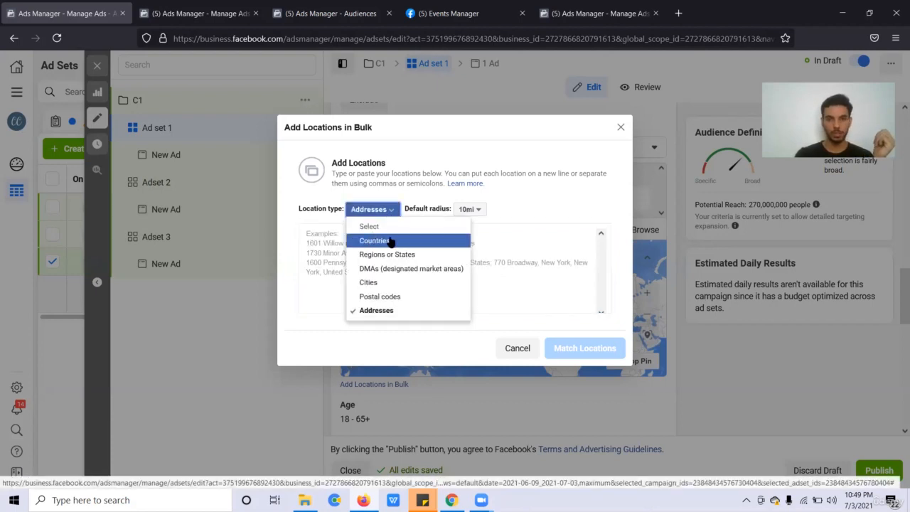
{"action": "left_click", "coordinate": [391, 242]}
{"action": "left_click", "coordinate": [411, 267]}
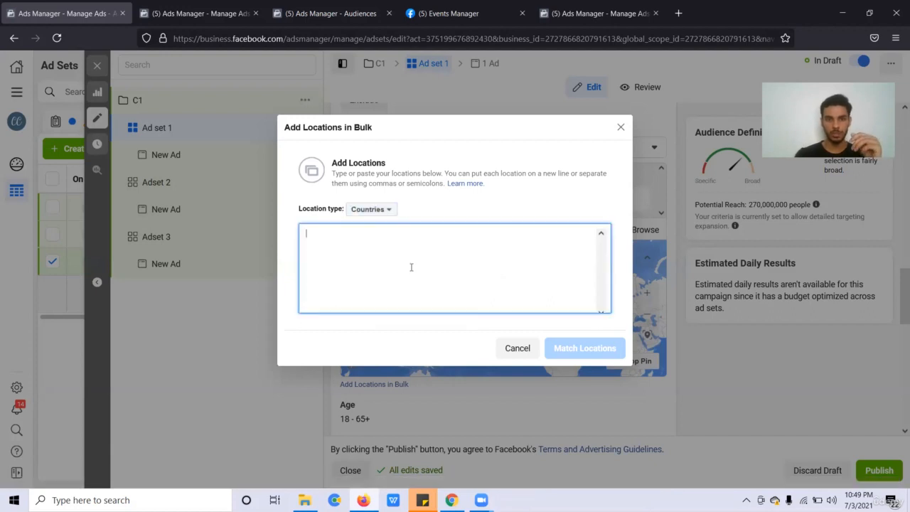
{"action": "left_click", "coordinate": [288, 253]}
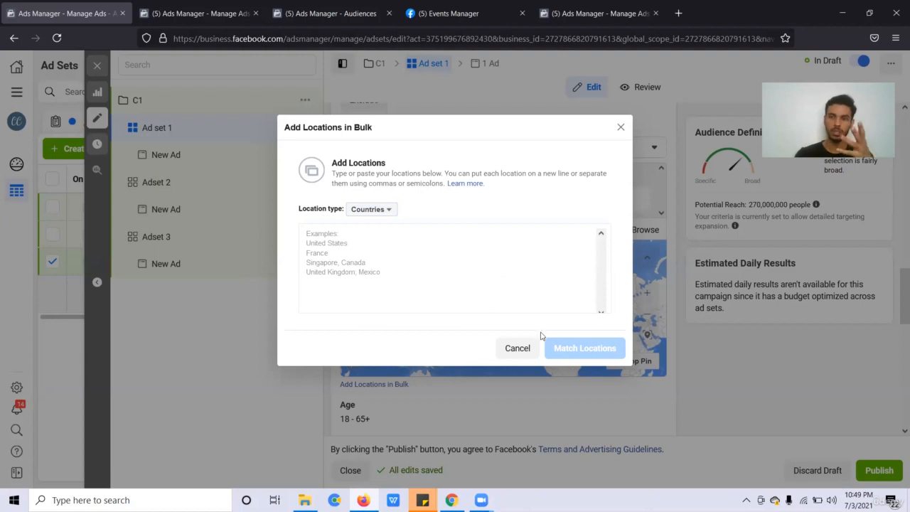
{"action": "left_click", "coordinate": [621, 128]}
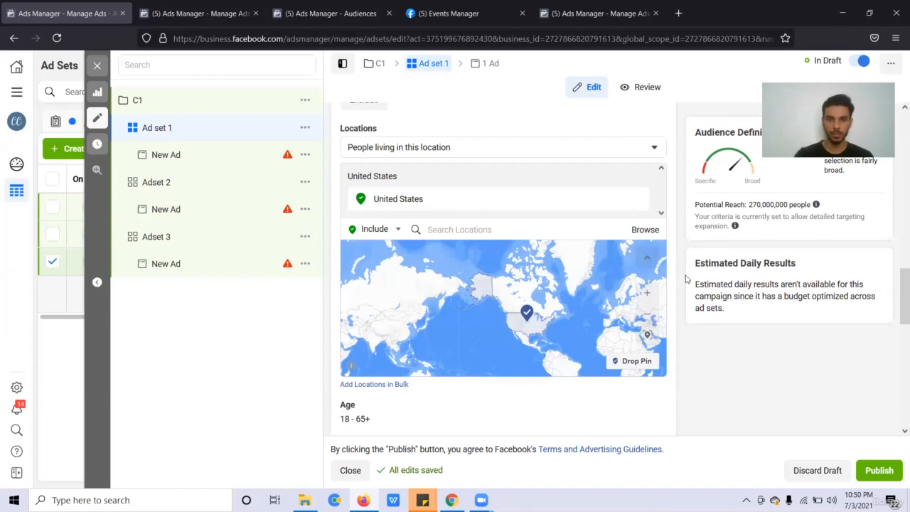
{"action": "left_click", "coordinate": [645, 229]}
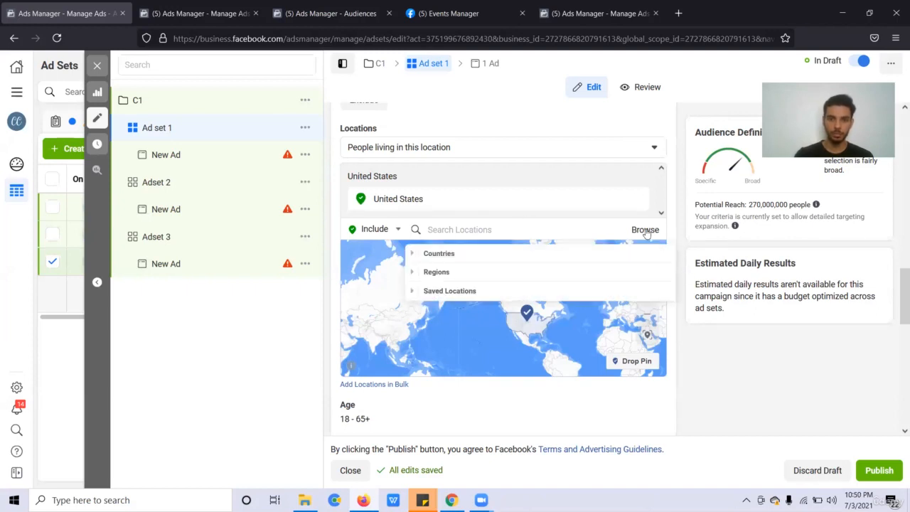
{"action": "left_click", "coordinate": [414, 291]}
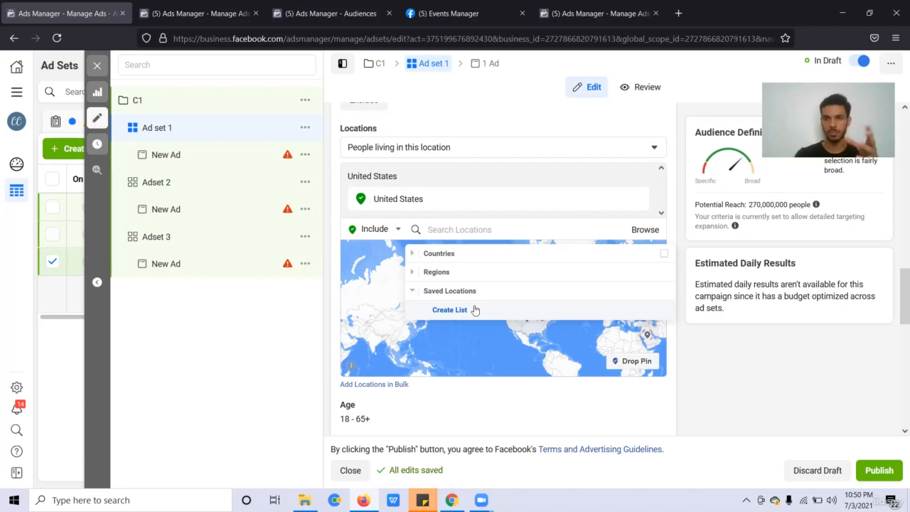
{"action": "left_click", "coordinate": [683, 243]}
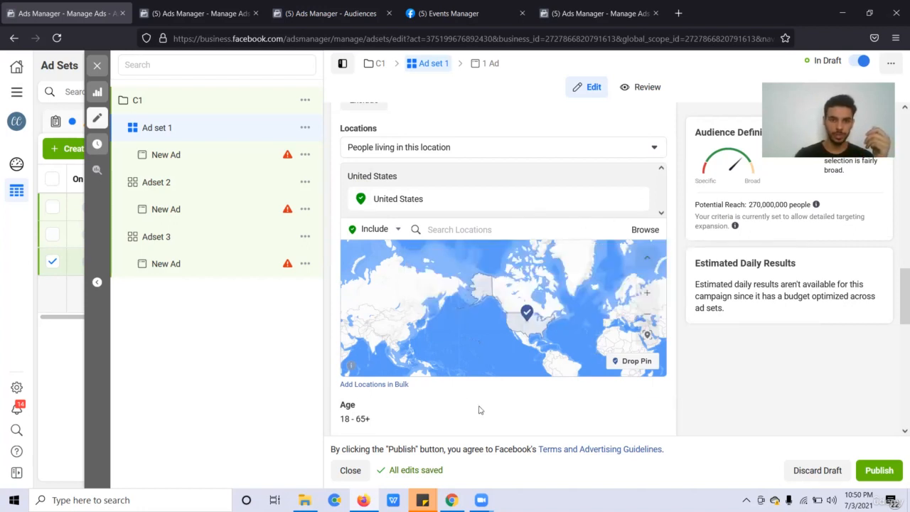
{"action": "scroll", "coordinate": [478, 411], "scroll_direction": "down", "scroll_amount": 2}
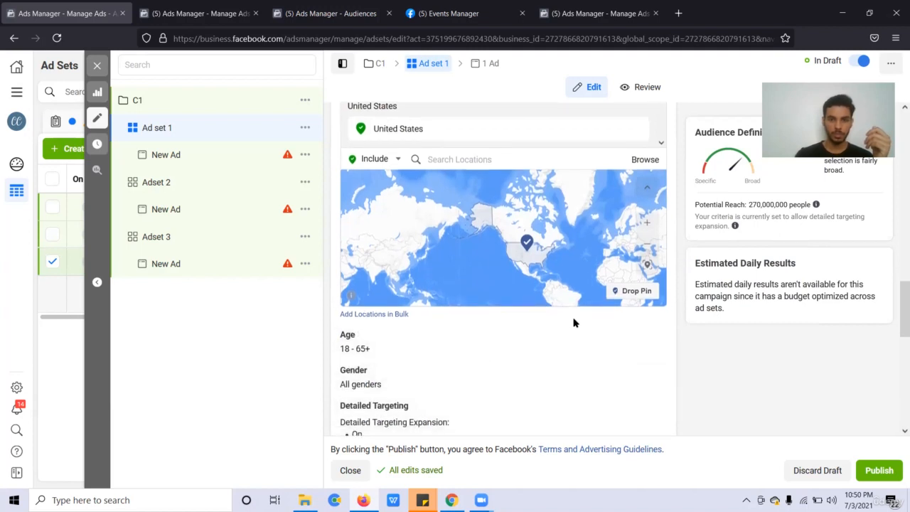
Make the age range editable and scroll through minimum ages, keeping 18 to 65+.
{"action": "left_click", "coordinate": [656, 339]}
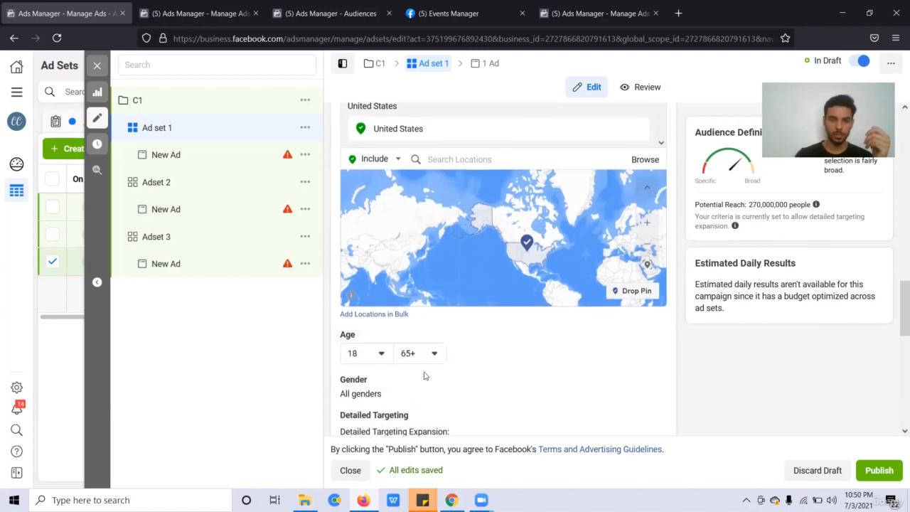
{"action": "scroll", "coordinate": [480, 369], "scroll_direction": "down", "scroll_amount": 3}
{"action": "left_click", "coordinate": [372, 265]}
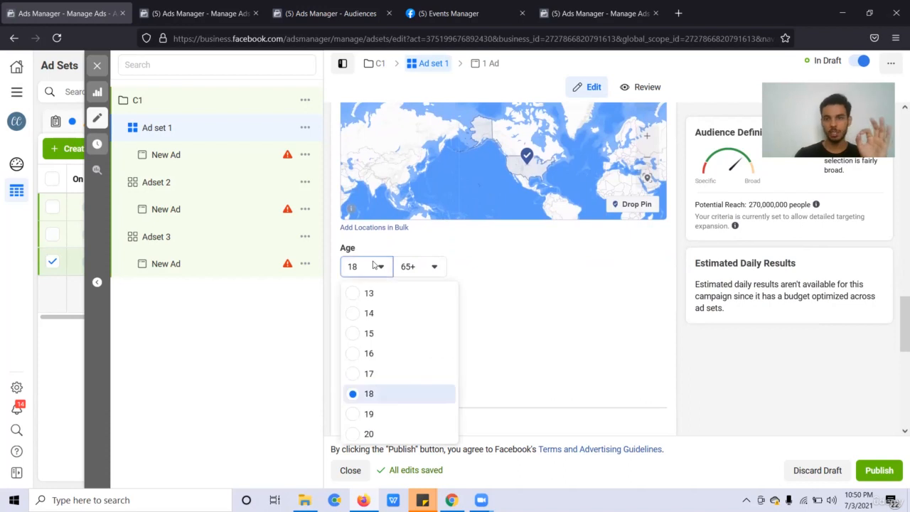
{"action": "left_click", "coordinate": [373, 265]}
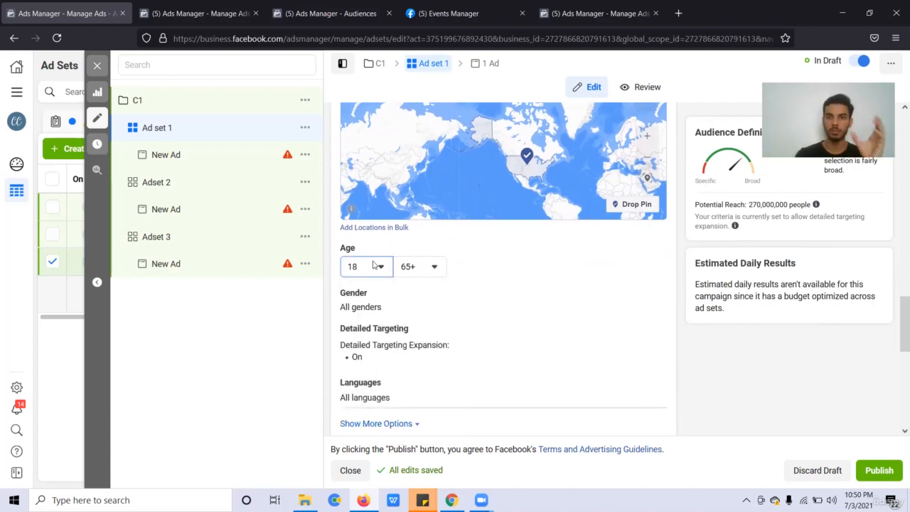
{"action": "scroll", "coordinate": [372, 265], "scroll_direction": "down", "scroll_amount": 2}
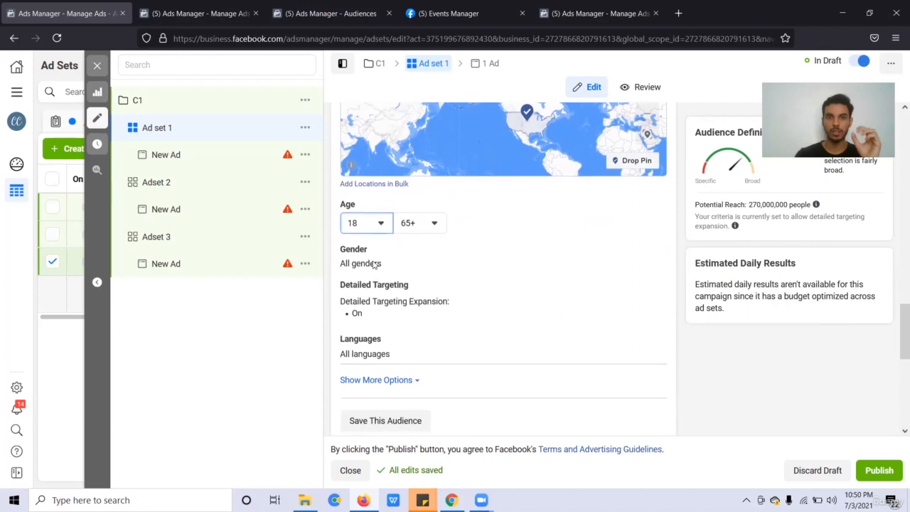
{"action": "left_click", "coordinate": [379, 226]}
{"action": "scroll", "coordinate": [387, 327], "scroll_direction": "down", "scroll_amount": 3}
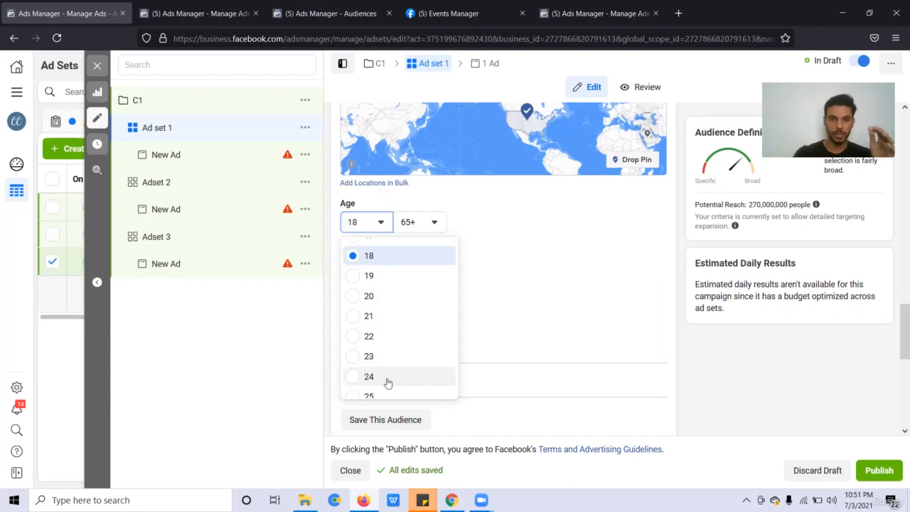
{"action": "scroll", "coordinate": [387, 382], "scroll_direction": "down", "scroll_amount": 1}
{"action": "scroll", "coordinate": [416, 320], "scroll_direction": "down", "scroll_amount": 2}
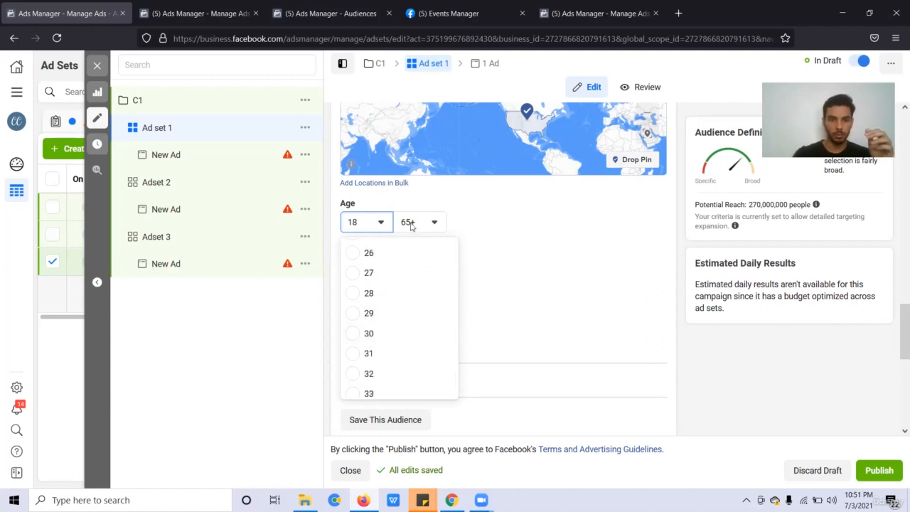
{"action": "scroll", "coordinate": [393, 383], "scroll_direction": "down", "scroll_amount": 1}
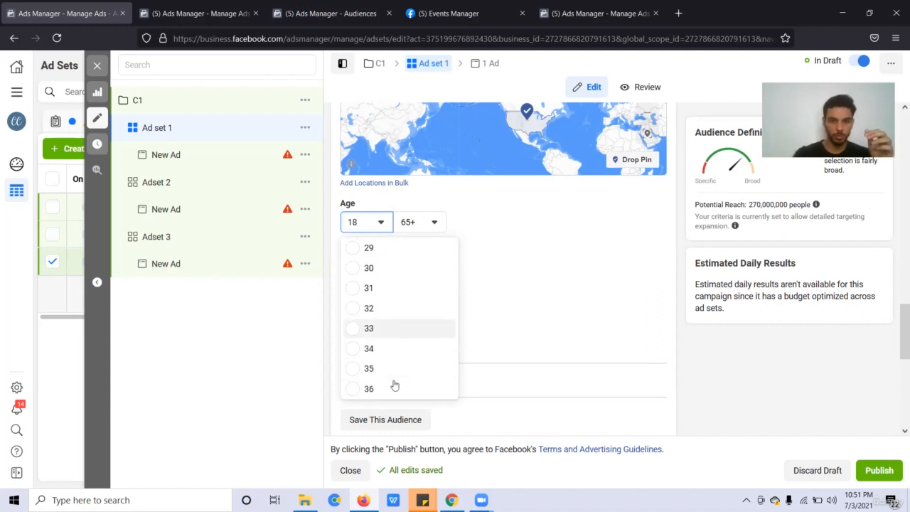
{"action": "scroll", "coordinate": [393, 376], "scroll_direction": "down", "scroll_amount": 4}
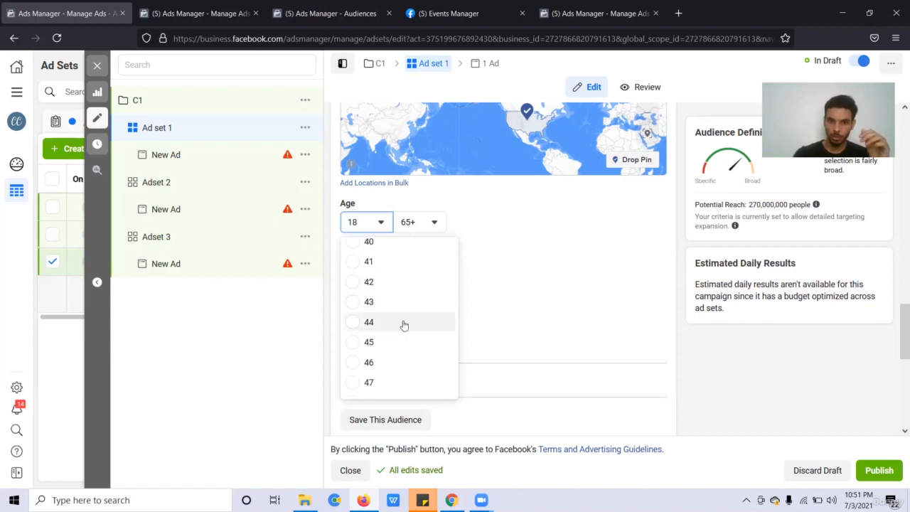
{"action": "scroll", "coordinate": [402, 337], "scroll_direction": "down", "scroll_amount": 4}
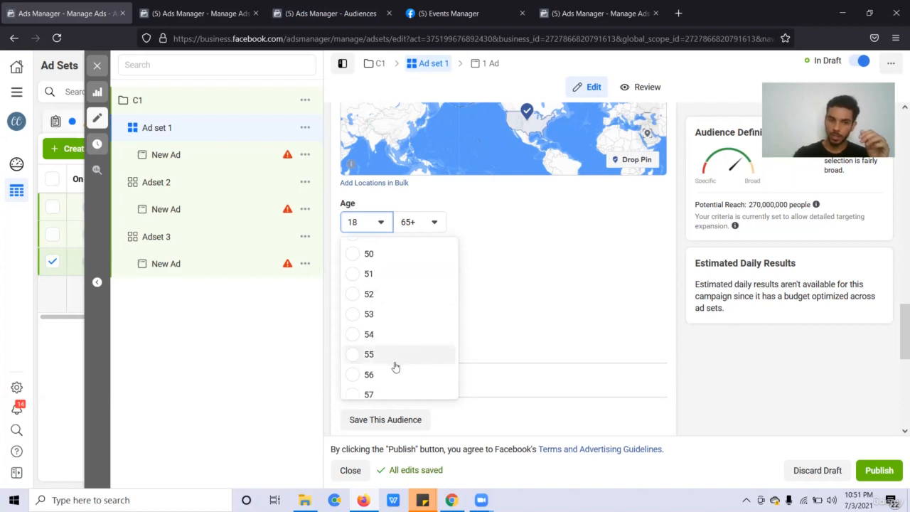
{"action": "scroll", "coordinate": [416, 377], "scroll_direction": "down", "scroll_amount": 2}
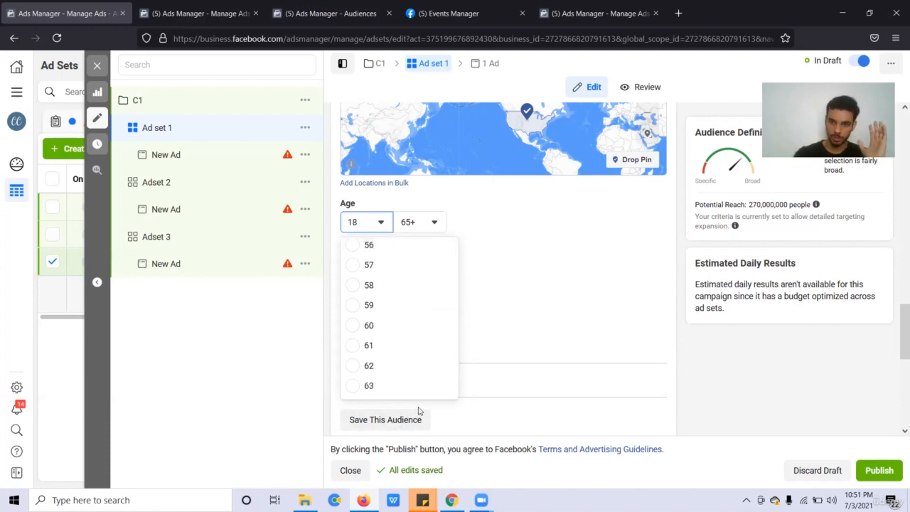
{"action": "scroll", "coordinate": [427, 366], "scroll_direction": "up", "scroll_amount": 2}
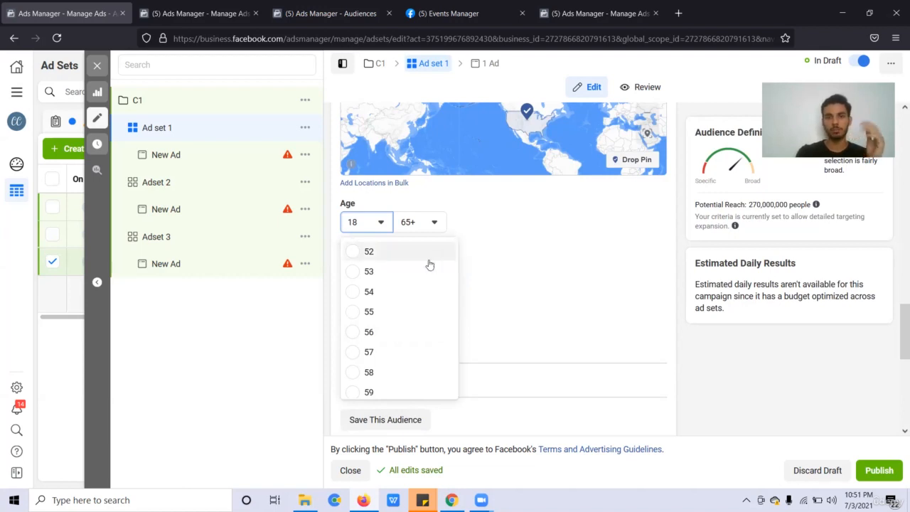
Set the maximum audience age to 24 after reviewing the maximum age list.
{"action": "left_click", "coordinate": [436, 221]}
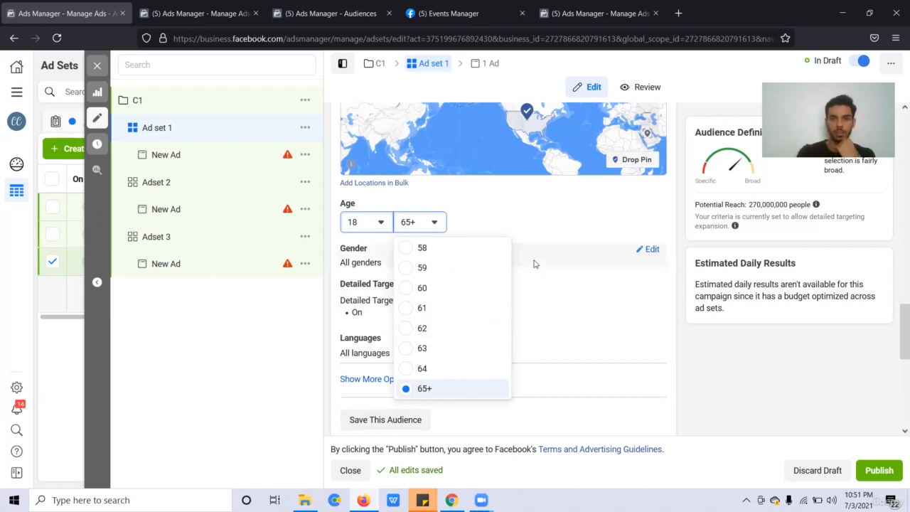
{"action": "left_click", "coordinate": [401, 228]}
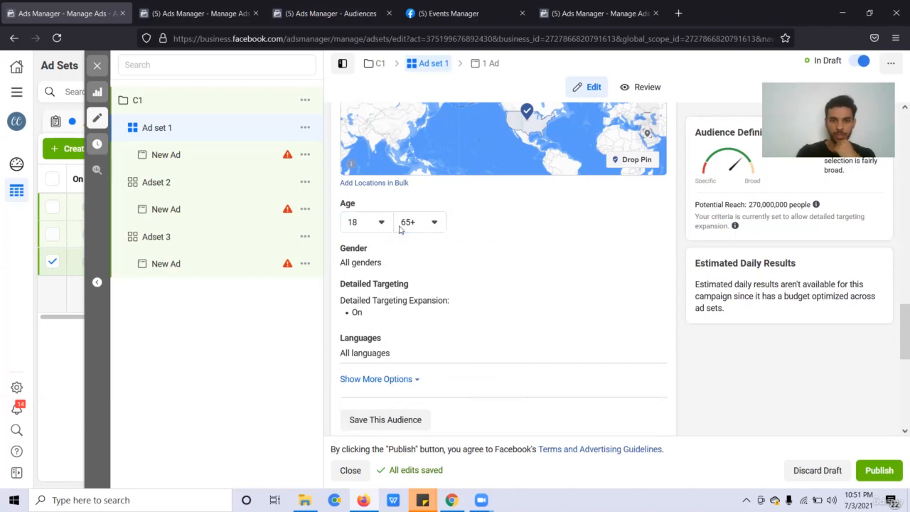
{"action": "left_click", "coordinate": [401, 228]}
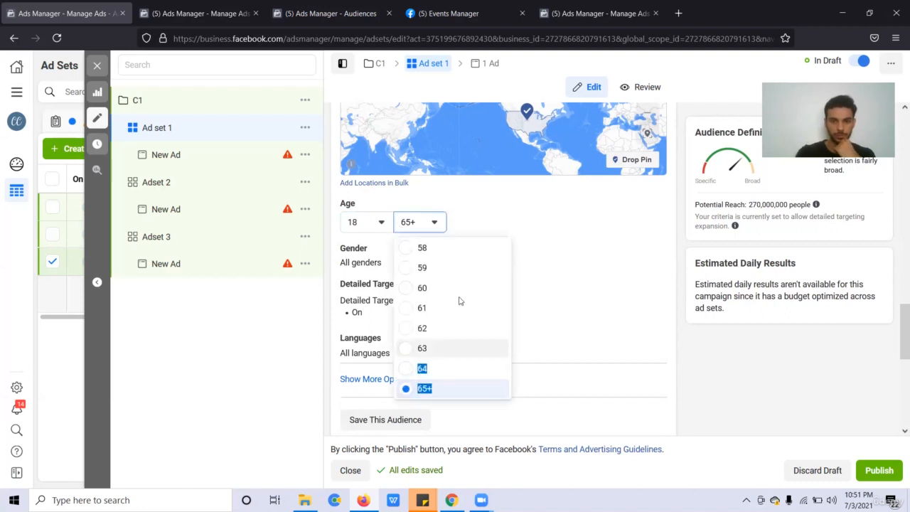
{"action": "scroll", "coordinate": [460, 300], "scroll_direction": "up", "scroll_amount": 3}
{"action": "scroll", "coordinate": [460, 301], "scroll_direction": "up", "scroll_amount": 4}
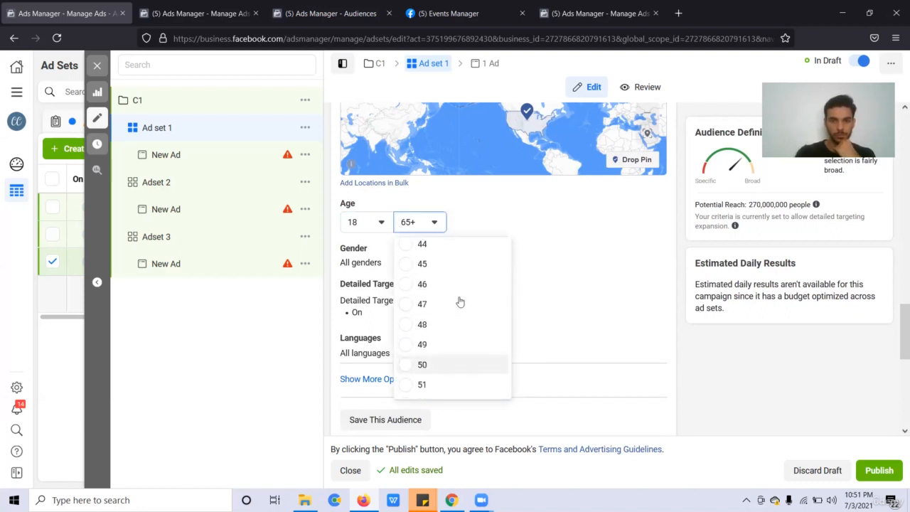
{"action": "scroll", "coordinate": [459, 302], "scroll_direction": "up", "scroll_amount": 6}
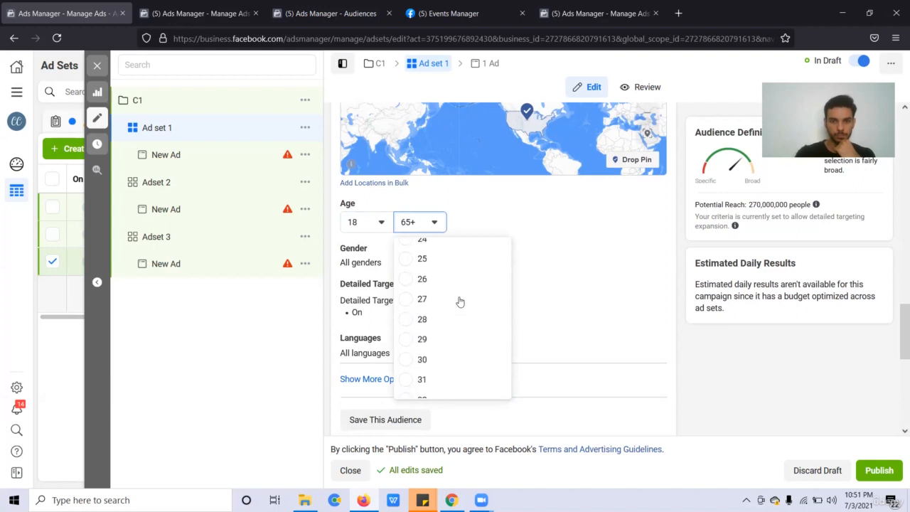
{"action": "scroll", "coordinate": [455, 284], "scroll_direction": "up", "scroll_amount": 1}
{"action": "left_click", "coordinate": [449, 256]}
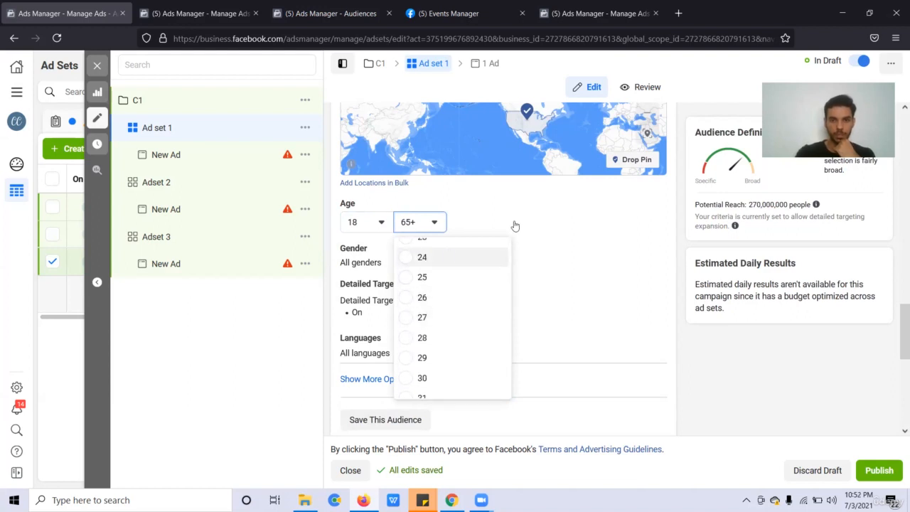
Raise the maximum age to 34, then to 44, keeping the minimum at 18.
{"action": "left_click", "coordinate": [367, 227]}
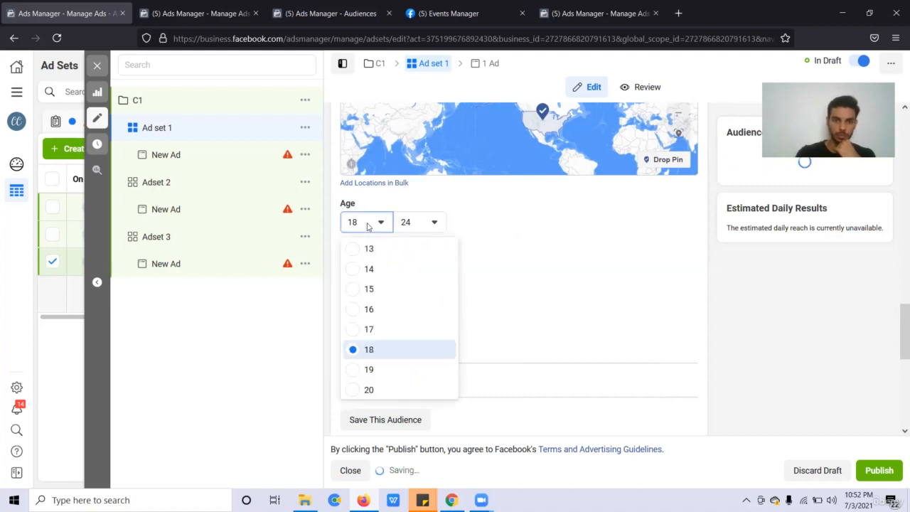
{"action": "left_click", "coordinate": [432, 224]}
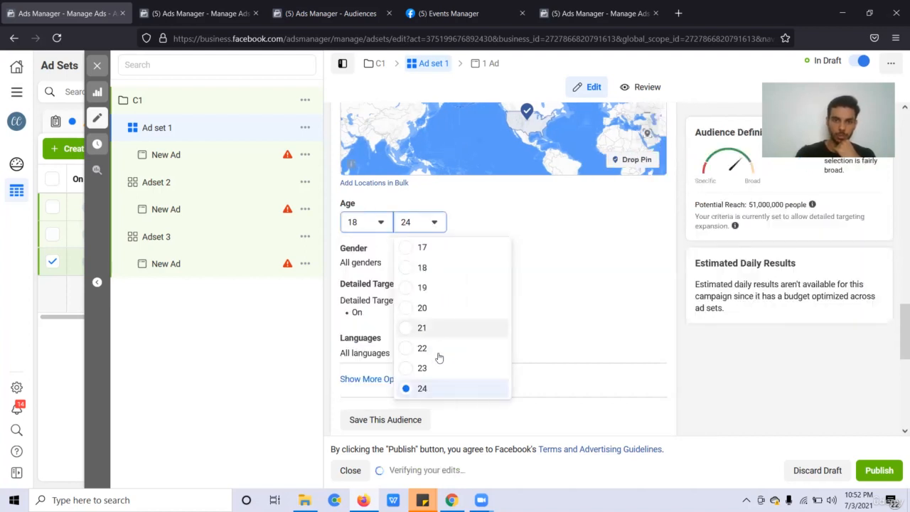
{"action": "scroll", "coordinate": [446, 373], "scroll_direction": "down", "scroll_amount": 3}
{"action": "scroll", "coordinate": [450, 378], "scroll_direction": "down", "scroll_amount": 1}
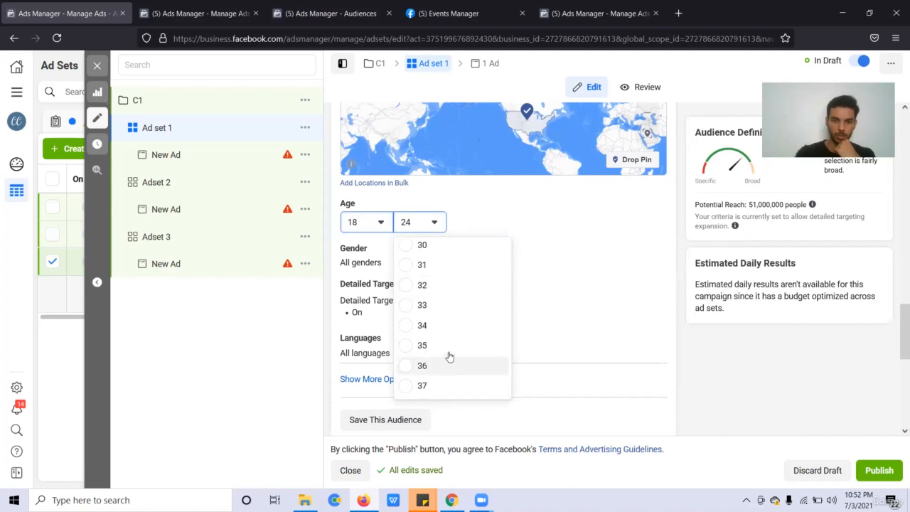
{"action": "left_click", "coordinate": [448, 327]}
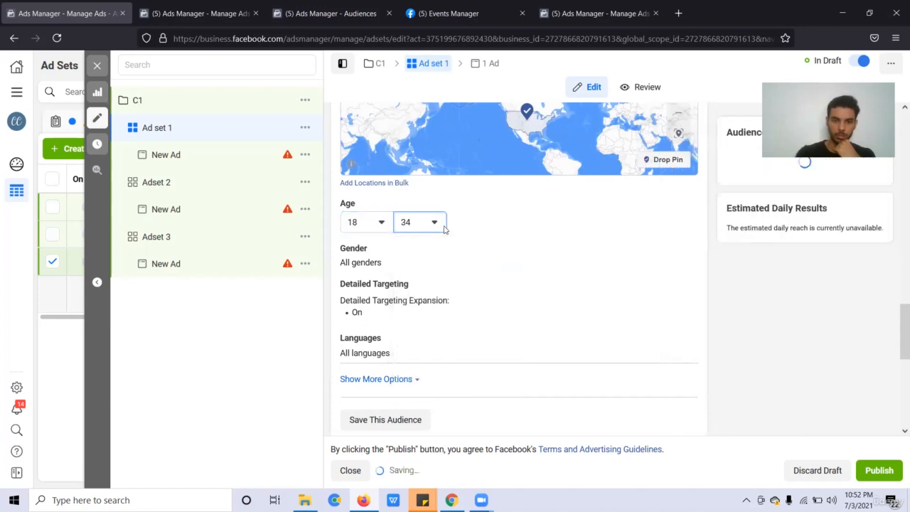
{"action": "left_click", "coordinate": [445, 226]}
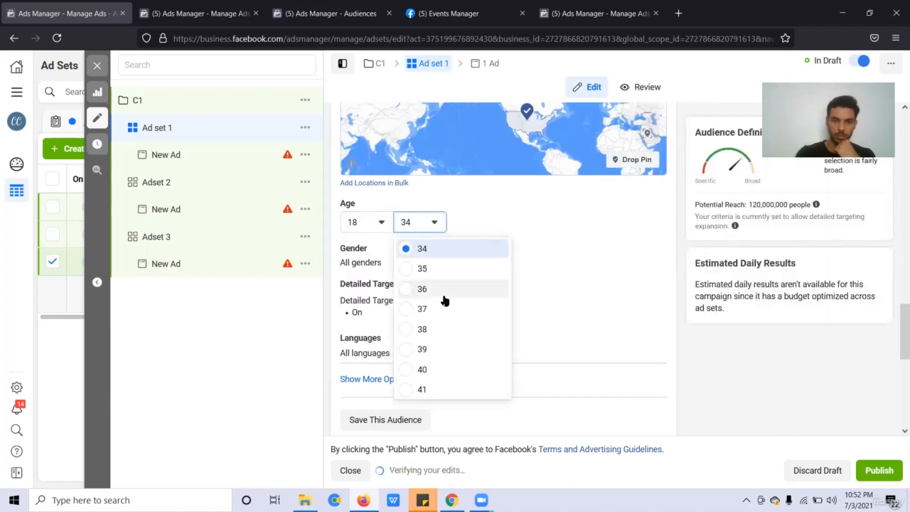
{"action": "scroll", "coordinate": [436, 288], "scroll_direction": "down", "scroll_amount": 2}
{"action": "scroll", "coordinate": [448, 398], "scroll_direction": "down", "scroll_amount": 1}
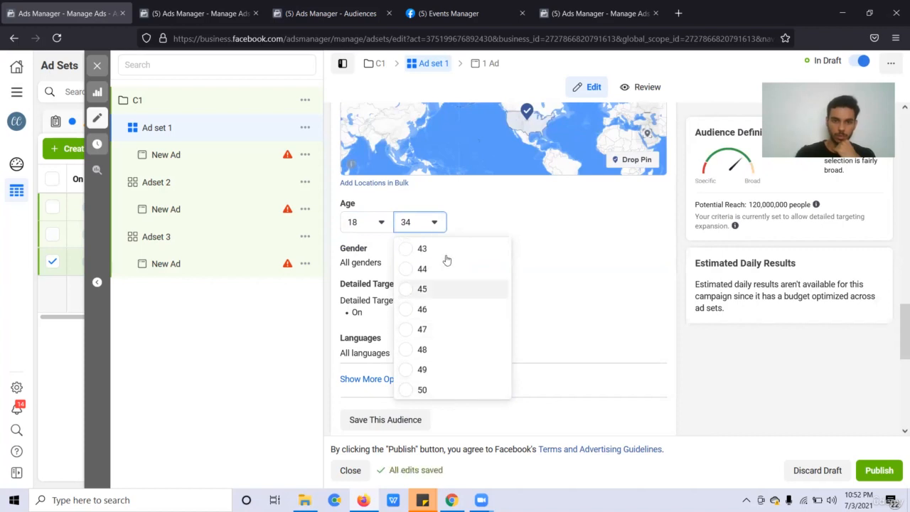
{"action": "left_click_drag", "start_coordinate": [443, 274], "coordinate": [431, 244]}
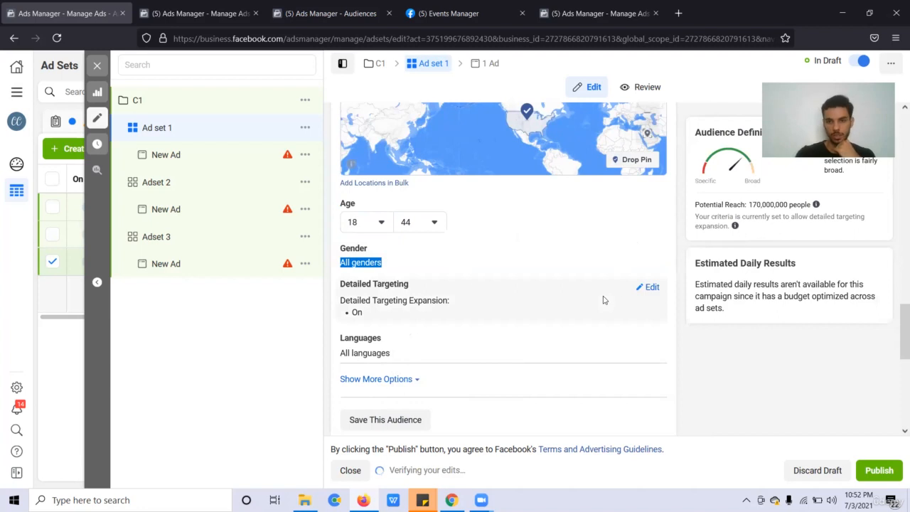
Expand Gender keeping All, and view suggested Detailed Targeting interests without adding any.
{"action": "left_click", "coordinate": [663, 256]}
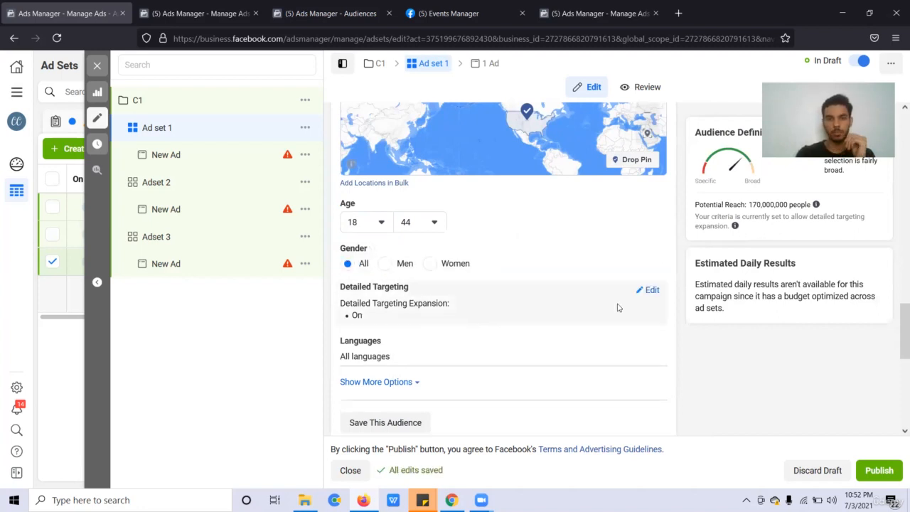
{"action": "left_click", "coordinate": [648, 290]}
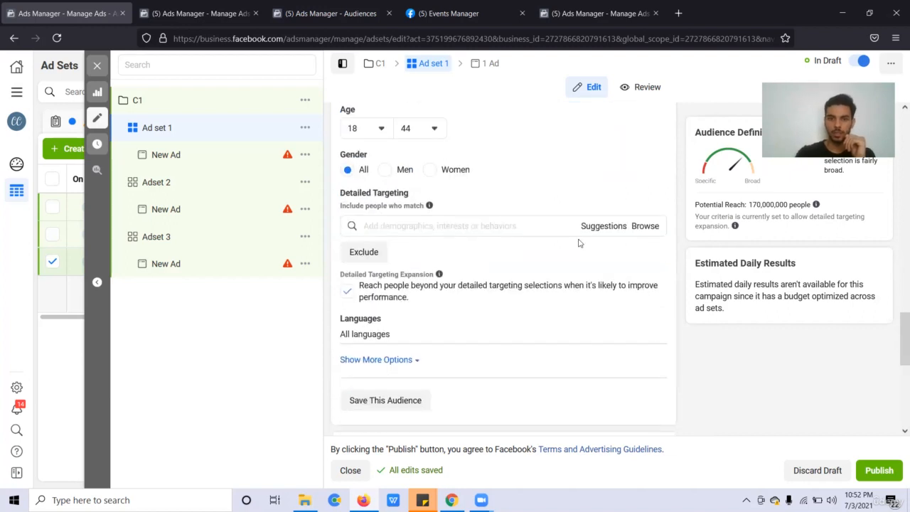
{"action": "left_click", "coordinate": [534, 224]}
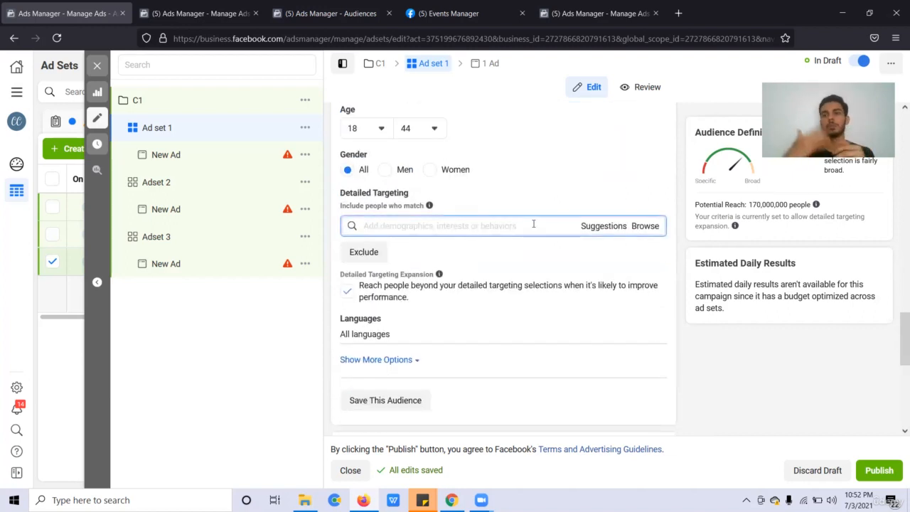
{"action": "left_click", "coordinate": [573, 230]}
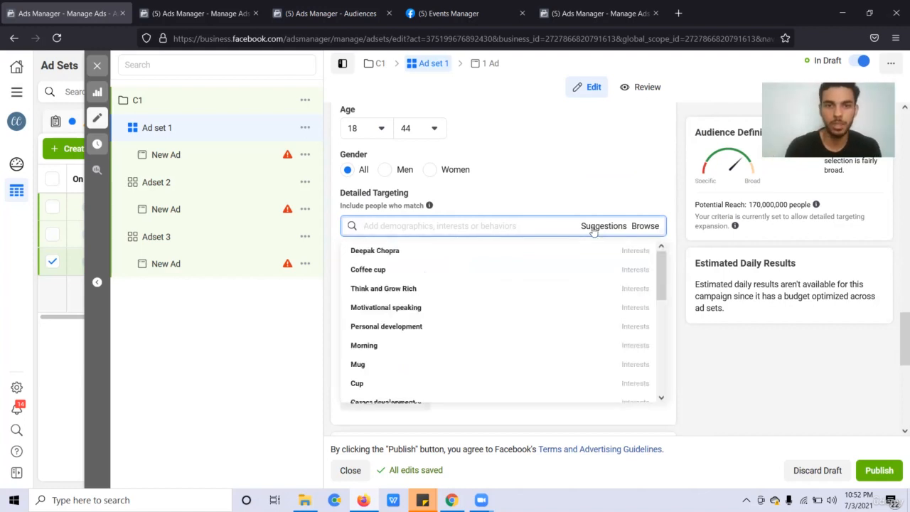
{"action": "left_click", "coordinate": [587, 226]}
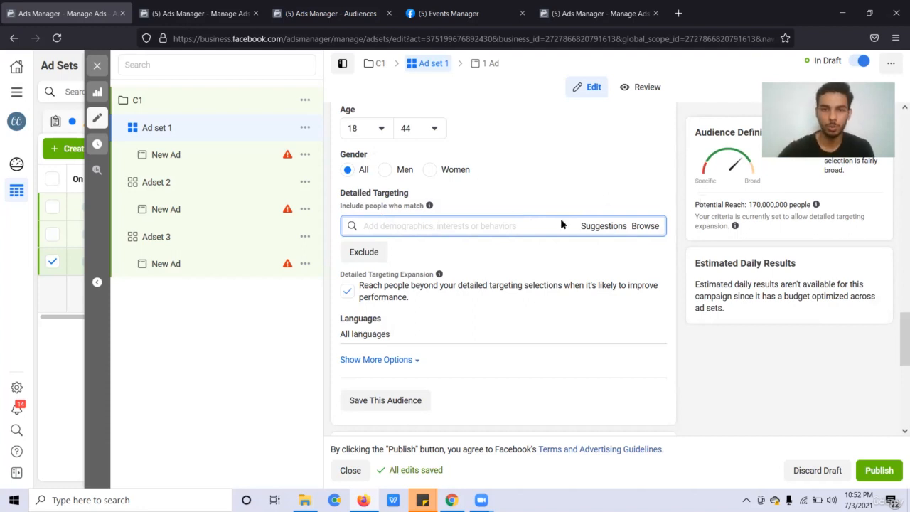
{"action": "scroll", "coordinate": [561, 221], "scroll_direction": "down", "scroll_amount": 1}
{"action": "scroll", "coordinate": [559, 242], "scroll_direction": "up", "scroll_amount": 1}
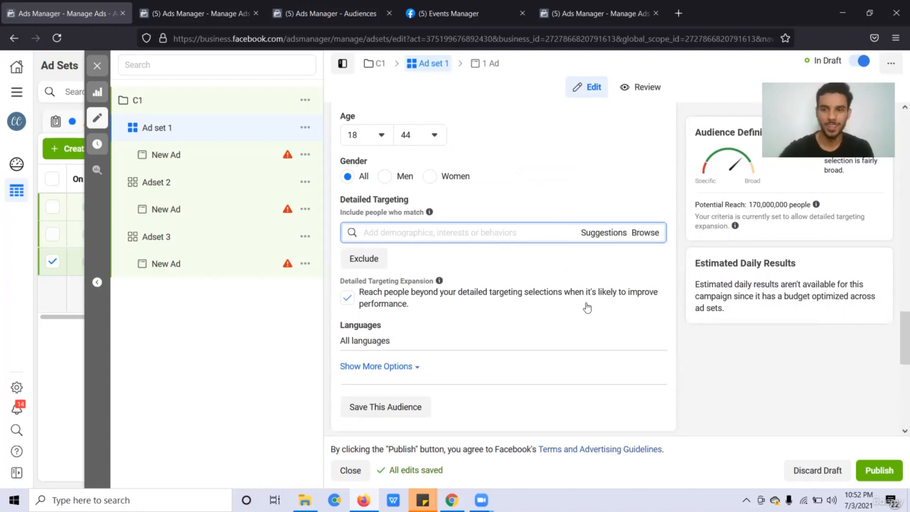
Open Languages targeting for editing without choosing any language.
{"action": "scroll", "coordinate": [557, 257], "scroll_direction": "down", "scroll_amount": 1}
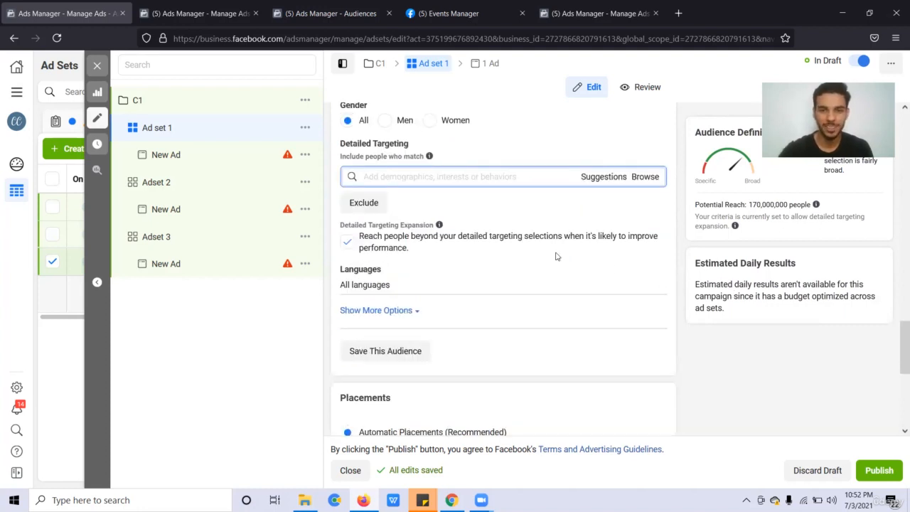
{"action": "scroll", "coordinate": [557, 256], "scroll_direction": "down", "scroll_amount": 1}
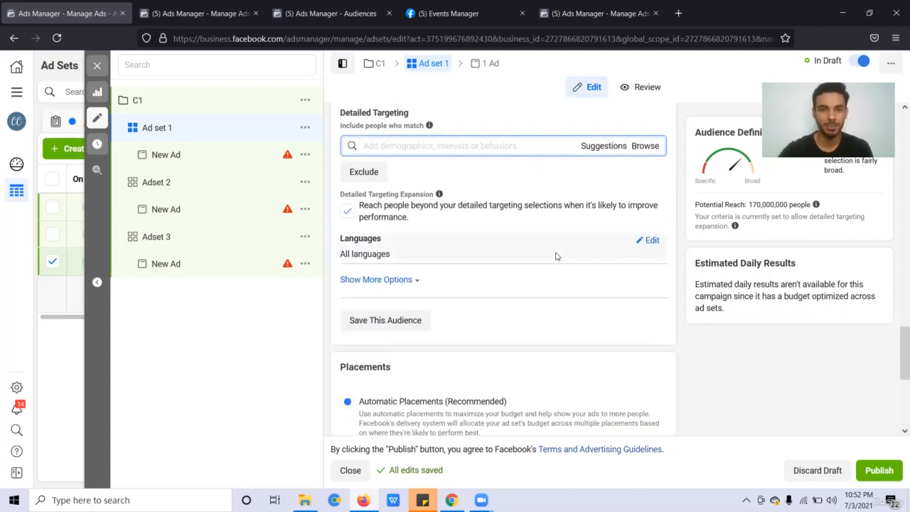
{"action": "left_click", "coordinate": [644, 244]}
{"action": "left_click", "coordinate": [407, 257]}
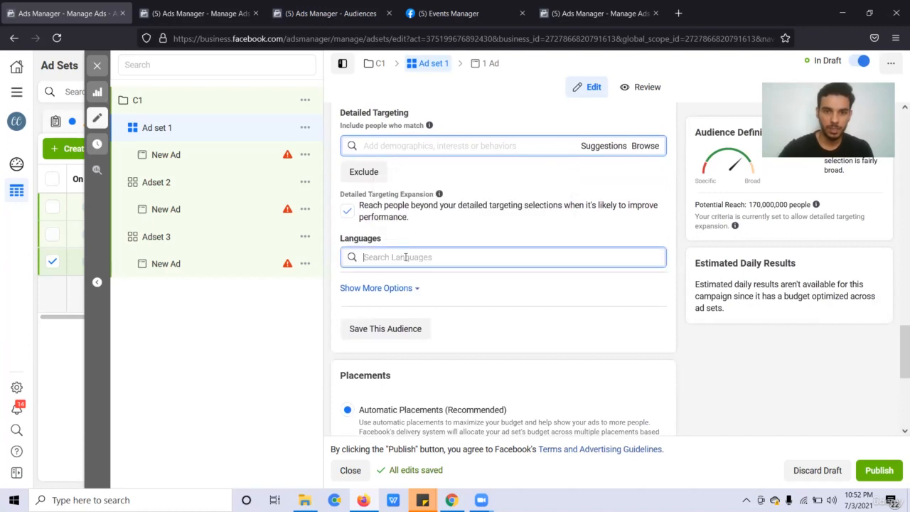
{"action": "double_click", "coordinate": [383, 193]}
{"action": "left_click", "coordinate": [381, 192]}
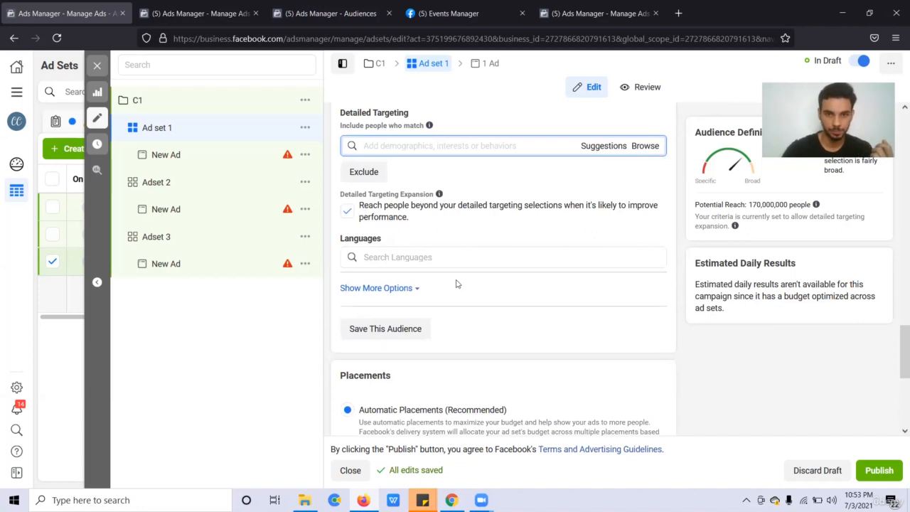
{"action": "scroll", "coordinate": [456, 283], "scroll_direction": "down", "scroll_amount": 1}
{"action": "scroll", "coordinate": [419, 302], "scroll_direction": "down", "scroll_amount": 2}
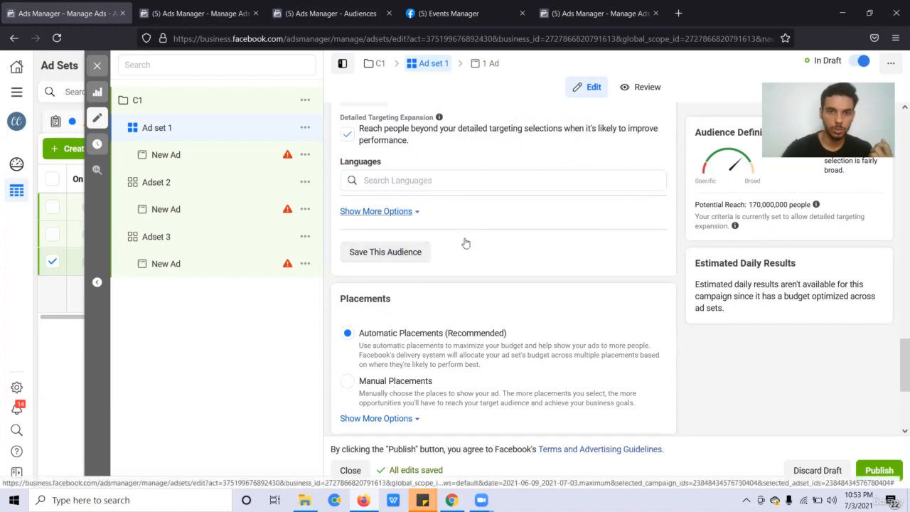
{"action": "scroll", "coordinate": [463, 244], "scroll_direction": "down", "scroll_amount": 3}
{"action": "scroll", "coordinate": [517, 264], "scroll_direction": "up", "scroll_amount": 4}
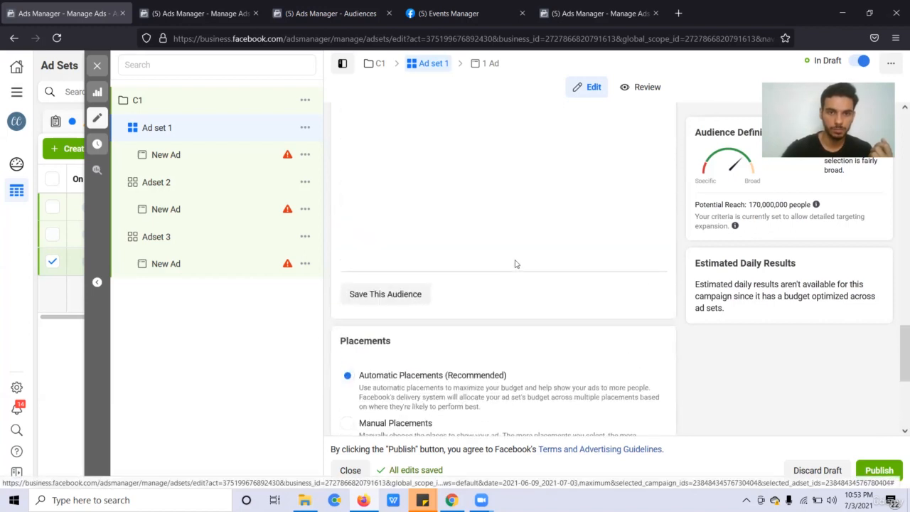
{"action": "scroll", "coordinate": [516, 263], "scroll_direction": "up", "scroll_amount": 5}
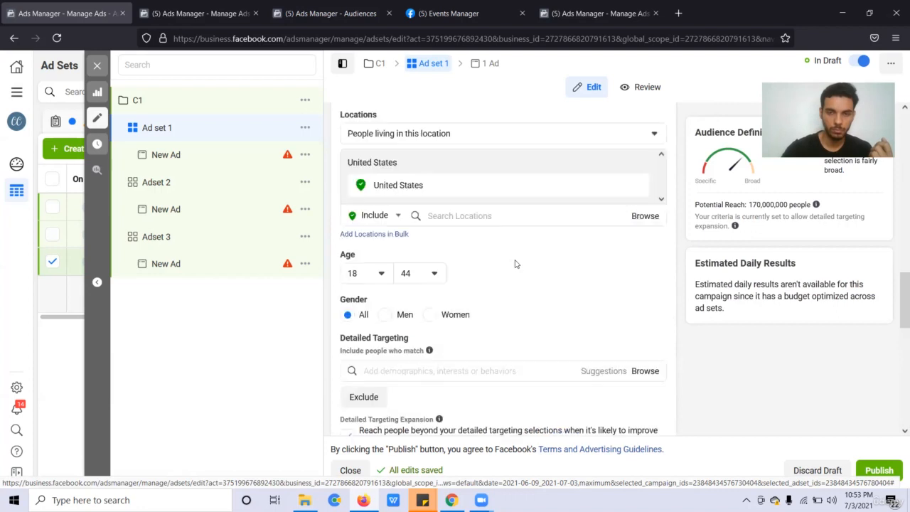
{"action": "scroll", "coordinate": [517, 264], "scroll_direction": "down", "scroll_amount": 5}
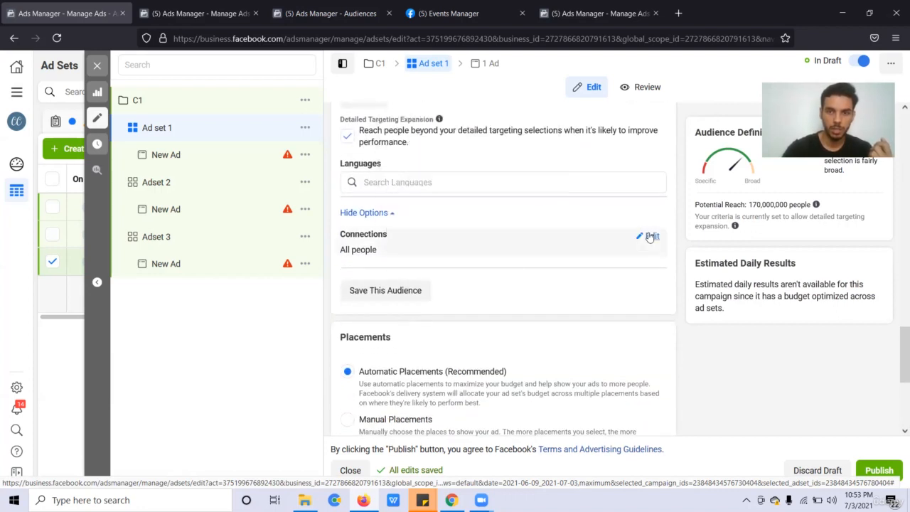
Open Connections for editing and review connection types without adding one.
{"action": "left_click", "coordinate": [652, 237]}
{"action": "left_click", "coordinate": [455, 252]}
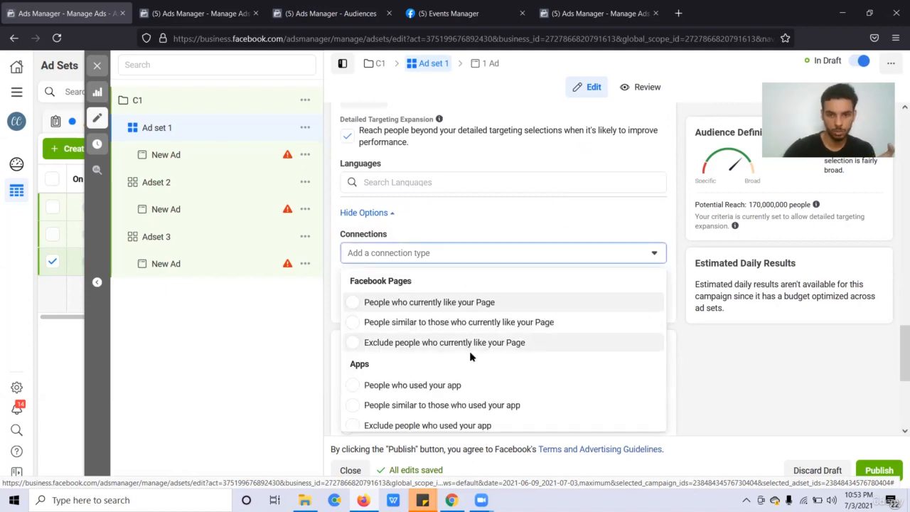
{"action": "scroll", "coordinate": [470, 358], "scroll_direction": "down", "scroll_amount": 1}
{"action": "scroll", "coordinate": [470, 358], "scroll_direction": "down", "scroll_amount": 1}
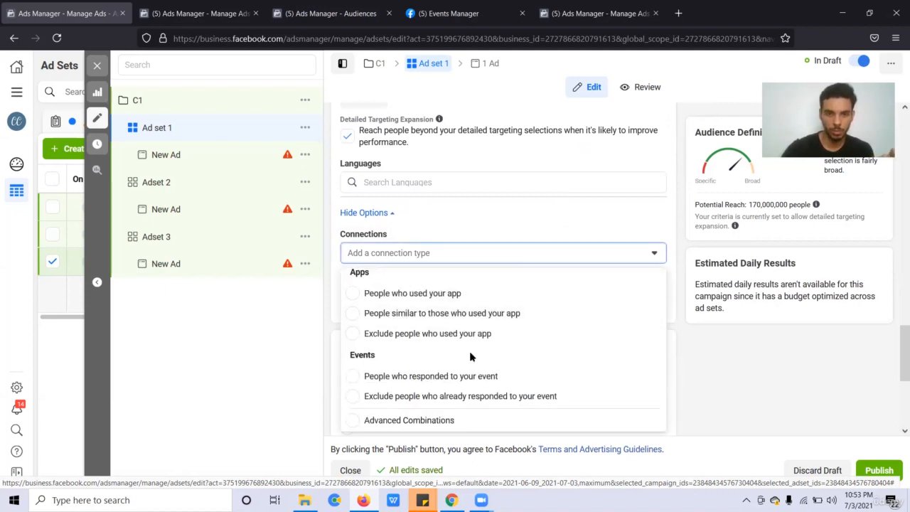
{"action": "scroll", "coordinate": [478, 348], "scroll_direction": "up", "scroll_amount": 2}
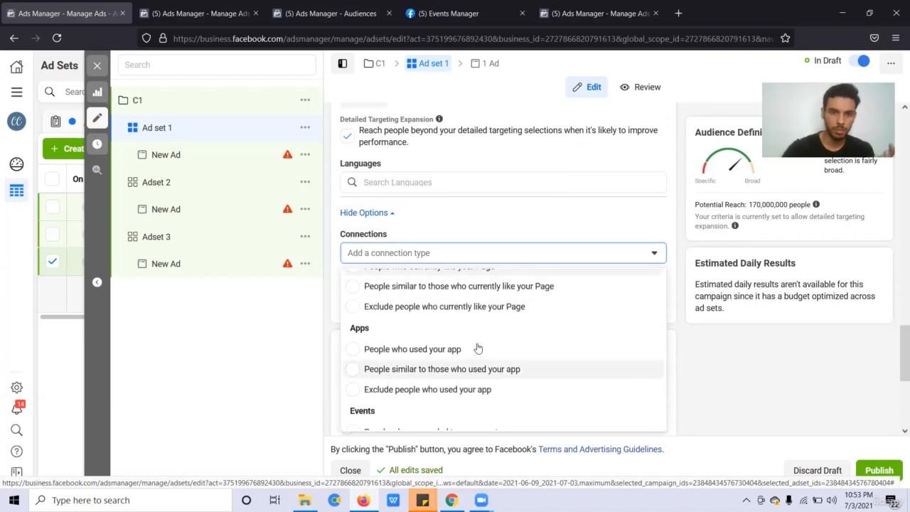
{"action": "scroll", "coordinate": [475, 345], "scroll_direction": "up", "scroll_amount": 1}
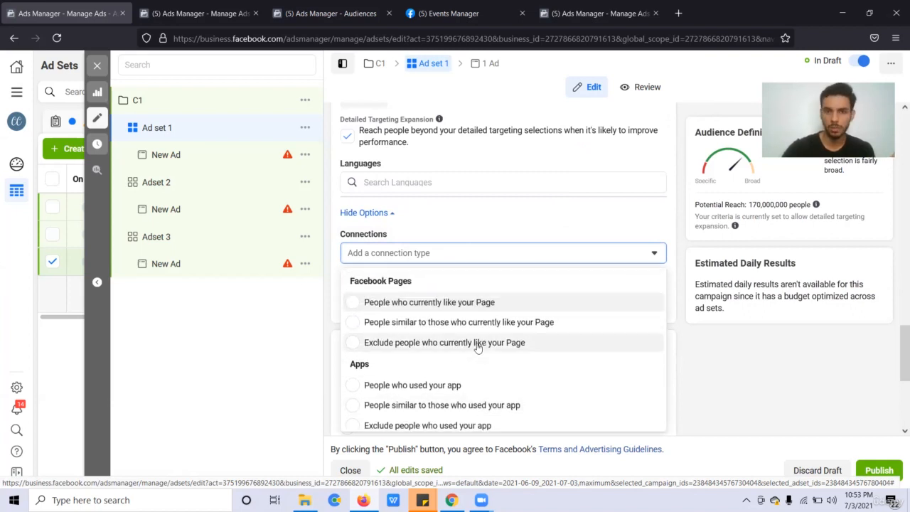
{"action": "left_click", "coordinate": [560, 216]}
{"action": "scroll", "coordinate": [562, 330], "scroll_direction": "down", "scroll_amount": 1}
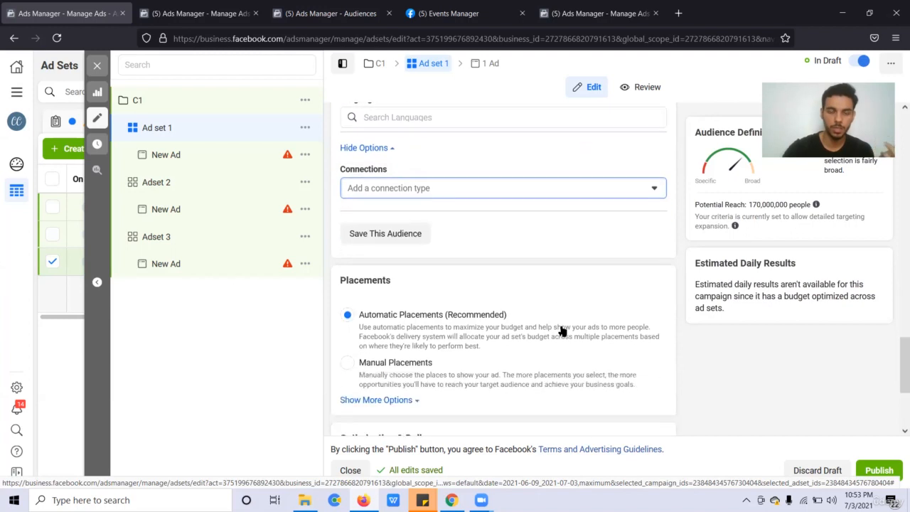
{"action": "scroll", "coordinate": [426, 357], "scroll_direction": "down", "scroll_amount": 1}
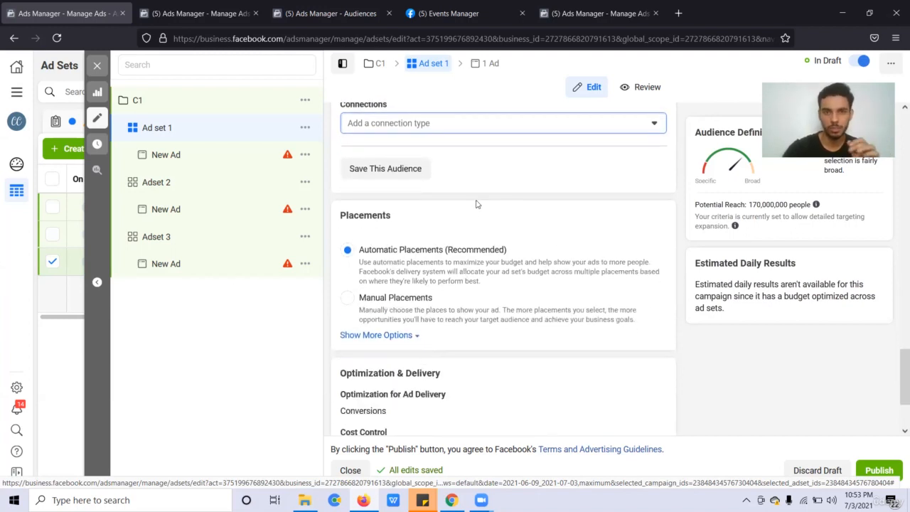
{"action": "scroll", "coordinate": [478, 203], "scroll_direction": "up", "scroll_amount": 1}
{"action": "scroll", "coordinate": [509, 348], "scroll_direction": "down", "scroll_amount": 1}
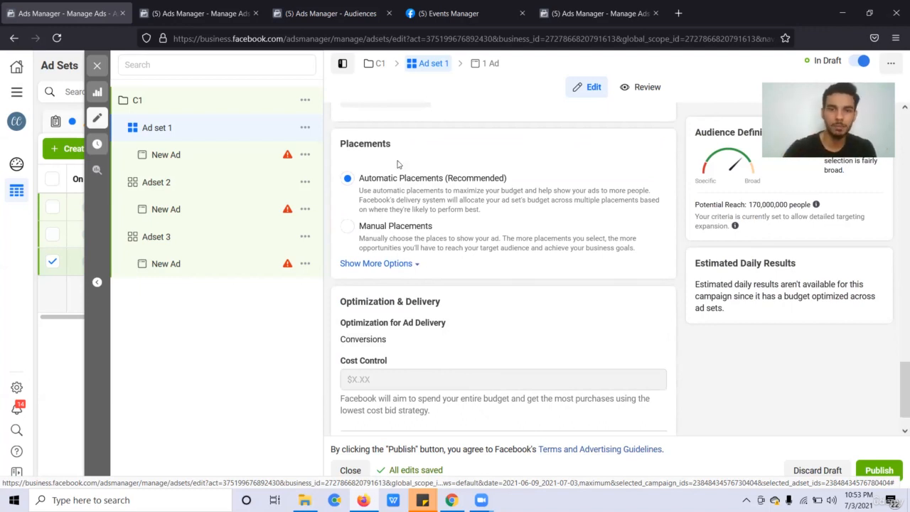
{"action": "left_click", "coordinate": [377, 264]}
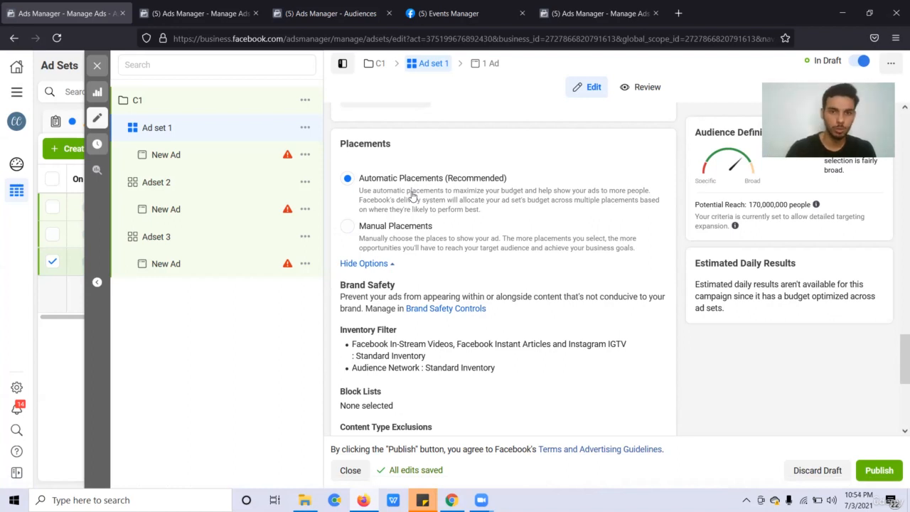
{"action": "left_click", "coordinate": [407, 244]}
{"action": "scroll", "coordinate": [468, 321], "scroll_direction": "down", "scroll_amount": 2}
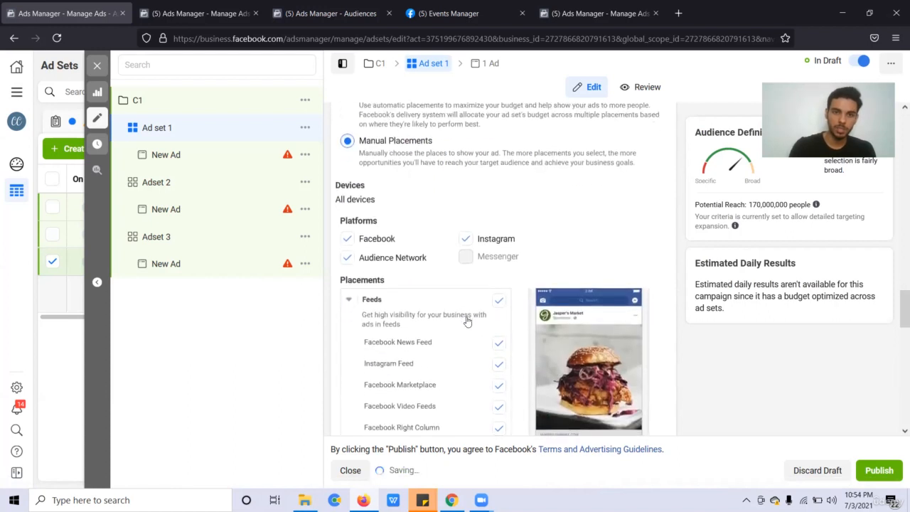
{"action": "scroll", "coordinate": [462, 313], "scroll_direction": "down", "scroll_amount": 1}
{"action": "scroll", "coordinate": [427, 328], "scroll_direction": "down", "scroll_amount": 2}
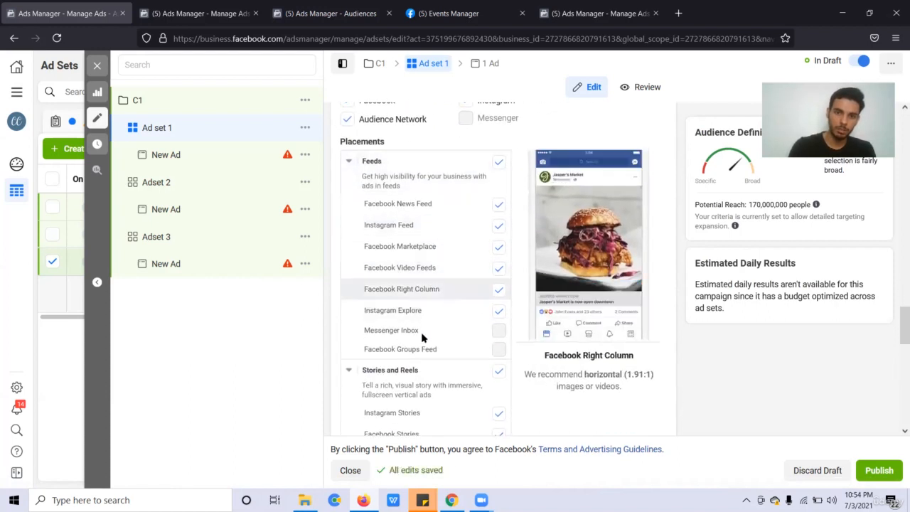
{"action": "scroll", "coordinate": [424, 337], "scroll_direction": "down", "scroll_amount": 3}
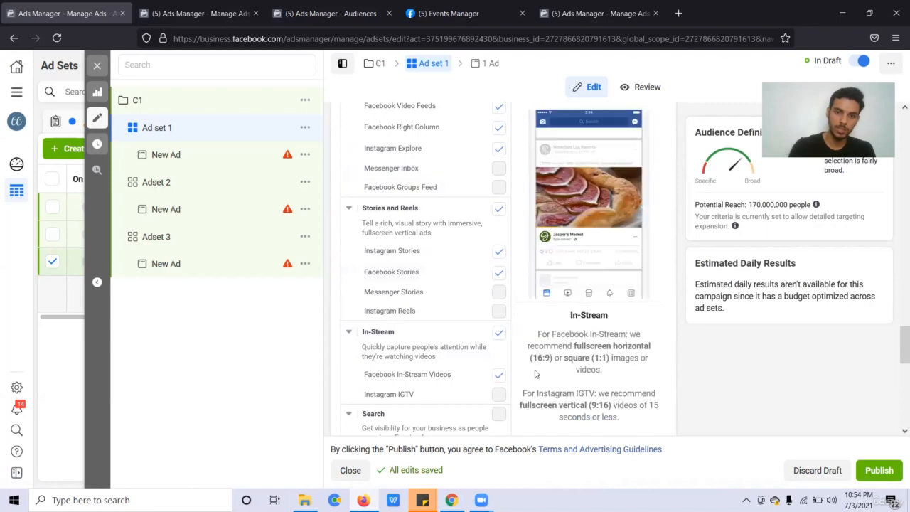
{"action": "scroll", "coordinate": [494, 317], "scroll_direction": "down", "scroll_amount": 2}
{"action": "scroll", "coordinate": [492, 318], "scroll_direction": "down", "scroll_amount": 1}
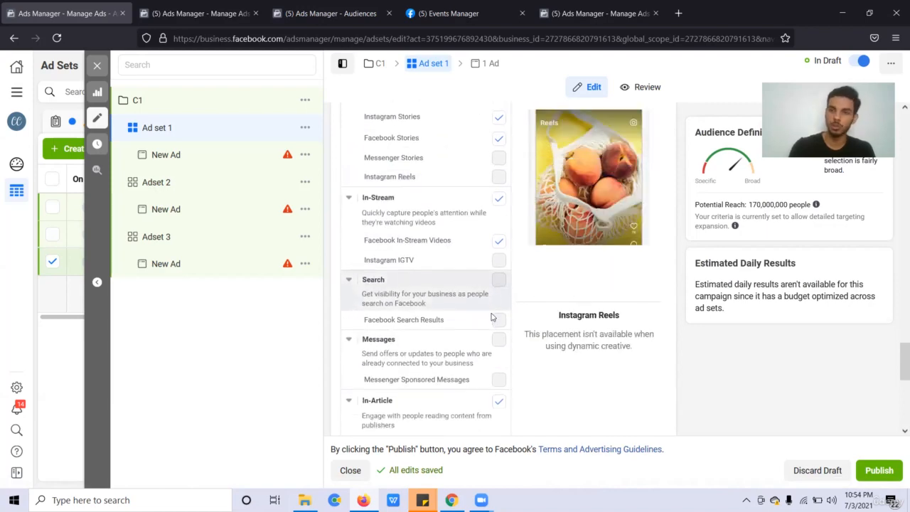
{"action": "scroll", "coordinate": [491, 316], "scroll_direction": "up", "scroll_amount": 10}
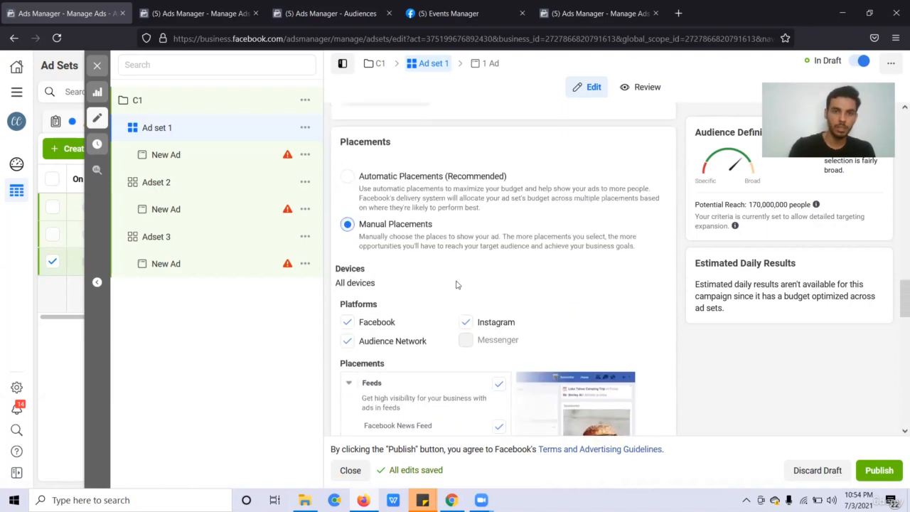
{"action": "left_click", "coordinate": [416, 205]}
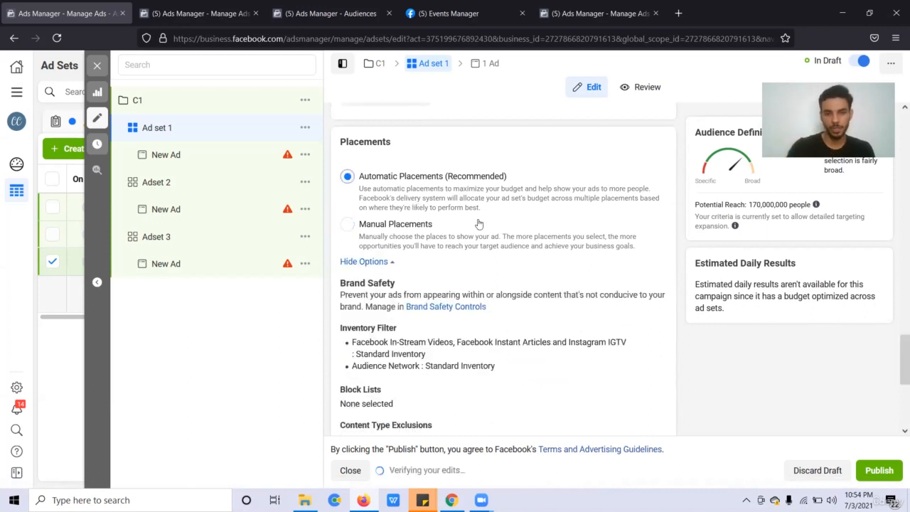
{"action": "scroll", "coordinate": [477, 222], "scroll_direction": "down", "scroll_amount": 1}
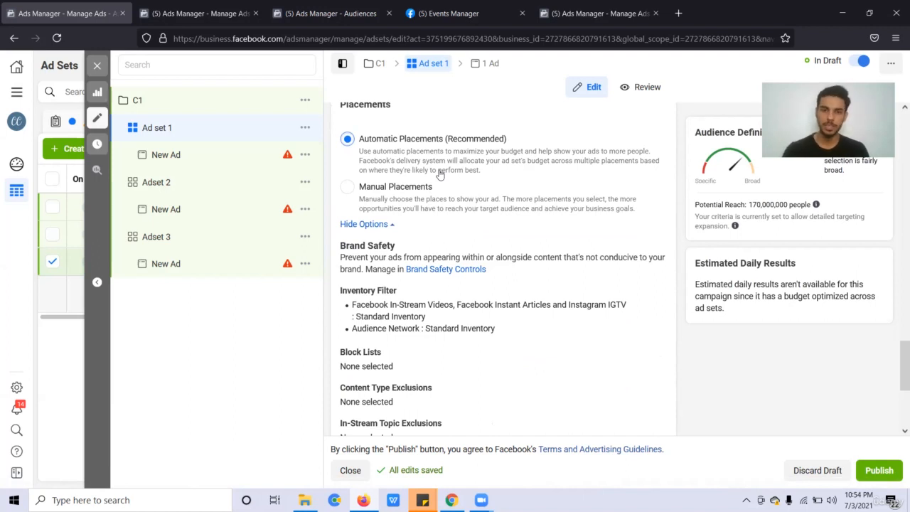
{"action": "scroll", "coordinate": [440, 214], "scroll_direction": "down", "scroll_amount": 3}
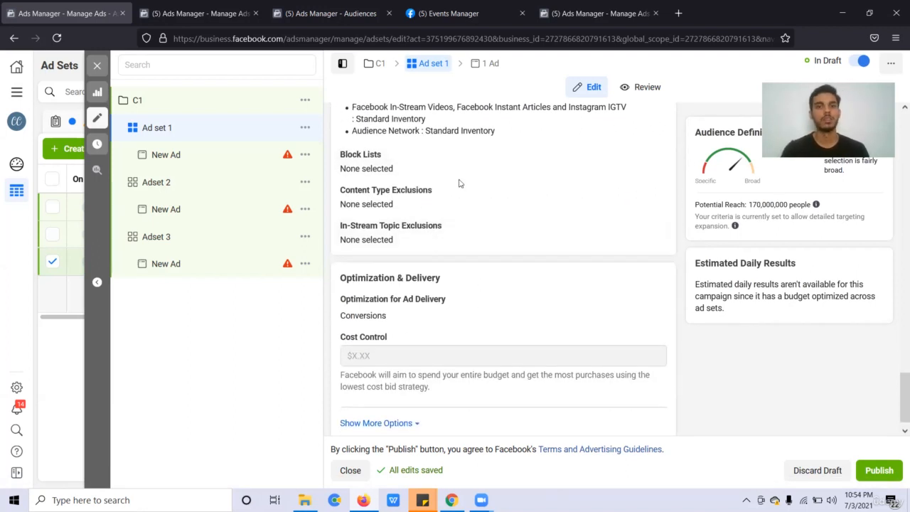
Show Ad set 1's block list and content type exclusion settings.
{"action": "left_click", "coordinate": [640, 155]}
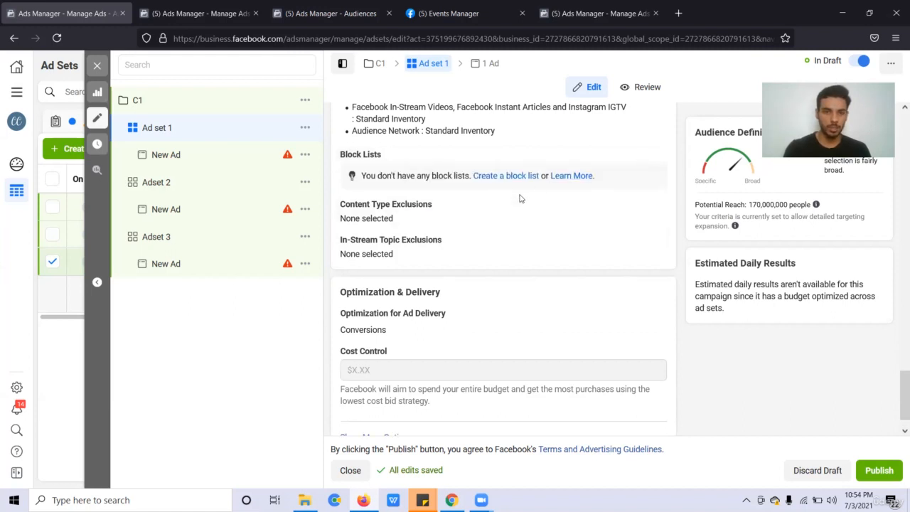
{"action": "left_click", "coordinate": [653, 207]}
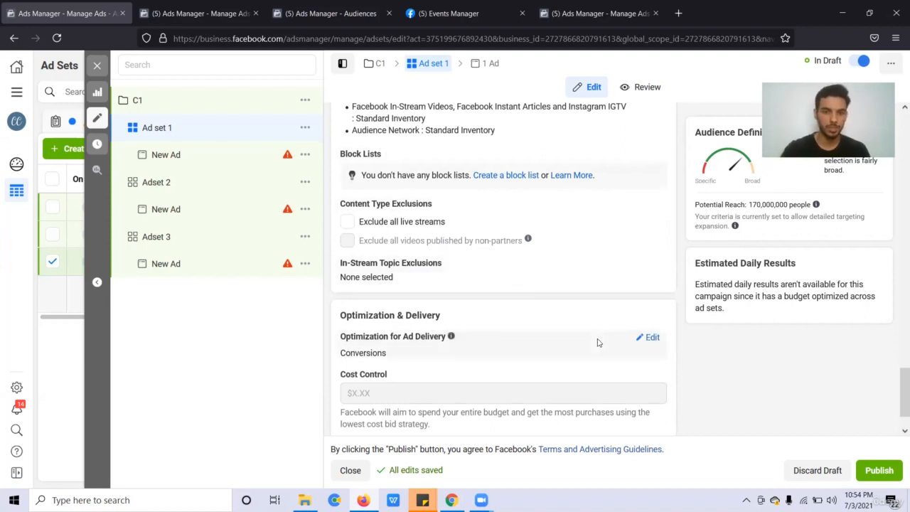
{"action": "scroll", "coordinate": [598, 343], "scroll_direction": "down", "scroll_amount": 1}
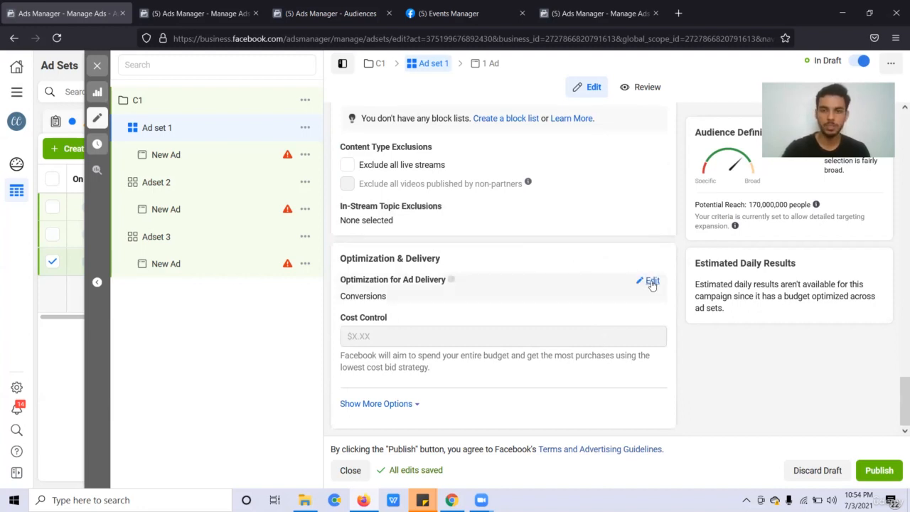
Make delivery optimization editable and list the goals, keeping Conversions.
{"action": "left_click", "coordinate": [651, 284]}
{"action": "scroll", "coordinate": [555, 291], "scroll_direction": "down", "scroll_amount": 1}
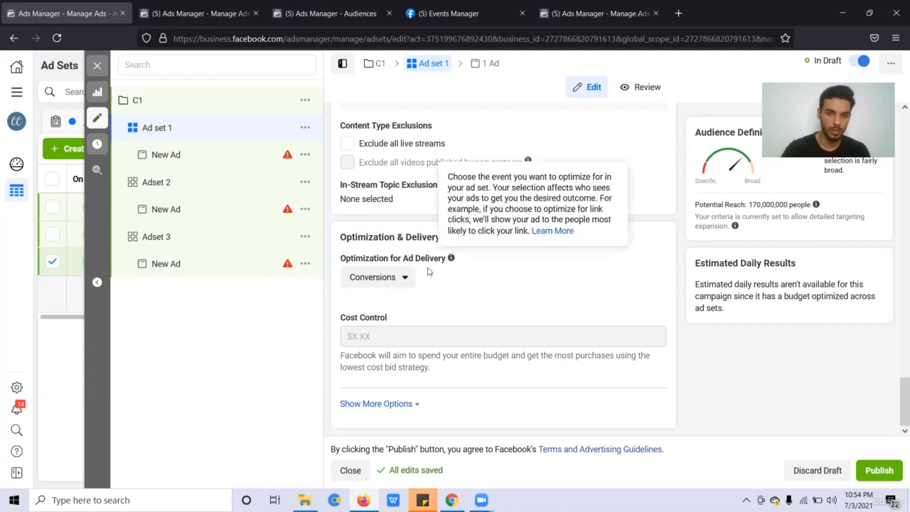
{"action": "left_click", "coordinate": [376, 281]}
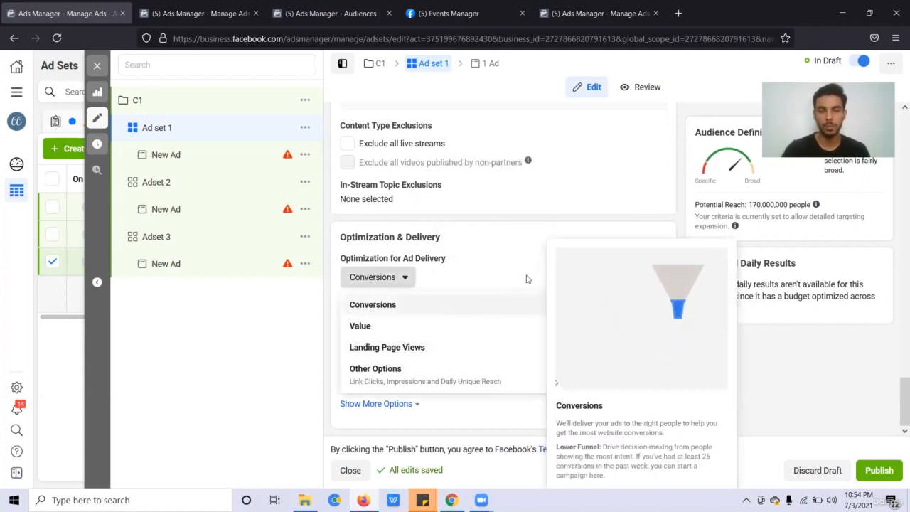
Add '-Optimization and delivery', 'Attribuytion window' and 'targeting' lines to the second sticky note.
{"action": "mouse_move", "coordinate": [422, 500]}
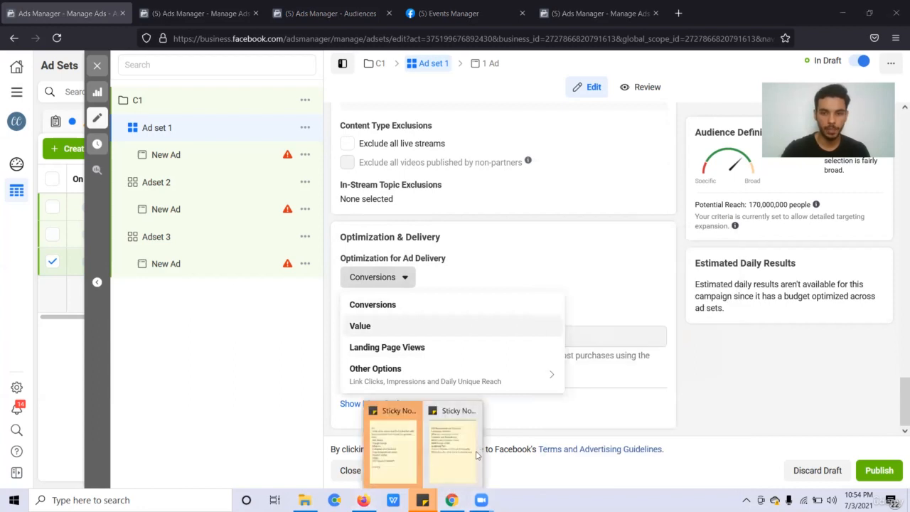
{"action": "left_click", "coordinate": [468, 453]}
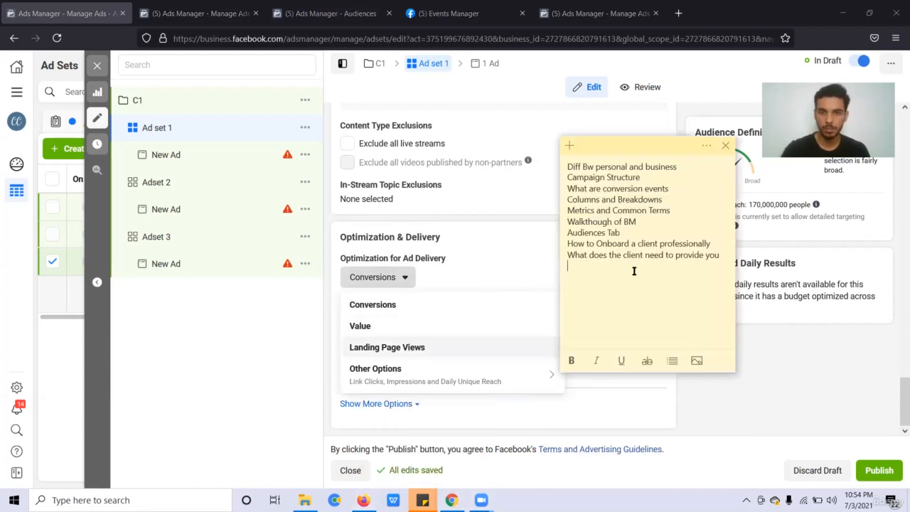
{"action": "key", "text": "Return"}
{"action": "key", "text": "Return"}
{"action": "type", "text": "-"}
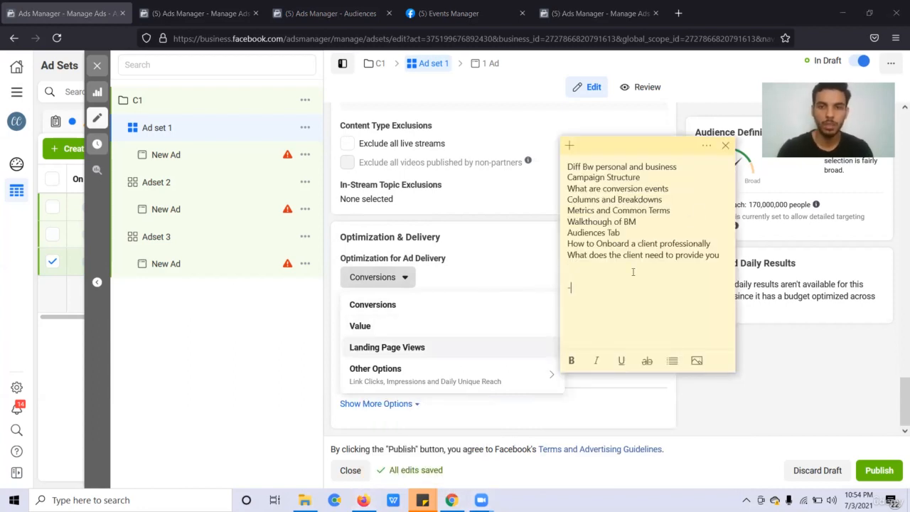
{"action": "type", "text": "Optimi"}
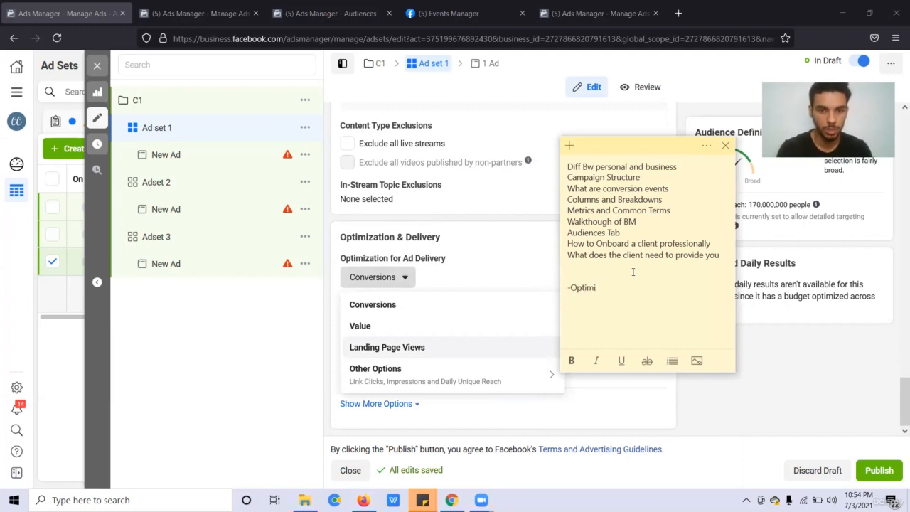
{"action": "type", "text": "zation and "}
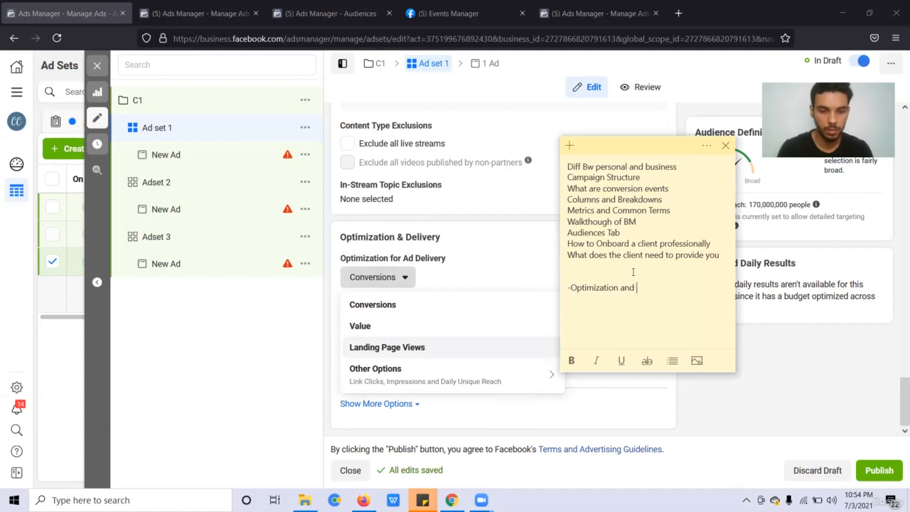
{"action": "type", "text": "delivery"}
{"action": "key", "text": "Return"}
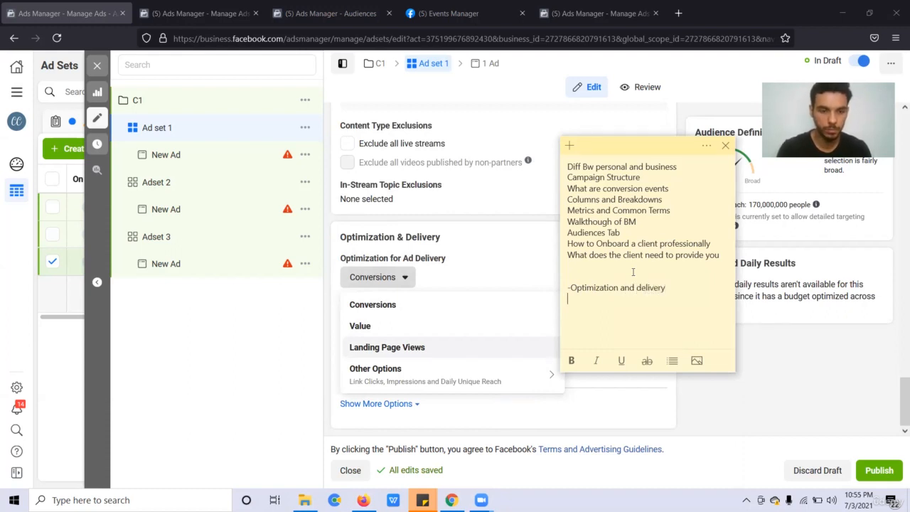
{"action": "type", "text": "Attribuyti"}
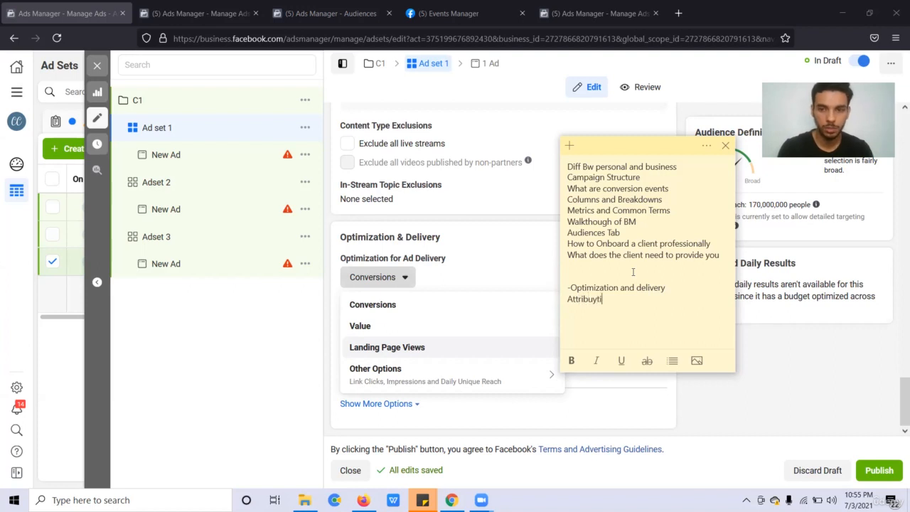
{"action": "type", "text": "on win"}
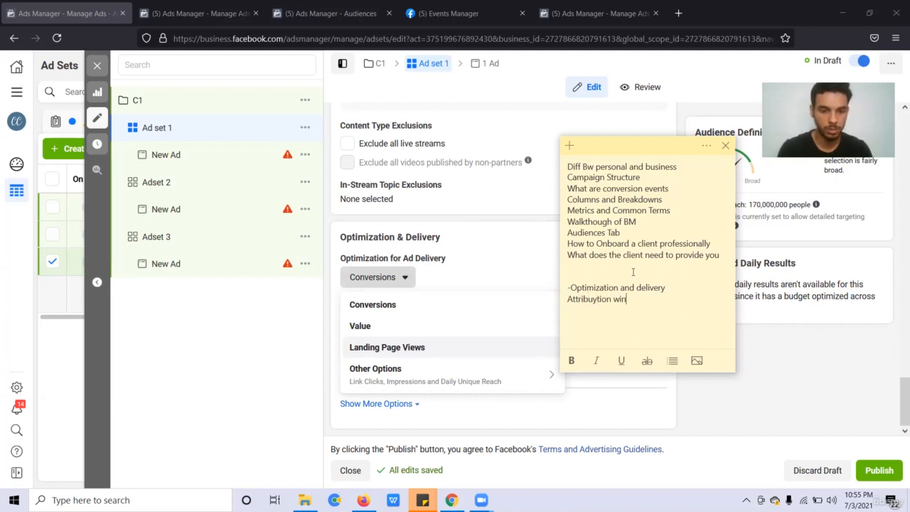
{"action": "type", "text": "dow targeting"}
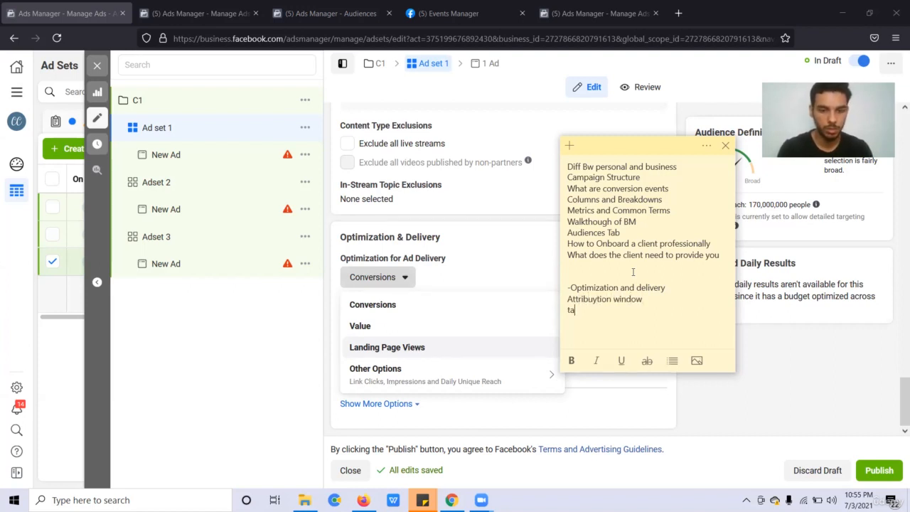
{"action": "key", "text": "Return"}
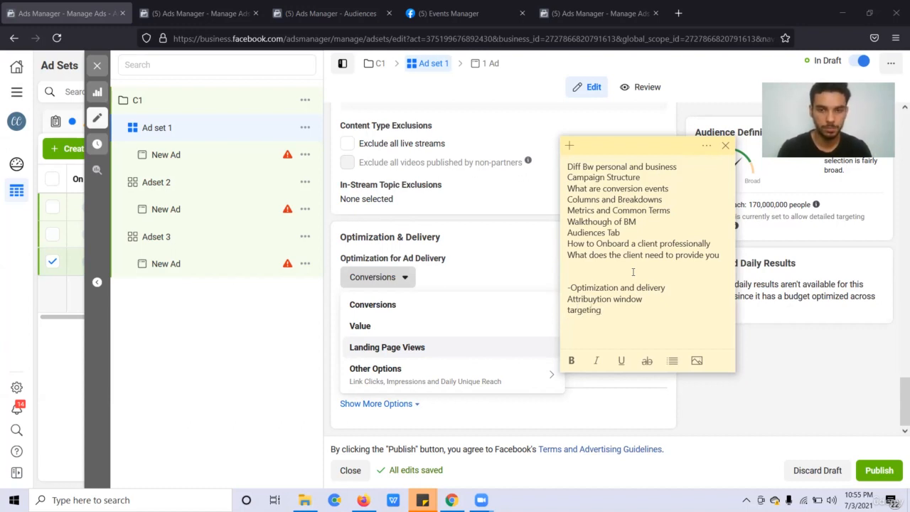
{"action": "left_click", "coordinate": [516, 290]}
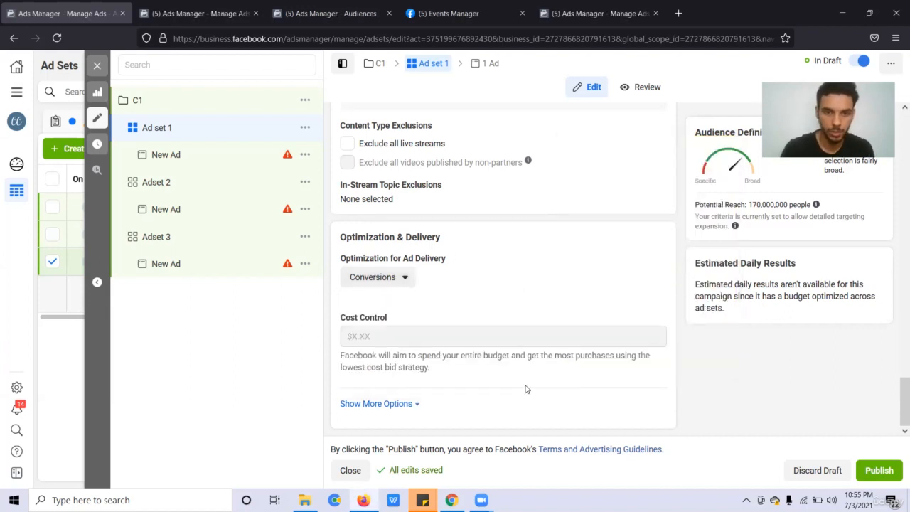
Reveal the attribution setting and try 1-day click attribution.
{"action": "left_click", "coordinate": [377, 403]}
{"action": "scroll", "coordinate": [594, 311], "scroll_direction": "down", "scroll_amount": 2}
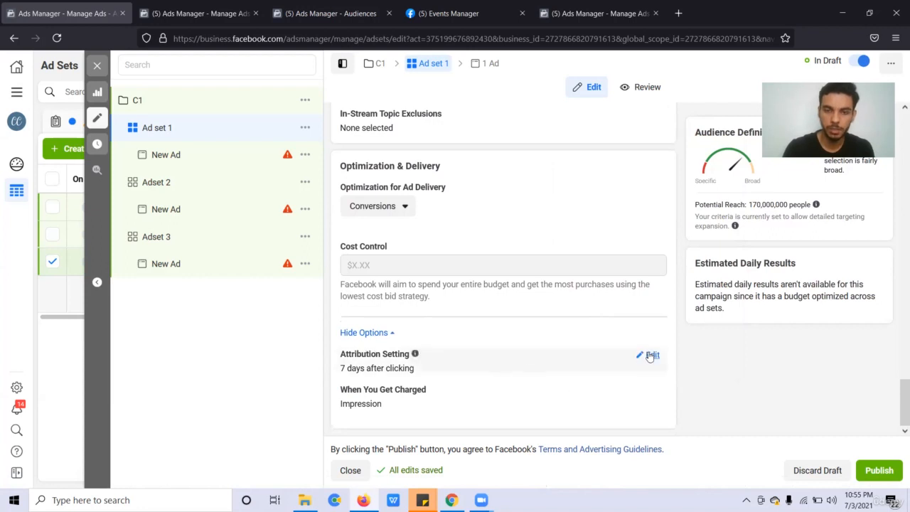
{"action": "left_click", "coordinate": [650, 356]}
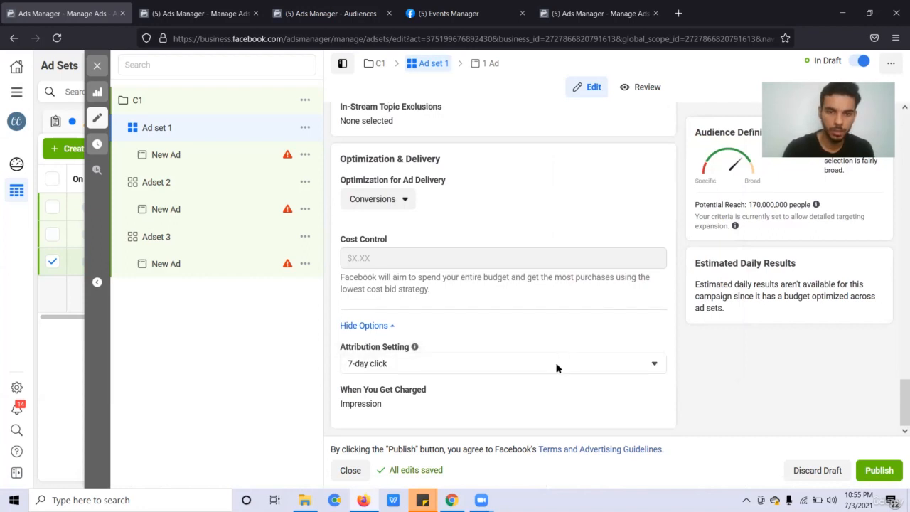
{"action": "left_click", "coordinate": [557, 368]}
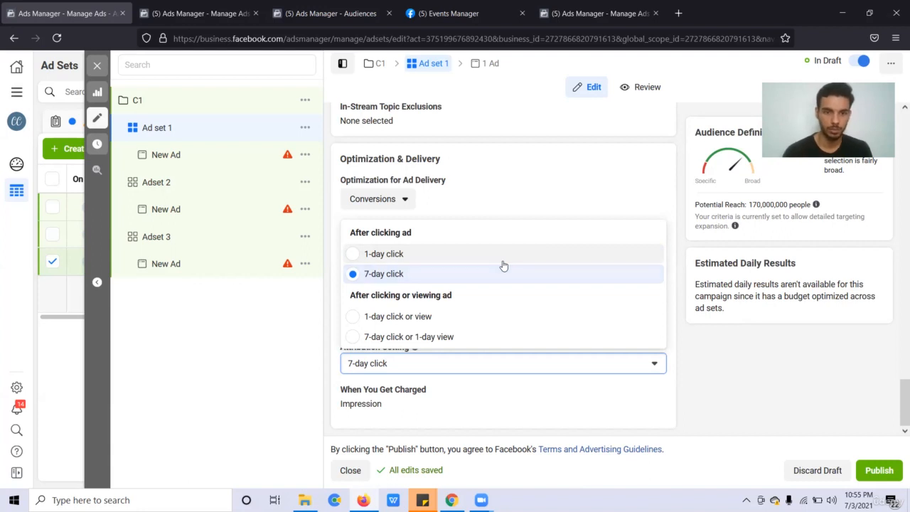
{"action": "left_click", "coordinate": [503, 265]}
{"action": "left_click", "coordinate": [480, 372]}
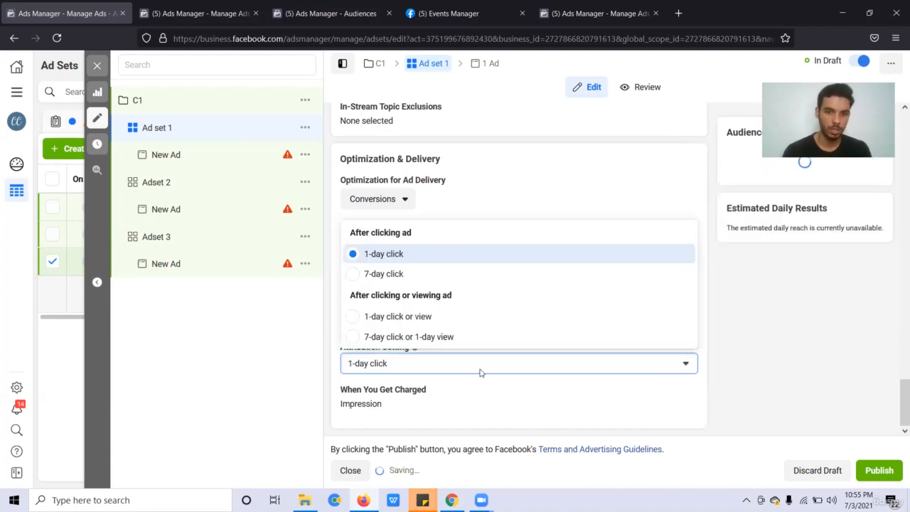
{"action": "left_click", "coordinate": [455, 364]}
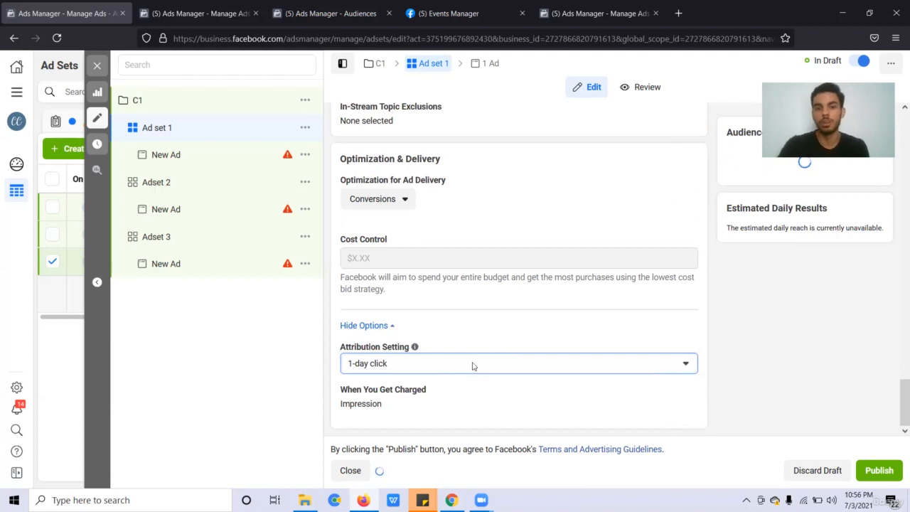
Compare 7-day click and 1-day click or view, settling on 7-day click or 1-day view.
{"action": "left_click", "coordinate": [473, 366]}
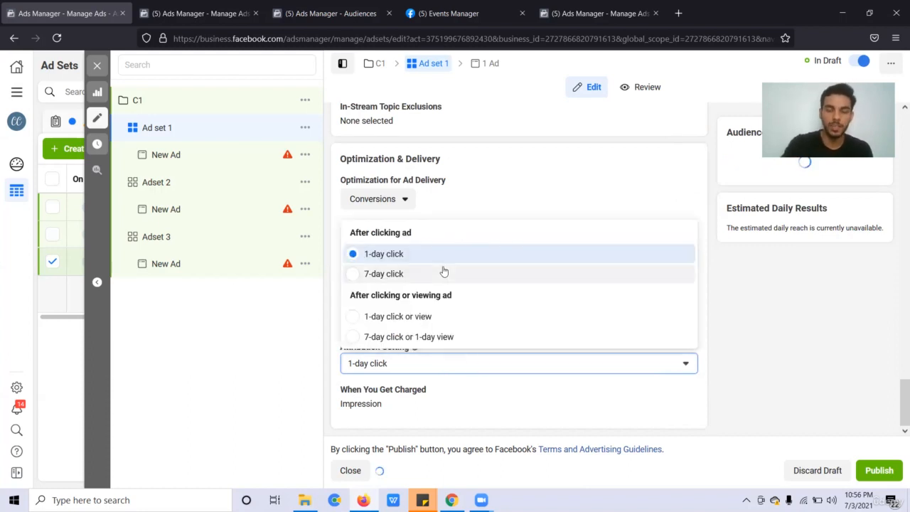
{"action": "left_click", "coordinate": [508, 273]}
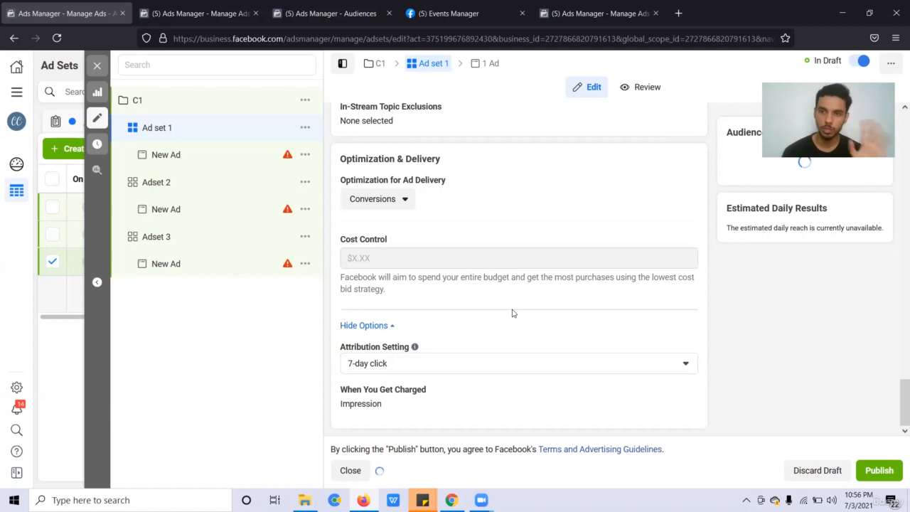
{"action": "left_click", "coordinate": [498, 365]}
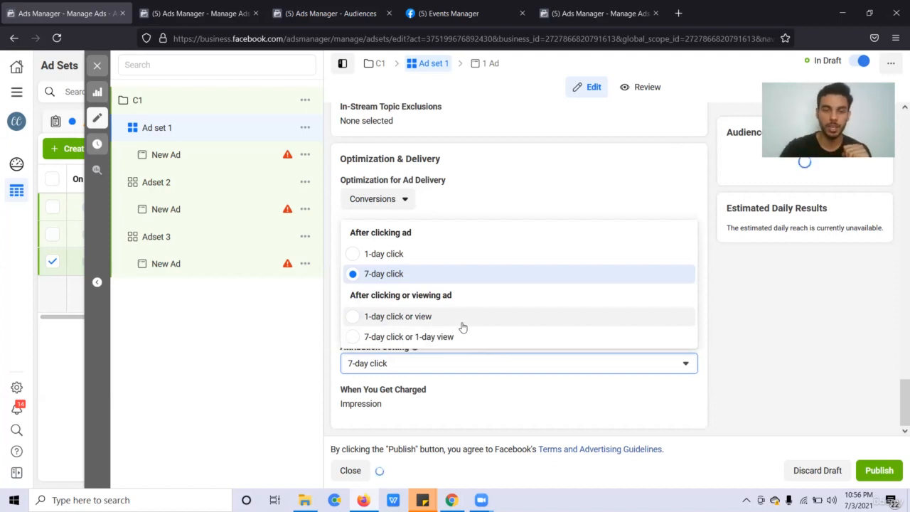
{"action": "left_click", "coordinate": [463, 324]}
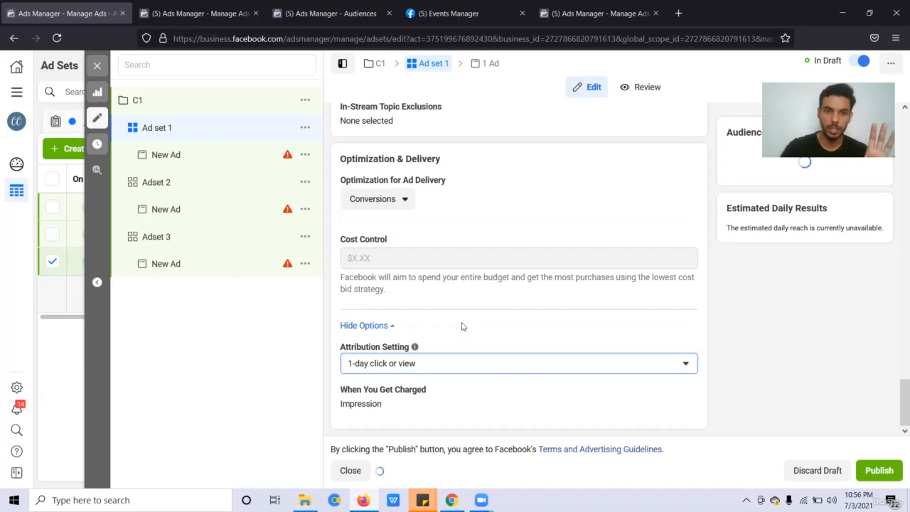
{"action": "left_click", "coordinate": [454, 368]}
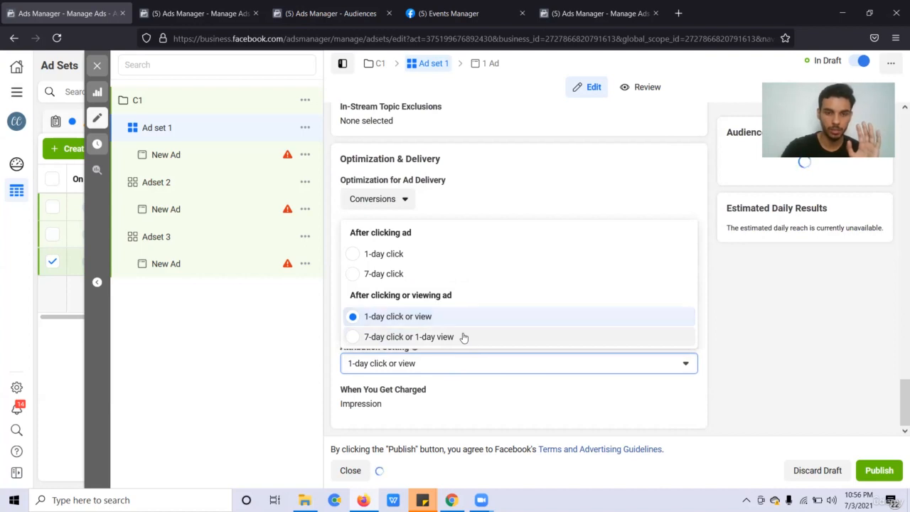
{"action": "left_click", "coordinate": [463, 337]}
{"action": "left_click", "coordinate": [469, 368]}
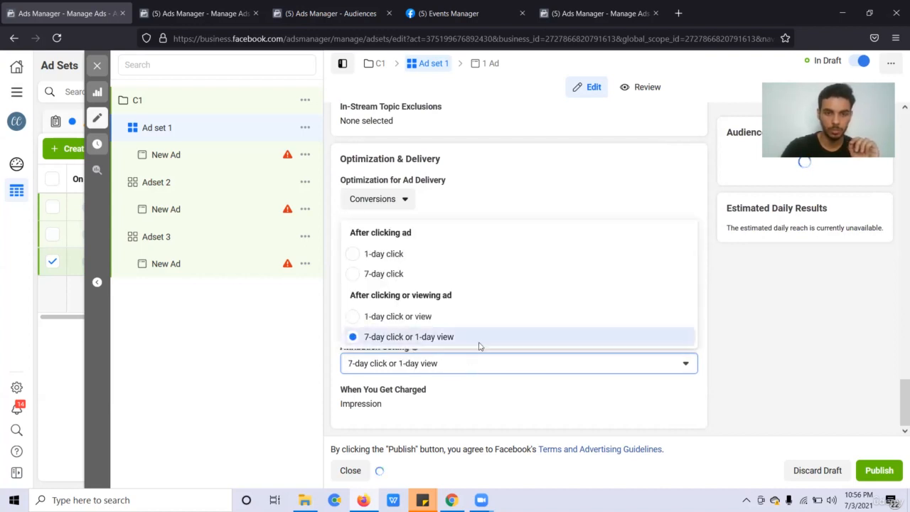
{"action": "left_click", "coordinate": [586, 383]}
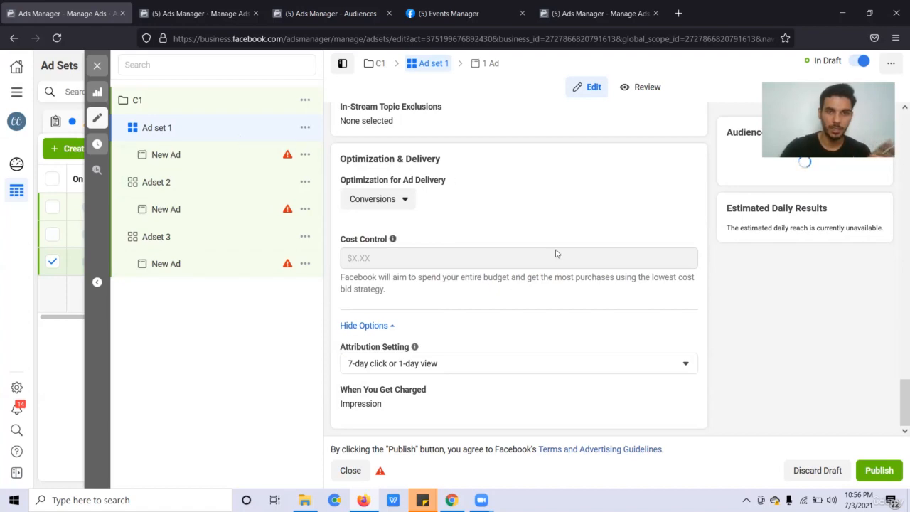
Switch off Campaign Budget Optimization on C1, confirm with Continue, and return to Ad set 1.
{"action": "scroll", "coordinate": [556, 254], "scroll_direction": "up", "scroll_amount": 3}
{"action": "scroll", "coordinate": [556, 254], "scroll_direction": "up", "scroll_amount": 10}
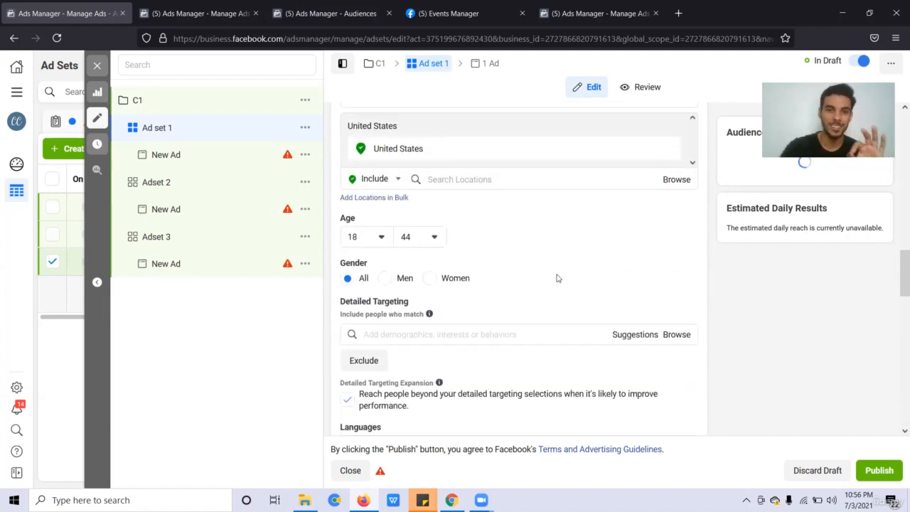
{"action": "scroll", "coordinate": [557, 274], "scroll_direction": "up", "scroll_amount": 4}
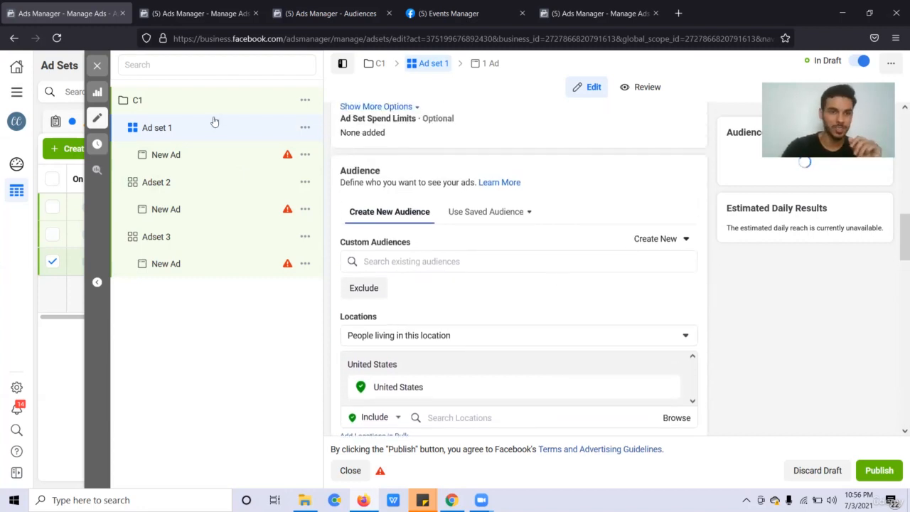
{"action": "scroll", "coordinate": [448, 238], "scroll_direction": "up", "scroll_amount": 2}
{"action": "left_click", "coordinate": [186, 111]}
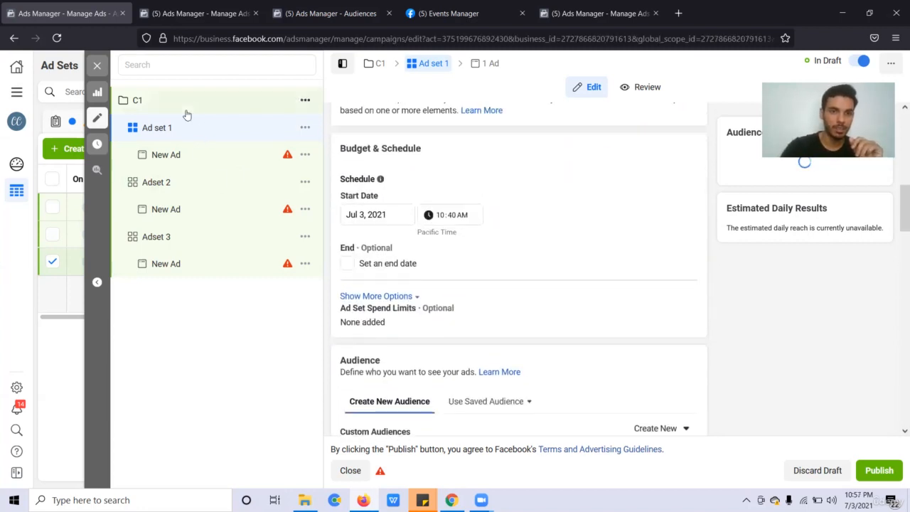
{"action": "scroll", "coordinate": [559, 301], "scroll_direction": "down", "scroll_amount": 5}
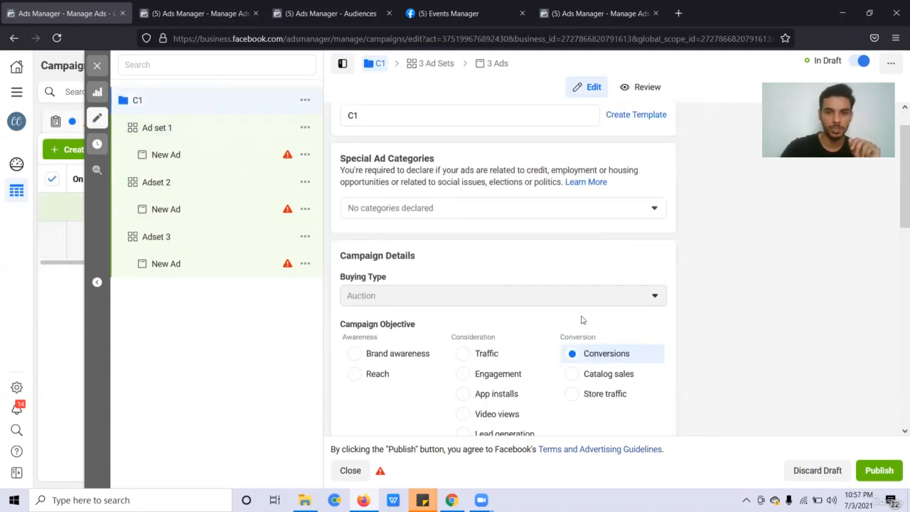
{"action": "scroll", "coordinate": [582, 320], "scroll_direction": "down", "scroll_amount": 2}
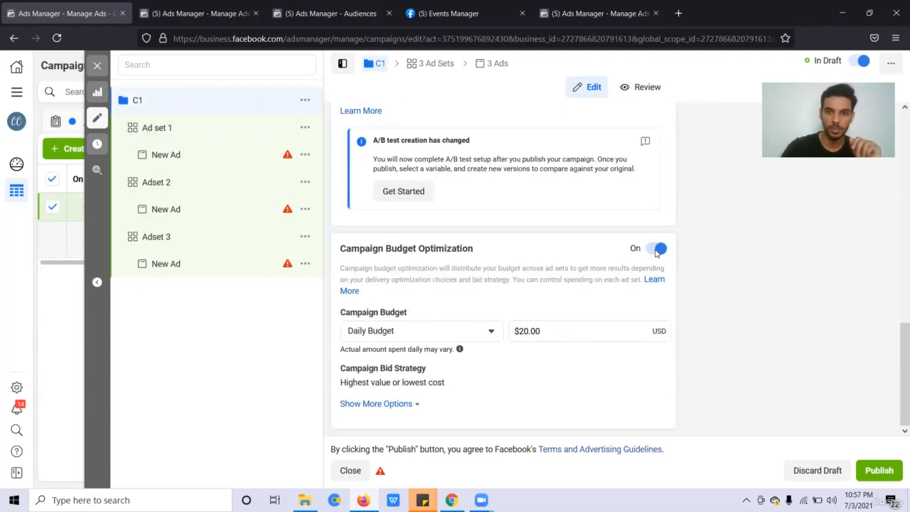
{"action": "left_click", "coordinate": [427, 192]}
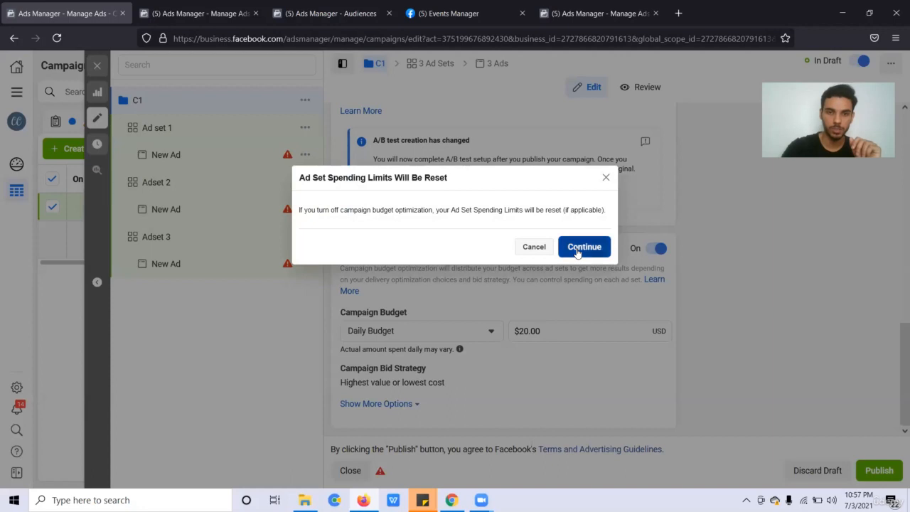
{"action": "left_click", "coordinate": [577, 250]}
{"action": "left_click", "coordinate": [269, 131]}
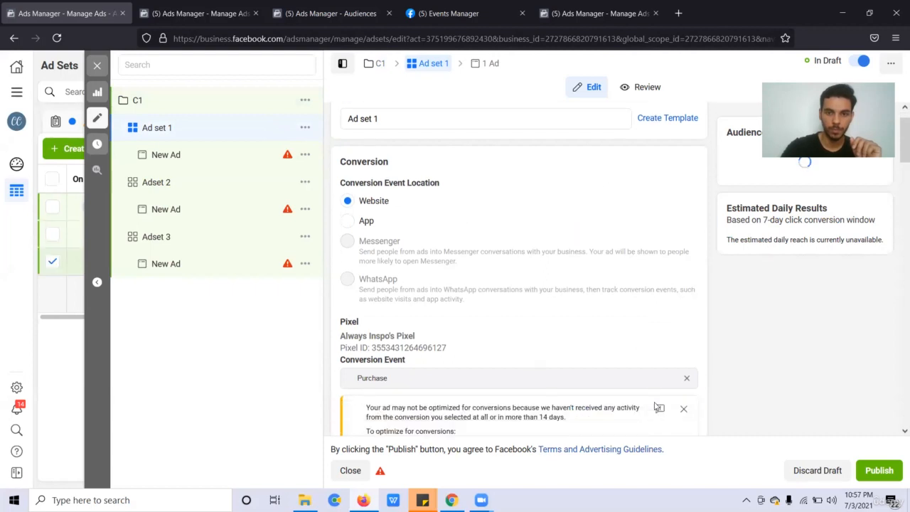
Select the 20 in Ad set 1's daily budget, then bring up New Ad's actions menu.
{"action": "scroll", "coordinate": [656, 405], "scroll_direction": "down", "scroll_amount": 5}
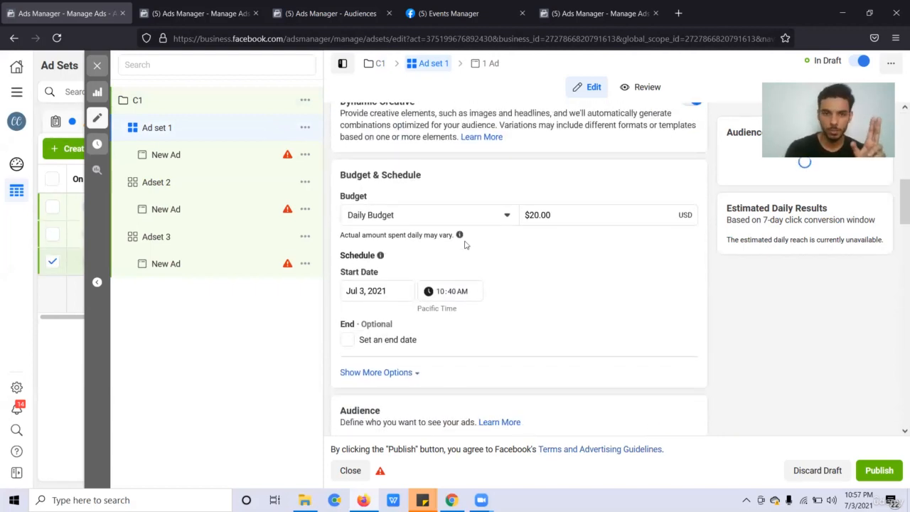
{"action": "left_click", "coordinate": [535, 213]}
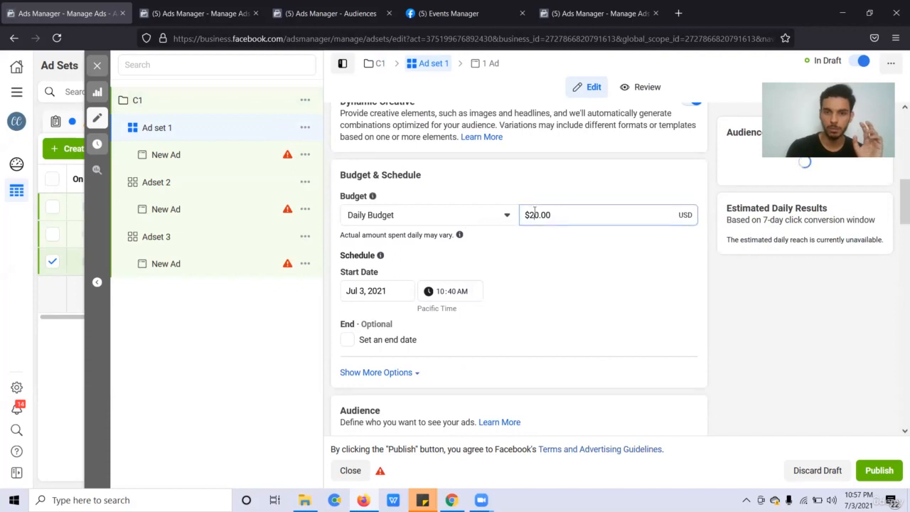
{"action": "double_click", "coordinate": [535, 213]}
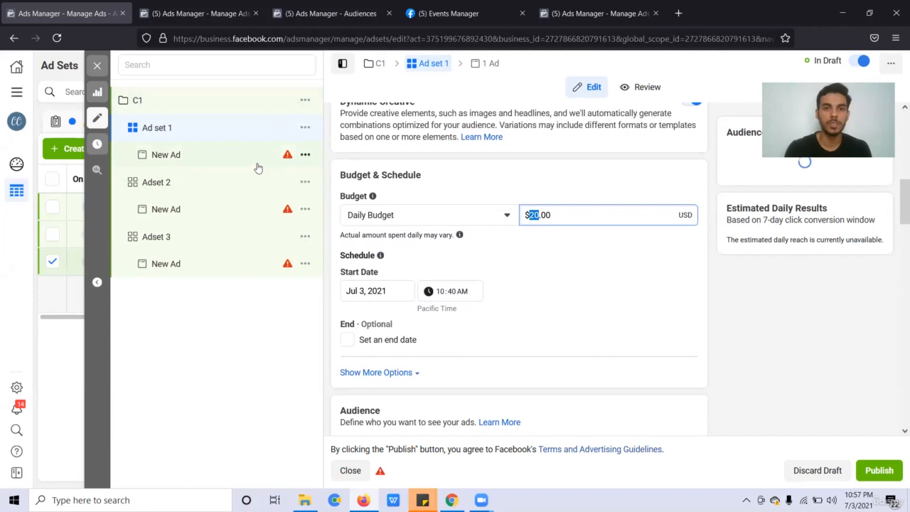
{"action": "left_click", "coordinate": [309, 157]}
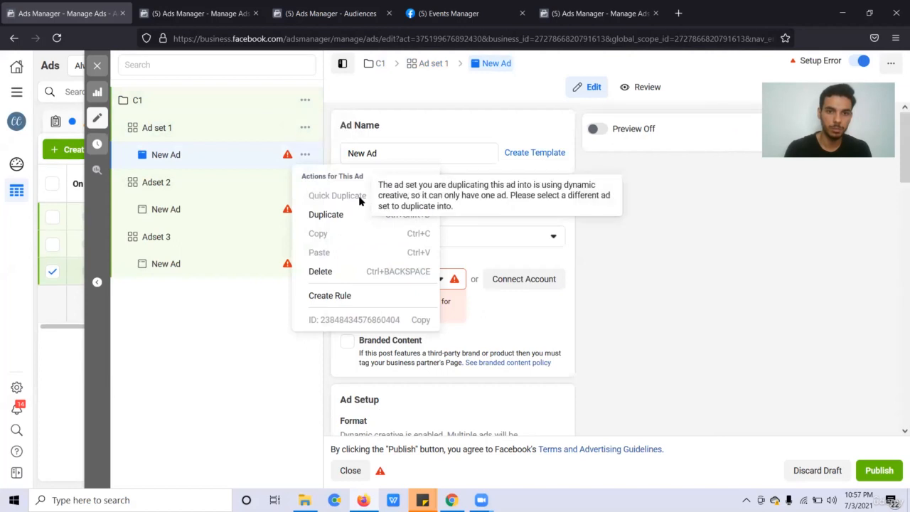
Link New Ad to the business's Instagram shop account.
{"action": "left_click", "coordinate": [462, 282]}
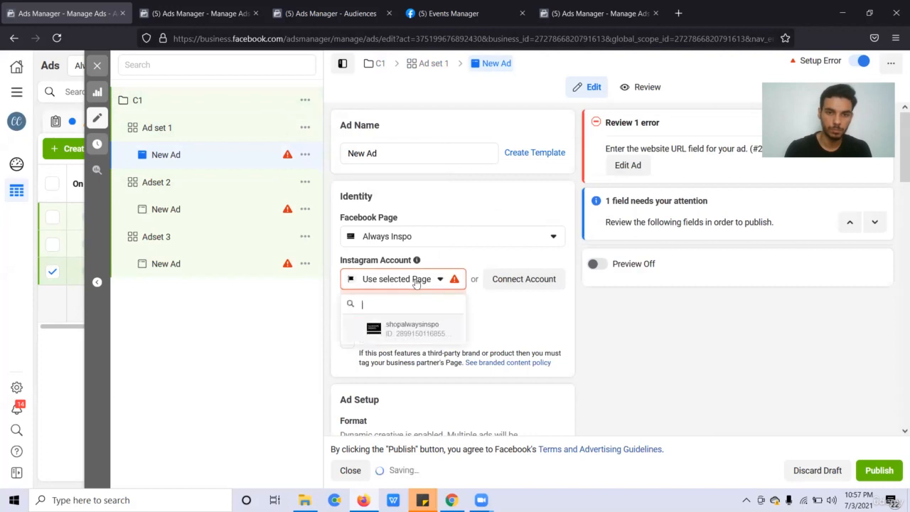
{"action": "left_click", "coordinate": [412, 329]}
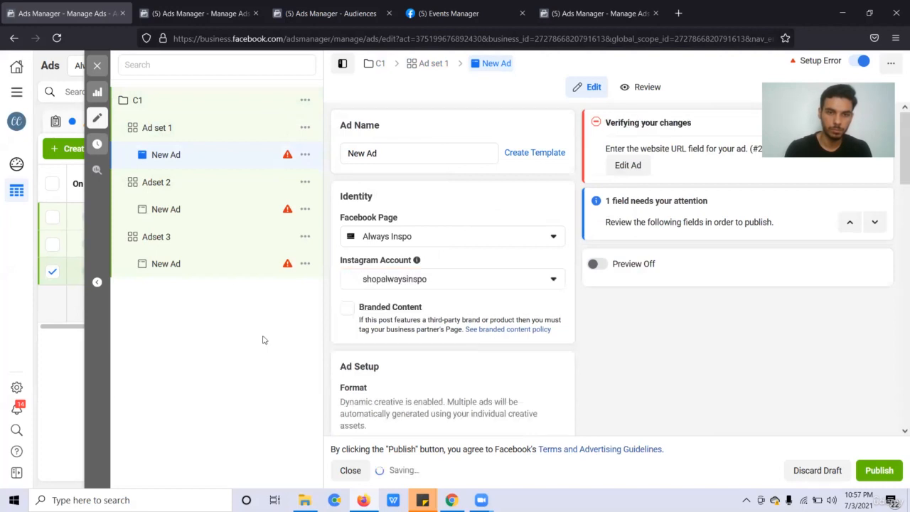
{"action": "left_click", "coordinate": [306, 155]}
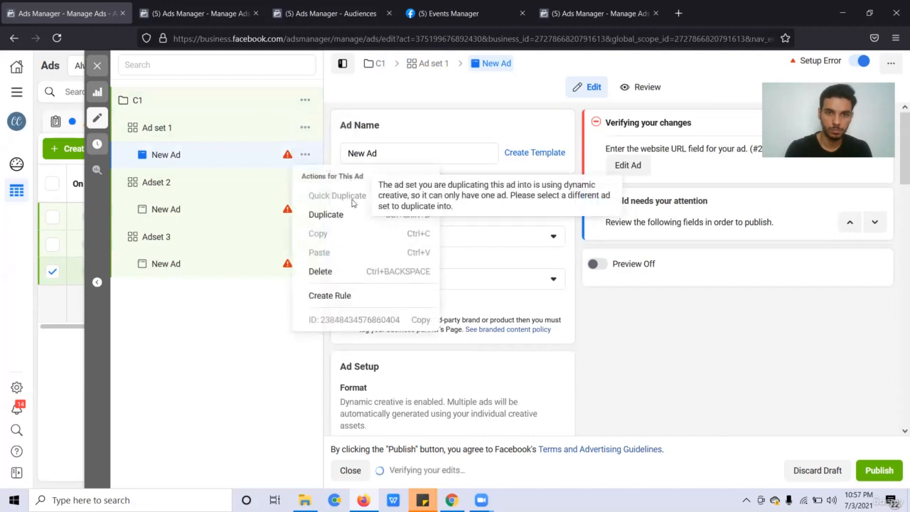
Return to Ad set 1's settings showing the Website conversion location and Purchase event.
{"action": "left_click", "coordinate": [237, 128]}
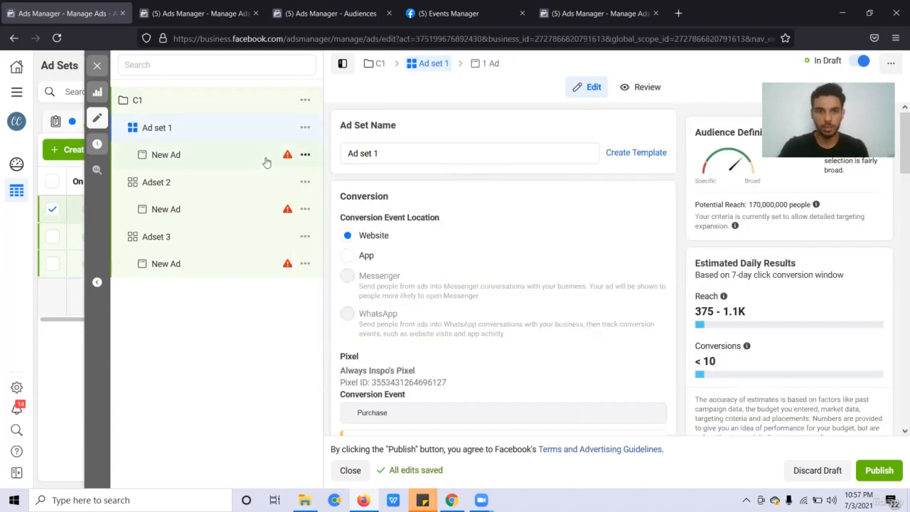
{"action": "scroll", "coordinate": [417, 255], "scroll_direction": "down", "scroll_amount": 5}
{"action": "scroll", "coordinate": [510, 264], "scroll_direction": "down", "scroll_amount": 3}
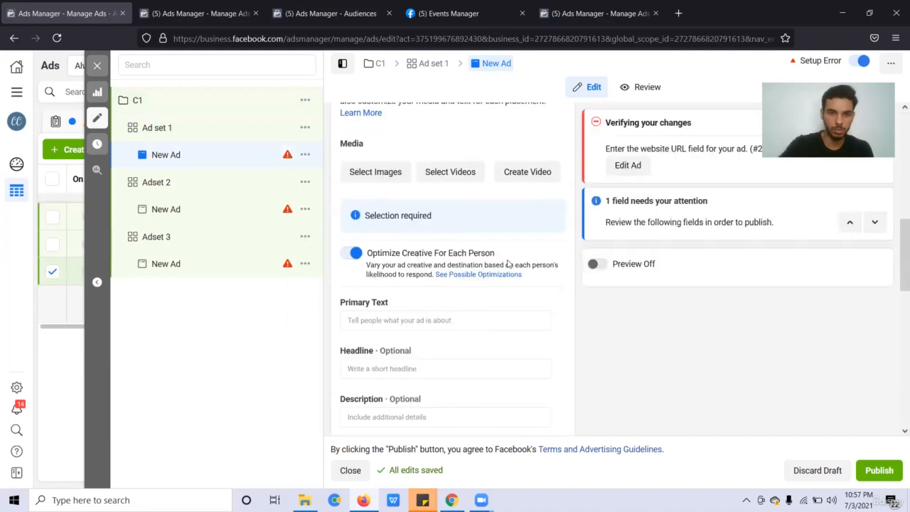
{"action": "scroll", "coordinate": [510, 264], "scroll_direction": "up", "scroll_amount": 1}
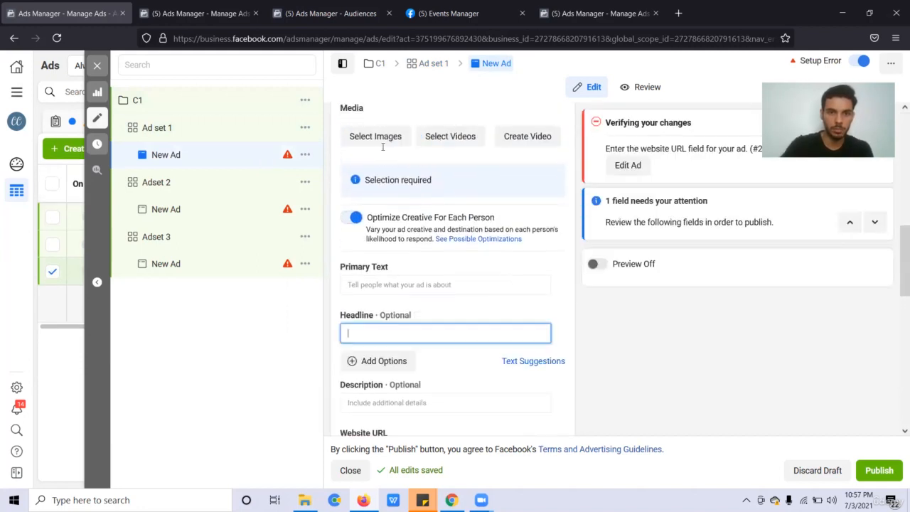
{"action": "scroll", "coordinate": [447, 258], "scroll_direction": "down", "scroll_amount": 2}
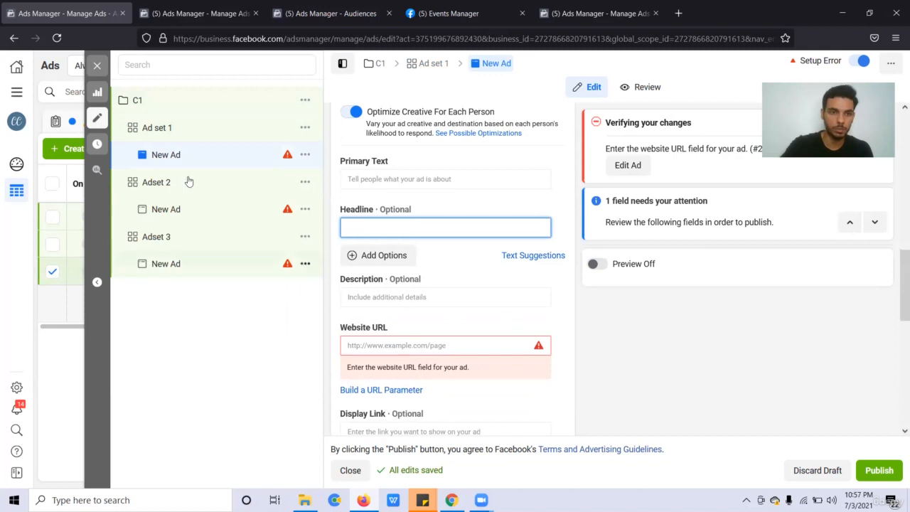
{"action": "left_click", "coordinate": [175, 133]}
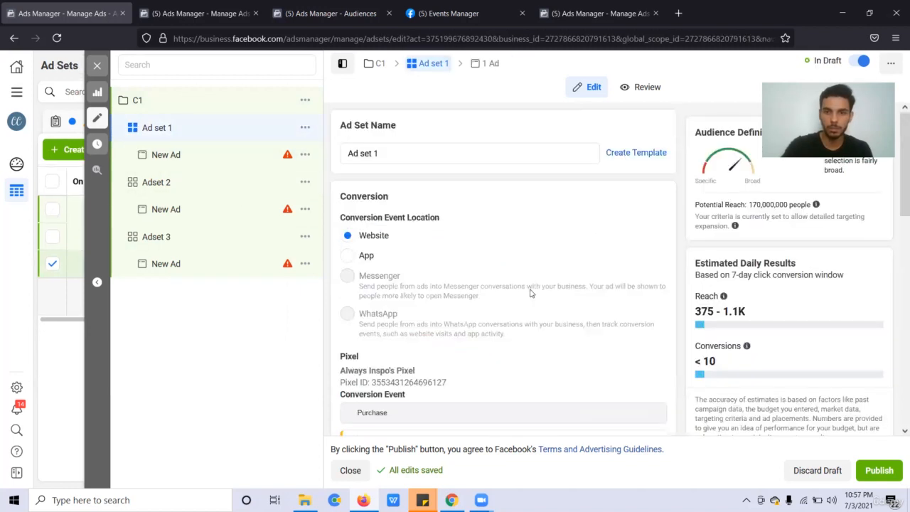
Disable Dynamic Creative for Ad set 1, confirm it, and bring up New Ad's actions menu.
{"action": "scroll", "coordinate": [530, 292], "scroll_direction": "down", "scroll_amount": 6}
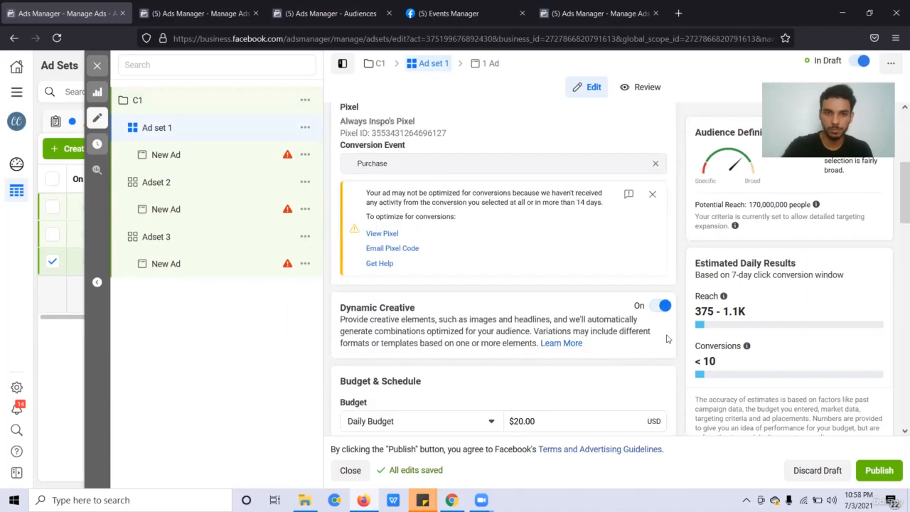
{"action": "left_click", "coordinate": [663, 158]}
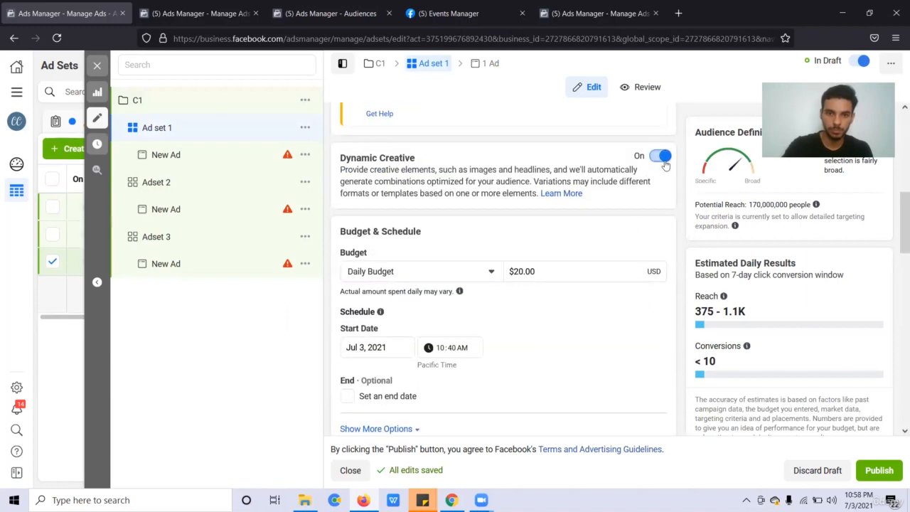
{"action": "left_click", "coordinate": [575, 260]}
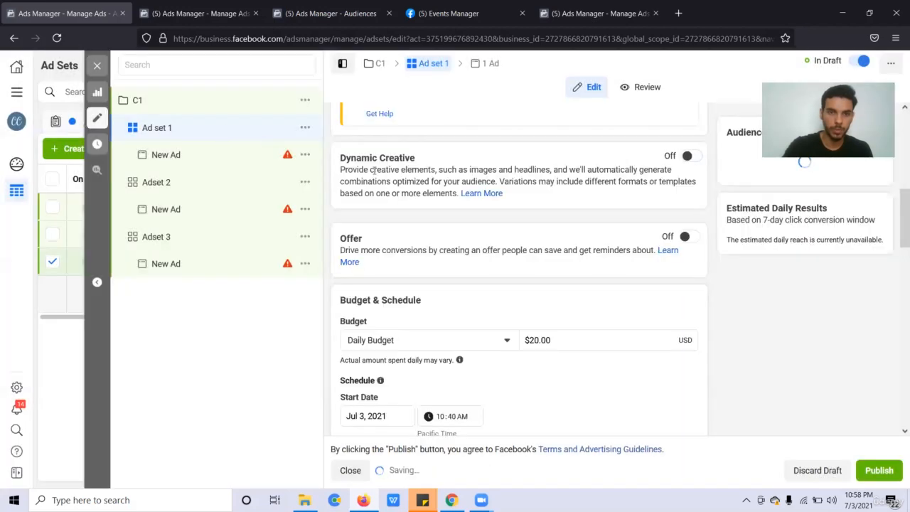
{"action": "left_click", "coordinate": [305, 155]}
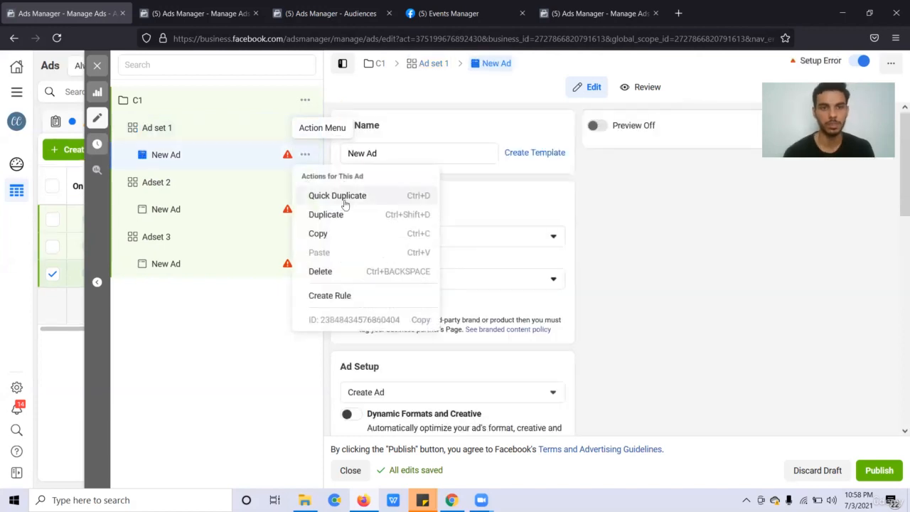
Quick Duplicate New Ad, duplicate it again with Ctrl+D, and return to Ad set 1.
{"action": "left_click", "coordinate": [344, 204]}
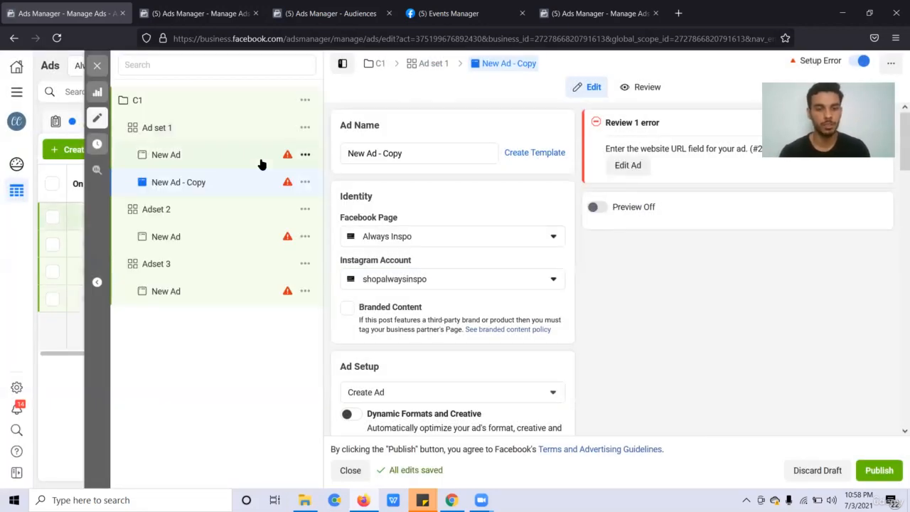
{"action": "key", "text": "ctrl+d"}
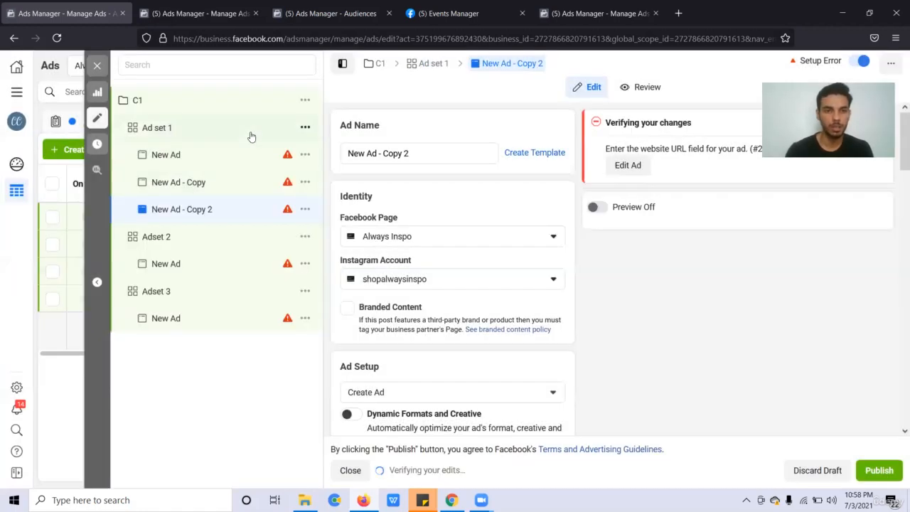
{"action": "left_click", "coordinate": [232, 130]}
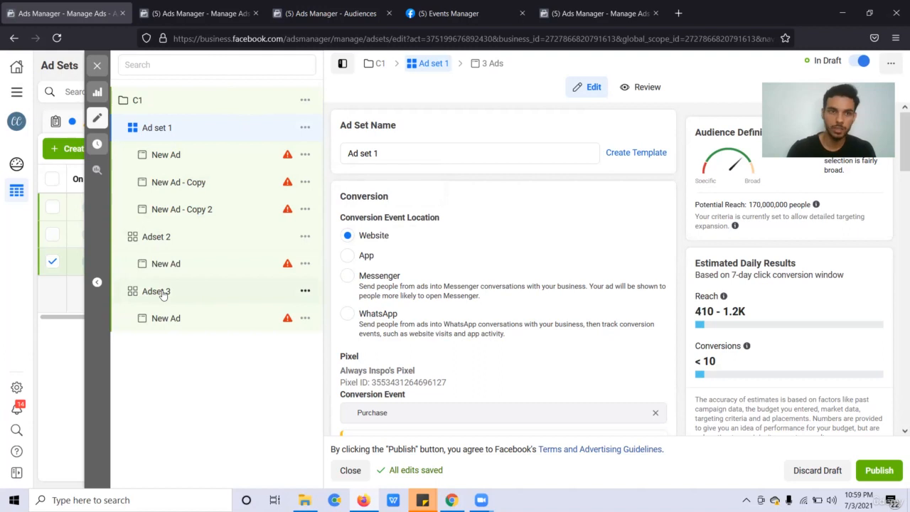
Review campaign C1's settings, expanding Show More Options to reveal the spending limit.
{"action": "left_click", "coordinate": [216, 106]}
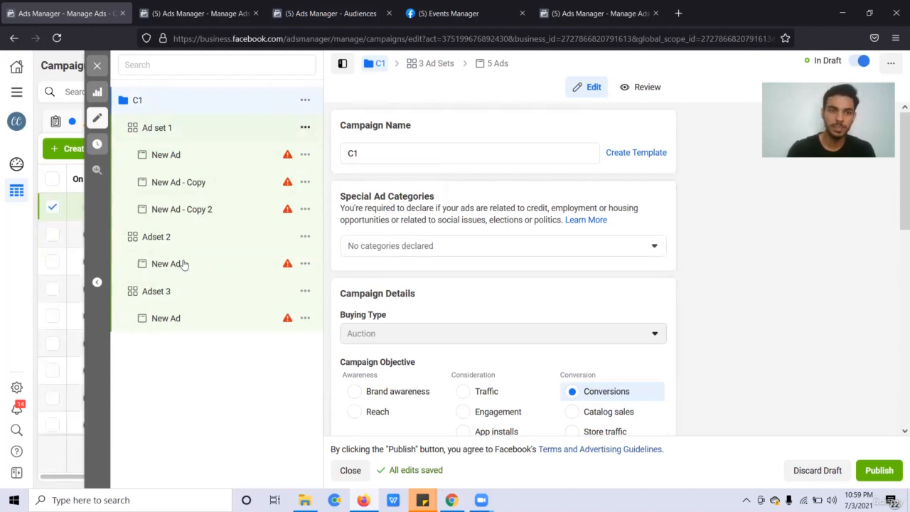
{"action": "left_click", "coordinate": [218, 129]}
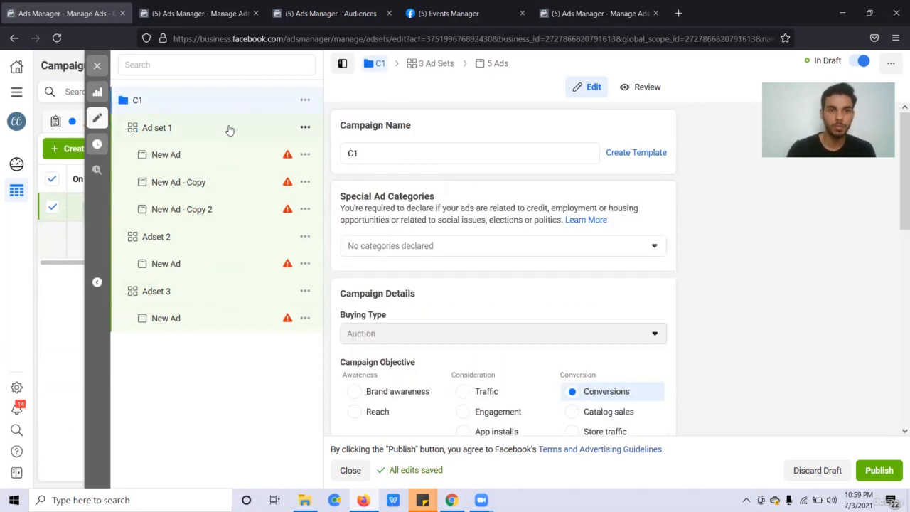
{"action": "left_click", "coordinate": [229, 131]}
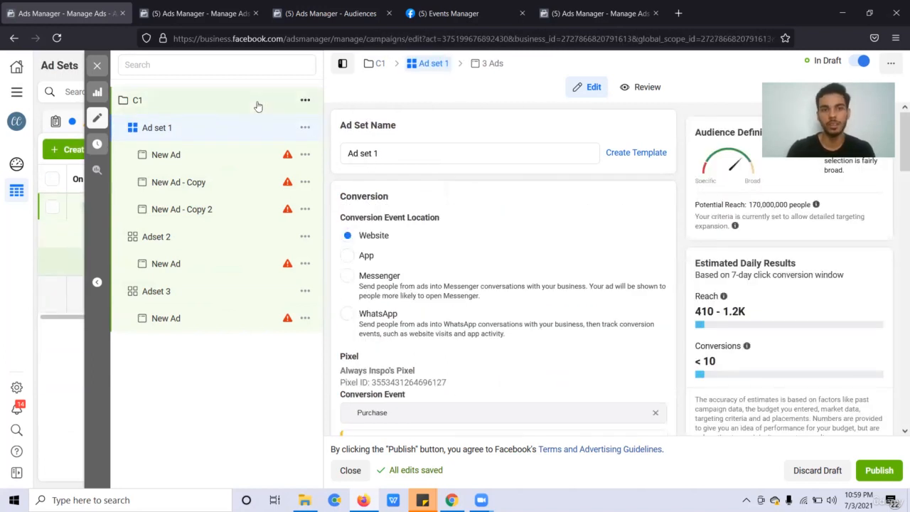
{"action": "scroll", "coordinate": [559, 287], "scroll_direction": "down", "scroll_amount": 5}
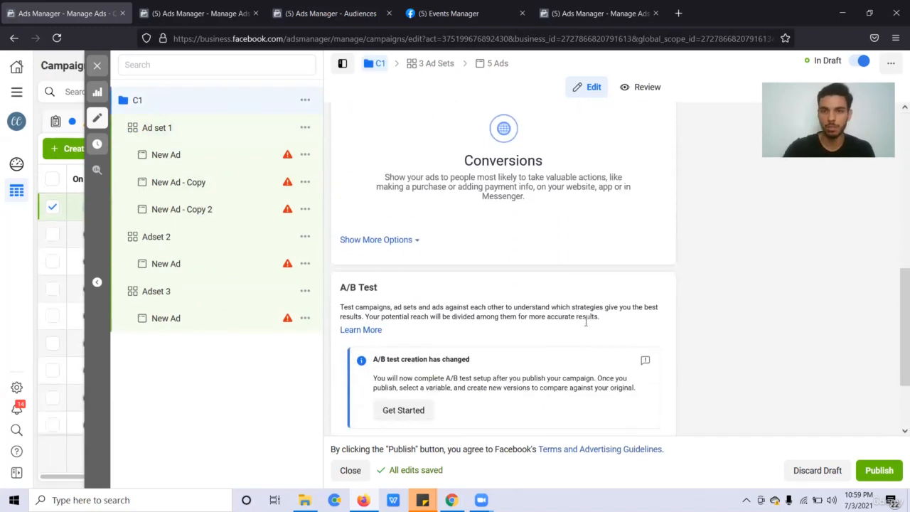
{"action": "scroll", "coordinate": [586, 326], "scroll_direction": "down", "scroll_amount": 2}
{"action": "left_click_drag", "start_coordinate": [637, 338], "coordinate": [416, 204]}
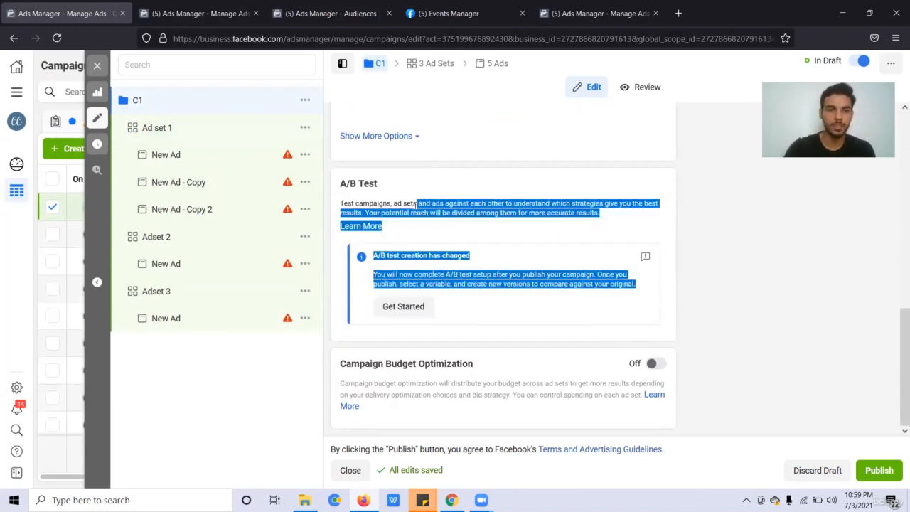
{"action": "left_click", "coordinate": [515, 223]}
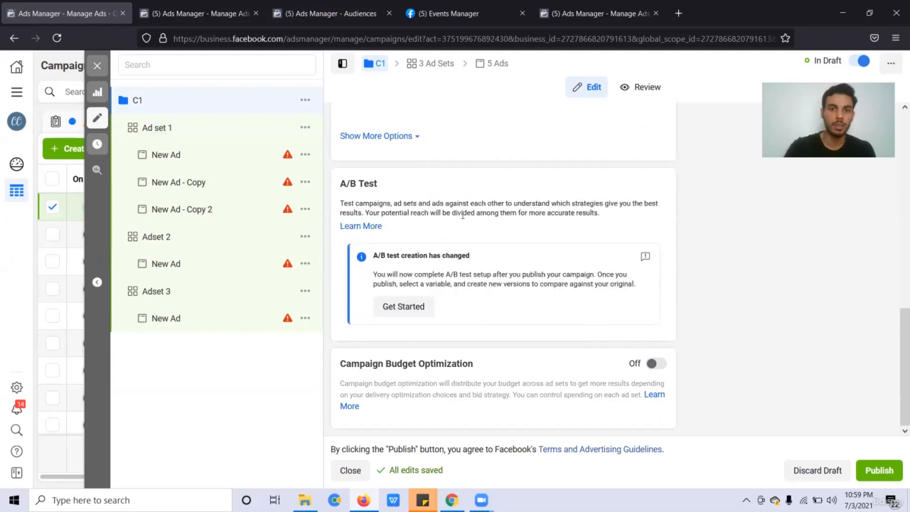
{"action": "left_click_drag", "start_coordinate": [429, 197], "coordinate": [264, 75]}
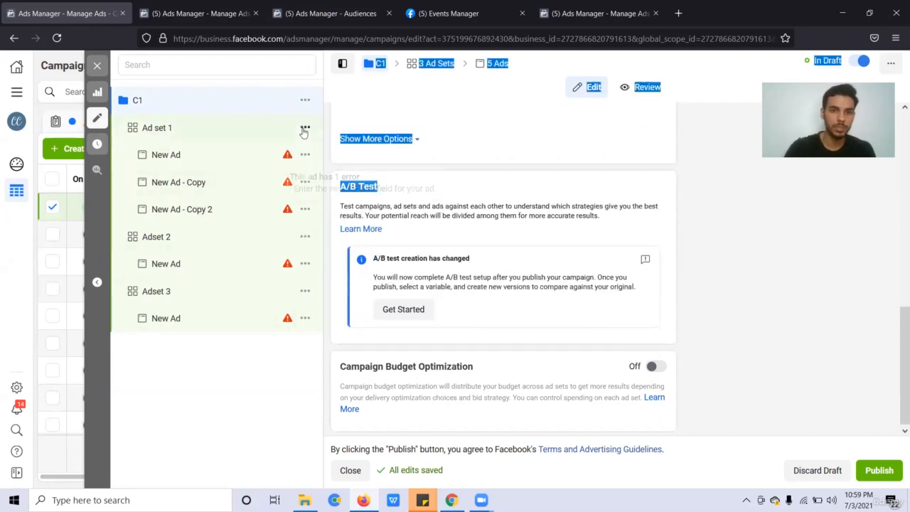
{"action": "left_click", "coordinate": [369, 147]}
{"action": "left_click", "coordinate": [423, 218]}
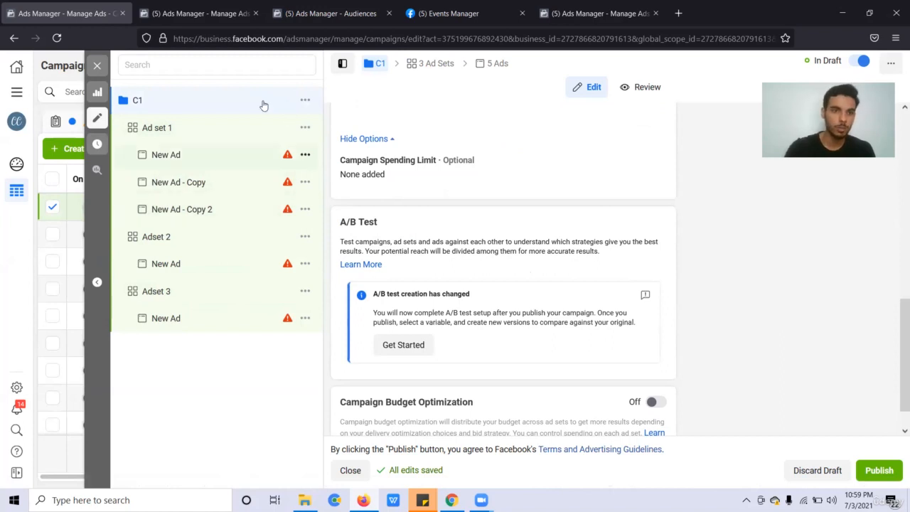
Open New Ad - Copy 2 under Ad set 1 for editing.
{"action": "left_click", "coordinate": [193, 128]}
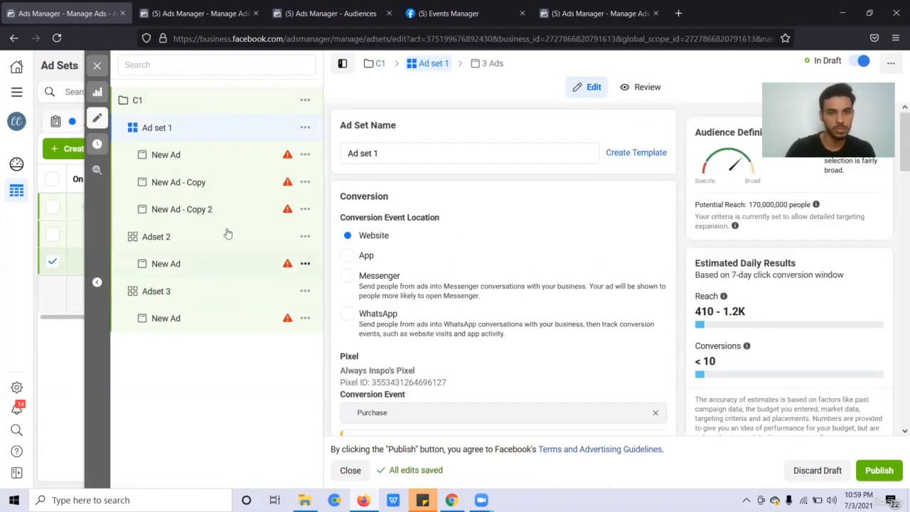
{"action": "scroll", "coordinate": [427, 285], "scroll_direction": "down", "scroll_amount": 1}
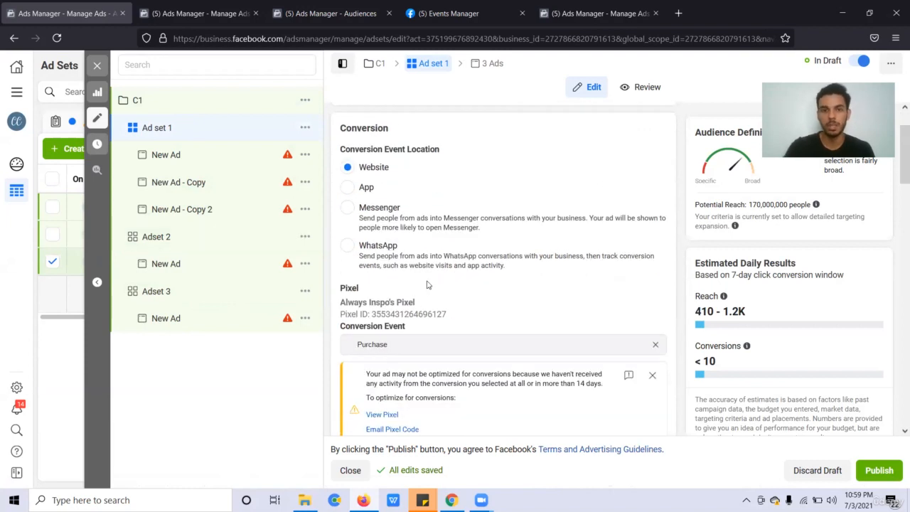
{"action": "left_click", "coordinate": [211, 209]}
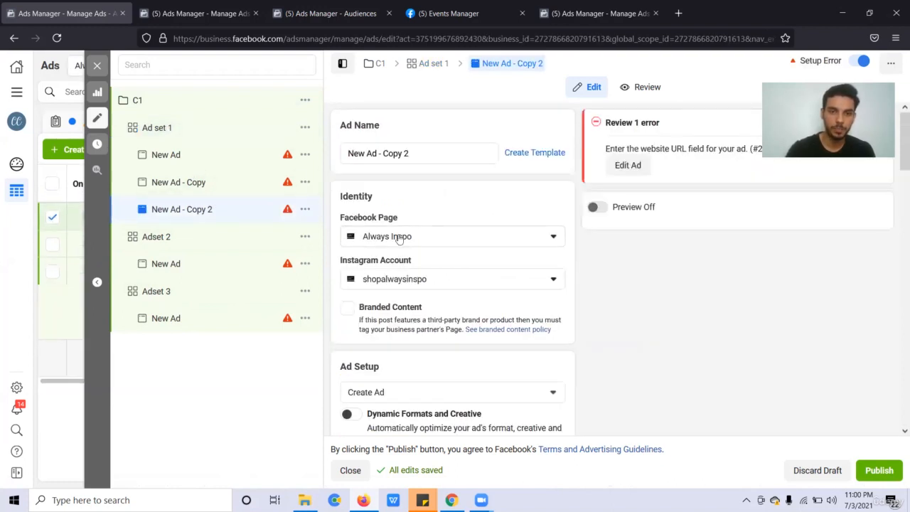
Turn on the preview and pick the first untitled 1080 × 1080 image via Add Media > Add Image.
{"action": "scroll", "coordinate": [567, 329], "scroll_direction": "down", "scroll_amount": 2}
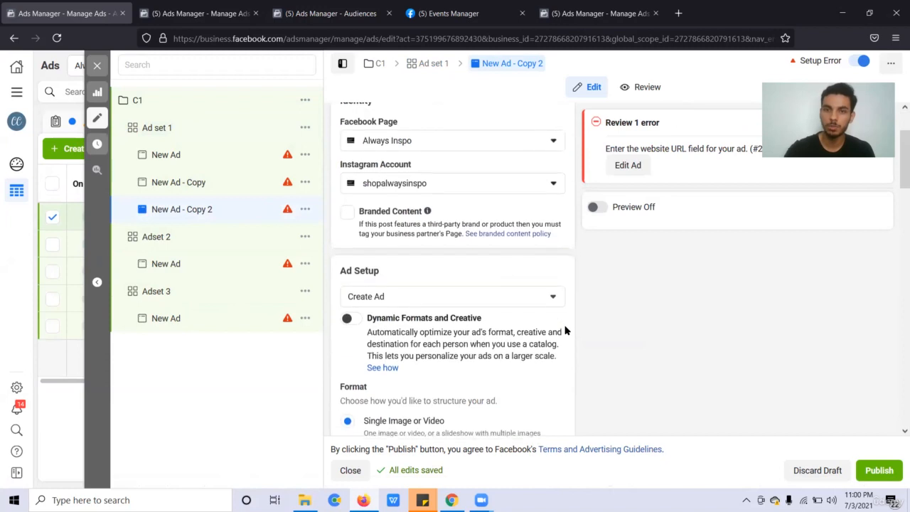
{"action": "left_click", "coordinate": [598, 208]}
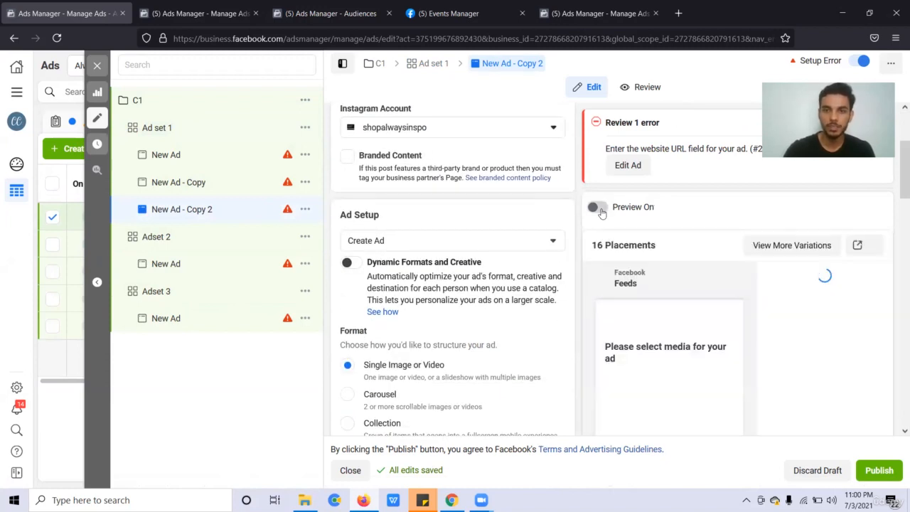
{"action": "scroll", "coordinate": [559, 308], "scroll_direction": "down", "scroll_amount": 2}
{"action": "scroll", "coordinate": [558, 307], "scroll_direction": "down", "scroll_amount": 2}
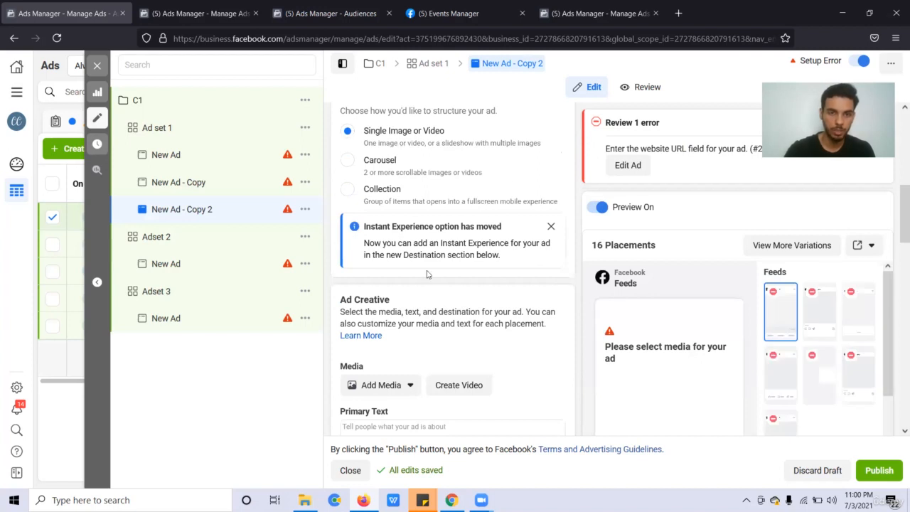
{"action": "scroll", "coordinate": [427, 274], "scroll_direction": "down", "scroll_amount": 2}
{"action": "left_click", "coordinate": [389, 244]}
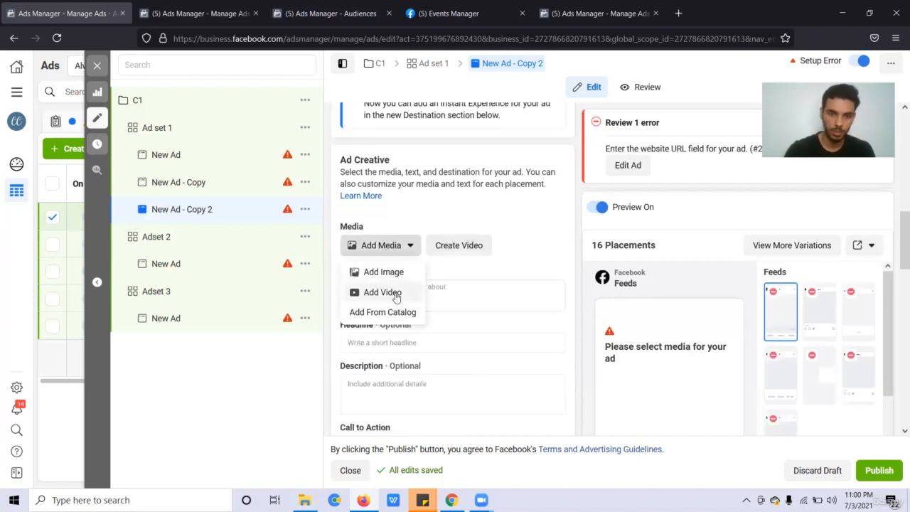
{"action": "left_click", "coordinate": [390, 280]}
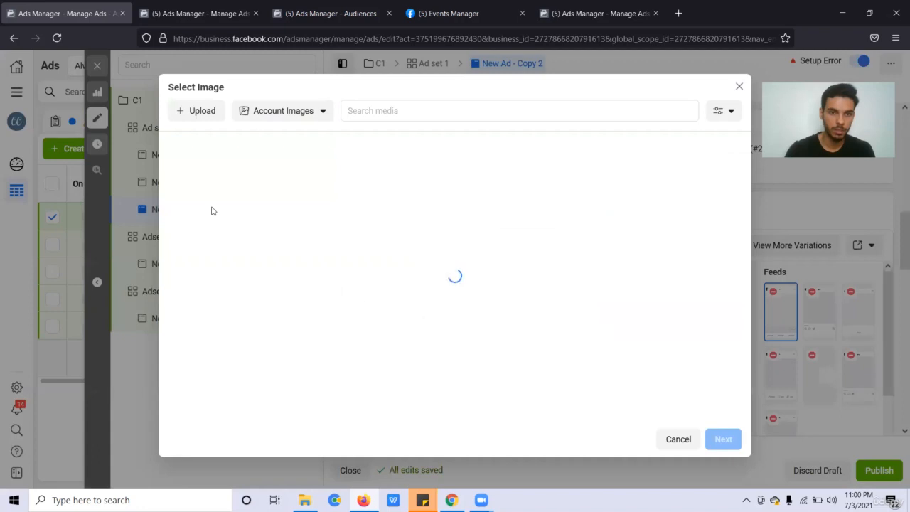
{"action": "left_click", "coordinate": [211, 184]}
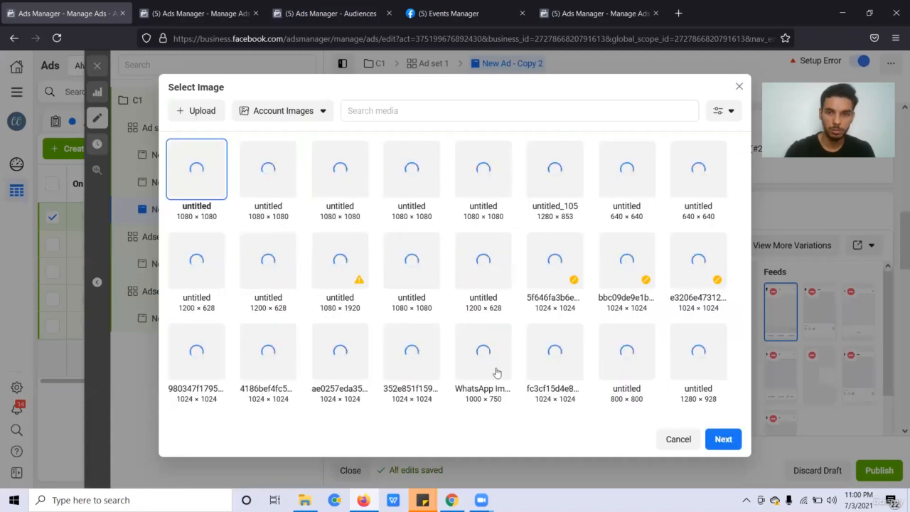
Keep the Square (1:1) crop and attach the image across all 16 placements.
{"action": "left_click", "coordinate": [723, 440]}
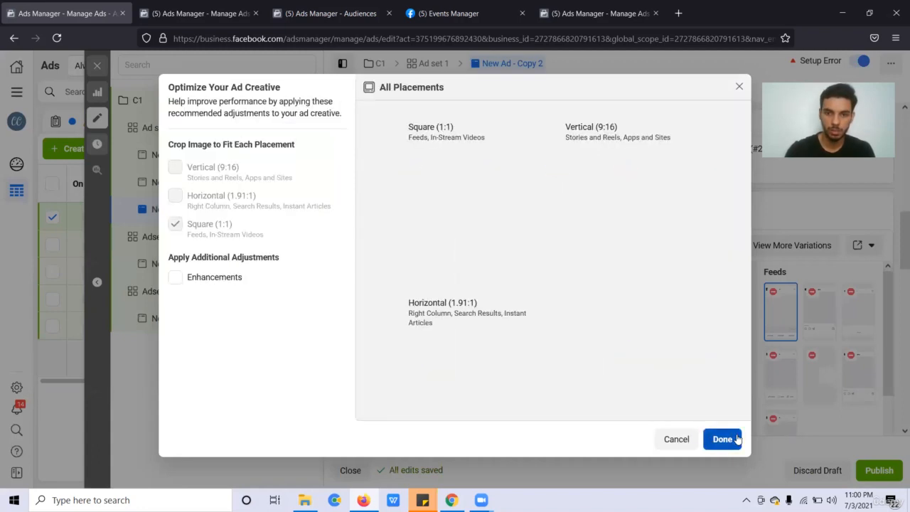
{"action": "left_click", "coordinate": [723, 439]}
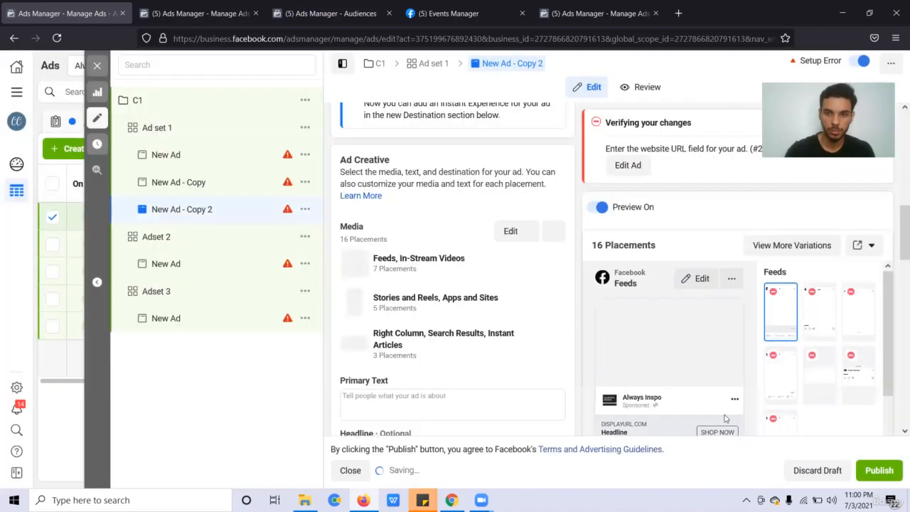
{"action": "scroll", "coordinate": [509, 303], "scroll_direction": "down", "scroll_amount": 8}
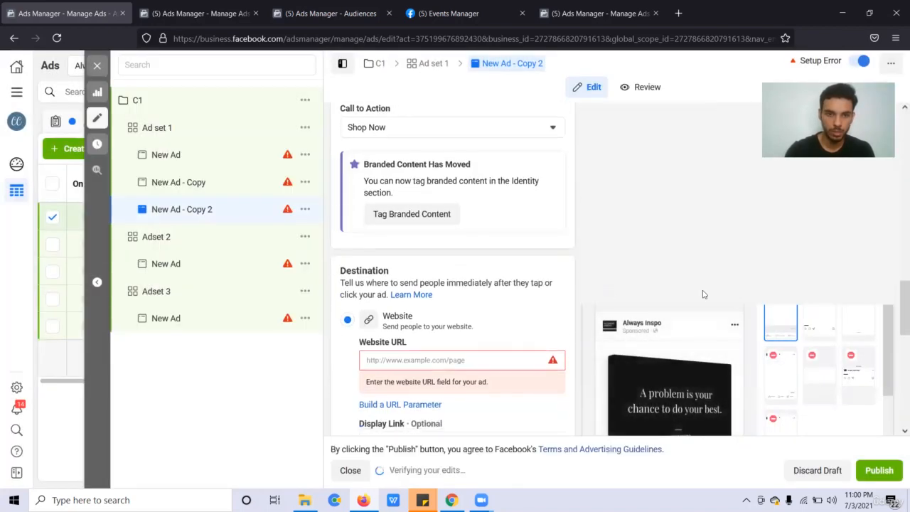
{"action": "scroll", "coordinate": [508, 261], "scroll_direction": "up", "scroll_amount": 4}
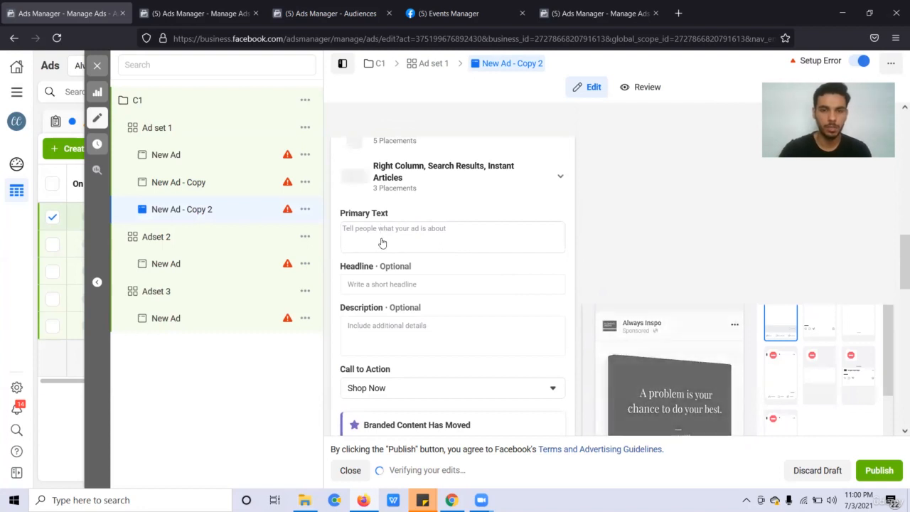
{"action": "scroll", "coordinate": [381, 242], "scroll_direction": "up", "scroll_amount": 3}
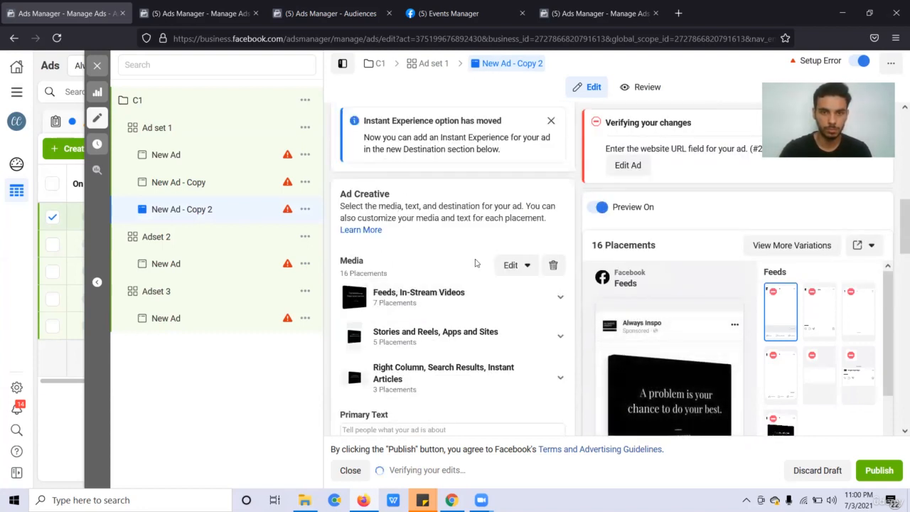
{"action": "scroll", "coordinate": [457, 346], "scroll_direction": "down", "scroll_amount": 3}
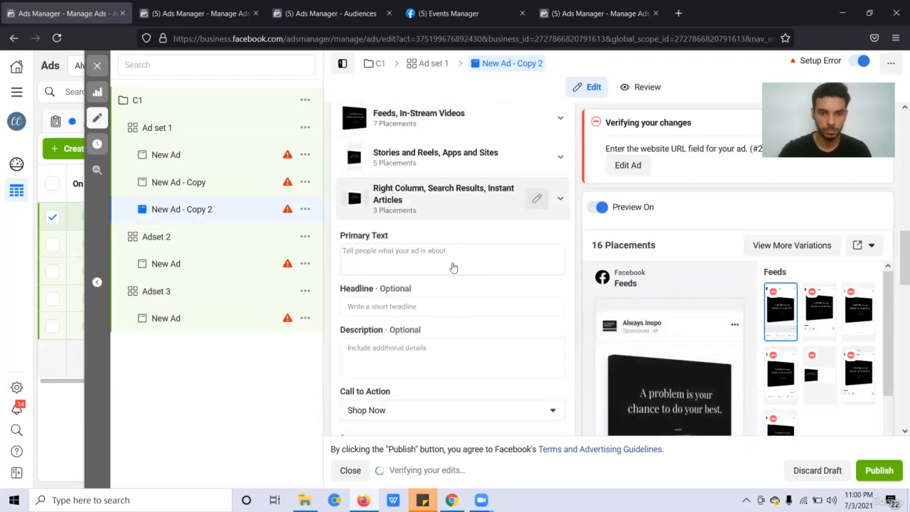
Finish typing the ad's primary text.
{"action": "left_click", "coordinate": [453, 263]}
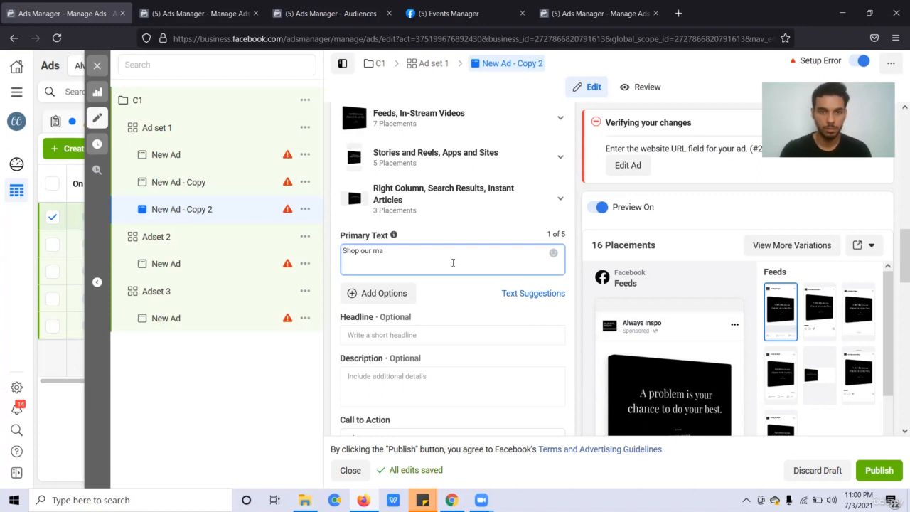
{"action": "type", "text": "gazine "}
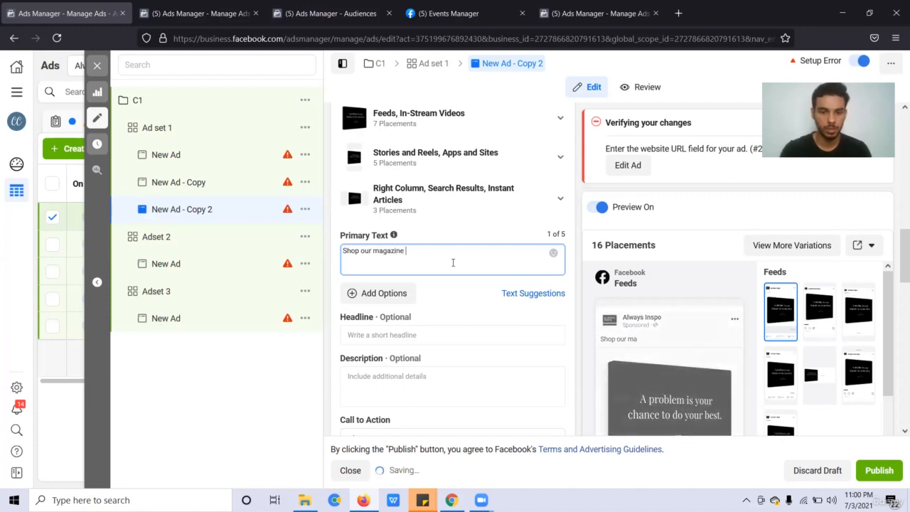
{"action": "type", "text": "collection at best prices and stay moptivated all day."}
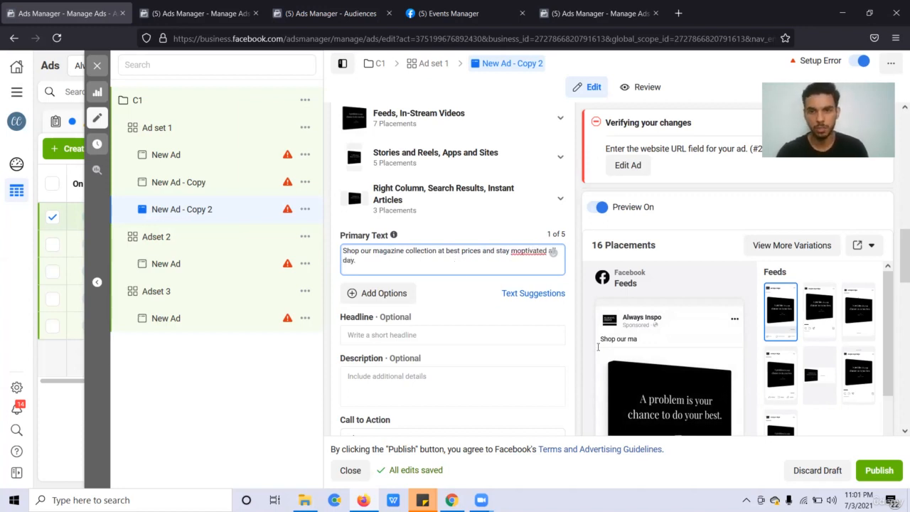
{"action": "left_click", "coordinate": [519, 351]}
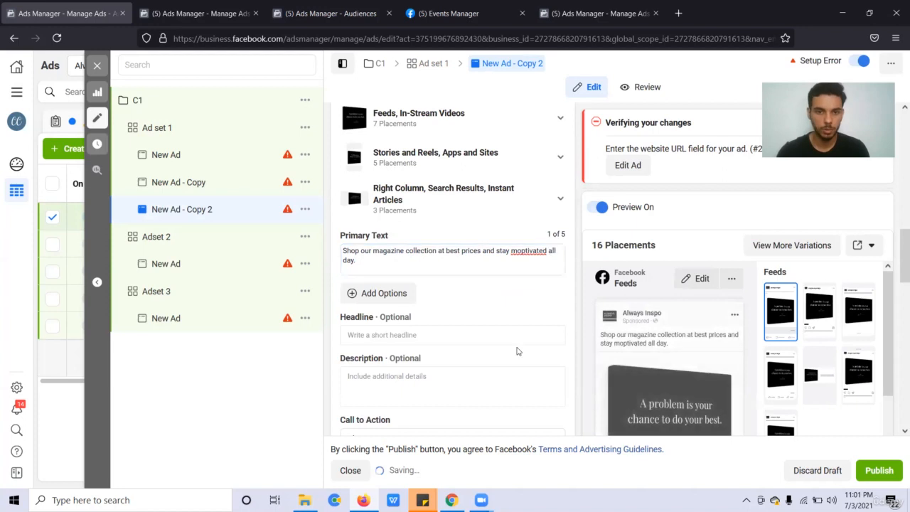
{"action": "scroll", "coordinate": [519, 351], "scroll_direction": "down", "scroll_amount": 1}
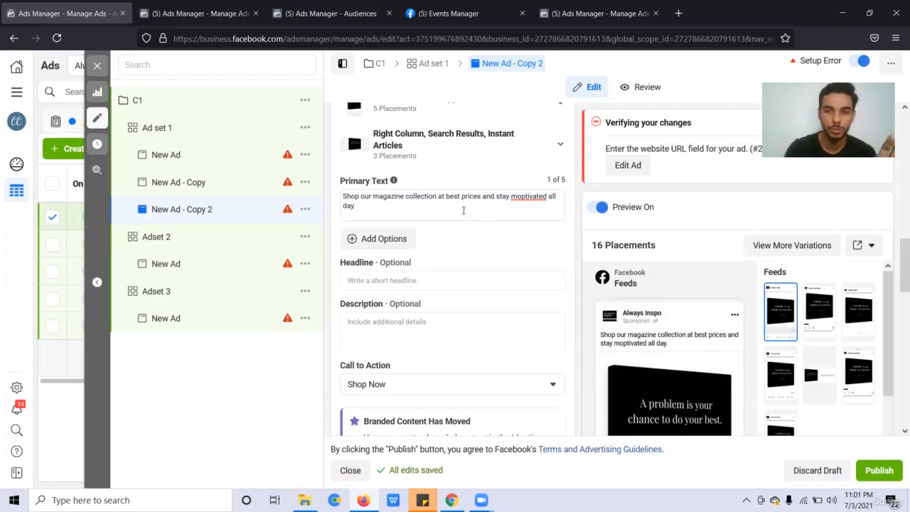
Set the headline to 'Get 20% off this week', correcting its spacing.
{"action": "left_click", "coordinate": [427, 284]}
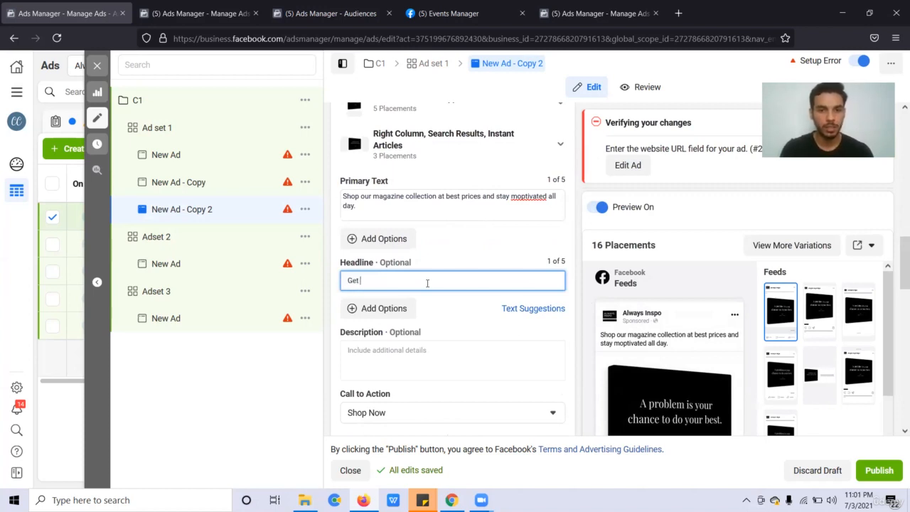
{"action": "type", "text": "Get "}
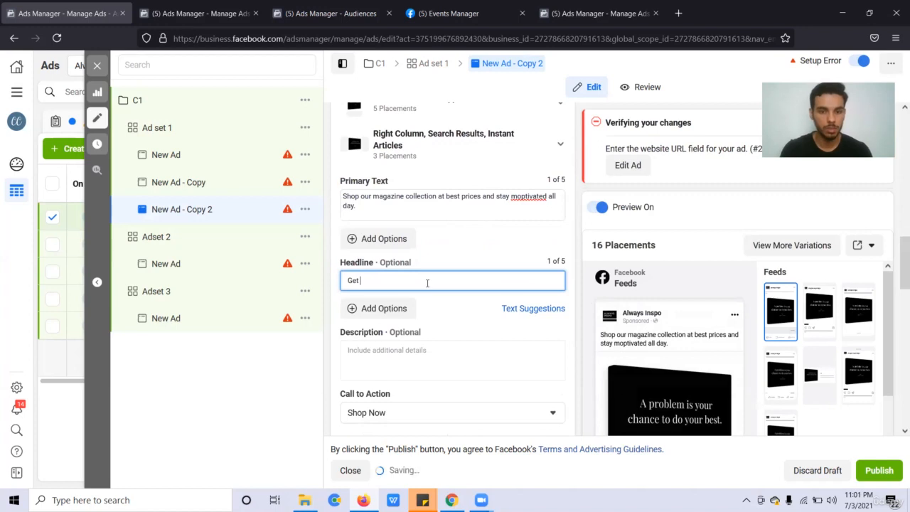
{"action": "type", "text": "20% off o"}
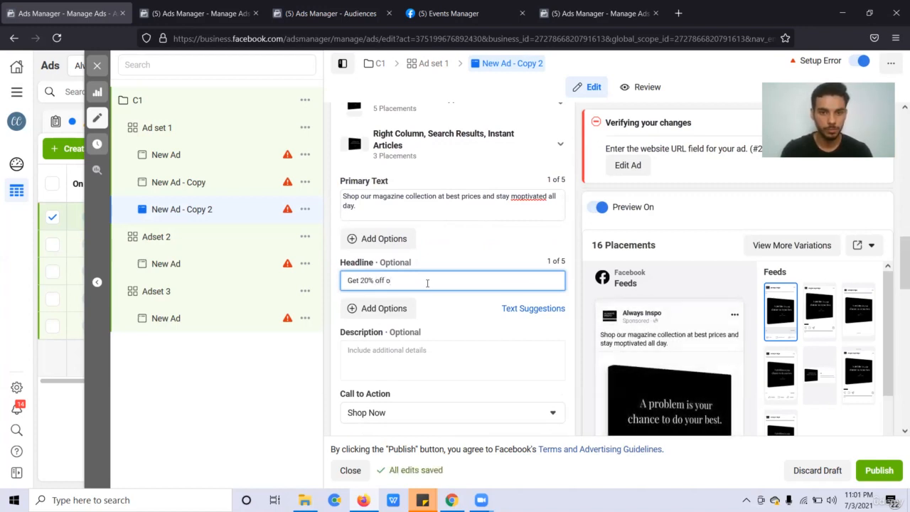
{"action": "key", "text": "BackSpace"}
{"action": "key", "text": "BackSpace"}
{"action": "type", "text": "this w"}
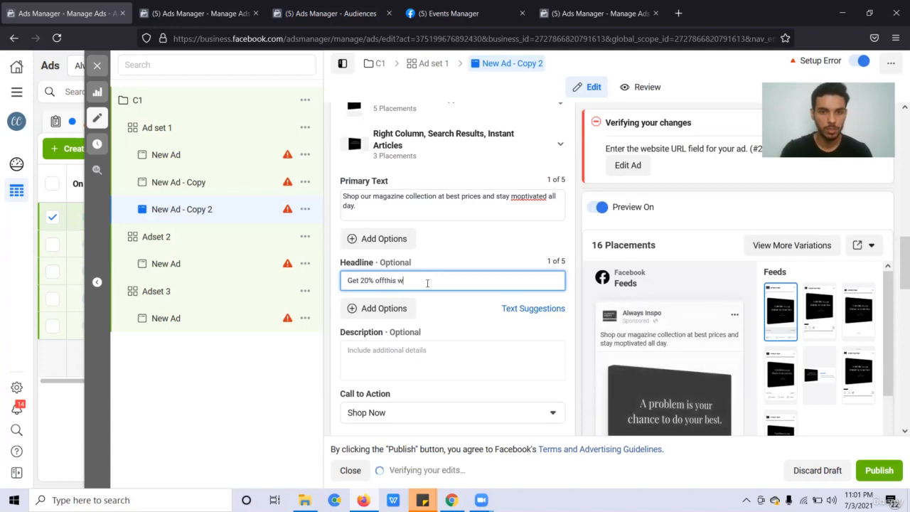
{"action": "type", "text": "eek"}
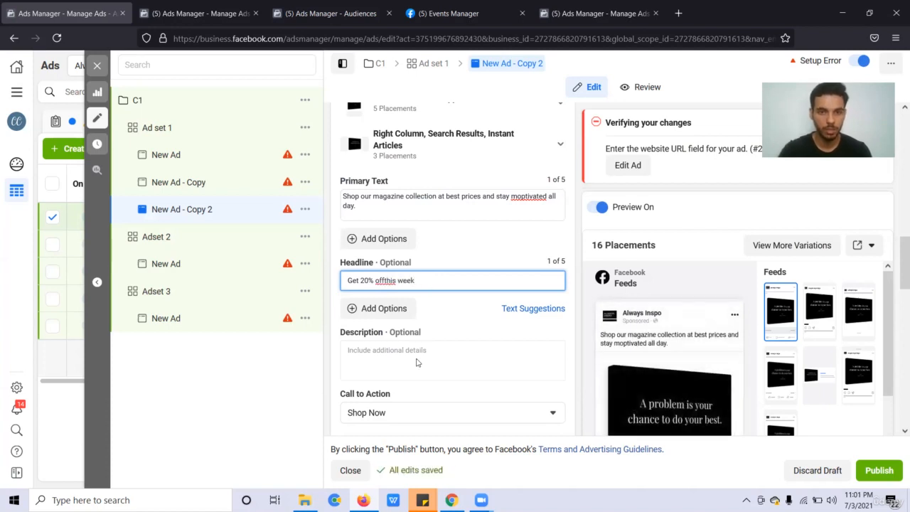
{"action": "left_click", "coordinate": [418, 363]}
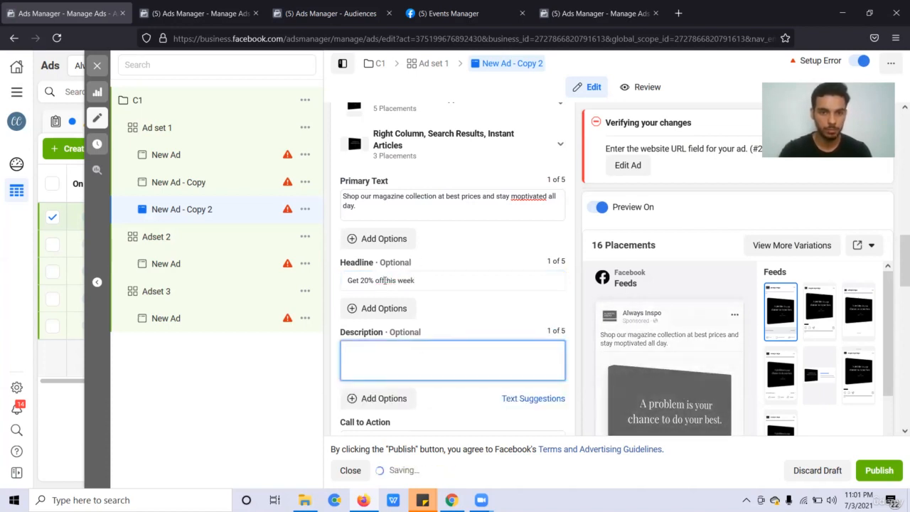
{"action": "left_click", "coordinate": [385, 281]}
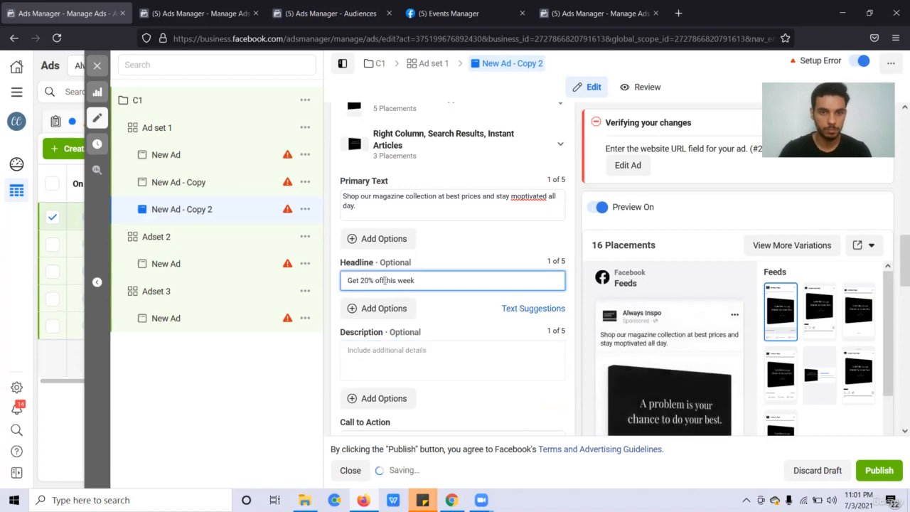
Complete the description as '$24.99 only'.
{"action": "left_click", "coordinate": [439, 373]}
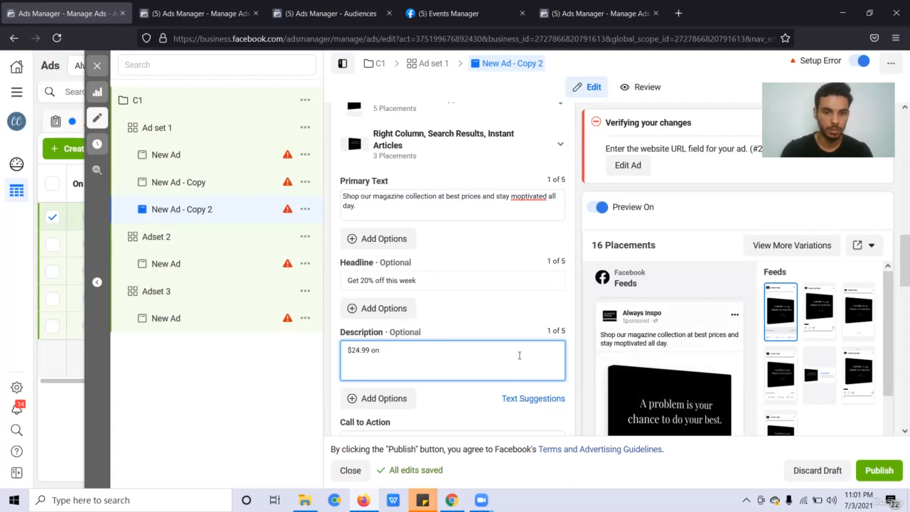
{"action": "type", "text": "ly"}
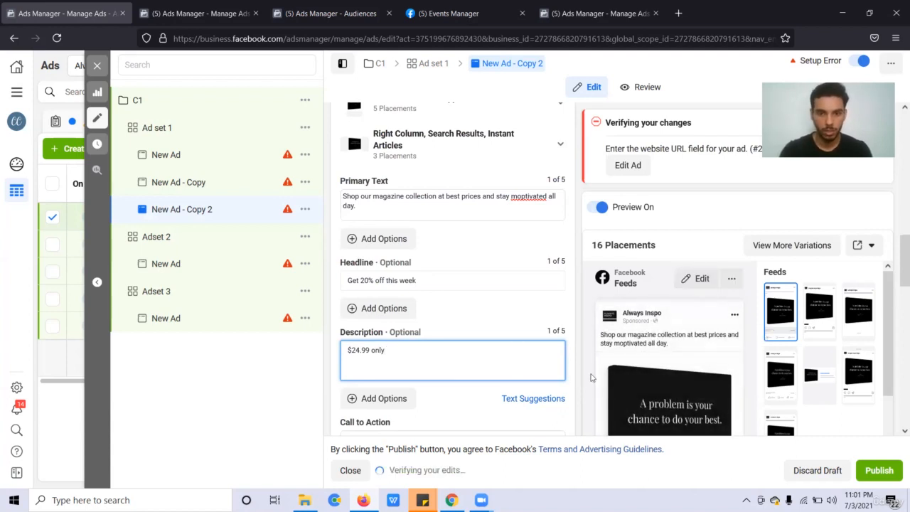
{"action": "scroll", "coordinate": [785, 313], "scroll_direction": "down", "scroll_amount": 3}
{"action": "scroll", "coordinate": [424, 138], "scroll_direction": "down", "scroll_amount": 2}
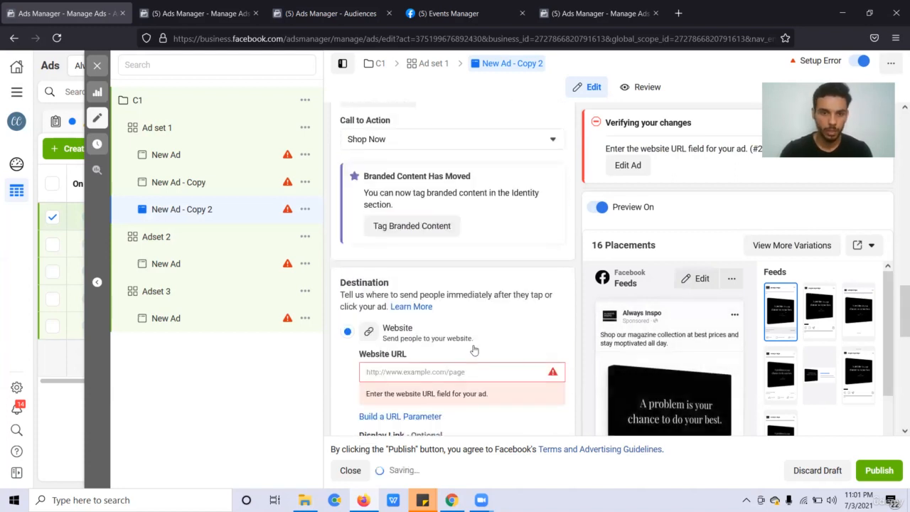
{"action": "left_click", "coordinate": [424, 139]}
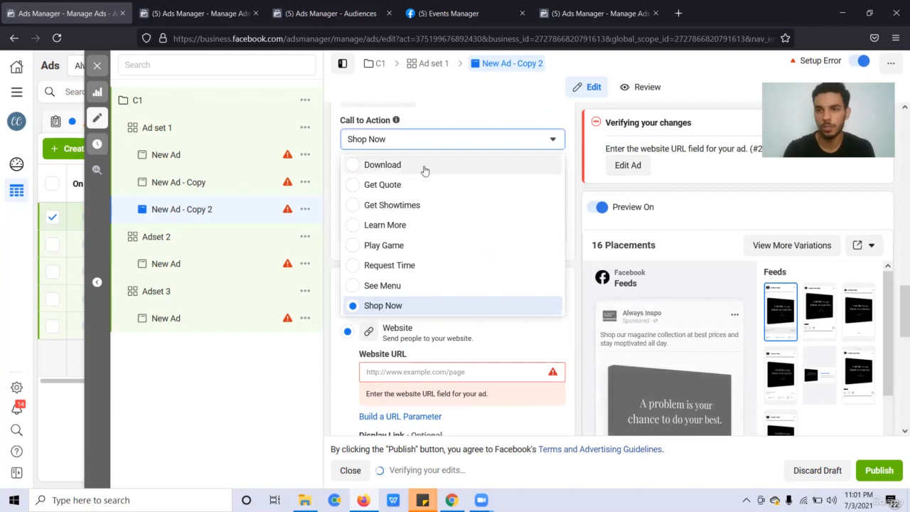
{"action": "left_click", "coordinate": [428, 310]}
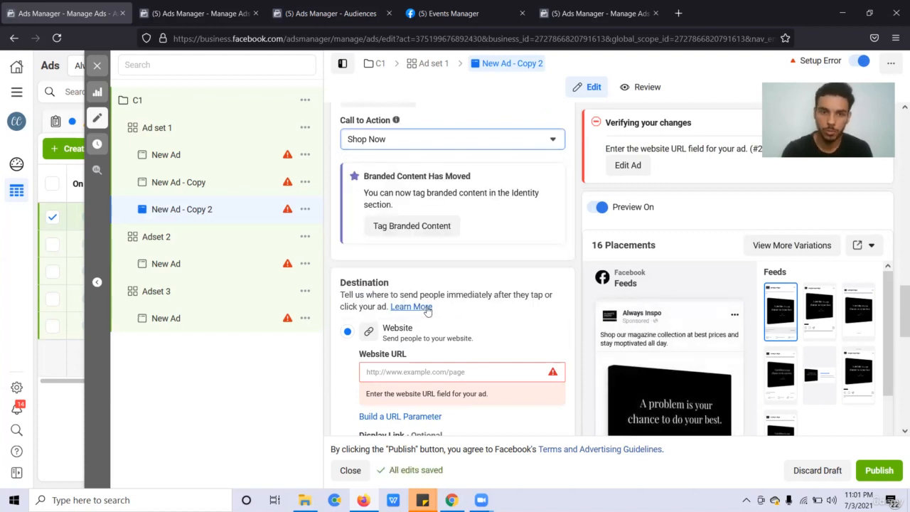
{"action": "left_click", "coordinate": [443, 372]}
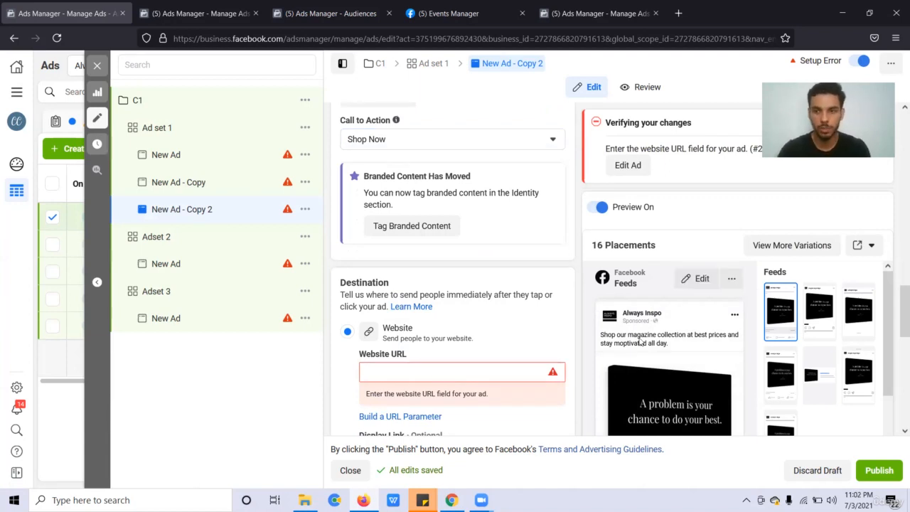
{"action": "left_click_drag", "start_coordinate": [896, 322], "coordinate": [897, 411]}
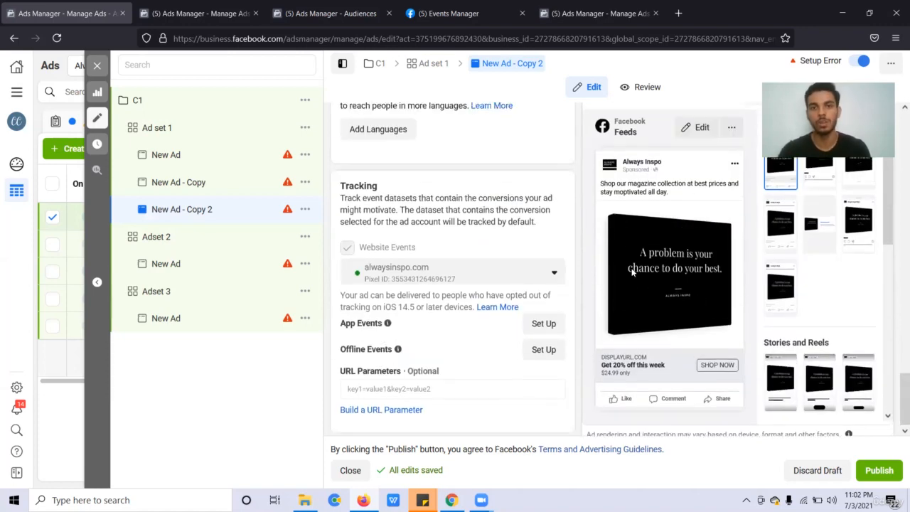
{"action": "scroll", "coordinate": [462, 178], "scroll_direction": "up", "scroll_amount": 4}
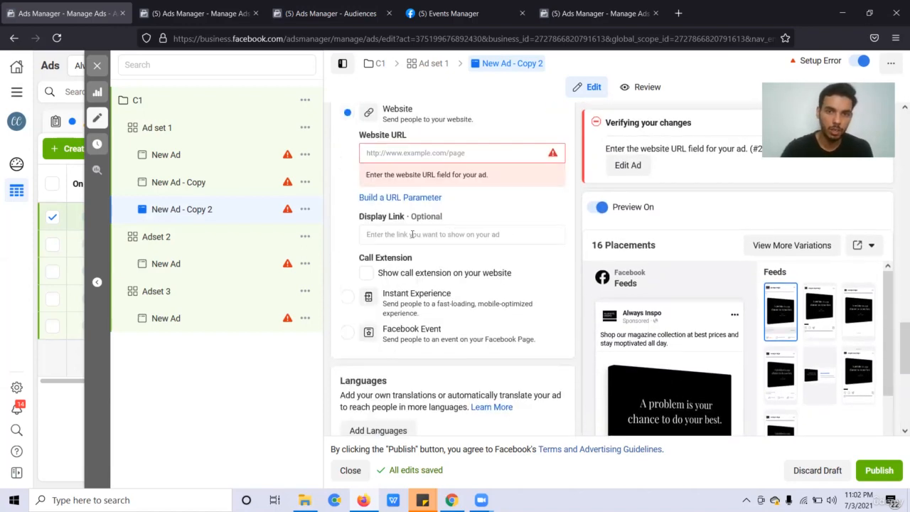
{"action": "scroll", "coordinate": [412, 239], "scroll_direction": "up", "scroll_amount": 2}
{"action": "scroll", "coordinate": [413, 238], "scroll_direction": "down", "scroll_amount": 1}
{"action": "left_click_drag", "start_coordinate": [412, 242], "coordinate": [430, 302]}
{"action": "left_click", "coordinate": [515, 236]}
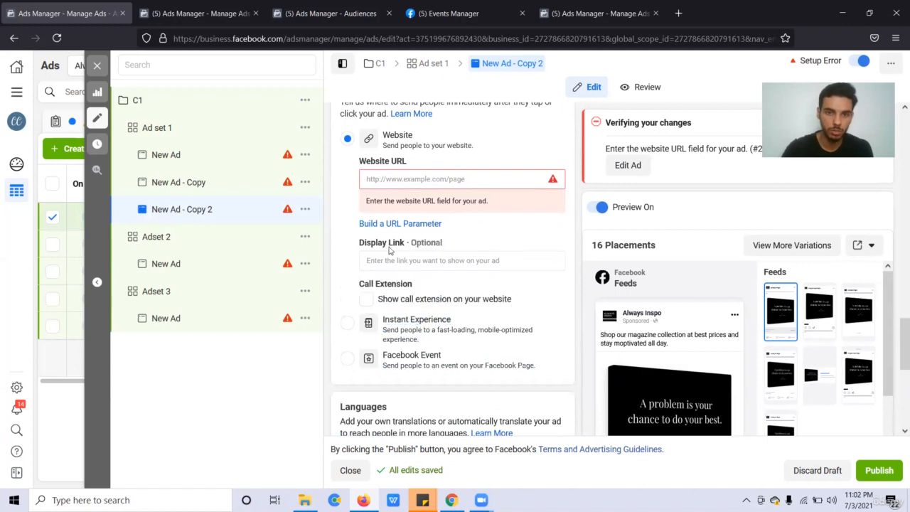
{"action": "left_click", "coordinate": [431, 260]}
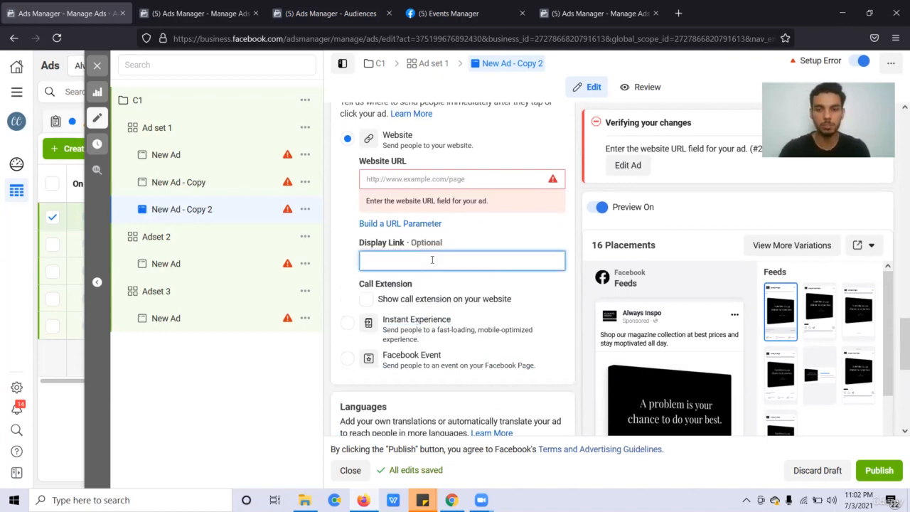
{"action": "scroll", "coordinate": [640, 313], "scroll_direction": "down", "scroll_amount": 5}
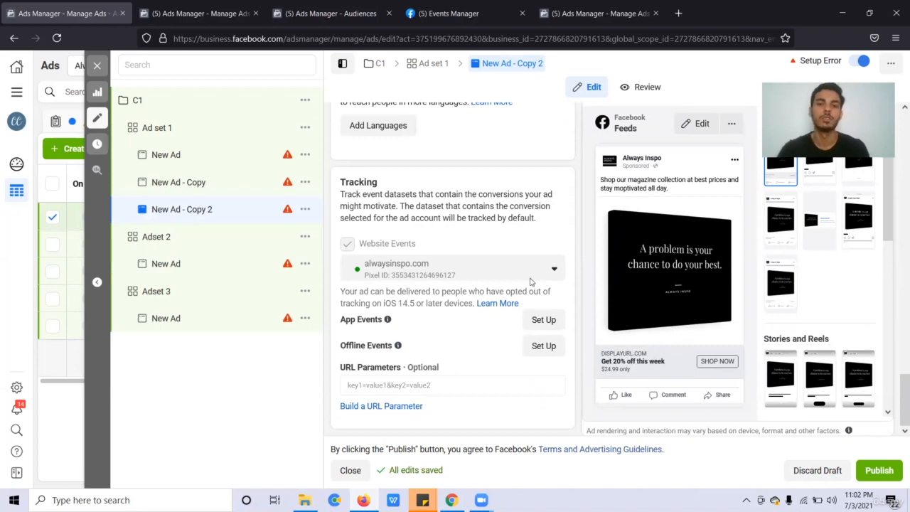
{"action": "scroll", "coordinate": [494, 242], "scroll_direction": "up", "scroll_amount": 4}
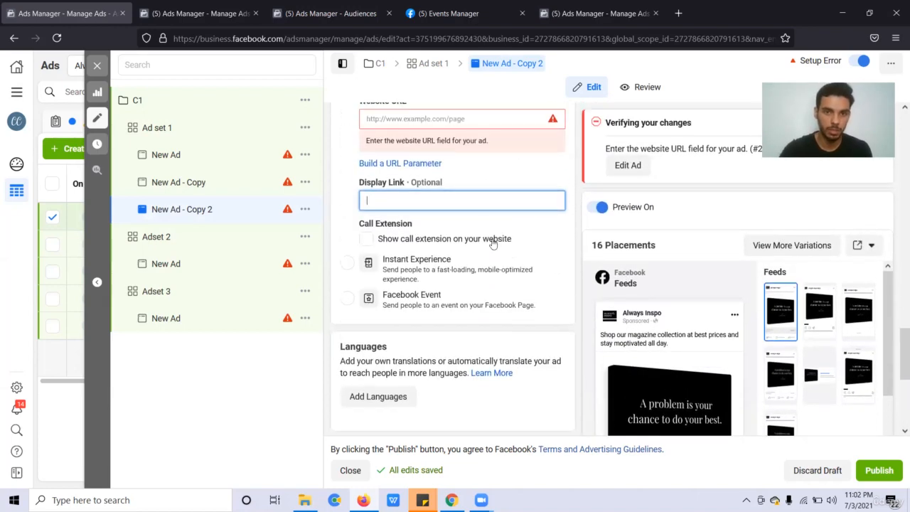
{"action": "scroll", "coordinate": [493, 243], "scroll_direction": "up", "scroll_amount": 2}
{"action": "scroll", "coordinate": [492, 242], "scroll_direction": "down", "scroll_amount": 1}
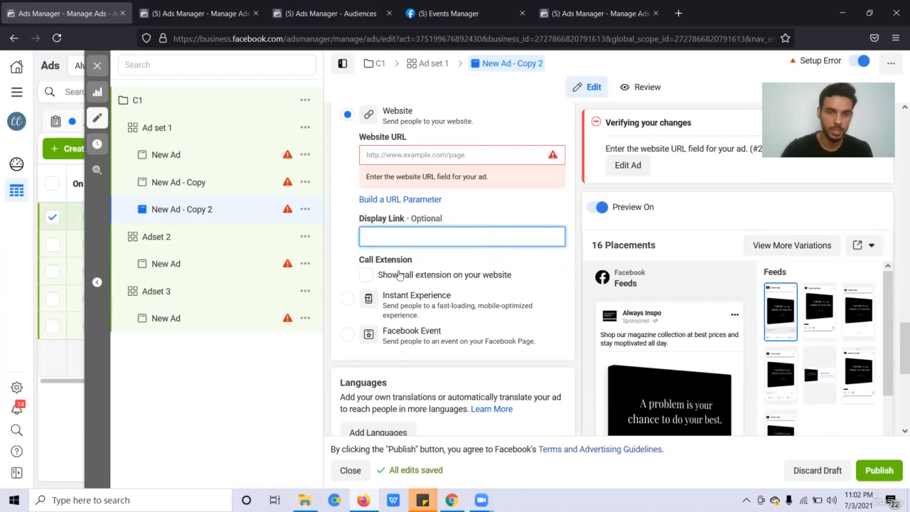
{"action": "scroll", "coordinate": [401, 275], "scroll_direction": "down", "scroll_amount": 1}
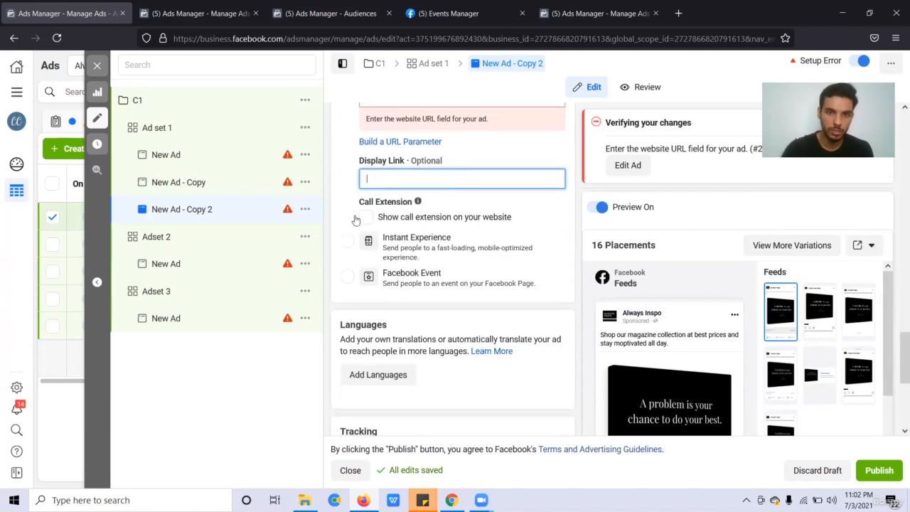
Turn on the call extension with country code +92 Pakistan.
{"action": "left_click", "coordinate": [364, 220]}
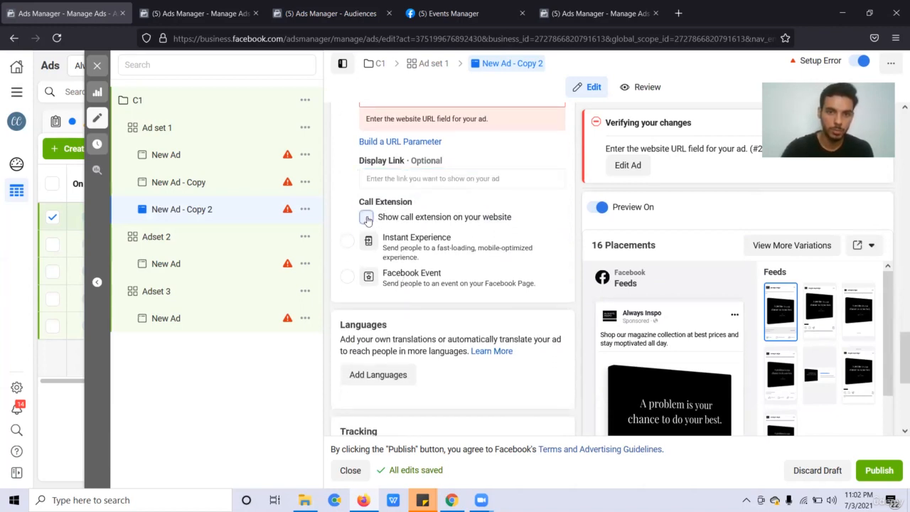
{"action": "left_click", "coordinate": [367, 220]}
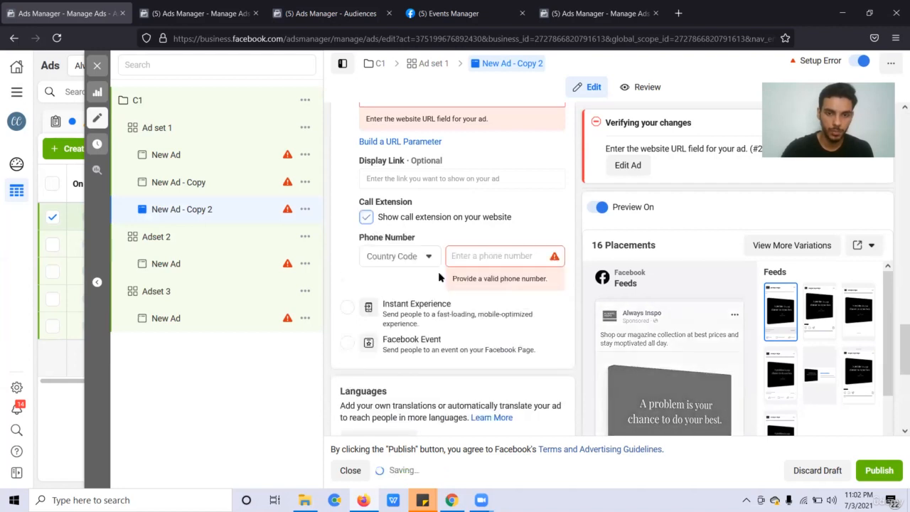
{"action": "left_click", "coordinate": [412, 258]}
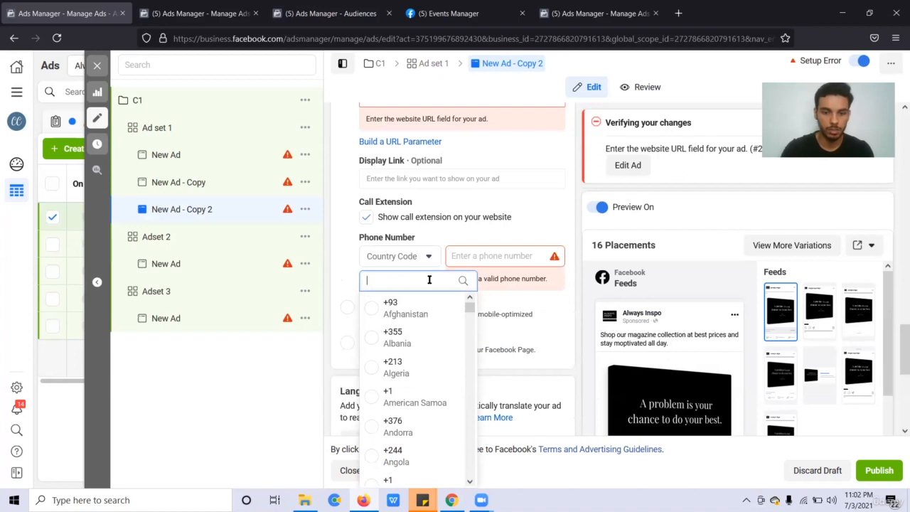
{"action": "type", "text": "p"}
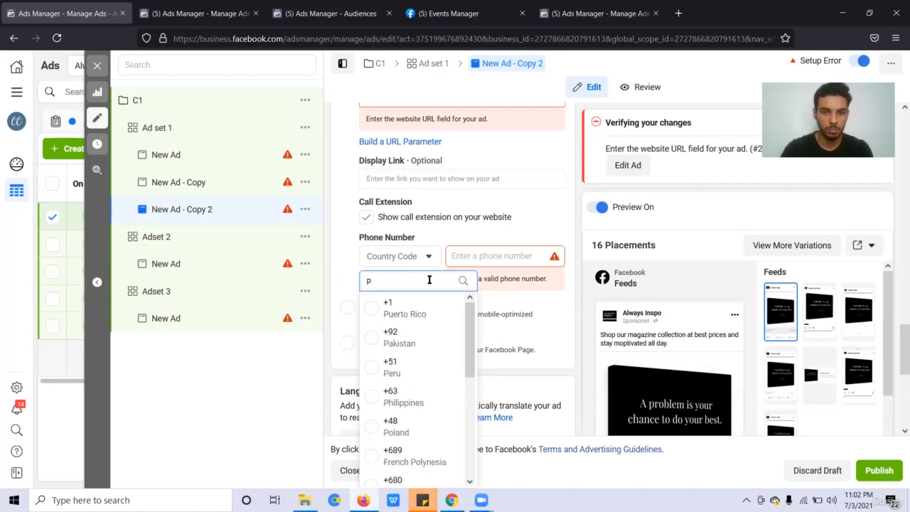
{"action": "type", "text": "ak"}
{"action": "left_click", "coordinate": [417, 308]}
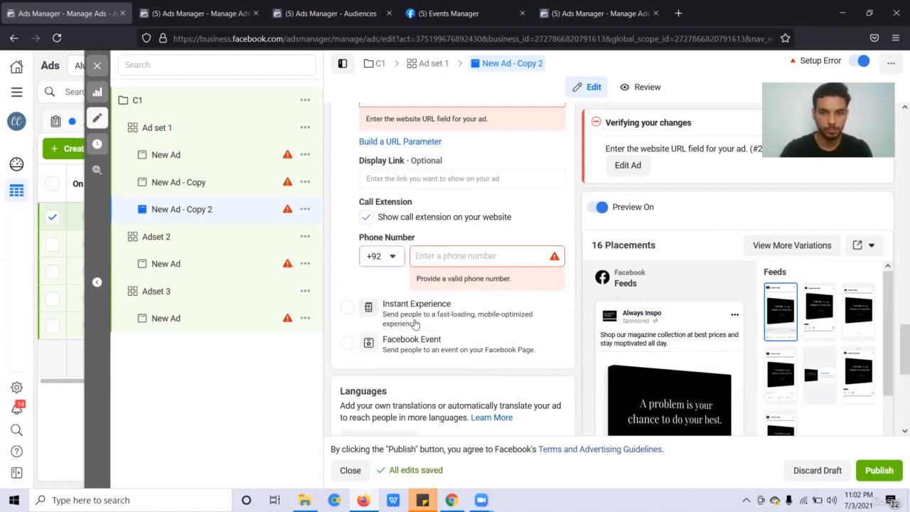
Enter the call extension's phone number and set the destination to Instant Experience.
{"action": "left_click", "coordinate": [496, 256]}
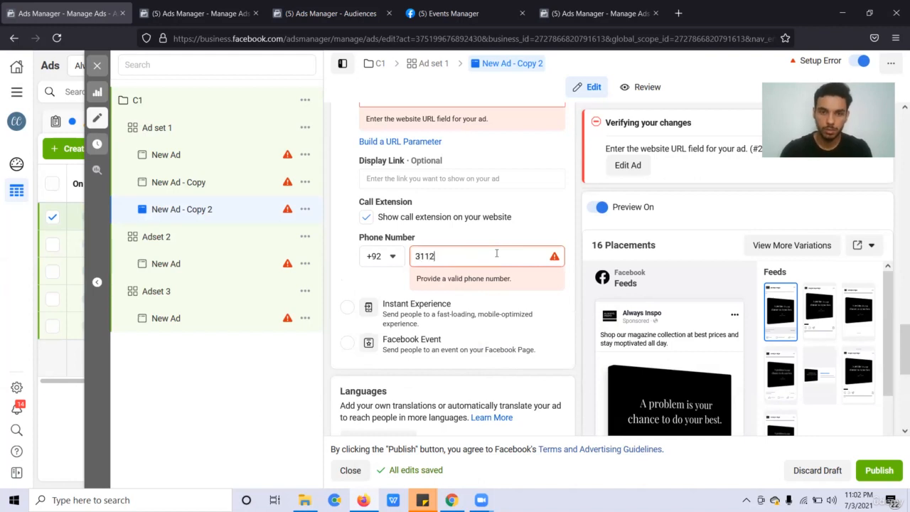
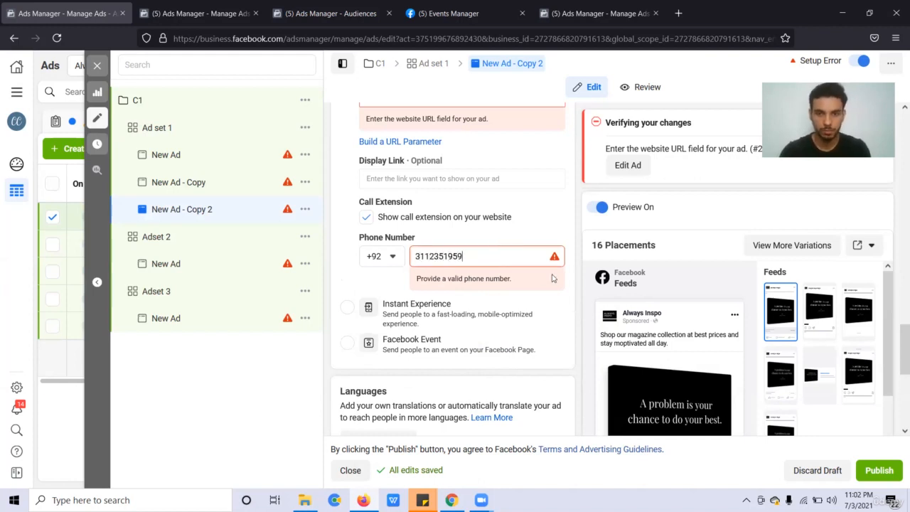
{"action": "left_click", "coordinate": [577, 308]}
{"action": "scroll", "coordinate": [578, 308], "scroll_direction": "down", "scroll_amount": 2}
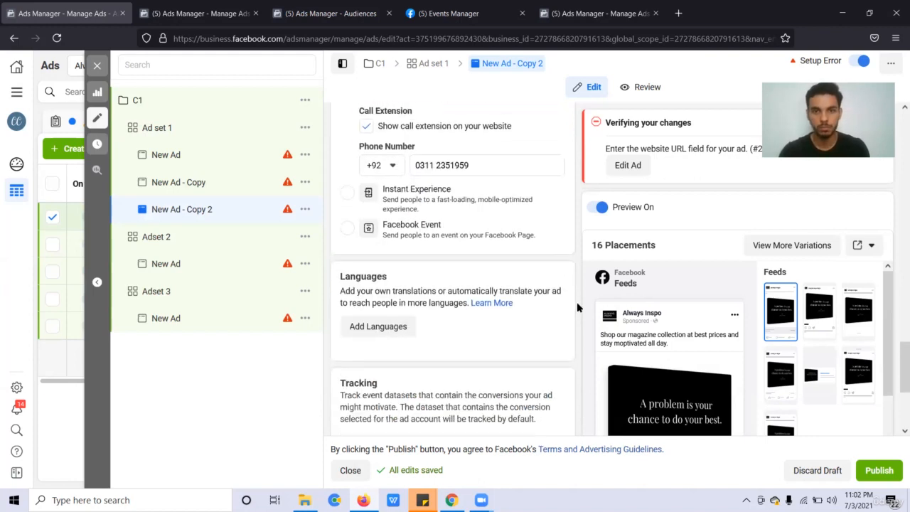
{"action": "left_click", "coordinate": [437, 203]}
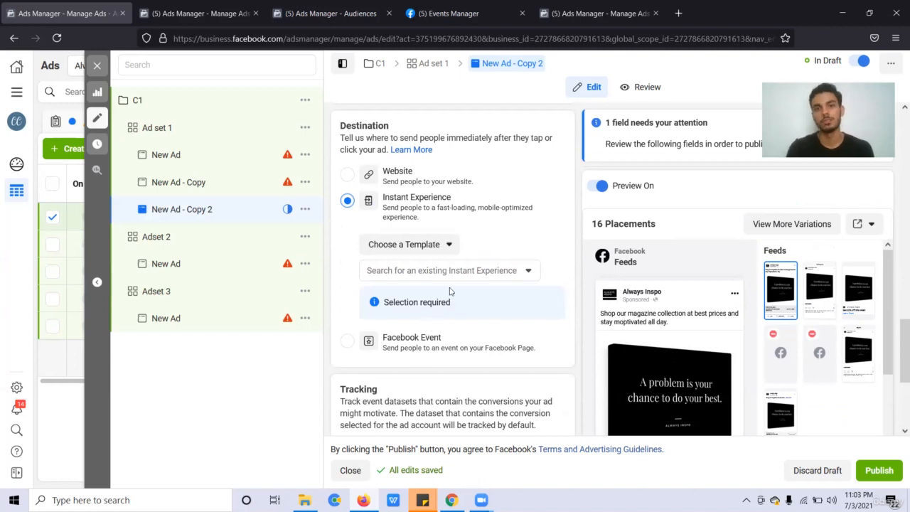
{"action": "left_click", "coordinate": [442, 252]}
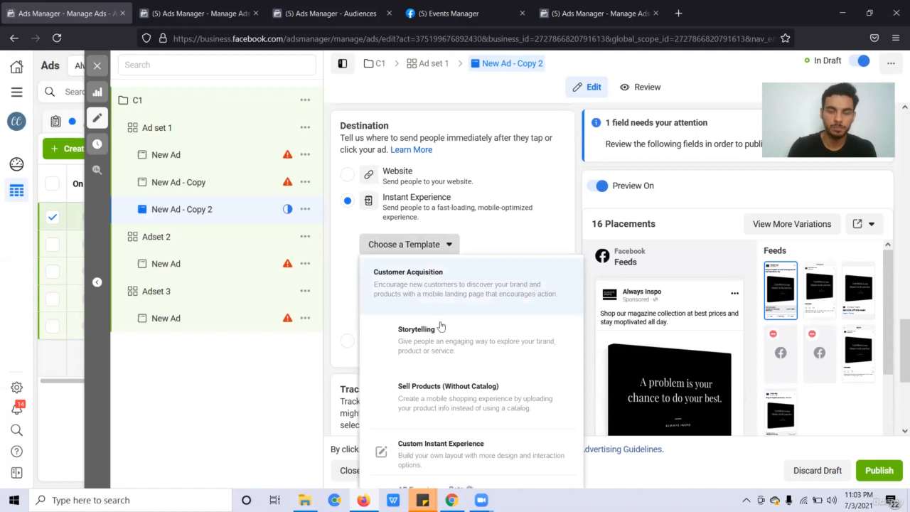
{"action": "left_click", "coordinate": [457, 289]}
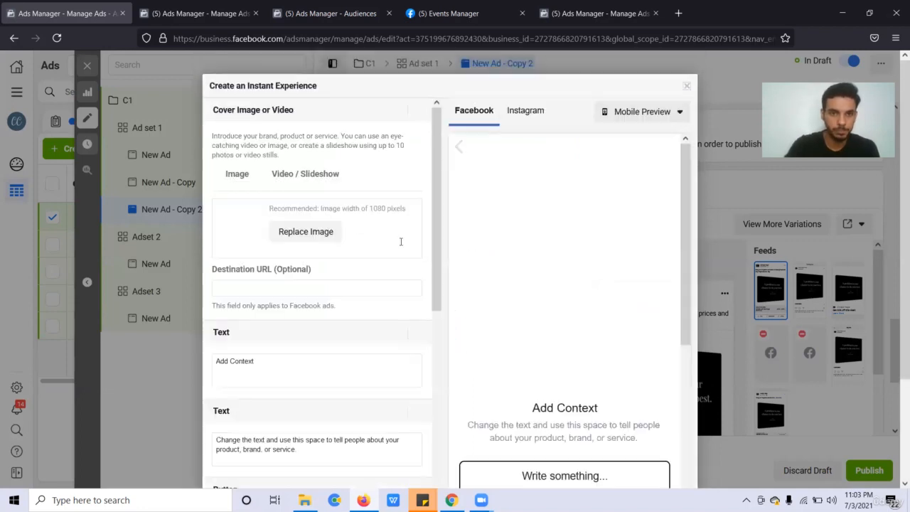
{"action": "scroll", "coordinate": [388, 313], "scroll_direction": "down", "scroll_amount": 2}
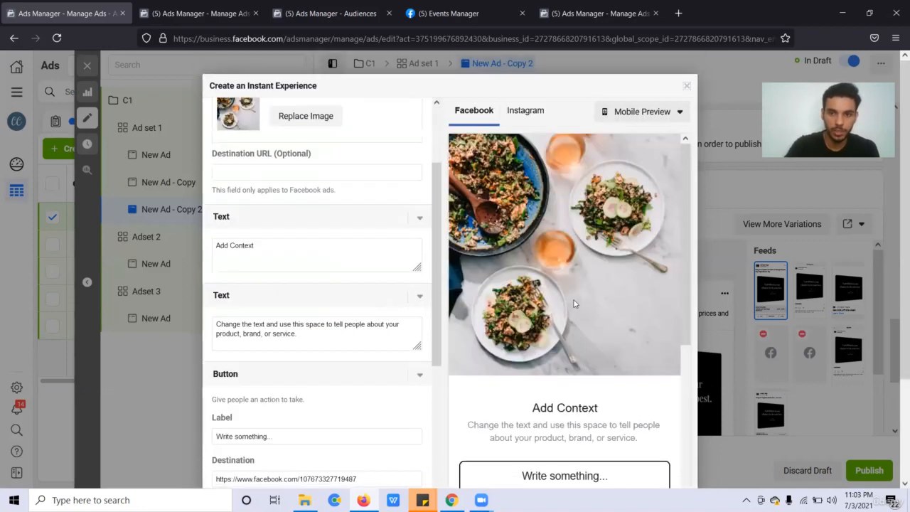
{"action": "scroll", "coordinate": [573, 303], "scroll_direction": "down", "scroll_amount": 5}
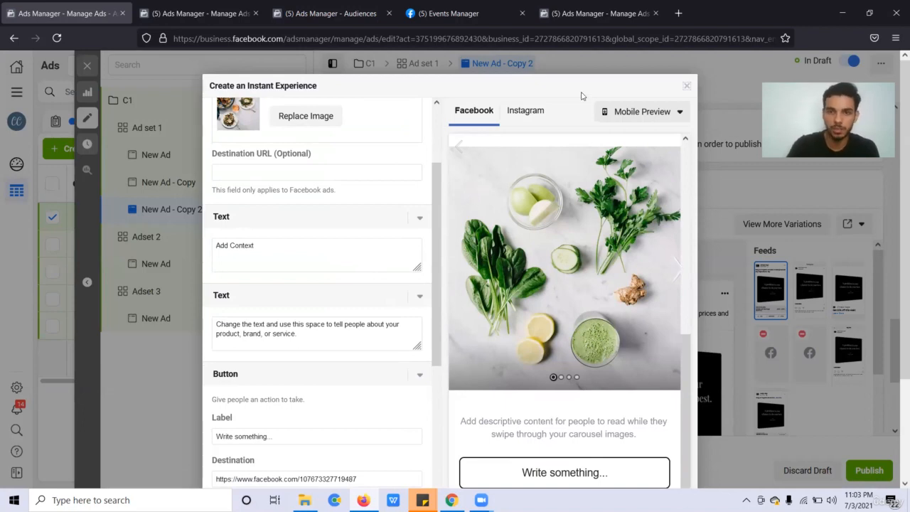
{"action": "left_click", "coordinate": [685, 86]}
{"action": "scroll", "coordinate": [491, 388], "scroll_direction": "down", "scroll_amount": 3}
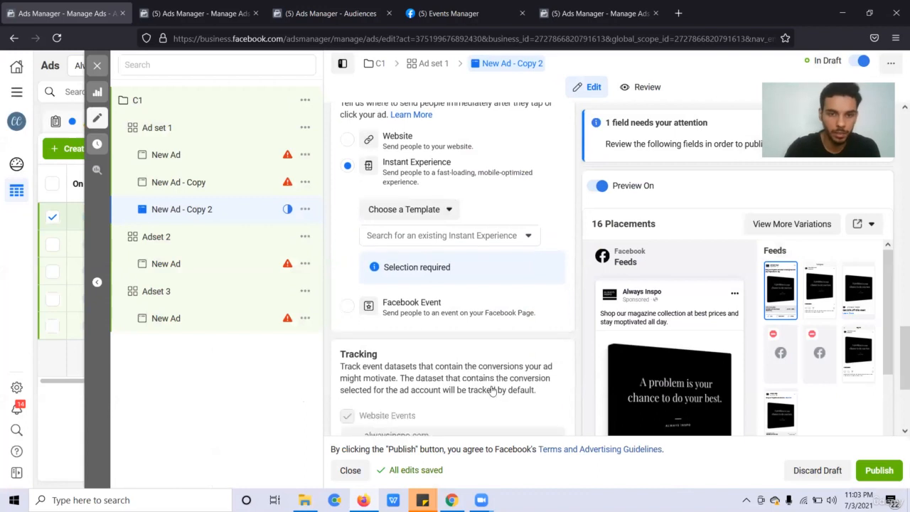
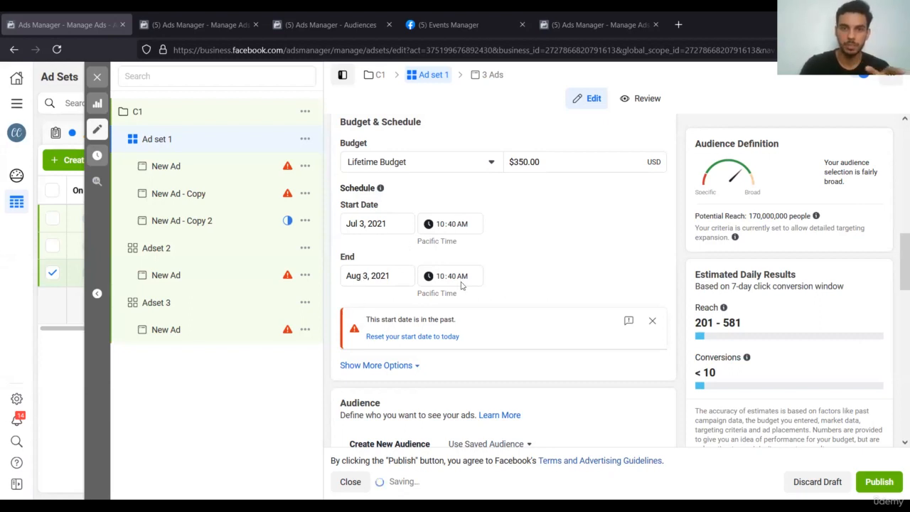
Leave Ad set 1's $350.00 lifetime budget unchanged and open campaign C1's settings.
{"action": "double_click", "coordinate": [530, 162]}
{"action": "left_click", "coordinate": [535, 208]}
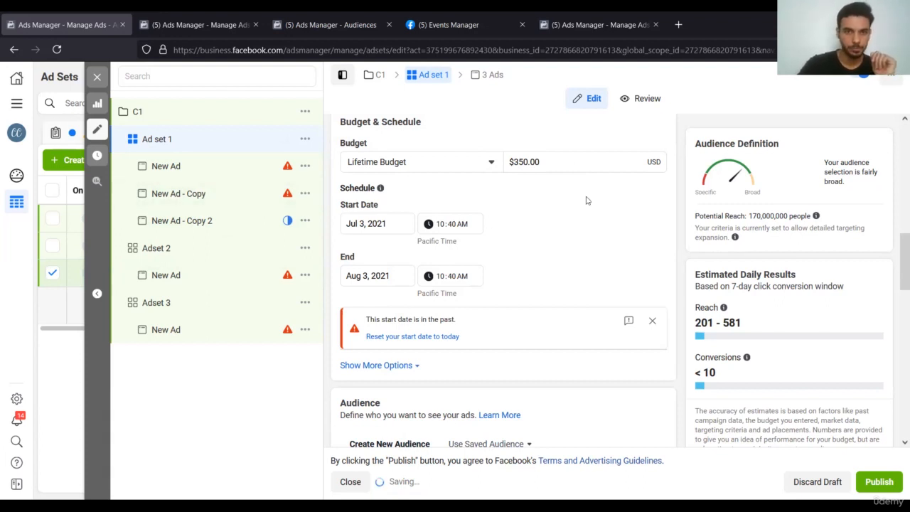
{"action": "scroll", "coordinate": [586, 197], "scroll_direction": "up", "scroll_amount": 1}
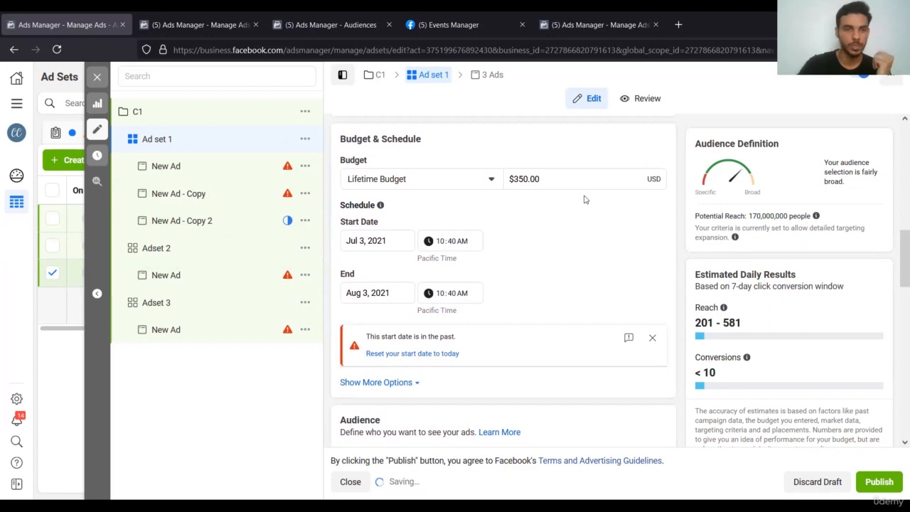
{"action": "left_click", "coordinate": [205, 118]}
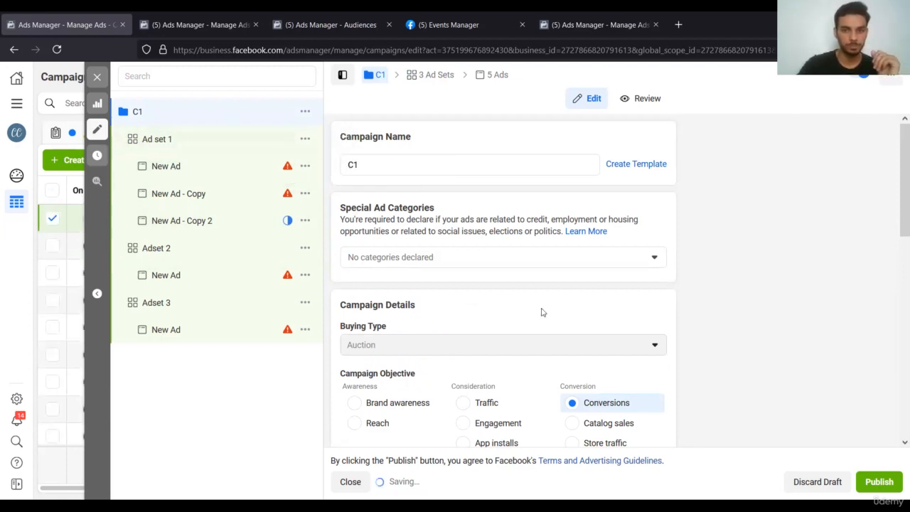
Try Brand awareness for C1 but cancel, keeping Conversions, then open a new blank tab.
{"action": "scroll", "coordinate": [542, 313], "scroll_direction": "down", "scroll_amount": 3}
{"action": "scroll", "coordinate": [542, 313], "scroll_direction": "down", "scroll_amount": 5}
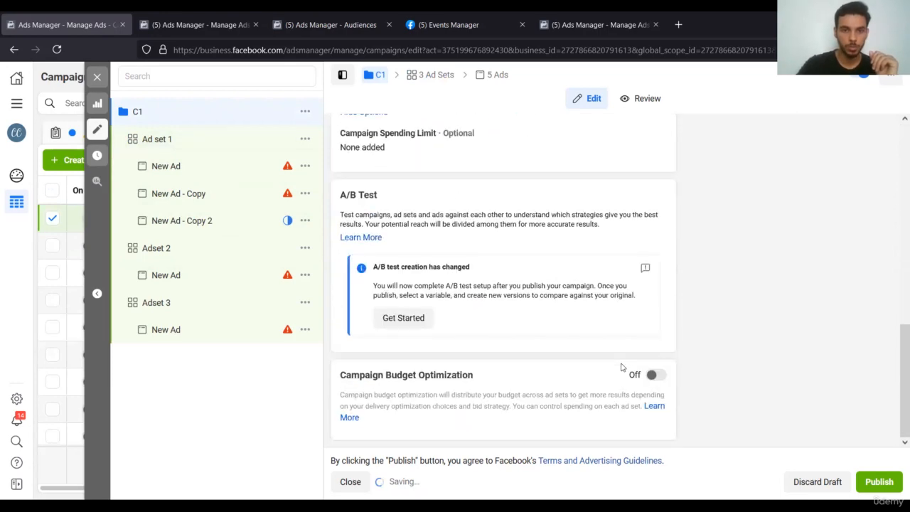
{"action": "scroll", "coordinate": [622, 367], "scroll_direction": "up", "scroll_amount": 3}
{"action": "scroll", "coordinate": [621, 367], "scroll_direction": "up", "scroll_amount": 1}
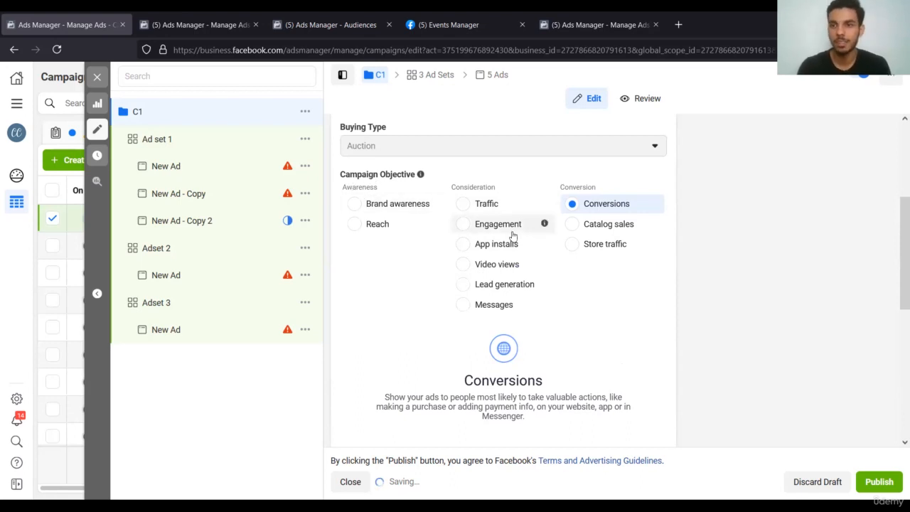
{"action": "left_click", "coordinate": [377, 203]}
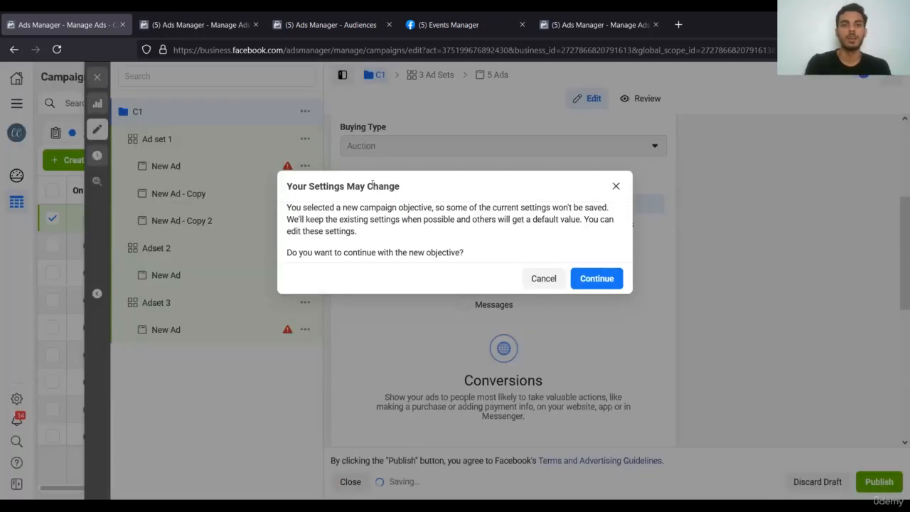
{"action": "left_click", "coordinate": [616, 187]}
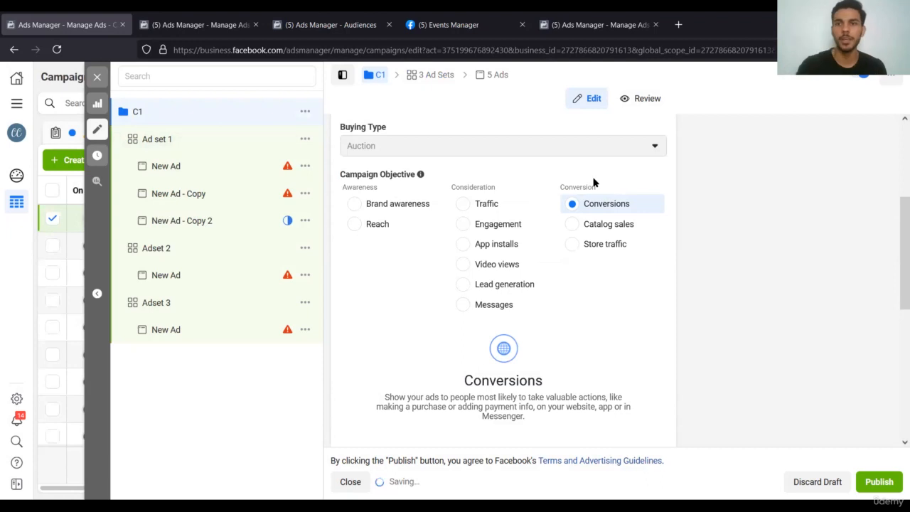
{"action": "left_click", "coordinate": [678, 25]}
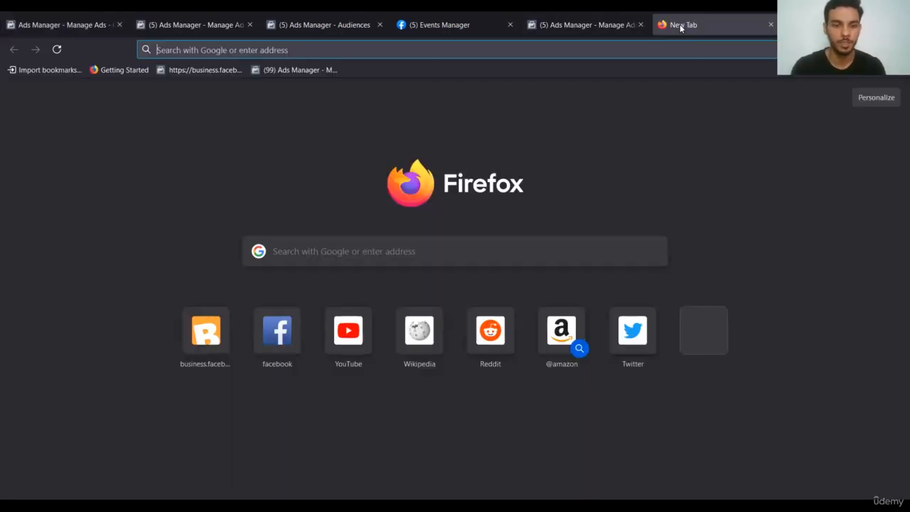
Search Google images for 'advertising funnel', preview the Funnel ads diagram, then return to Ads Manager.
{"action": "type", "text": "advertising "}
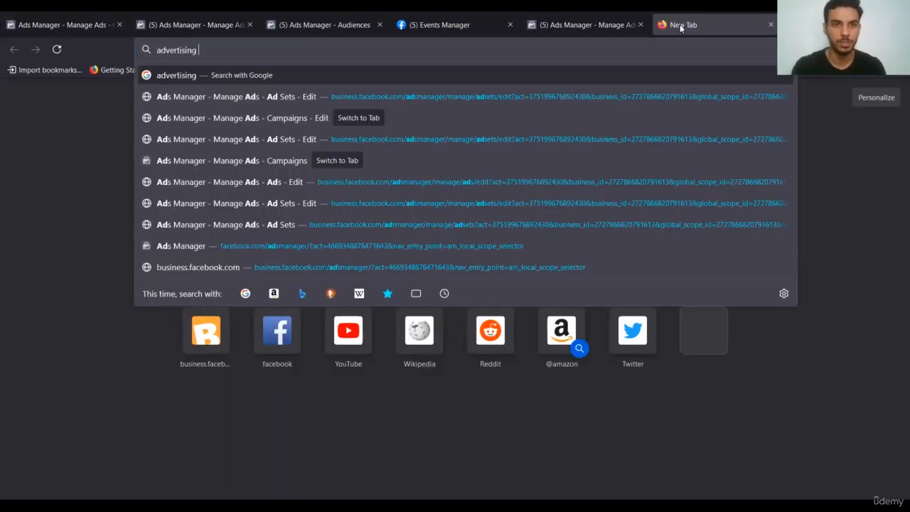
{"action": "type", "text": "fun"}
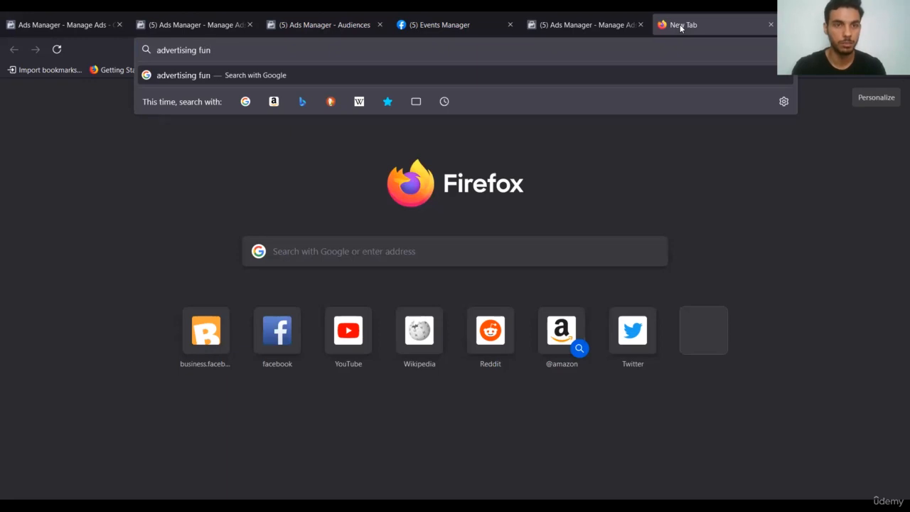
{"action": "type", "text": "ner"}
{"action": "type", "text": "l"}
{"action": "key", "text": "Return"}
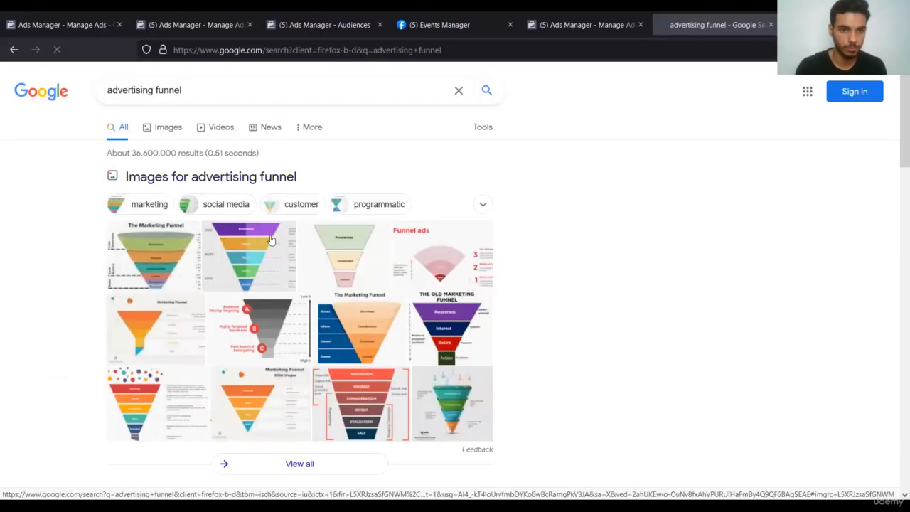
{"action": "left_click", "coordinate": [352, 233]}
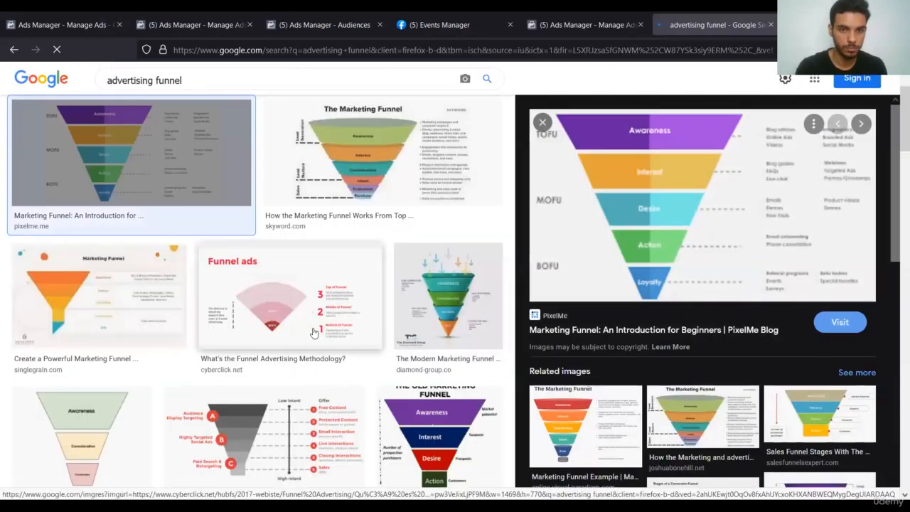
{"action": "left_click", "coordinate": [317, 342]}
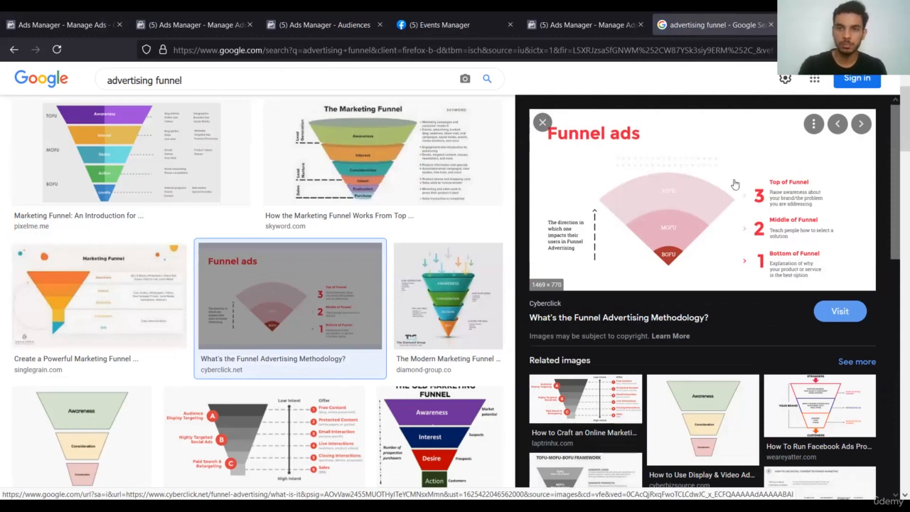
{"action": "left_click", "coordinate": [571, 25]}
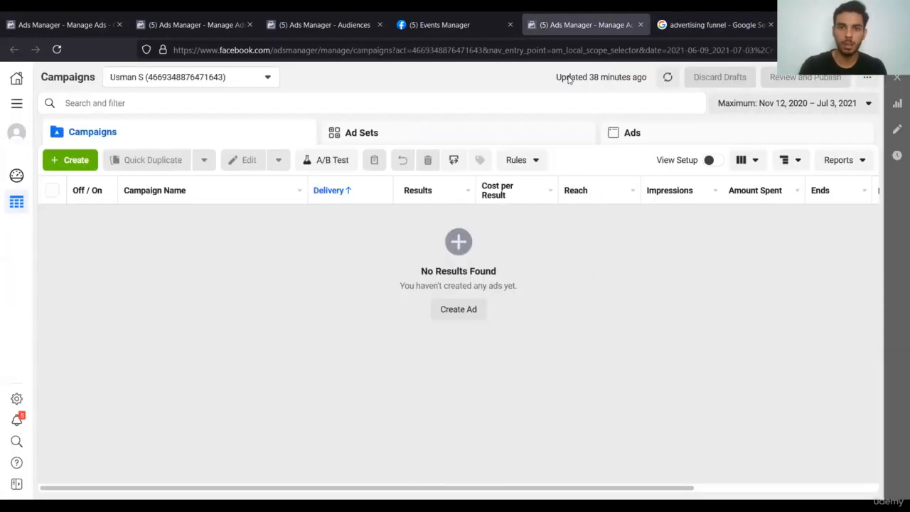
Switch back to the tab holding the C1 campaign editor.
{"action": "left_click", "coordinate": [196, 25]}
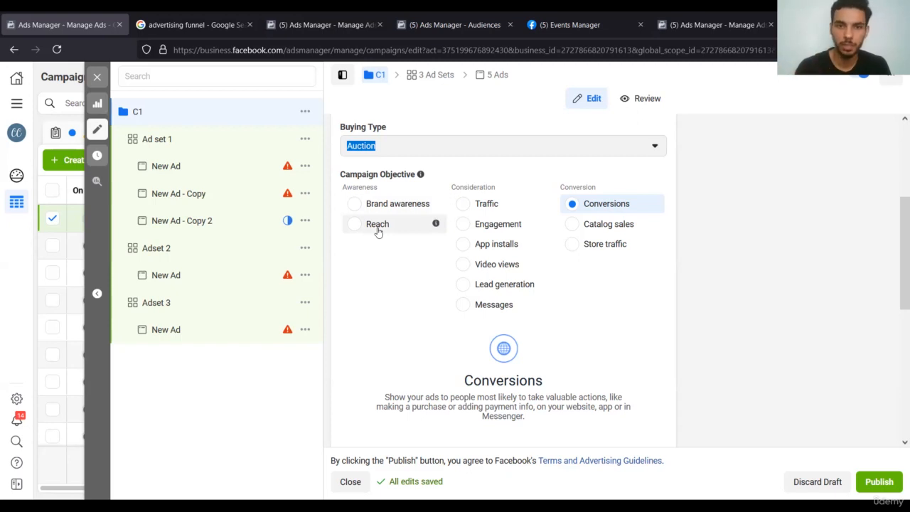
Change C1's campaign objective from Conversions to Reach and confirm the switch.
{"action": "left_click", "coordinate": [377, 227]}
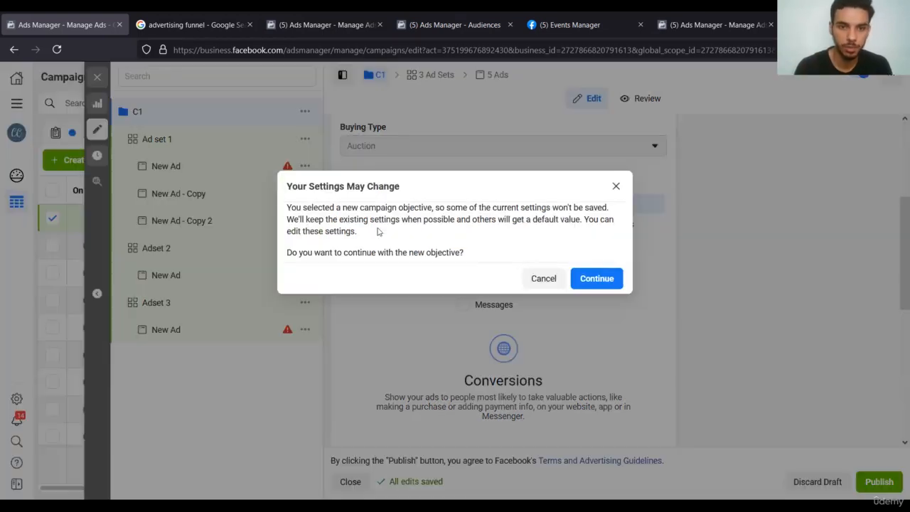
{"action": "left_click", "coordinate": [599, 279]}
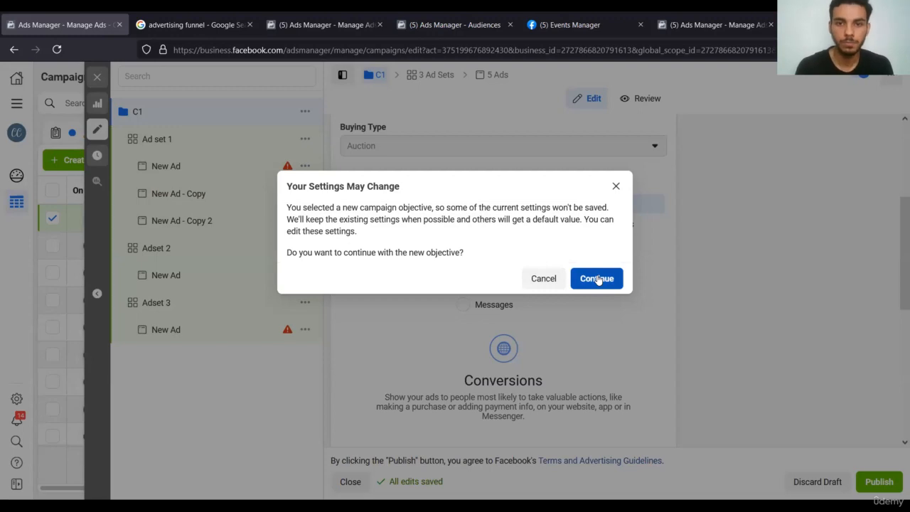
{"action": "left_click", "coordinate": [598, 279]}
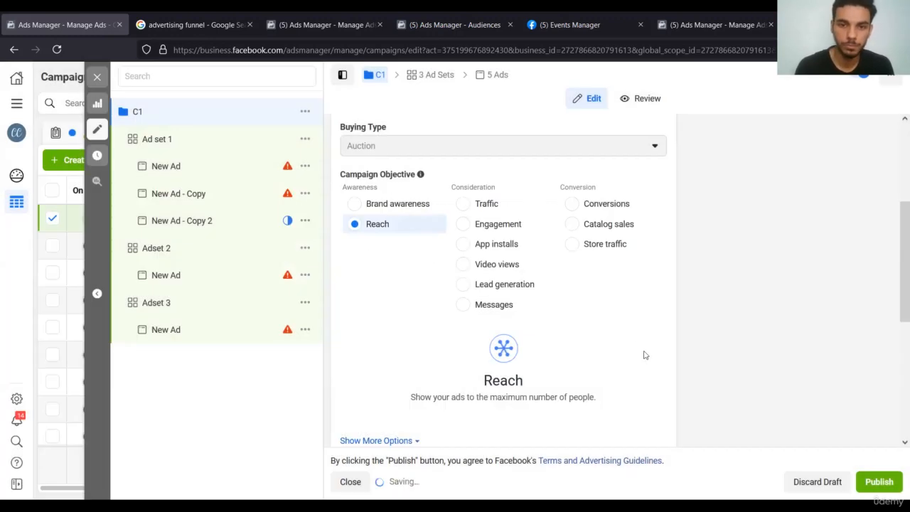
Reveal C1's extra options such as the spending limit, then open Ad set 1's settings.
{"action": "scroll", "coordinate": [644, 354], "scroll_direction": "down", "scroll_amount": 3}
{"action": "scroll", "coordinate": [645, 358], "scroll_direction": "down", "scroll_amount": 2}
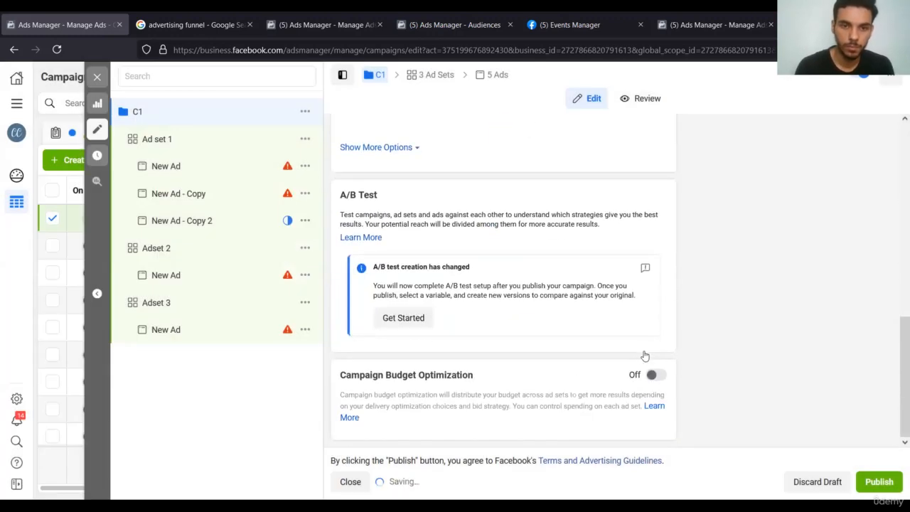
{"action": "left_click_drag", "start_coordinate": [398, 160], "coordinate": [400, 151]}
{"action": "left_click", "coordinate": [400, 150]}
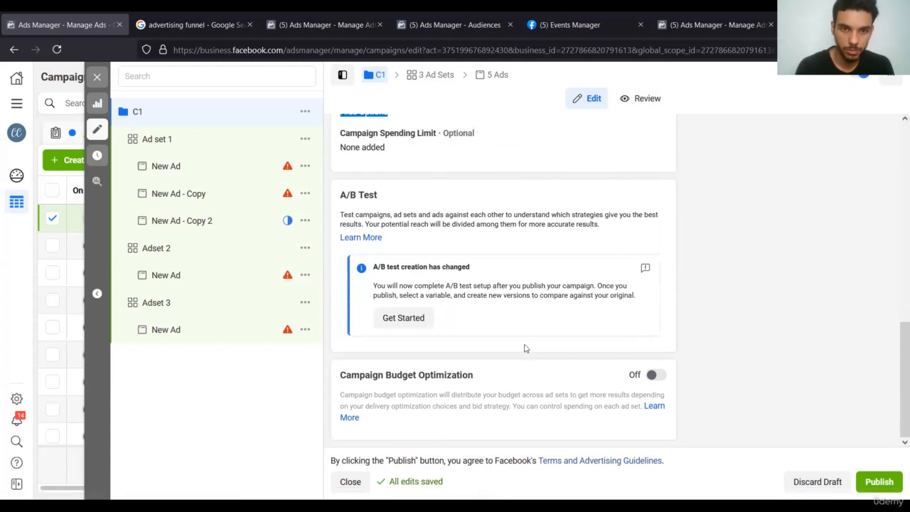
{"action": "scroll", "coordinate": [470, 441], "scroll_direction": "up", "scroll_amount": 5}
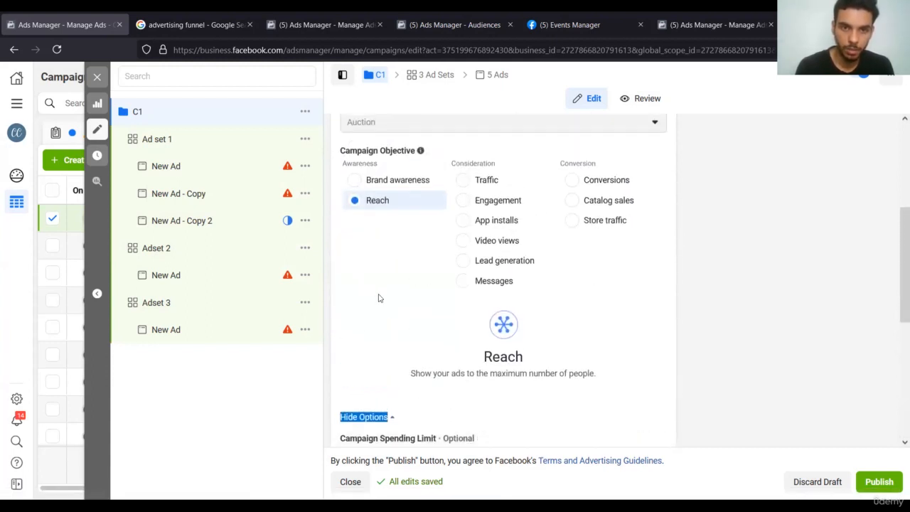
{"action": "left_click", "coordinate": [235, 151]}
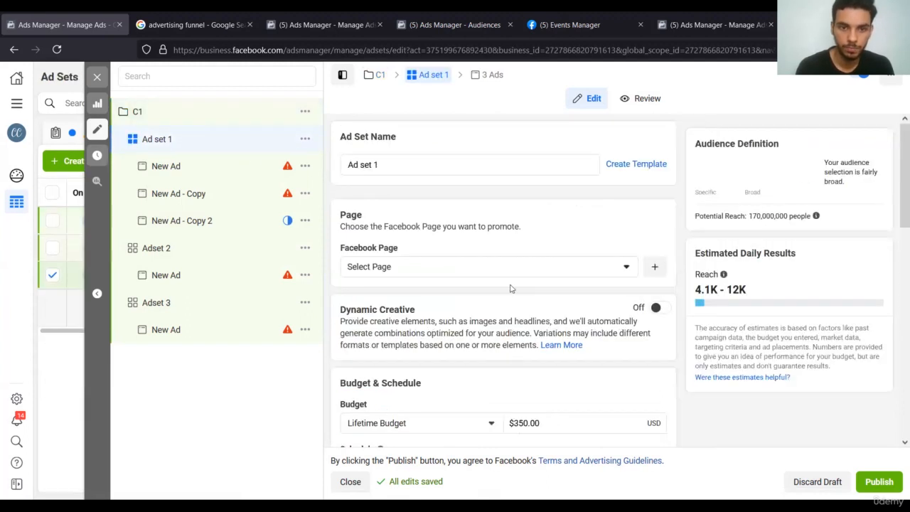
{"action": "scroll", "coordinate": [536, 344], "scroll_direction": "down", "scroll_amount": 3}
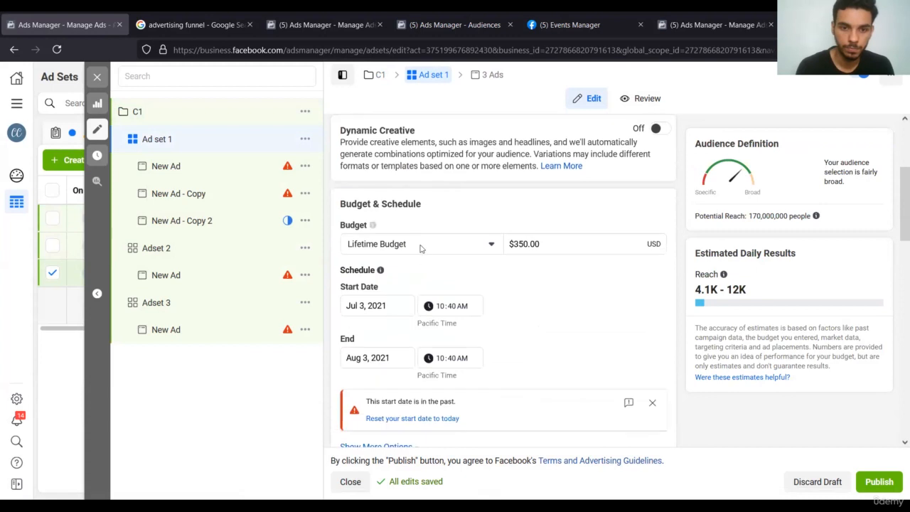
{"action": "left_click", "coordinate": [420, 246]}
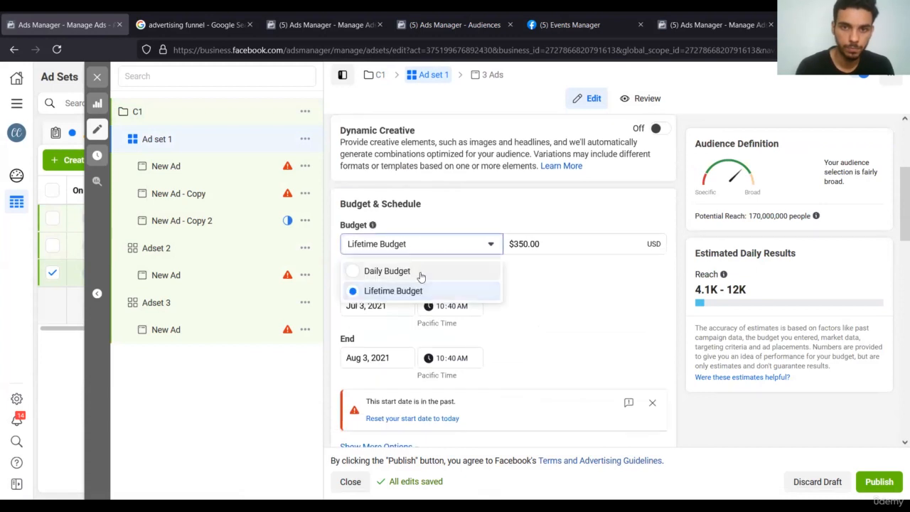
{"action": "left_click", "coordinate": [420, 276]}
{"action": "scroll", "coordinate": [549, 285], "scroll_direction": "down", "scroll_amount": 2}
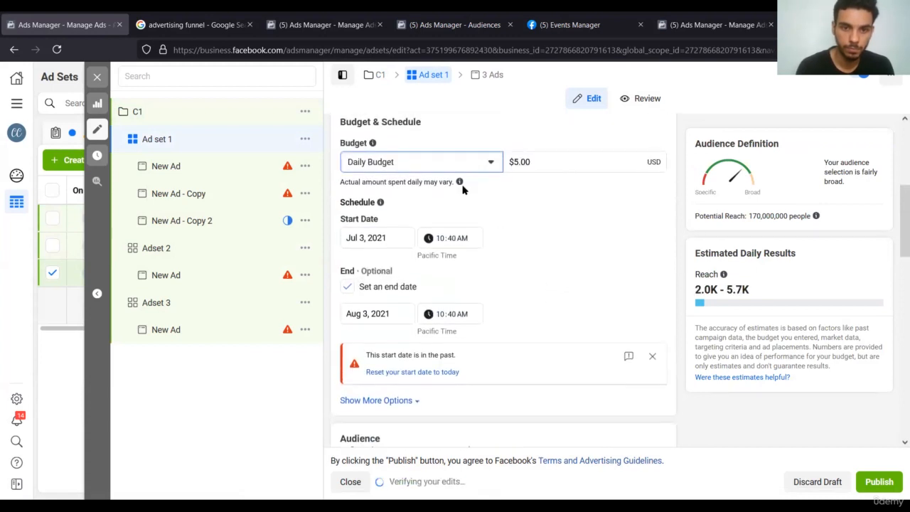
{"action": "scroll", "coordinate": [509, 251], "scroll_direction": "up", "scroll_amount": 3}
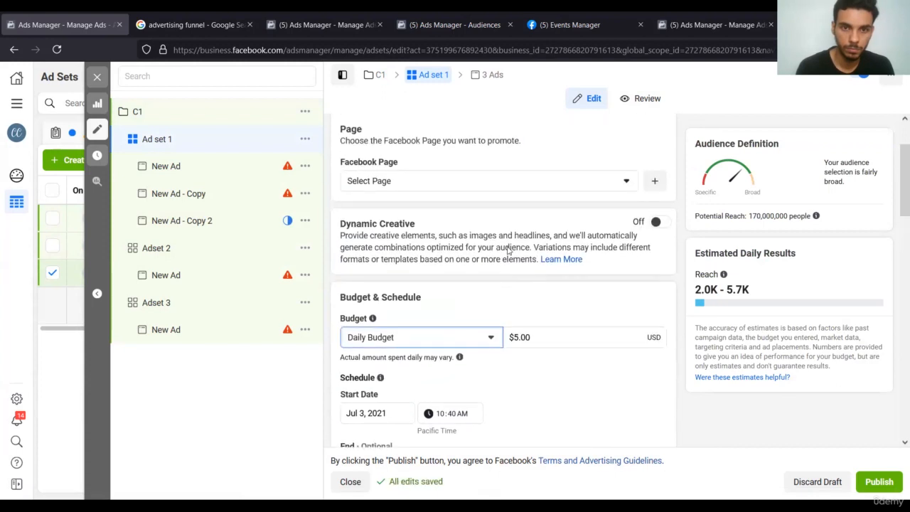
{"action": "scroll", "coordinate": [508, 250], "scroll_direction": "up", "scroll_amount": 2}
{"action": "left_click", "coordinate": [498, 272]}
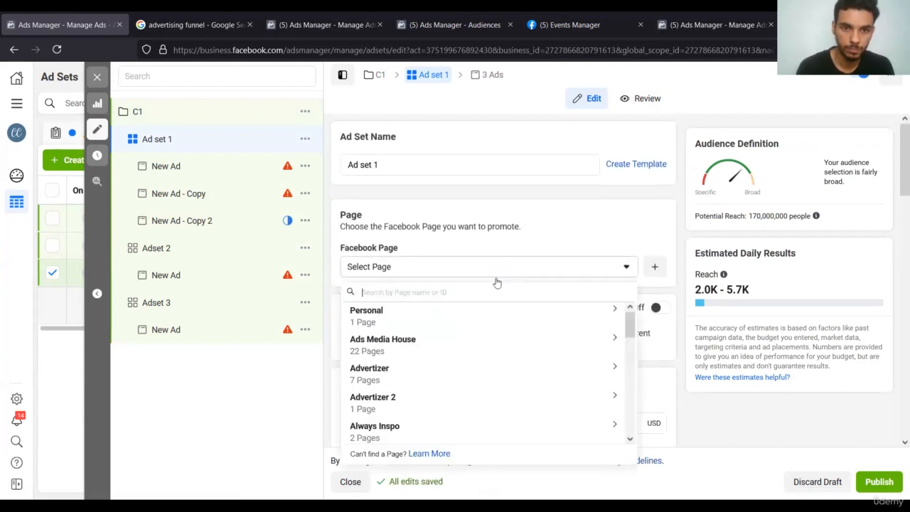
{"action": "left_click", "coordinate": [584, 235]}
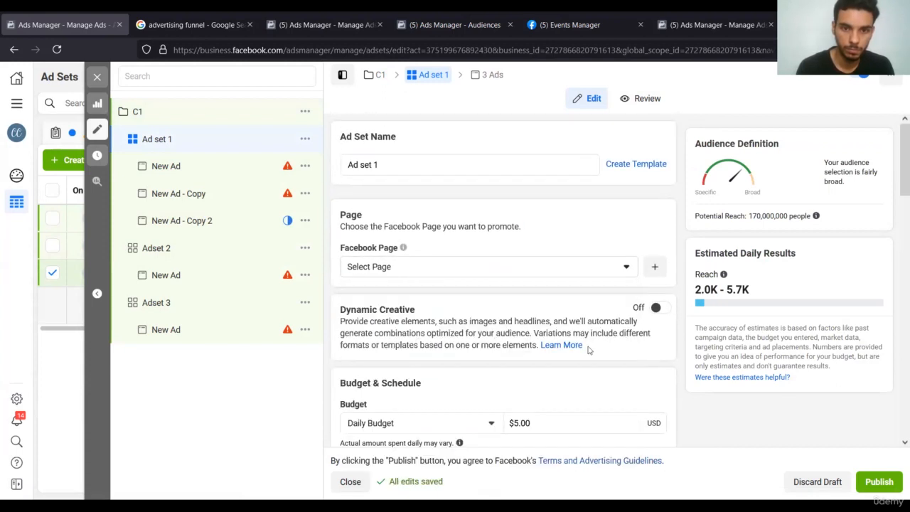
{"action": "scroll", "coordinate": [588, 349], "scroll_direction": "down", "scroll_amount": 10}
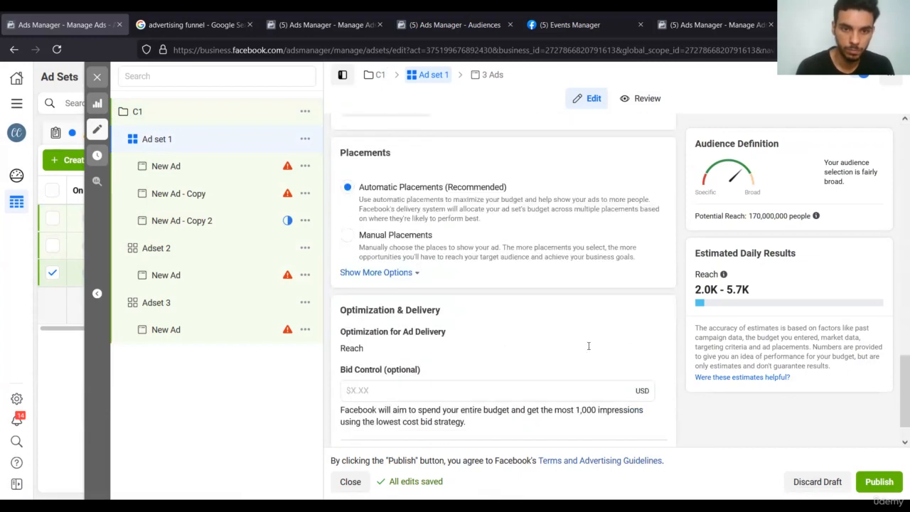
{"action": "scroll", "coordinate": [588, 346], "scroll_direction": "down", "scroll_amount": 1}
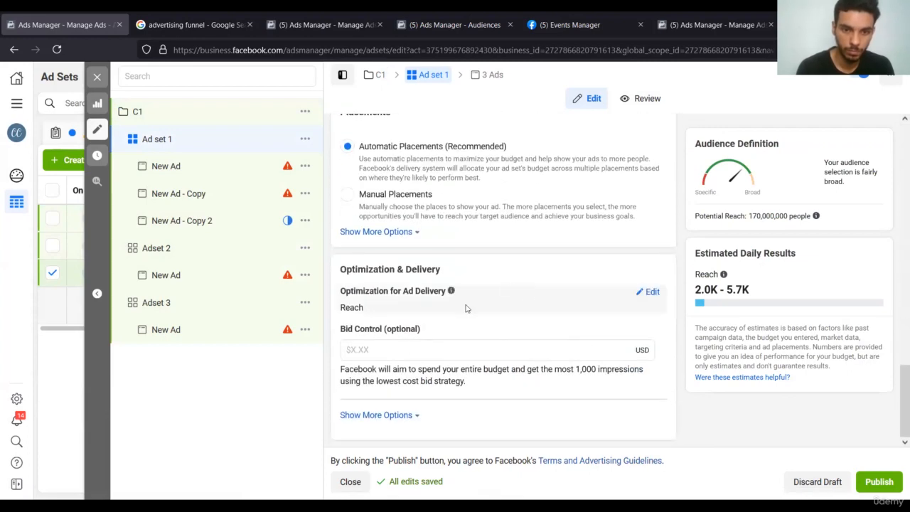
{"action": "left_click", "coordinate": [651, 293]}
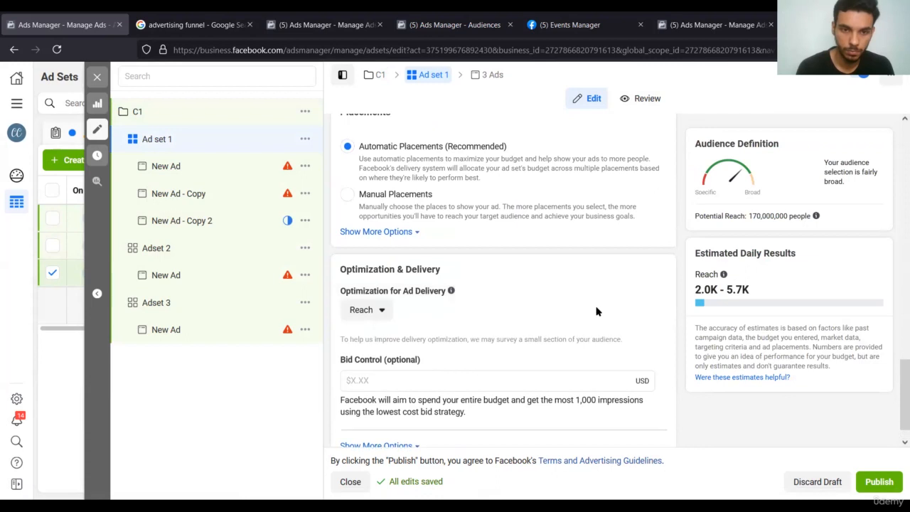
{"action": "scroll", "coordinate": [598, 311], "scroll_direction": "down", "scroll_amount": 1}
{"action": "left_click", "coordinate": [364, 279]}
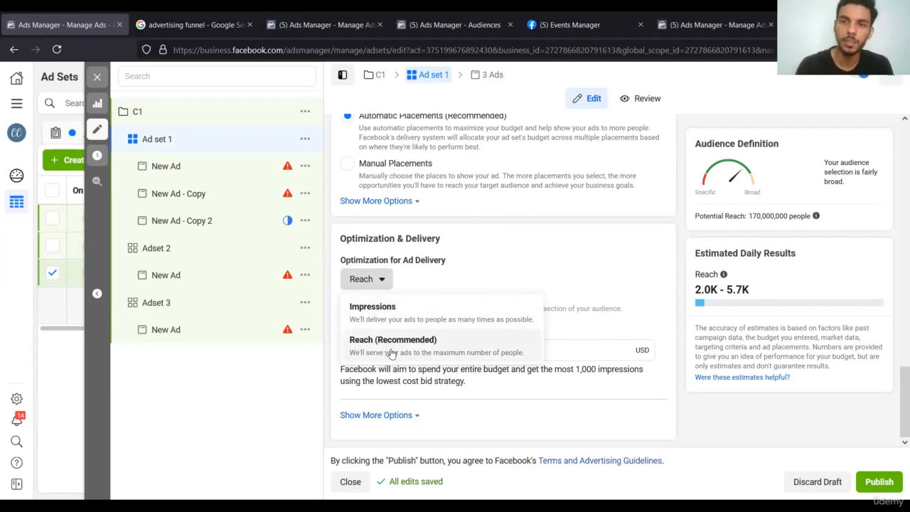
{"action": "left_click", "coordinate": [382, 280]}
{"action": "left_click", "coordinate": [377, 281]}
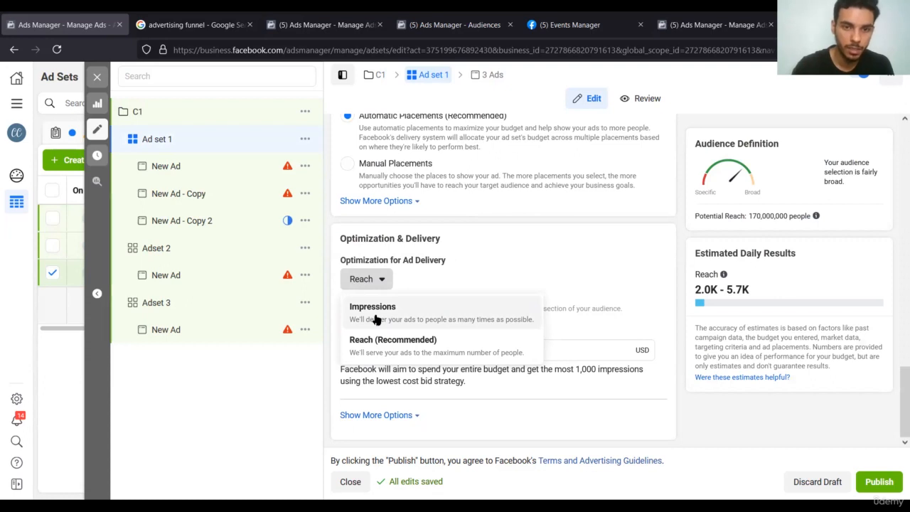
{"action": "left_click", "coordinate": [376, 313]}
{"action": "left_click", "coordinate": [385, 288]}
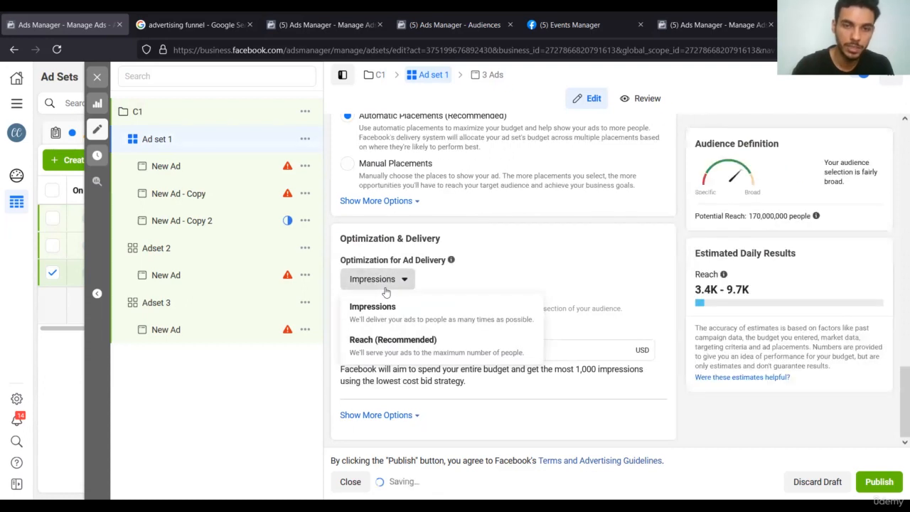
{"action": "left_click", "coordinate": [392, 347]}
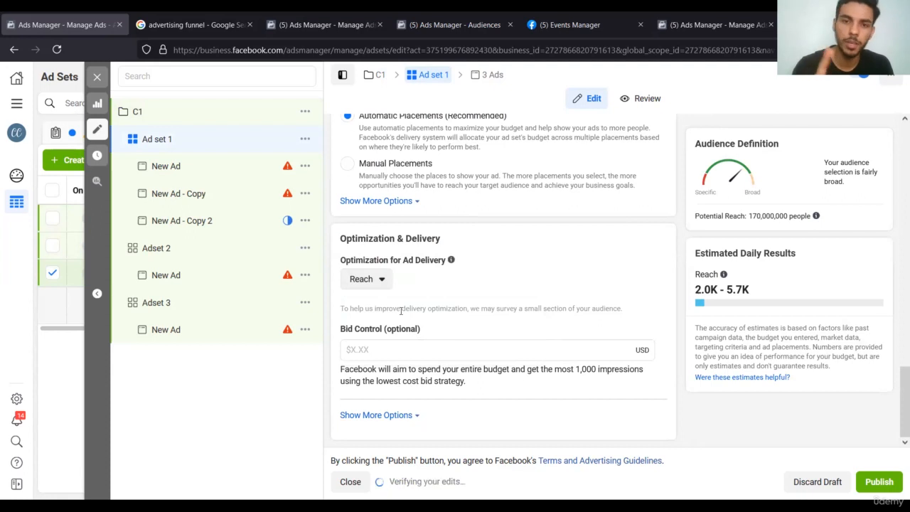
{"action": "scroll", "coordinate": [591, 206], "scroll_direction": "up", "scroll_amount": 4}
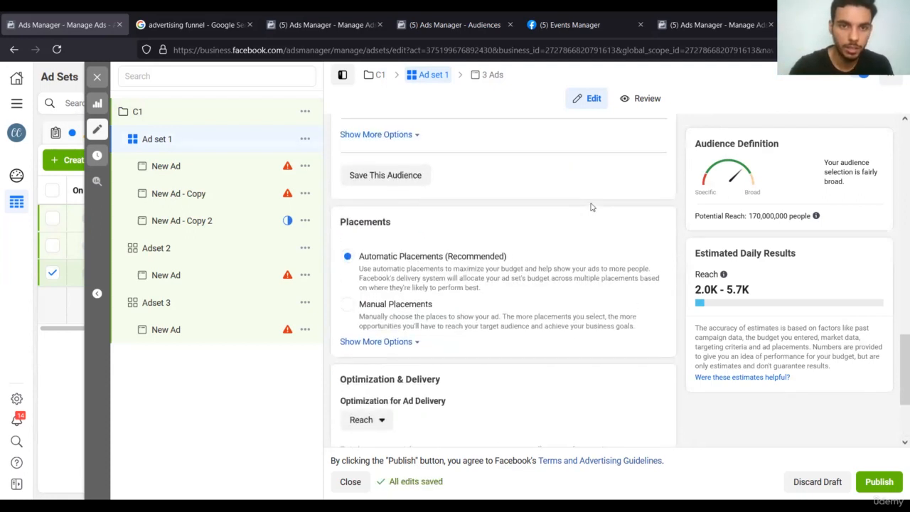
Open C1 and switch its objective from Reach to Brand awareness, confirming the warning.
{"action": "left_click", "coordinate": [236, 111]}
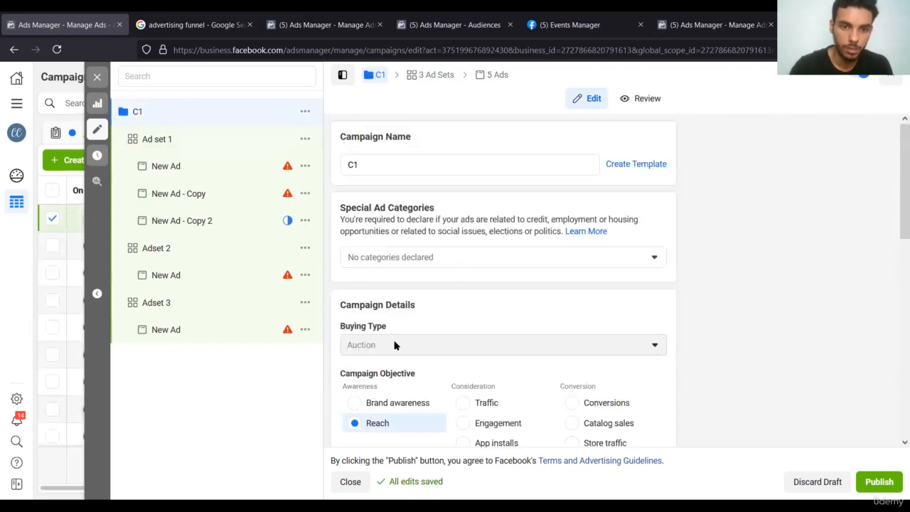
{"action": "scroll", "coordinate": [394, 347], "scroll_direction": "down", "scroll_amount": 1}
{"action": "left_click", "coordinate": [395, 312]}
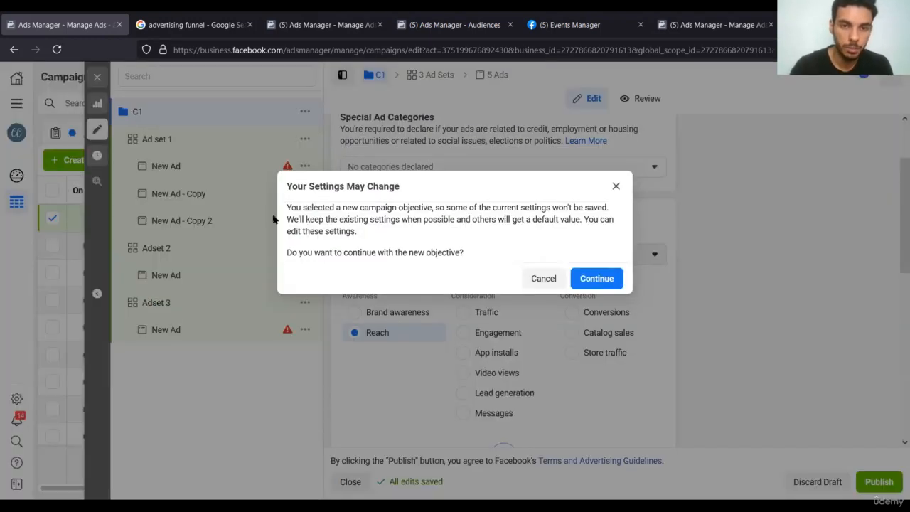
{"action": "left_click", "coordinate": [603, 281]}
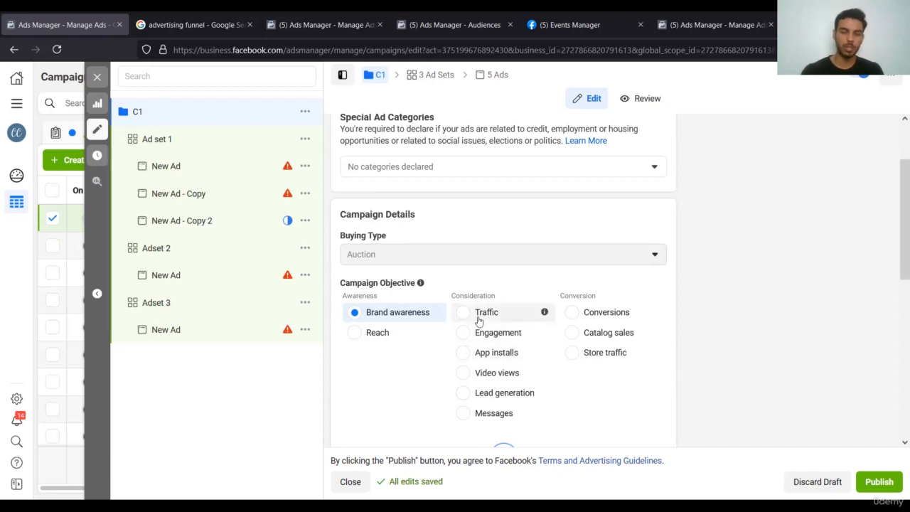
Switch C1's objective to Traffic and confirm in the Your Settings May Change dialog.
{"action": "left_click", "coordinate": [478, 320]}
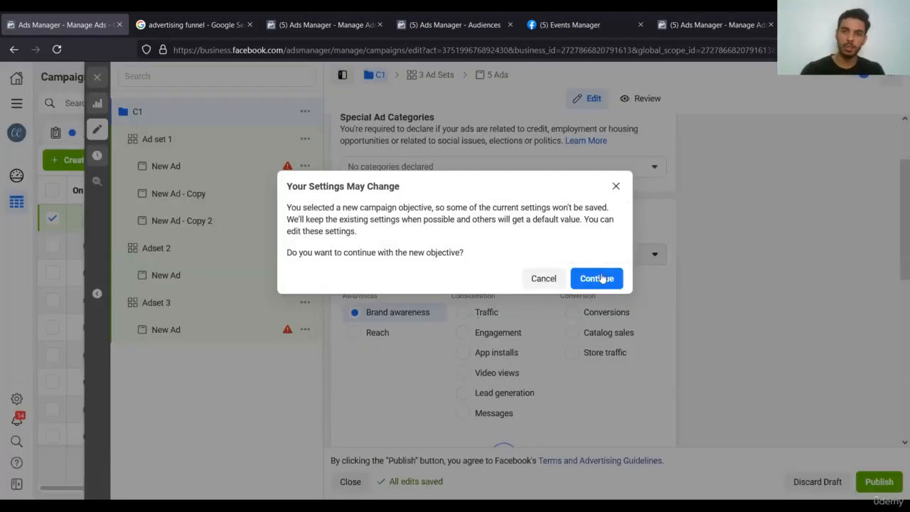
{"action": "left_click", "coordinate": [595, 281]}
{"action": "left_click", "coordinate": [463, 312]}
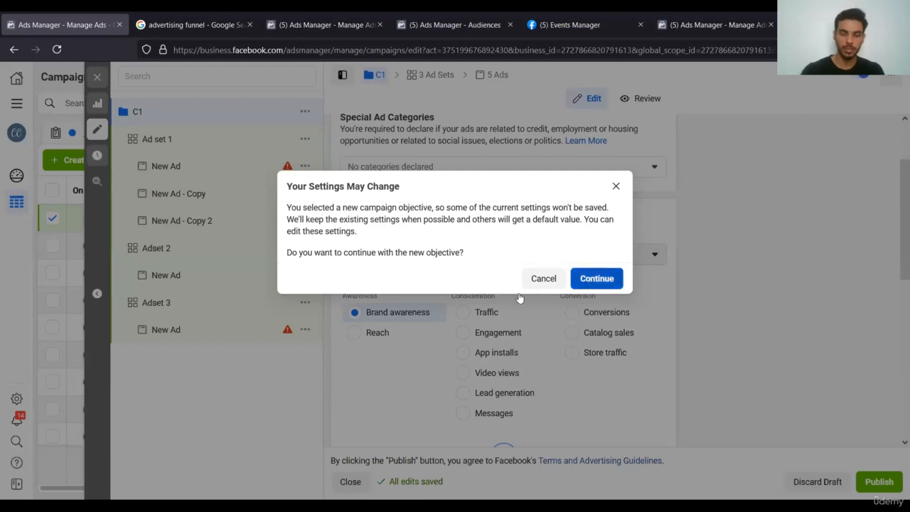
{"action": "left_click", "coordinate": [586, 278]}
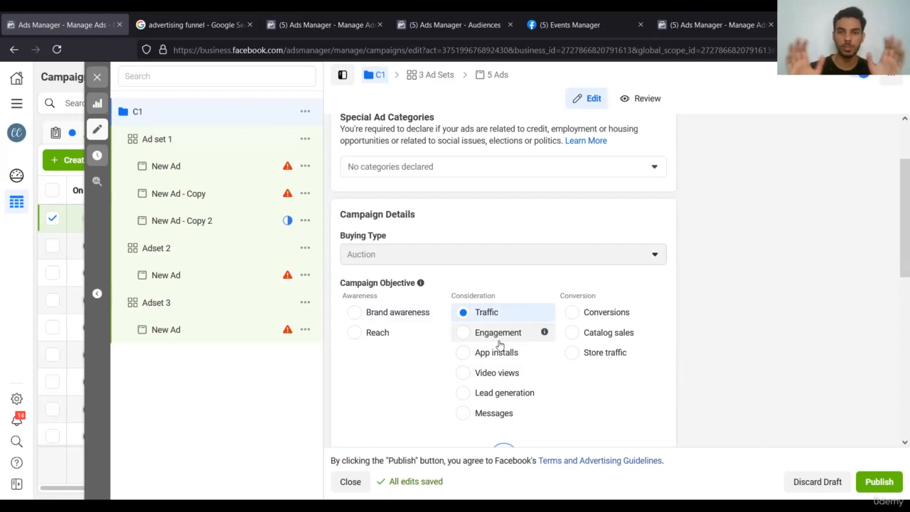
Cancel a further objective change to keep Traffic, glance at the funnel images tab, and return.
{"action": "left_click", "coordinate": [494, 383]}
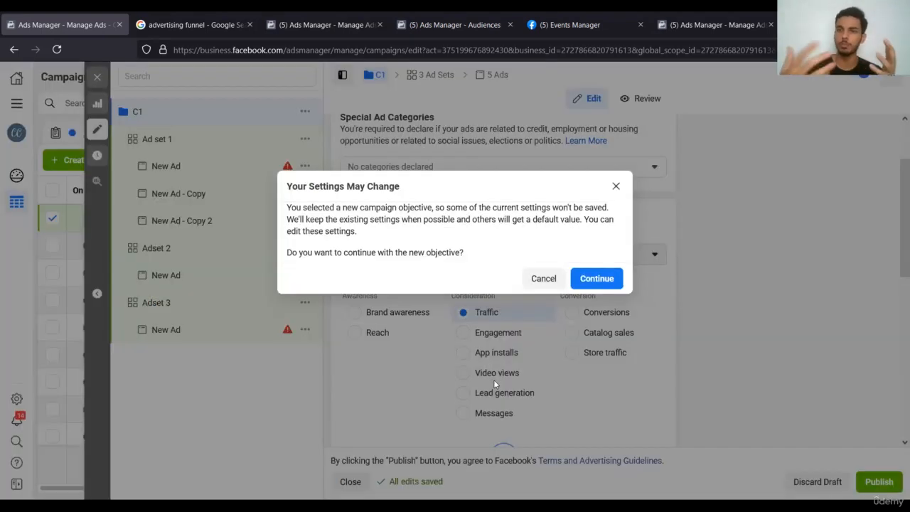
{"action": "left_click", "coordinate": [614, 186]}
{"action": "mouse_move", "coordinate": [546, 354]}
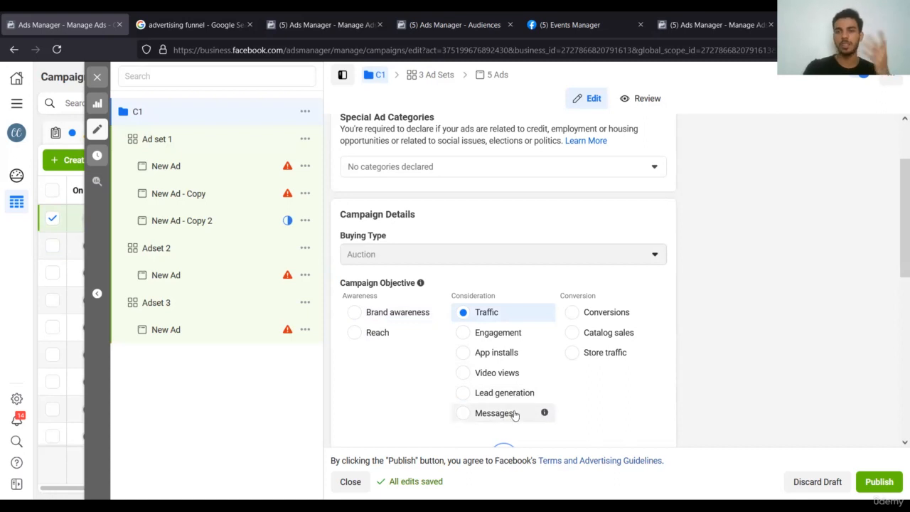
{"action": "mouse_move", "coordinate": [545, 375]}
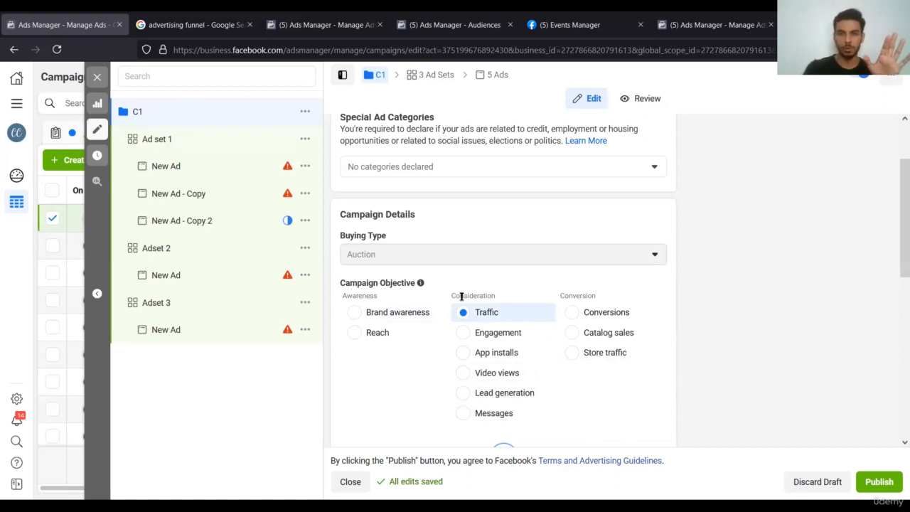
{"action": "left_click", "coordinate": [193, 24]}
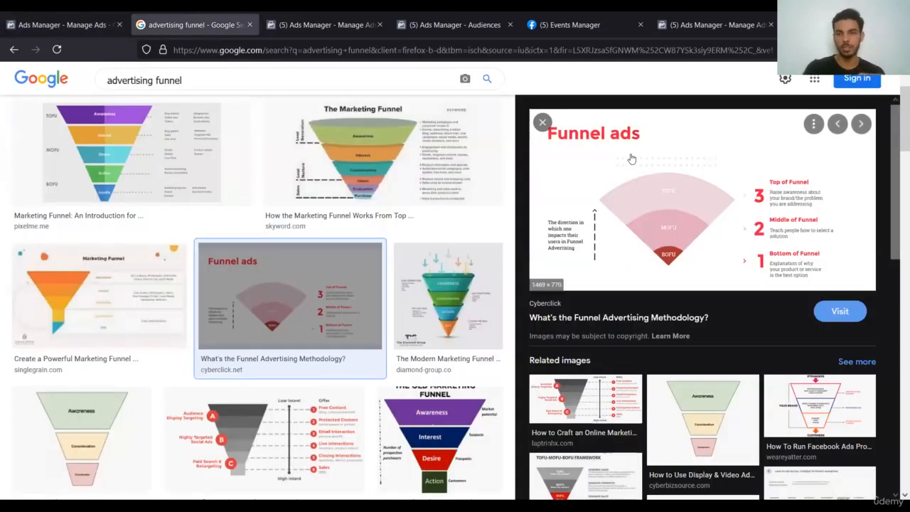
{"action": "left_click", "coordinate": [64, 25]}
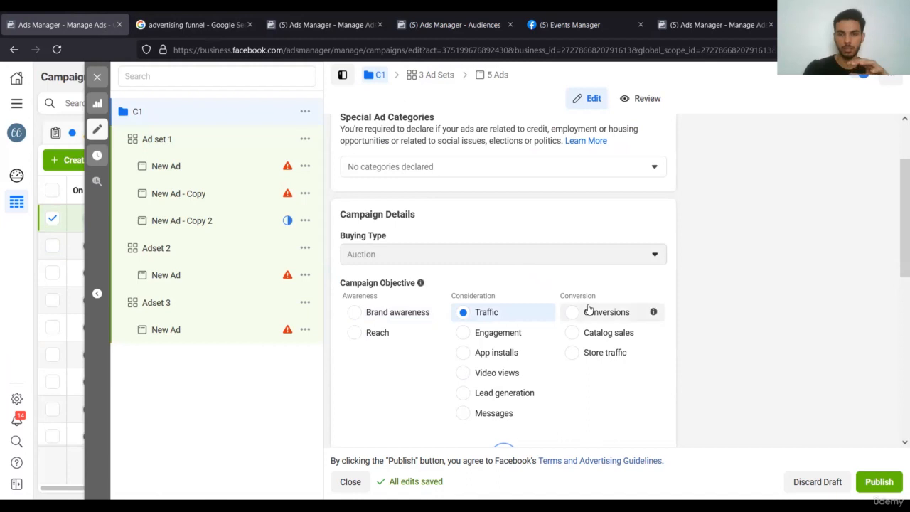
Switch C1's objective from Traffic to Conversions and confirm the change.
{"action": "left_click", "coordinate": [589, 311]}
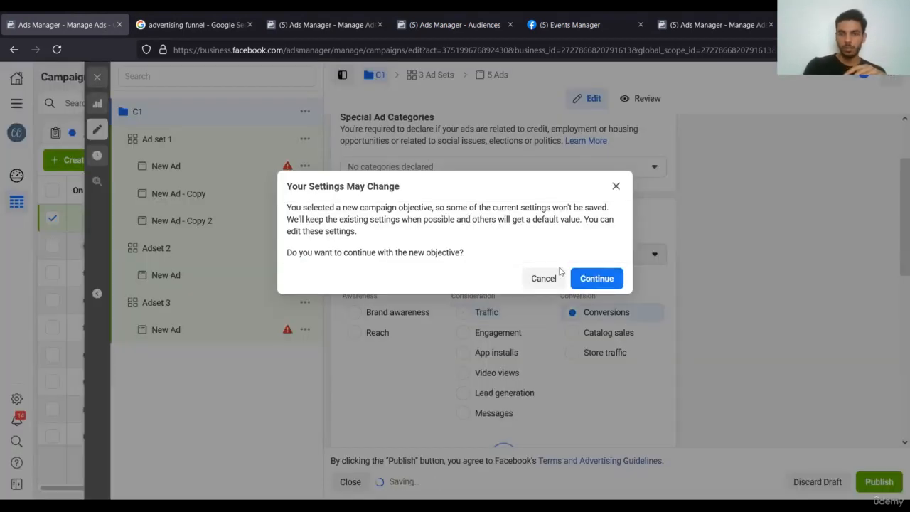
{"action": "left_click", "coordinate": [597, 278]}
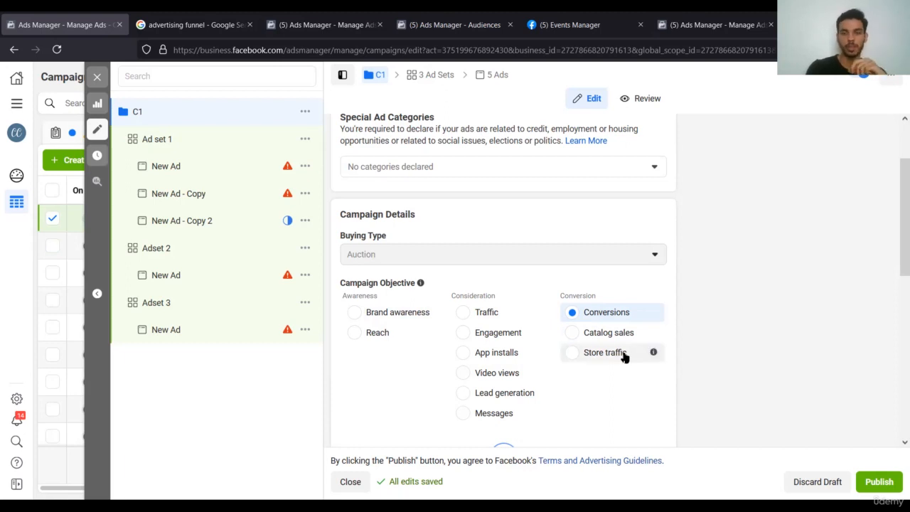
{"action": "left_click", "coordinate": [625, 358]}
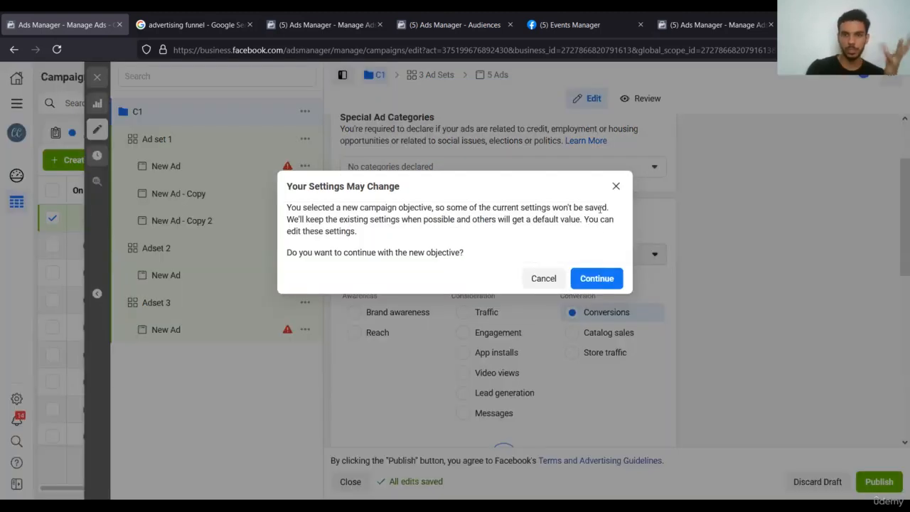
{"action": "left_click", "coordinate": [616, 186]}
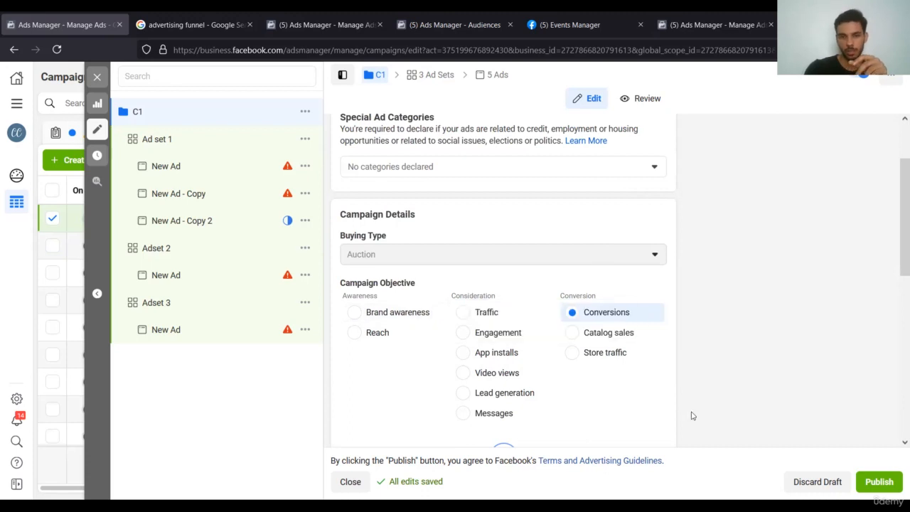
{"action": "scroll", "coordinate": [692, 415], "scroll_direction": "down", "scroll_amount": 2}
{"action": "scroll", "coordinate": [692, 415], "scroll_direction": "down", "scroll_amount": 1}
{"action": "scroll", "coordinate": [690, 412], "scroll_direction": "up", "scroll_amount": 1}
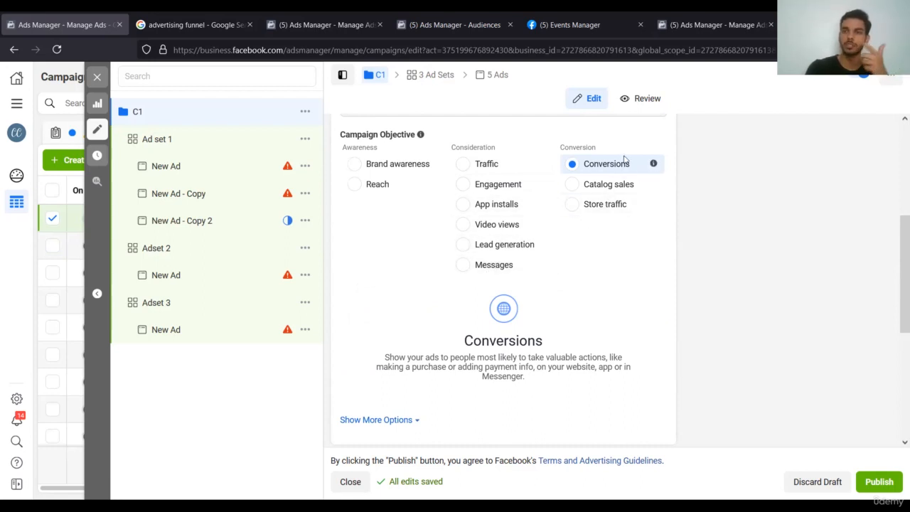
{"action": "left_click", "coordinate": [261, 155]}
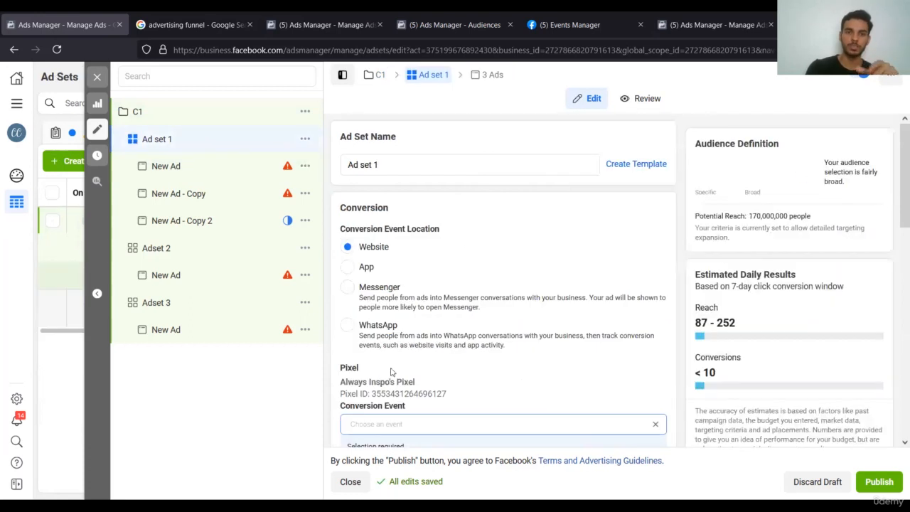
Scroll to Ad set 1's Conversion section and open the Conversion Event dropdown.
{"action": "scroll", "coordinate": [427, 365], "scroll_direction": "down", "scroll_amount": 2}
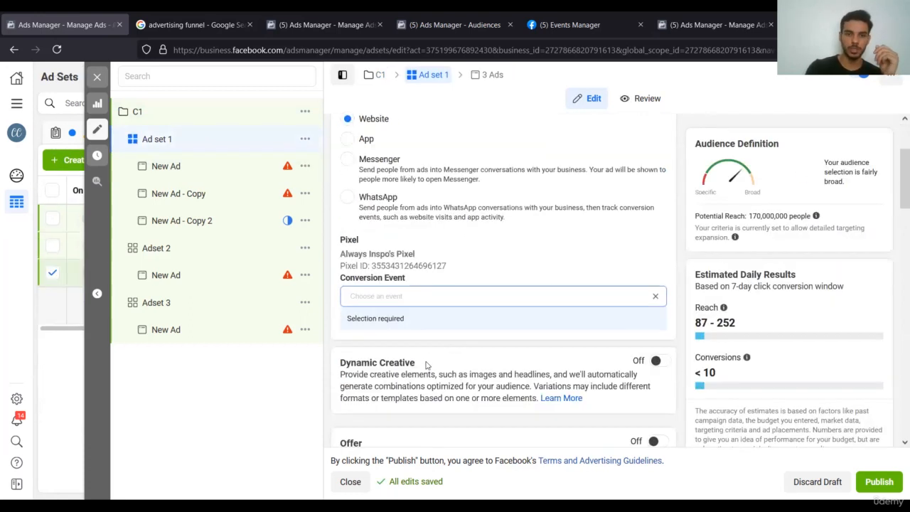
{"action": "scroll", "coordinate": [463, 291], "scroll_direction": "down", "scroll_amount": 1}
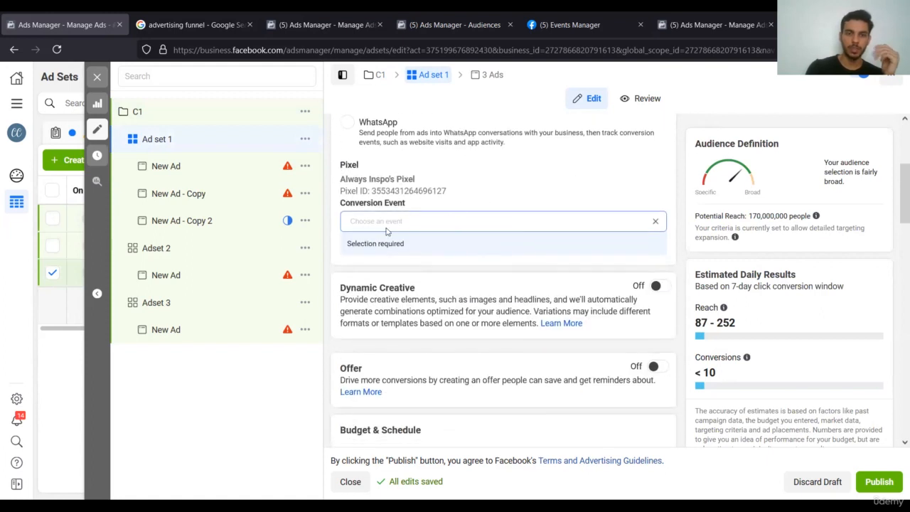
{"action": "left_click", "coordinate": [431, 220]}
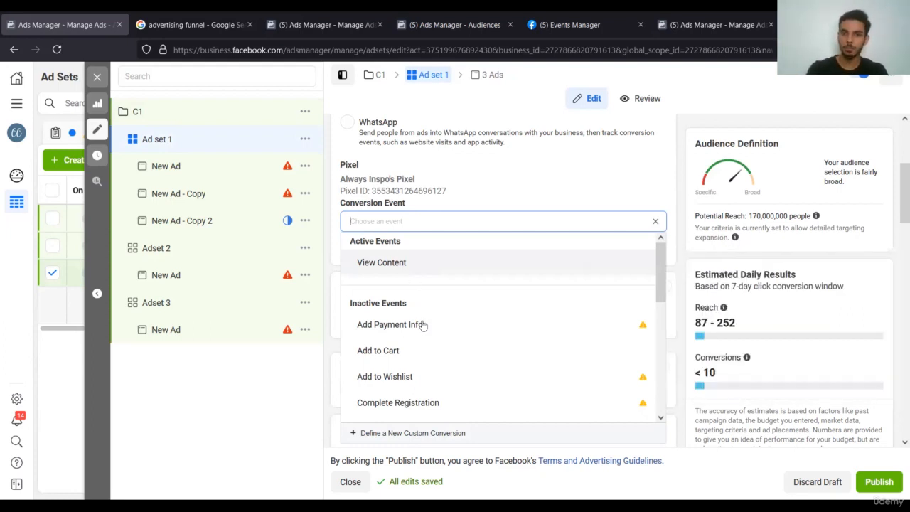
Scroll through the conversion events from Contact to Subscribe, then close the list without choosing one.
{"action": "scroll", "coordinate": [458, 326], "scroll_direction": "down", "scroll_amount": 1}
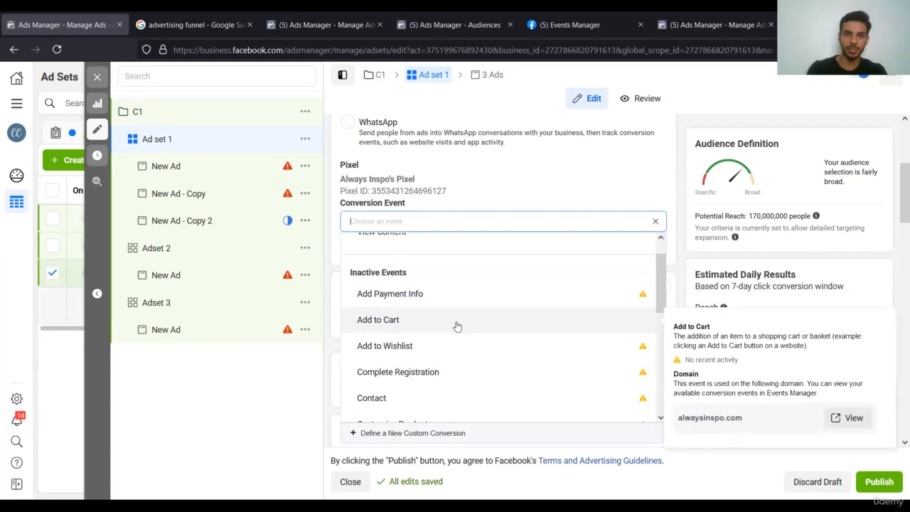
{"action": "scroll", "coordinate": [512, 320], "scroll_direction": "down", "scroll_amount": 1}
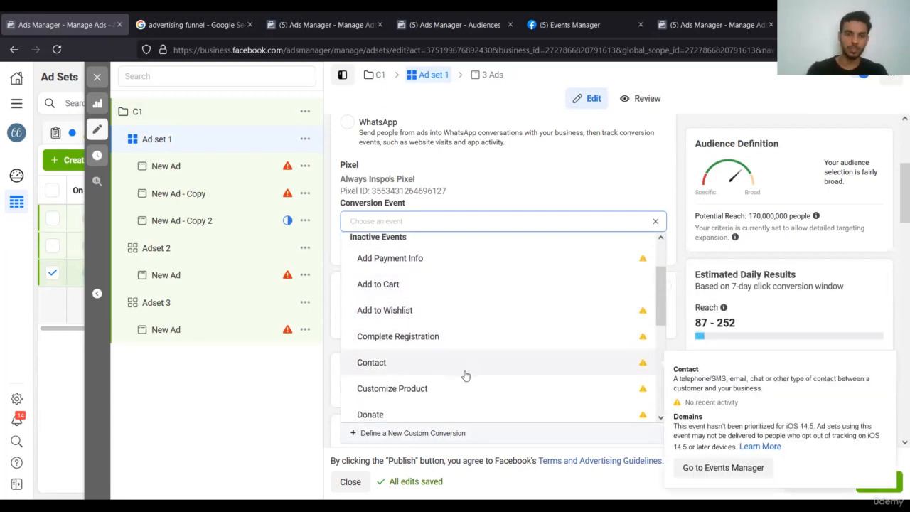
{"action": "scroll", "coordinate": [500, 356], "scroll_direction": "down", "scroll_amount": 2}
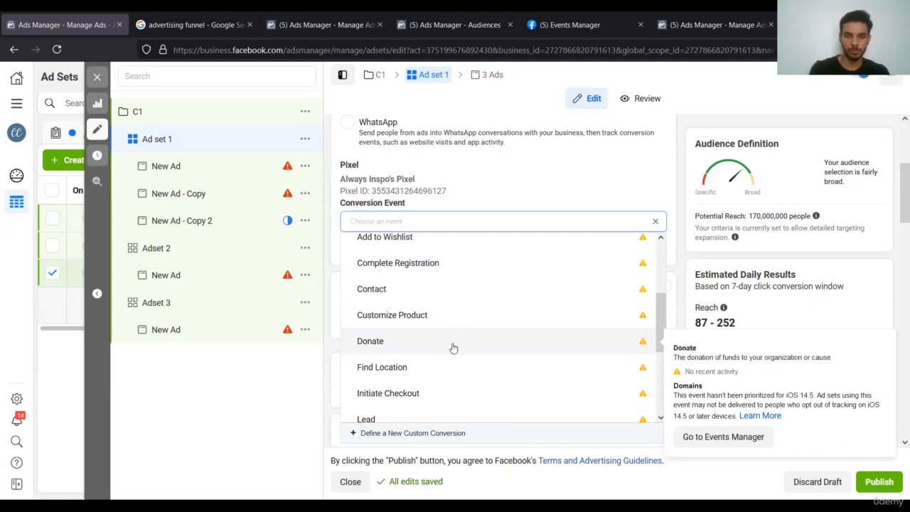
{"action": "scroll", "coordinate": [511, 367], "scroll_direction": "down", "scroll_amount": 1}
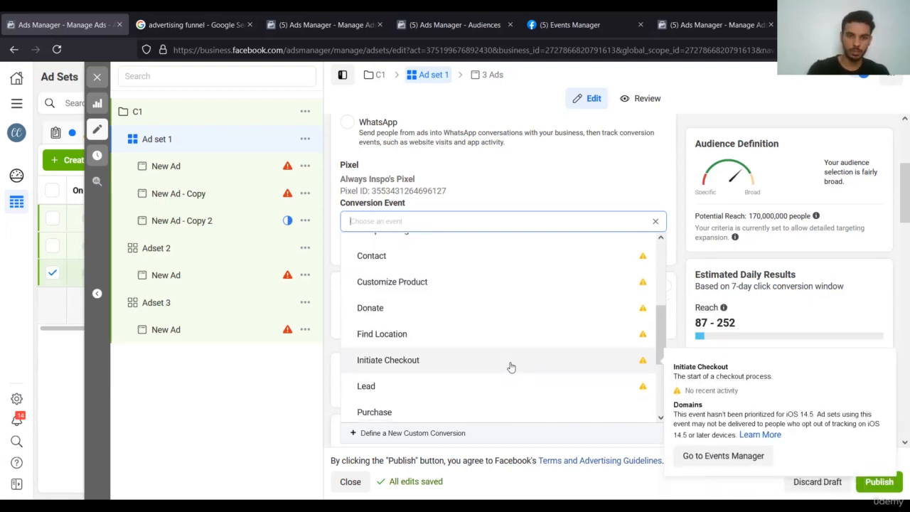
{"action": "scroll", "coordinate": [483, 375], "scroll_direction": "down", "scroll_amount": 1}
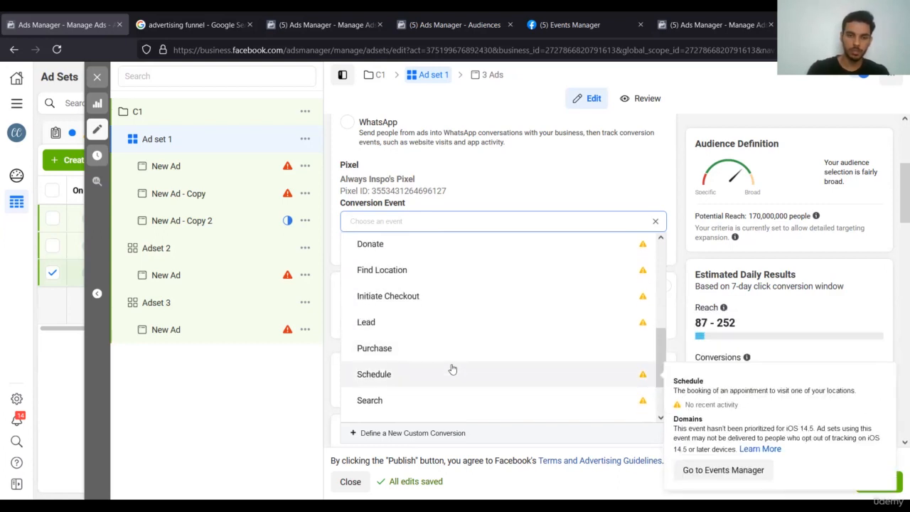
{"action": "scroll", "coordinate": [451, 359], "scroll_direction": "down", "scroll_amount": 1}
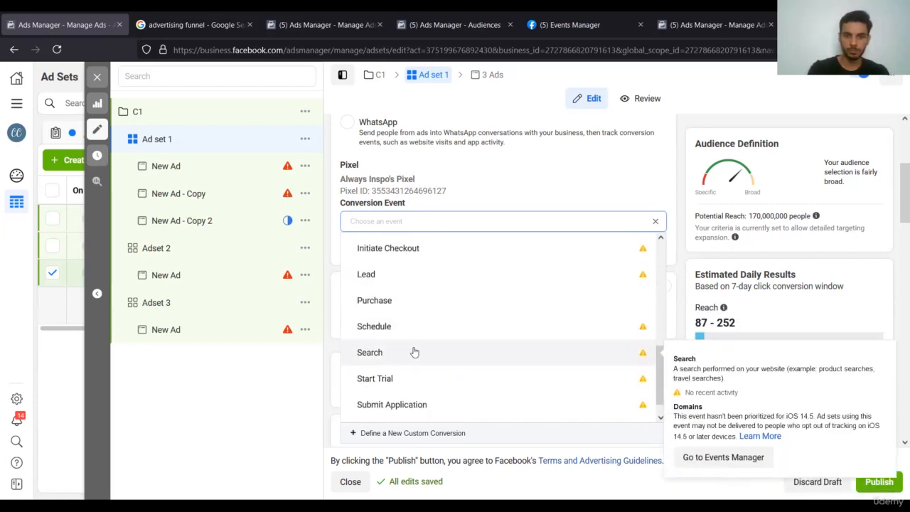
{"action": "scroll", "coordinate": [486, 396], "scroll_direction": "down", "scroll_amount": 1}
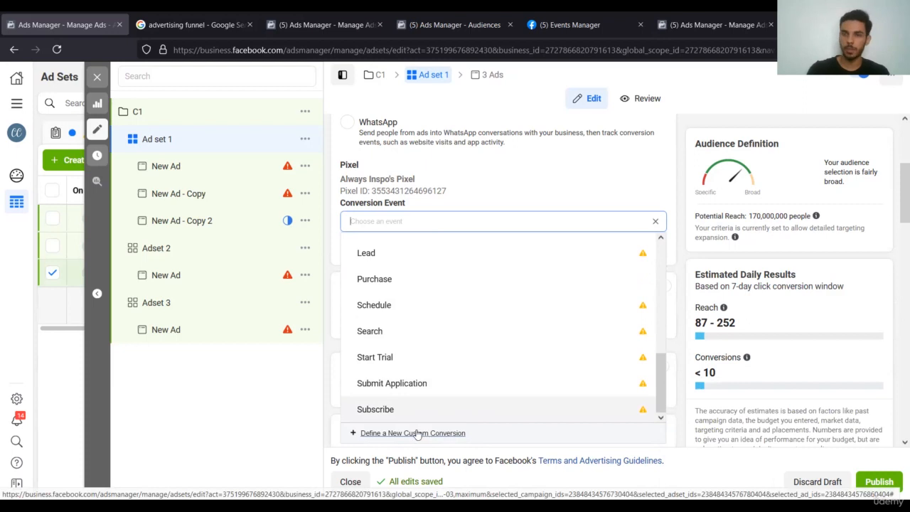
{"action": "left_click", "coordinate": [315, 438]}
{"action": "scroll", "coordinate": [494, 346], "scroll_direction": "down", "scroll_amount": 1}
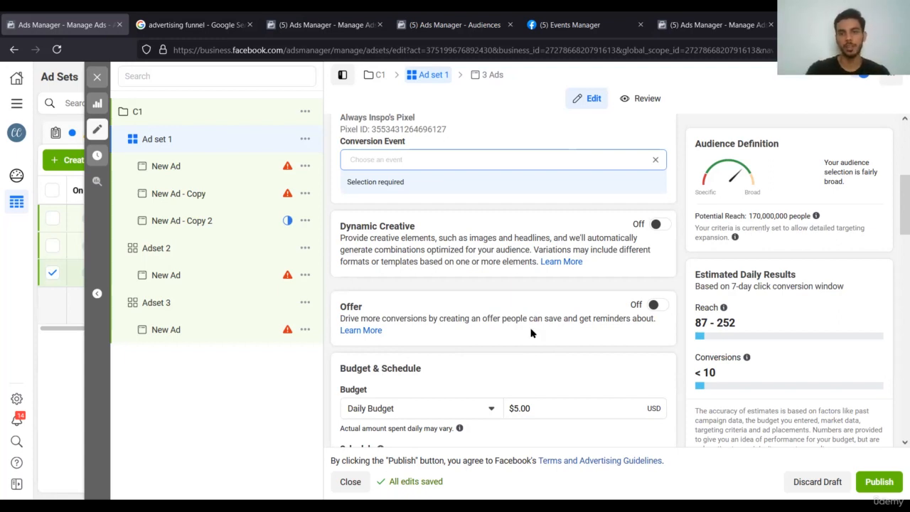
Review Ad set 1's Budget, Schedule, Placements and Optimization sections, then close the editor without publishing.
{"action": "scroll", "coordinate": [531, 333], "scroll_direction": "down", "scroll_amount": 2}
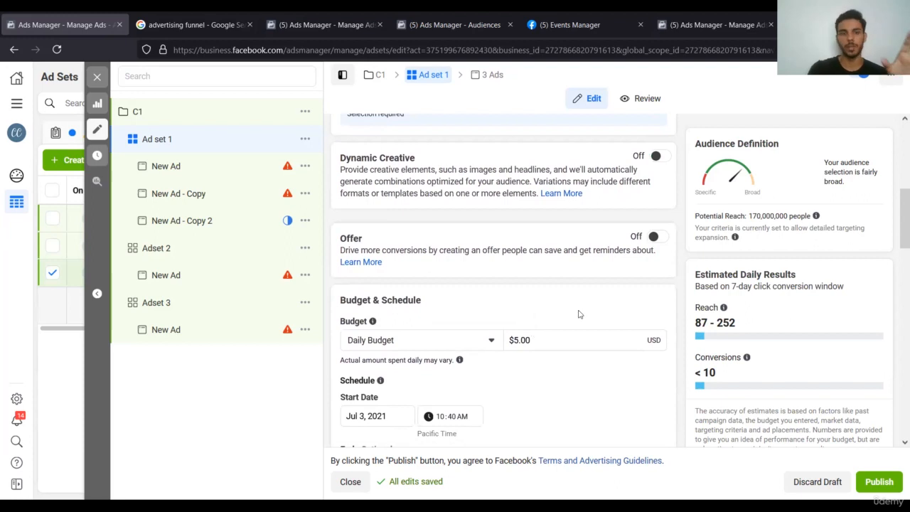
{"action": "scroll", "coordinate": [591, 313], "scroll_direction": "down", "scroll_amount": 2}
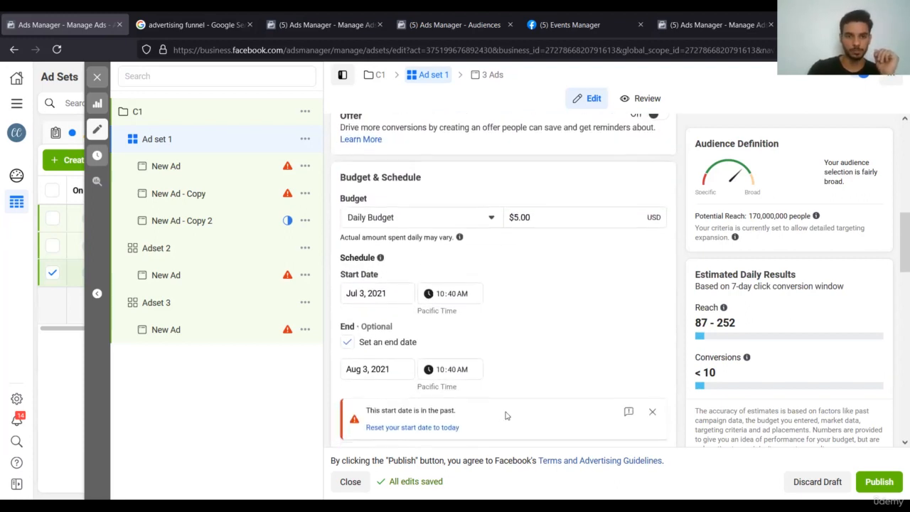
{"action": "scroll", "coordinate": [507, 416], "scroll_direction": "down", "scroll_amount": 6}
{"action": "scroll", "coordinate": [506, 417], "scroll_direction": "down", "scroll_amount": 5}
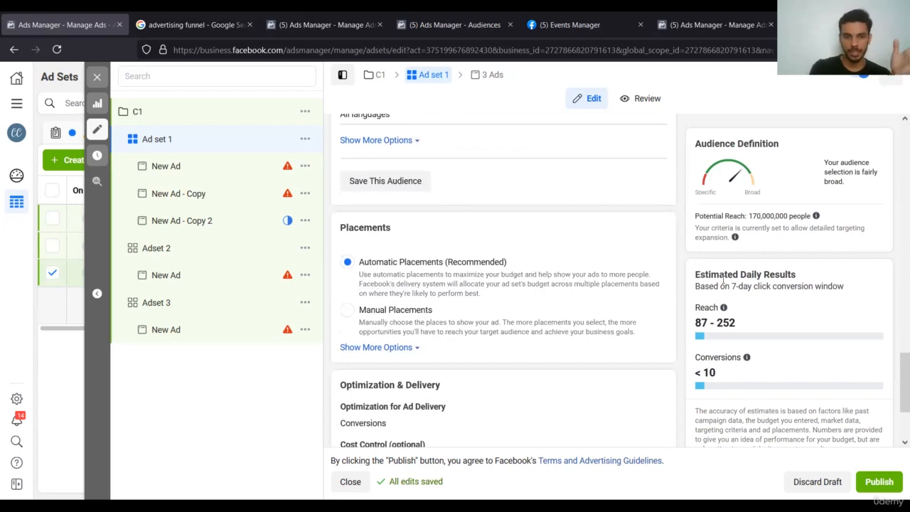
{"action": "scroll", "coordinate": [572, 261], "scroll_direction": "down", "scroll_amount": 2}
{"action": "scroll", "coordinate": [572, 261], "scroll_direction": "up", "scroll_amount": 1}
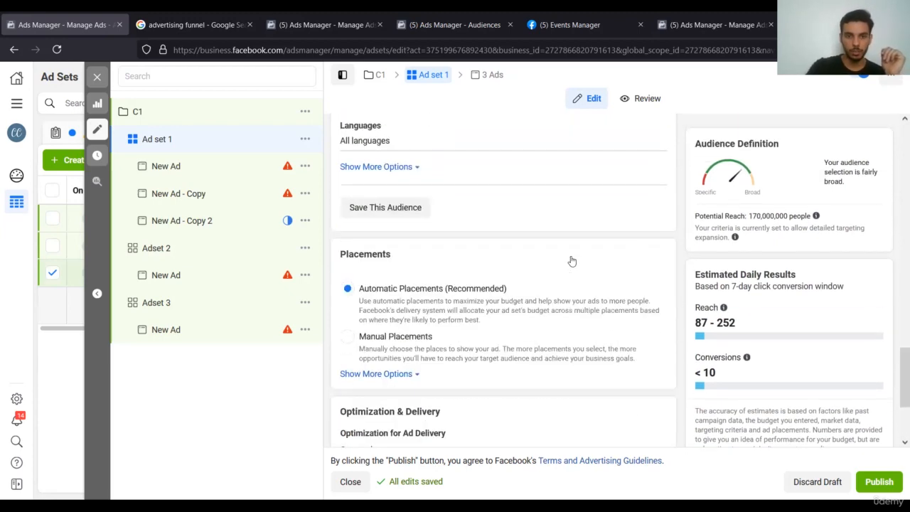
{"action": "scroll", "coordinate": [571, 260], "scroll_direction": "down", "scroll_amount": 3}
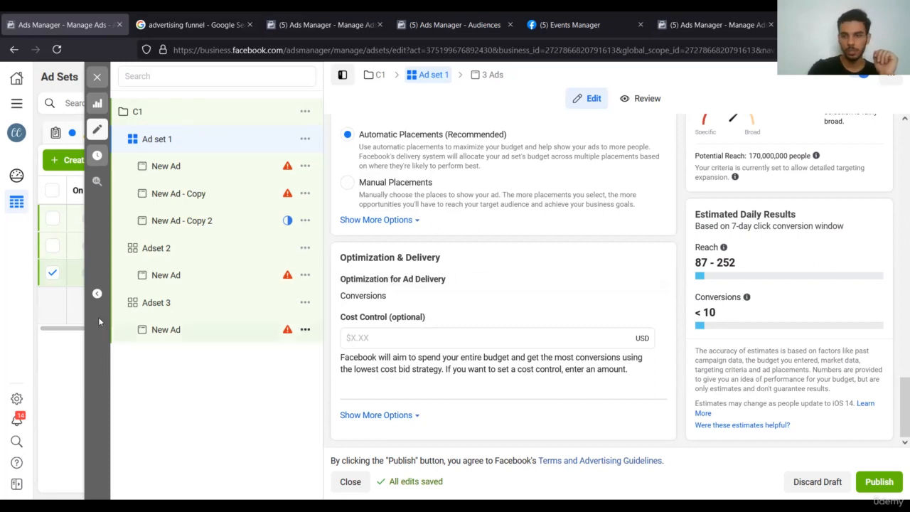
{"action": "left_click", "coordinate": [100, 79]}
{"action": "left_click", "coordinate": [475, 278]}
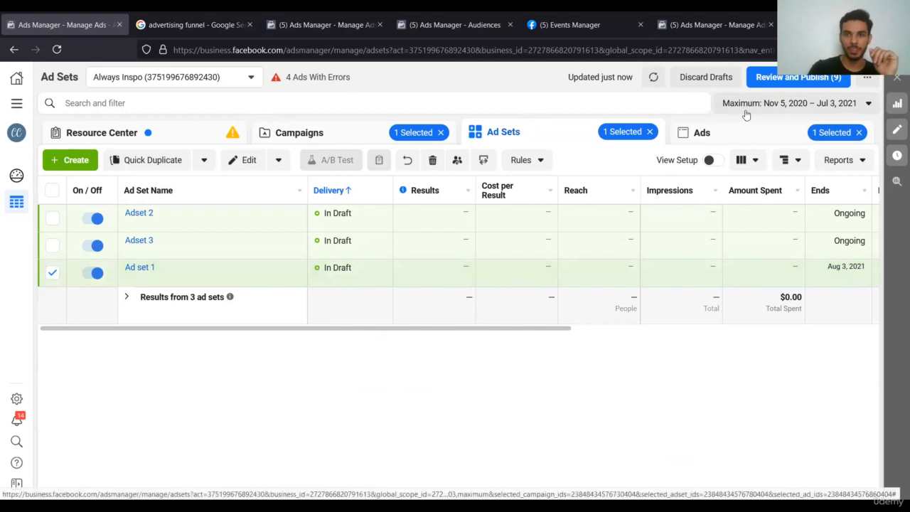
Set the reporting date range to Nov 5, 2020 and show the Campaigns table.
{"action": "left_click", "coordinate": [797, 103]}
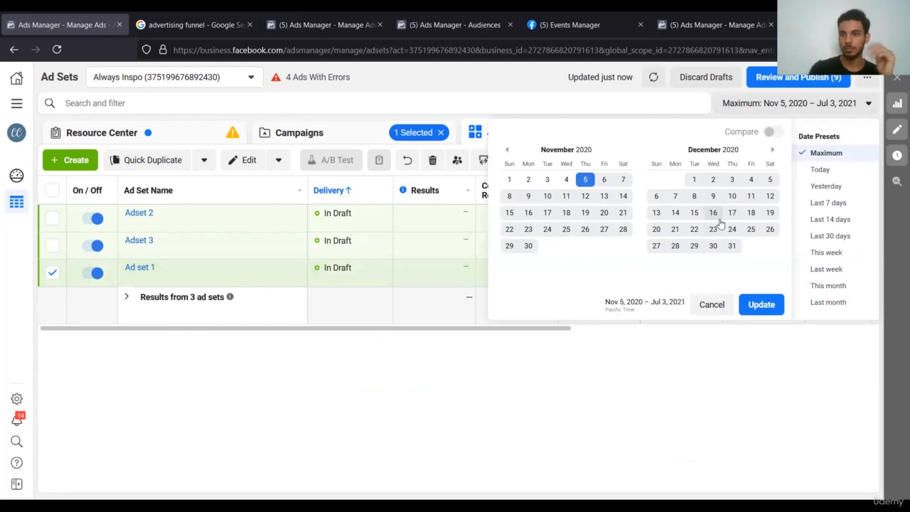
{"action": "left_click", "coordinate": [585, 179]}
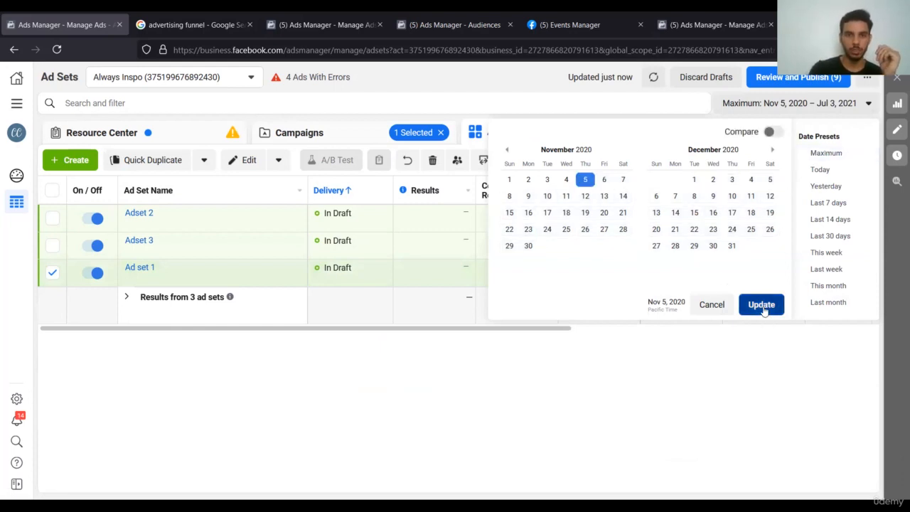
{"action": "left_click", "coordinate": [762, 306]}
{"action": "left_click", "coordinate": [400, 130]}
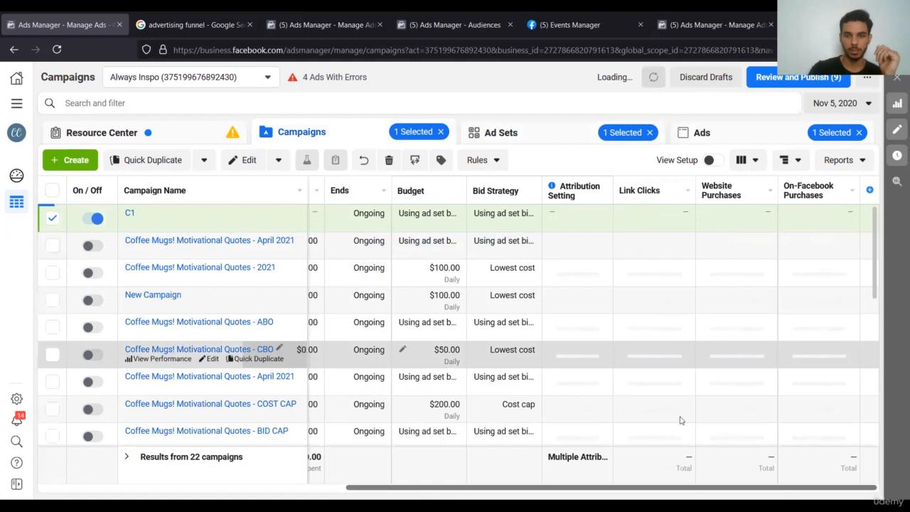
Try the Last month preset, then reset the reporting range to Maximum (Nov 5, 2020 – Jul 3, 2021).
{"action": "left_click", "coordinate": [853, 101]}
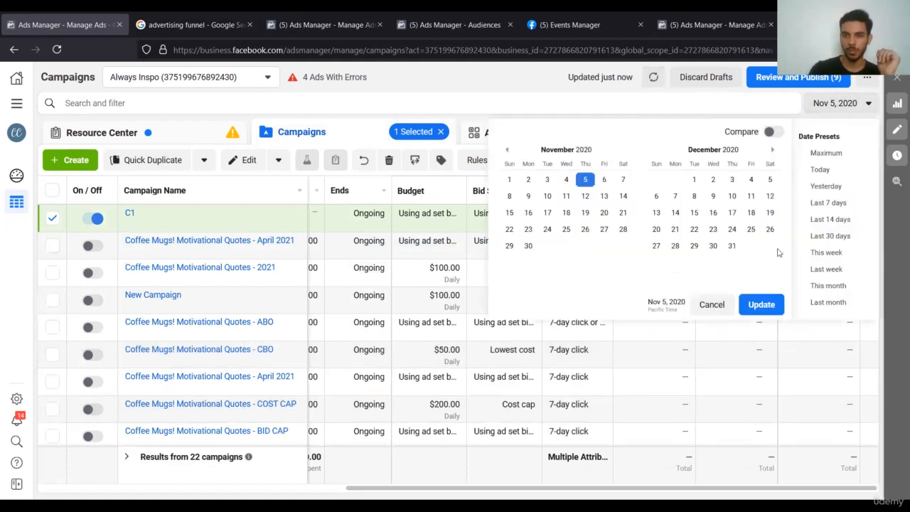
{"action": "left_click", "coordinate": [824, 303]}
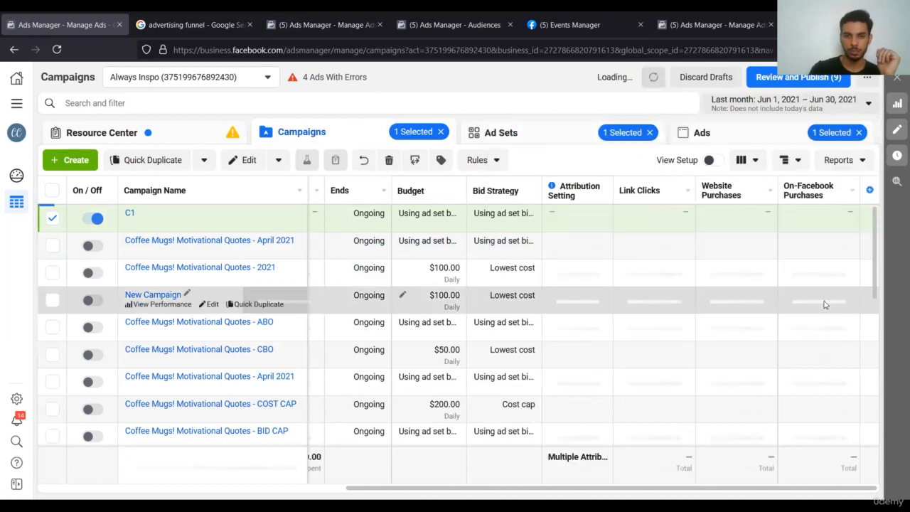
{"action": "left_click", "coordinate": [827, 99]}
{"action": "left_click", "coordinate": [825, 151]}
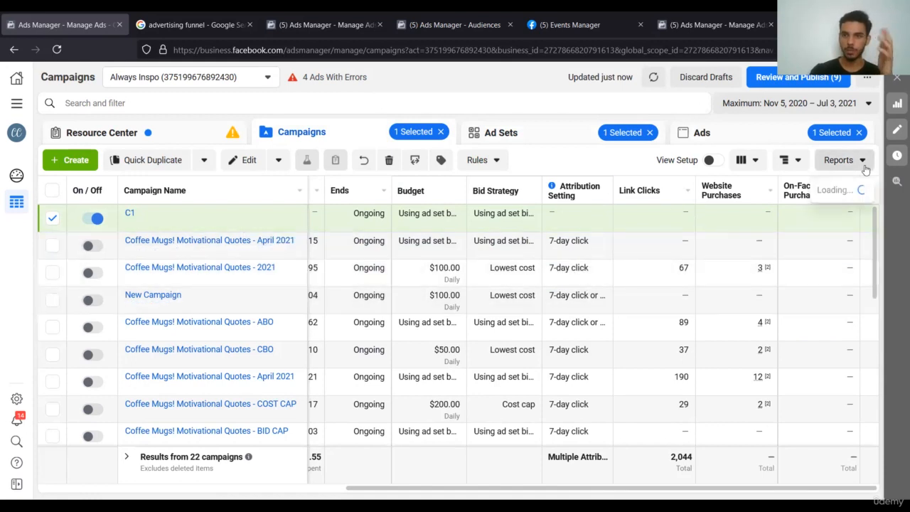
Browse the Reports Breakdown menu's By Time and By Delivery options.
{"action": "left_click", "coordinate": [865, 169]}
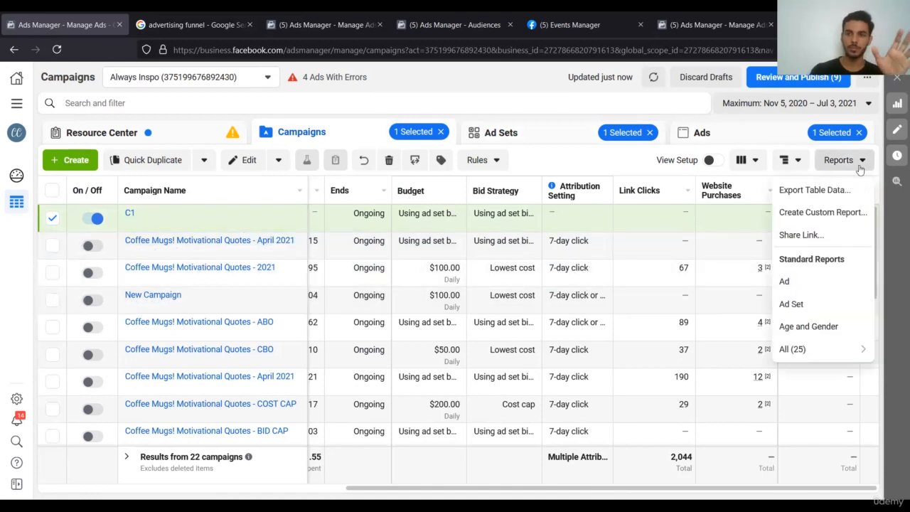
{"action": "left_click", "coordinate": [789, 160]}
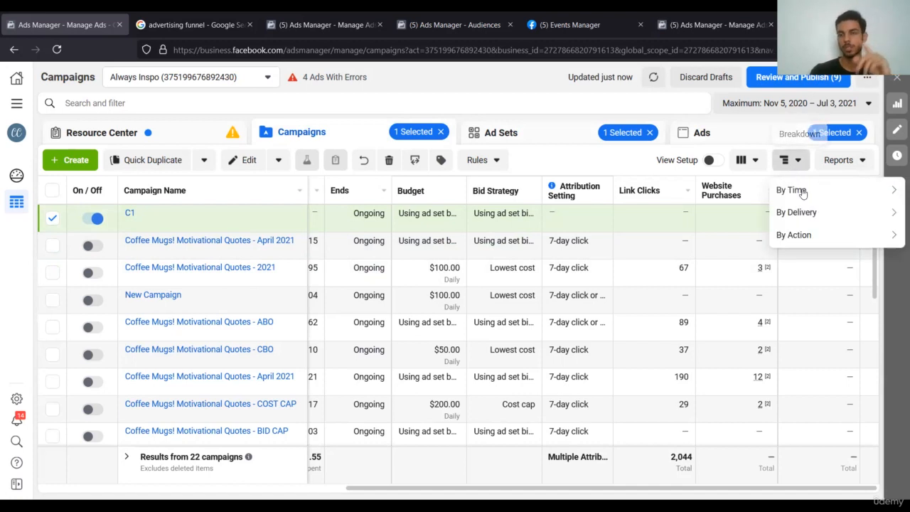
{"action": "mouse_move", "coordinate": [805, 197]}
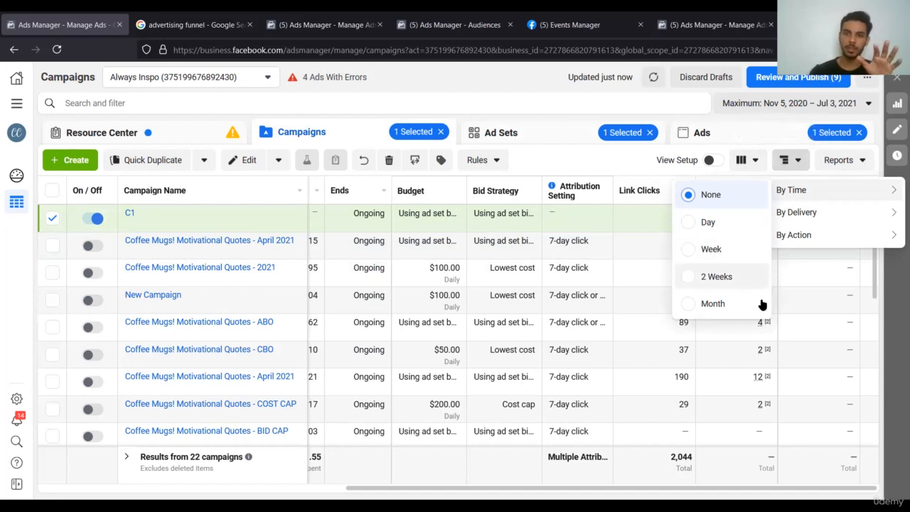
{"action": "mouse_move", "coordinate": [803, 226]}
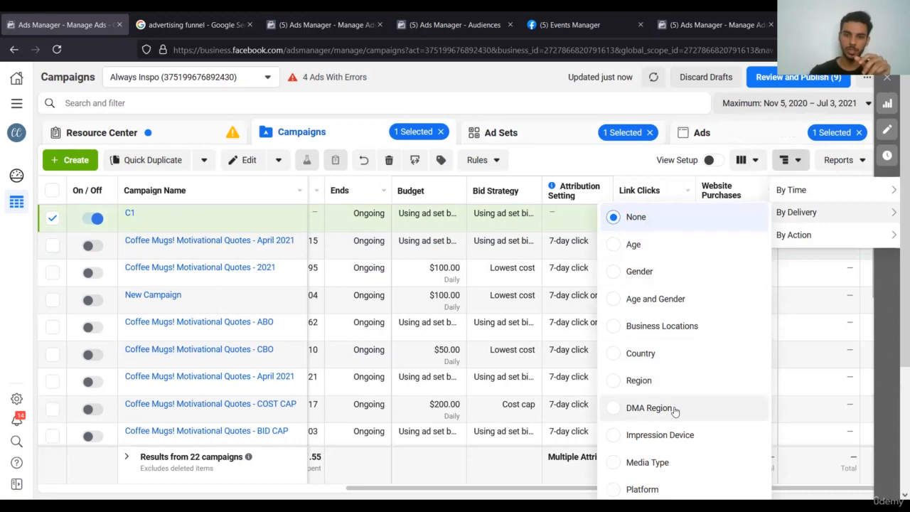
{"action": "scroll", "coordinate": [675, 411], "scroll_direction": "down", "scroll_amount": 3}
{"action": "scroll", "coordinate": [676, 412], "scroll_direction": "up", "scroll_amount": 3}
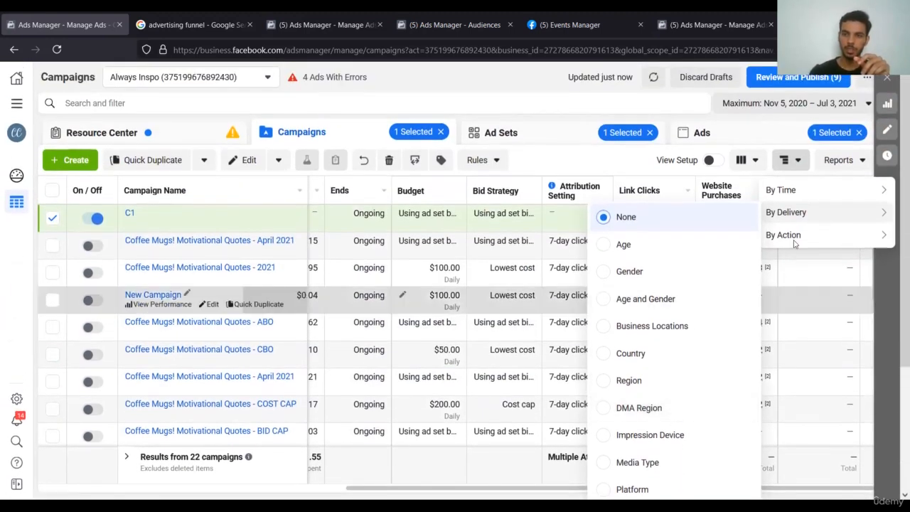
{"action": "mouse_move", "coordinate": [795, 242]}
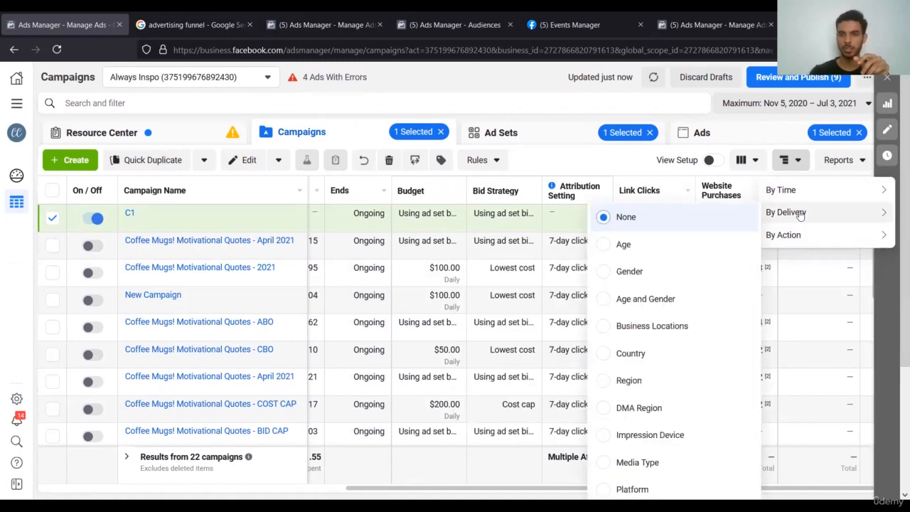
{"action": "scroll", "coordinate": [684, 325], "scroll_direction": "down", "scroll_amount": 2}
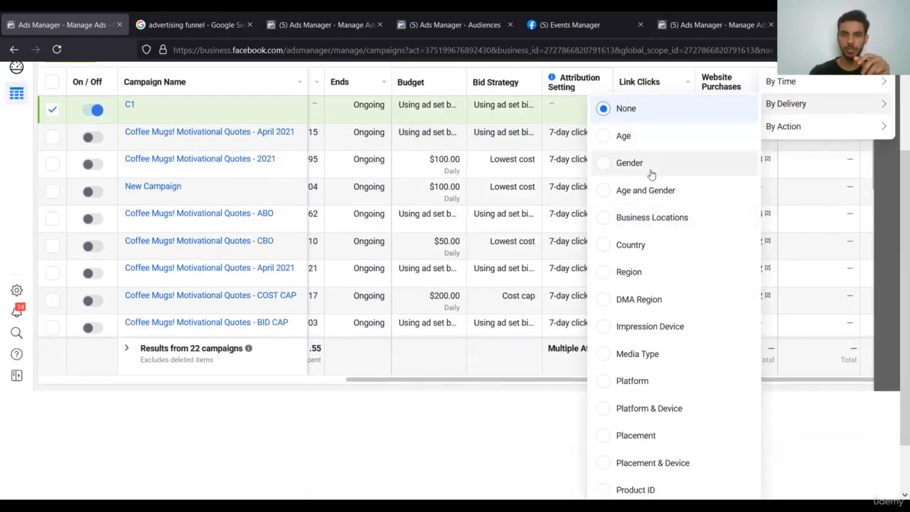
{"action": "scroll", "coordinate": [632, 386], "scroll_direction": "down", "scroll_amount": 1}
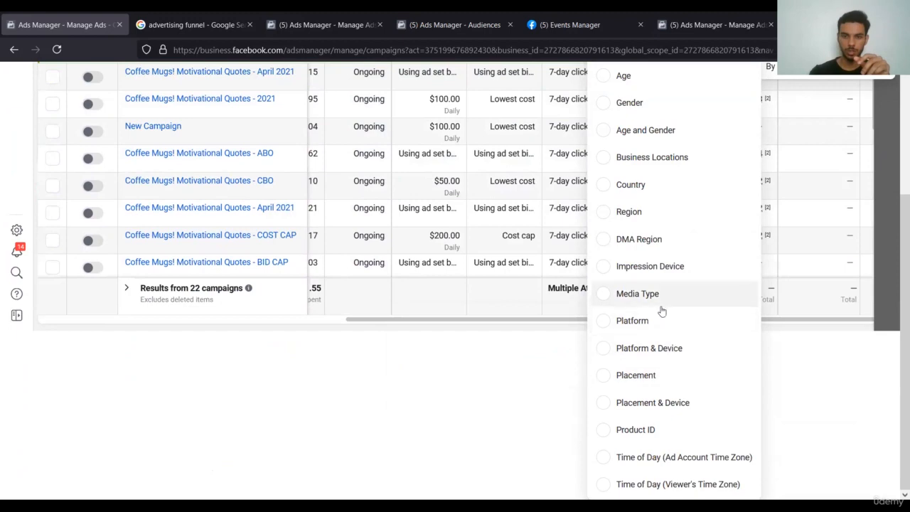
{"action": "scroll", "coordinate": [662, 311], "scroll_direction": "up", "scroll_amount": 3}
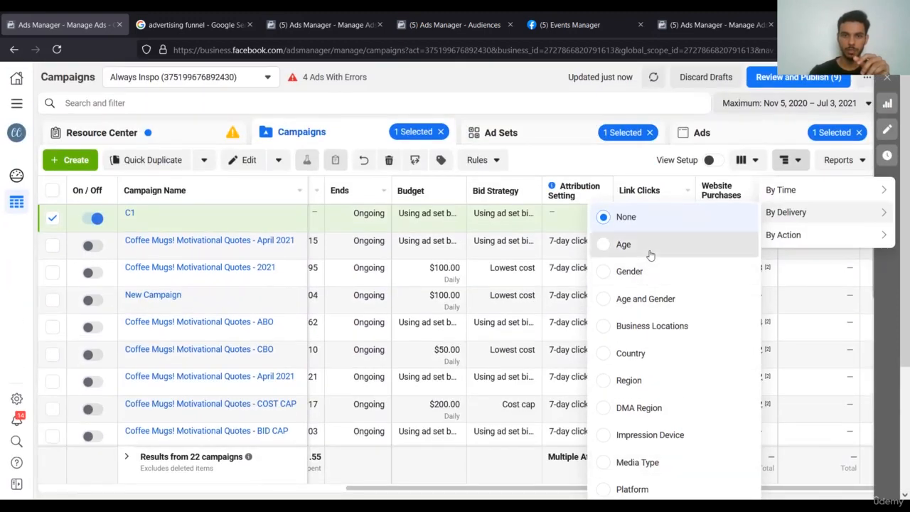
Break the campaign results down by Age and scroll the table back left.
{"action": "left_click", "coordinate": [649, 249]}
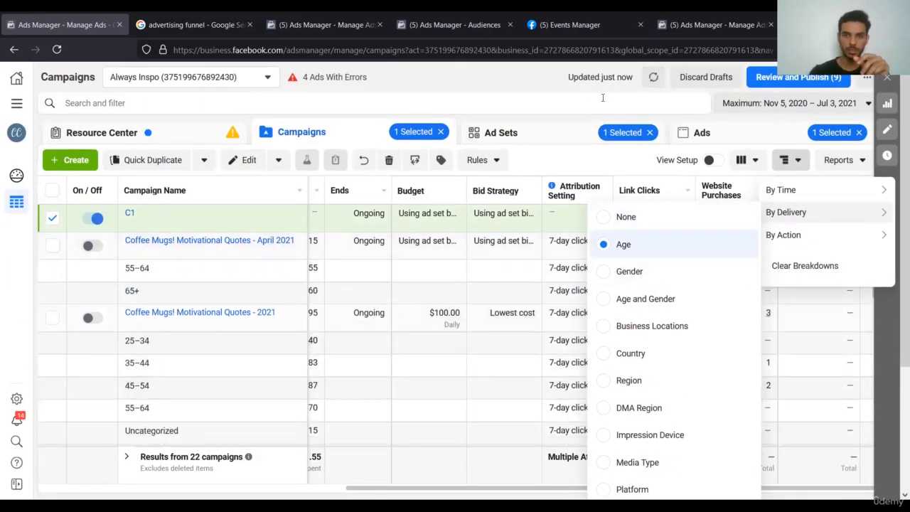
{"action": "left_click", "coordinate": [575, 80]}
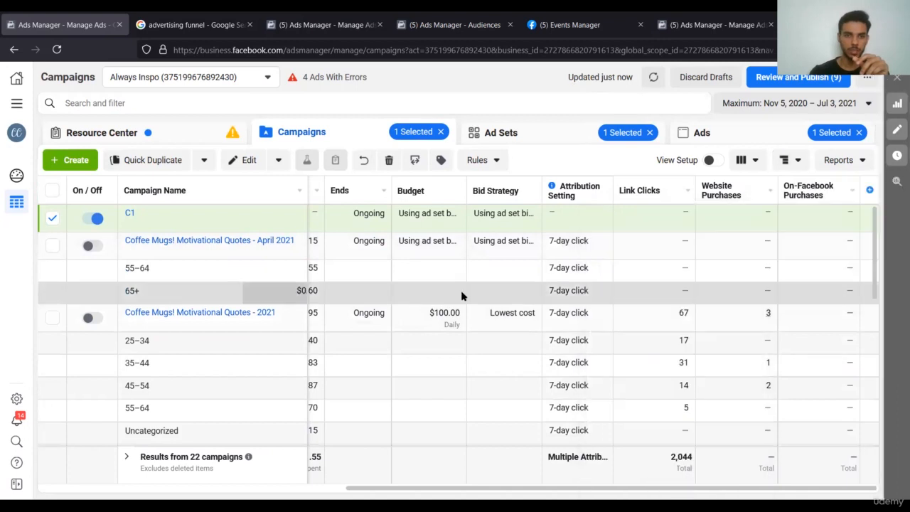
{"action": "scroll", "coordinate": [464, 296], "scroll_direction": "left", "scroll_amount": 3}
{"action": "scroll", "coordinate": [463, 297], "scroll_direction": "left", "scroll_amount": 3}
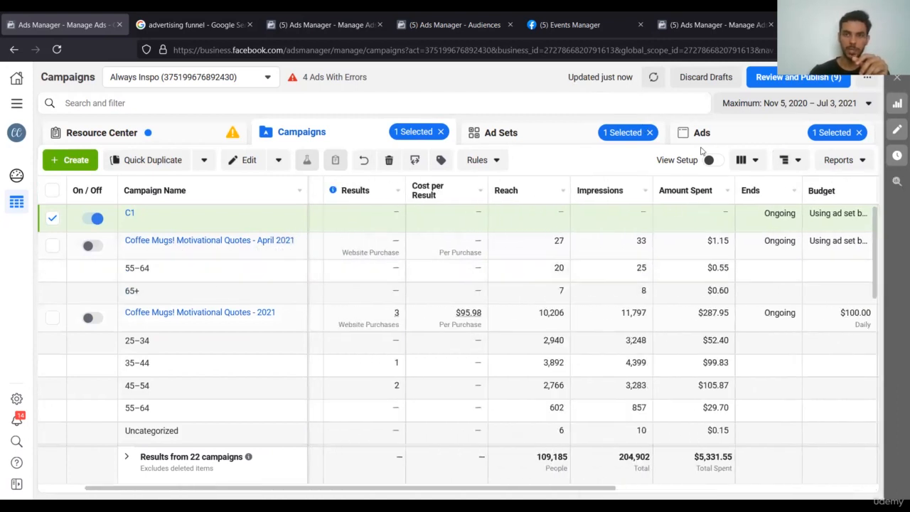
{"action": "left_click", "coordinate": [755, 161]}
{"action": "left_click", "coordinate": [413, 267]}
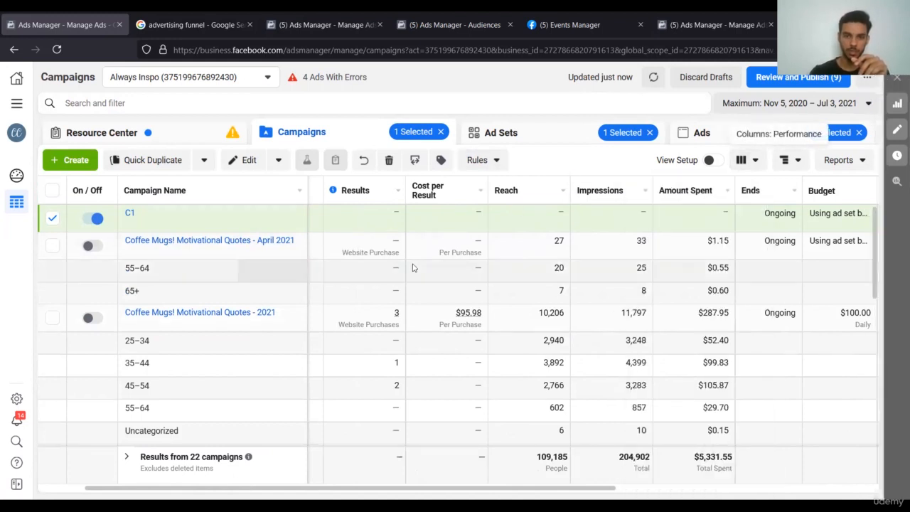
{"action": "scroll", "coordinate": [413, 267], "scroll_direction": "left", "scroll_amount": 2}
{"action": "scroll", "coordinate": [413, 268], "scroll_direction": "right", "scroll_amount": 1}
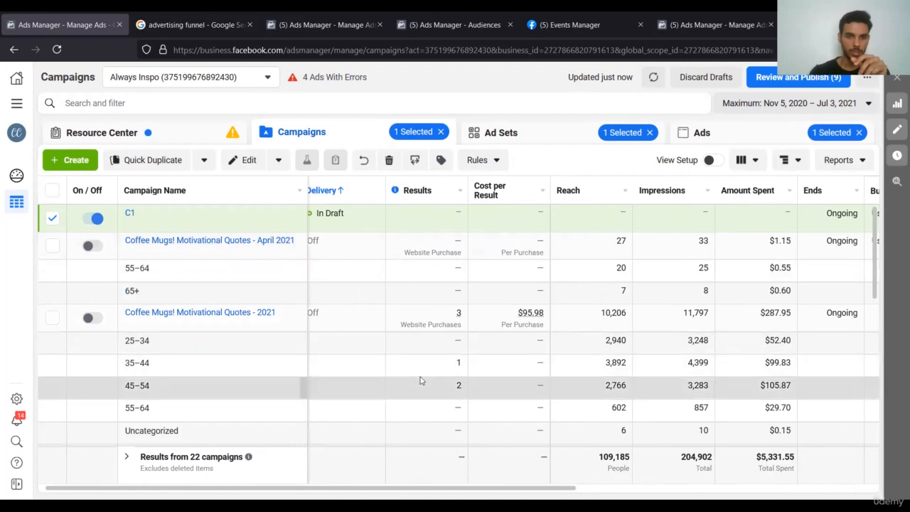
{"action": "scroll", "coordinate": [421, 381], "scroll_direction": "down", "scroll_amount": 1}
{"action": "scroll", "coordinate": [421, 381], "scroll_direction": "up", "scroll_amount": 1}
{"action": "mouse_move", "coordinate": [246, 326]}
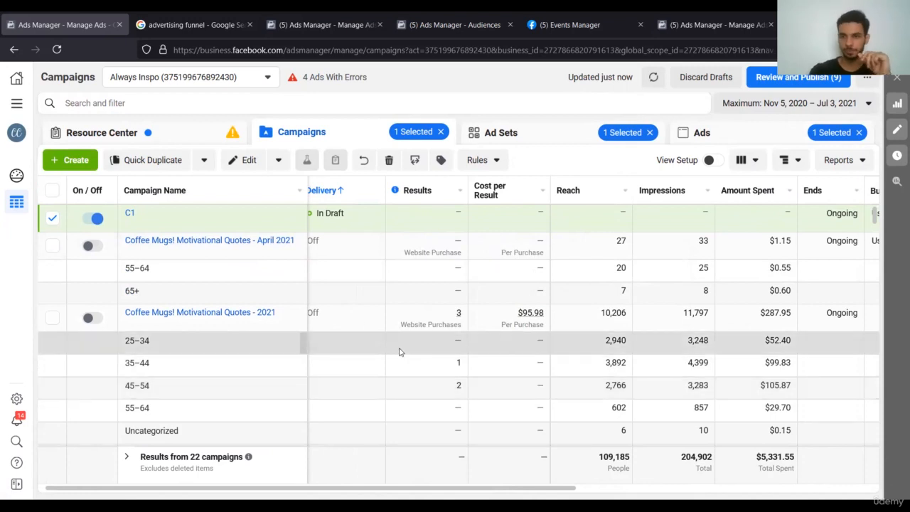
Browse the By Delivery breakdown options such as Age, Gender, Country and Placement.
{"action": "left_click", "coordinate": [795, 162]}
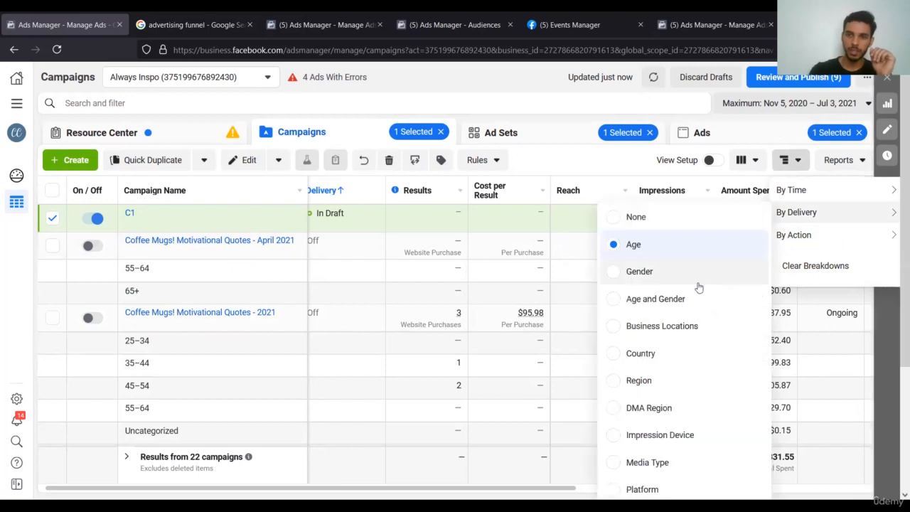
{"action": "scroll", "coordinate": [681, 365], "scroll_direction": "down", "scroll_amount": 1}
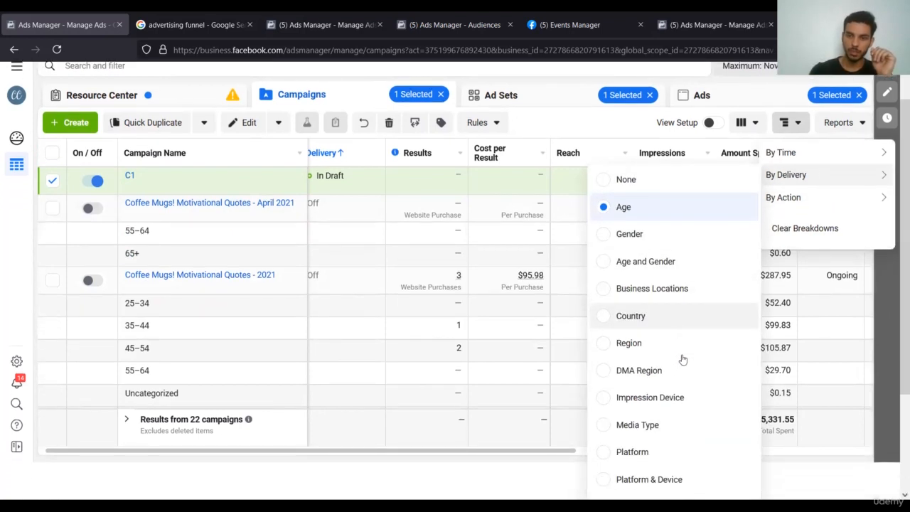
{"action": "scroll", "coordinate": [683, 380], "scroll_direction": "down", "scroll_amount": 2}
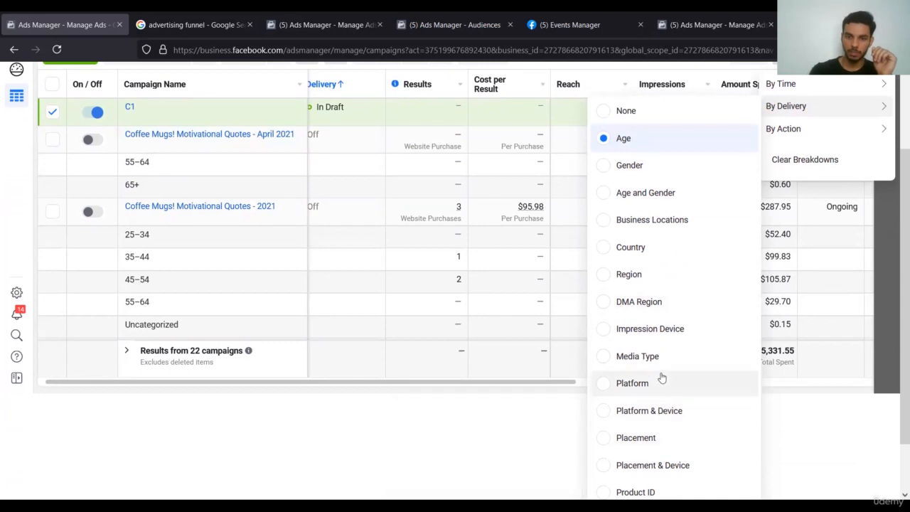
{"action": "scroll", "coordinate": [676, 463], "scroll_direction": "down", "scroll_amount": 2}
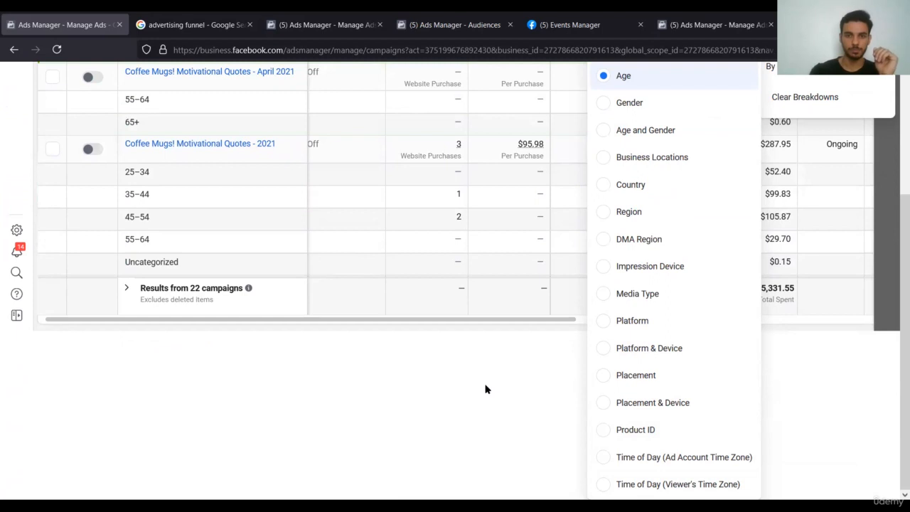
{"action": "scroll", "coordinate": [485, 389], "scroll_direction": "up", "scroll_amount": 3}
Open Customize Columns from the Columns dropdown to see the 20 selected columns.
{"action": "left_click", "coordinate": [743, 160]}
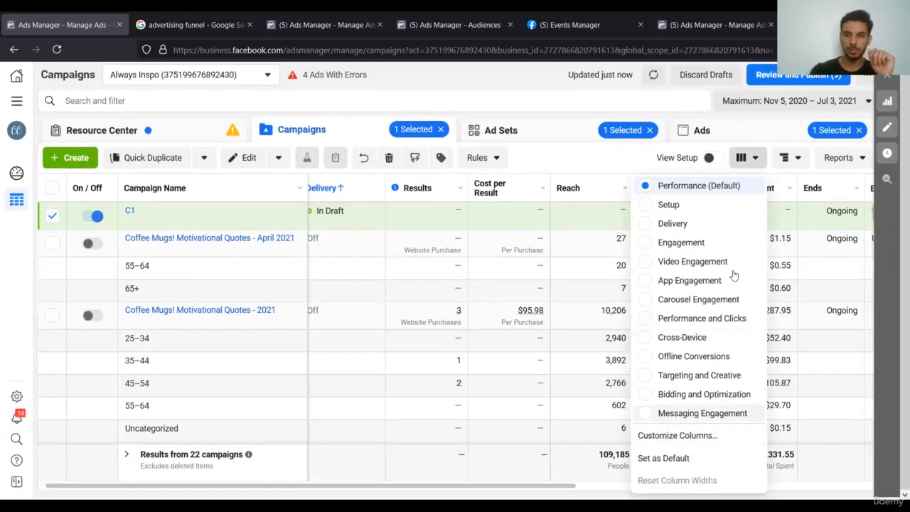
{"action": "left_click", "coordinate": [672, 436]}
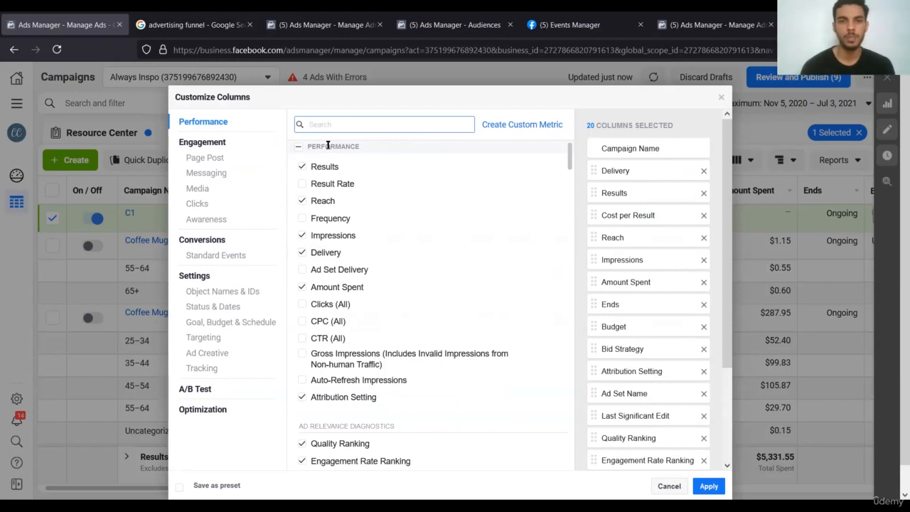
{"action": "mouse_move", "coordinate": [337, 169]}
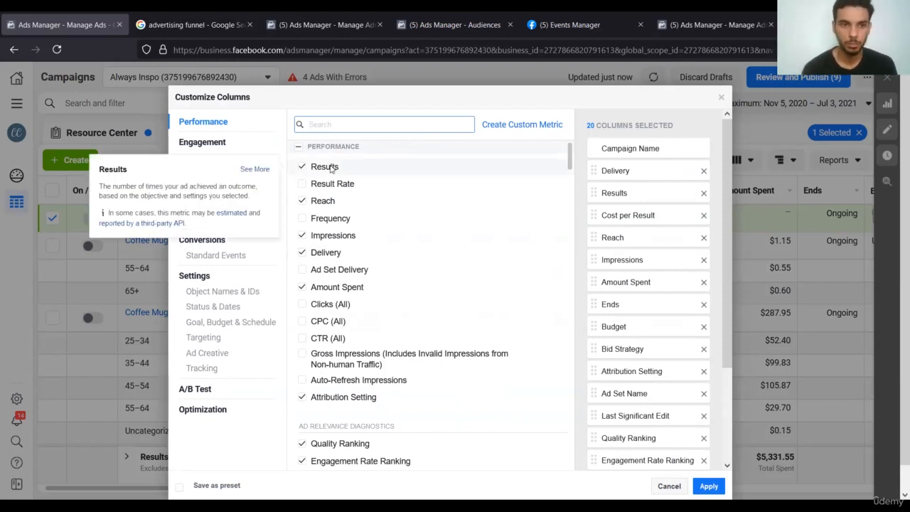
{"action": "mouse_move", "coordinate": [340, 186]}
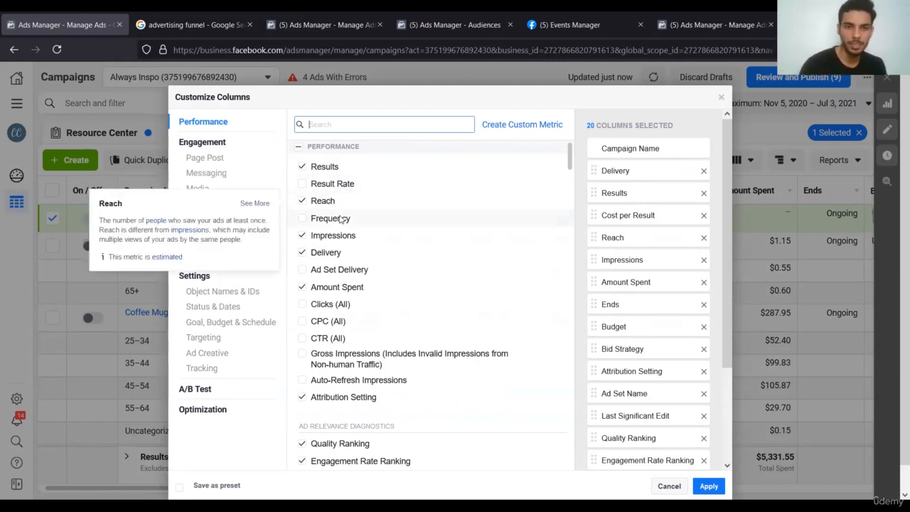
{"action": "mouse_move", "coordinate": [340, 221]}
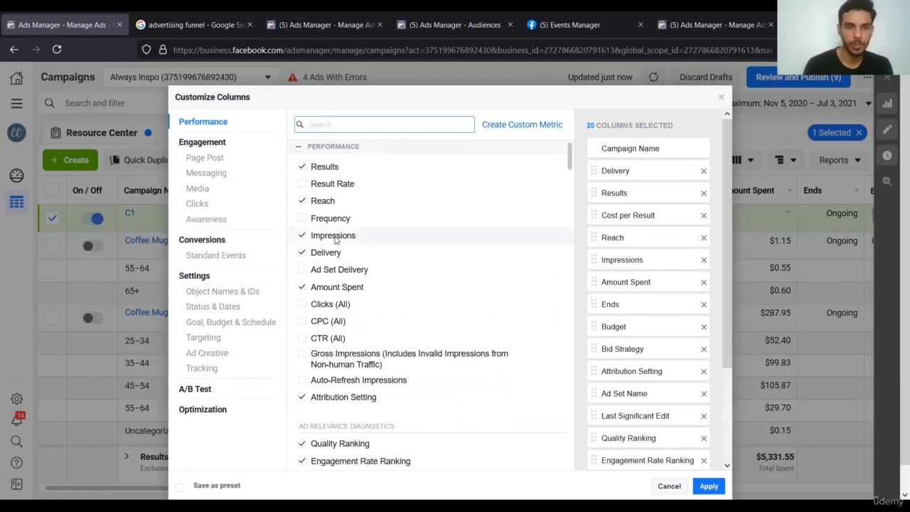
{"action": "mouse_move", "coordinate": [324, 241]}
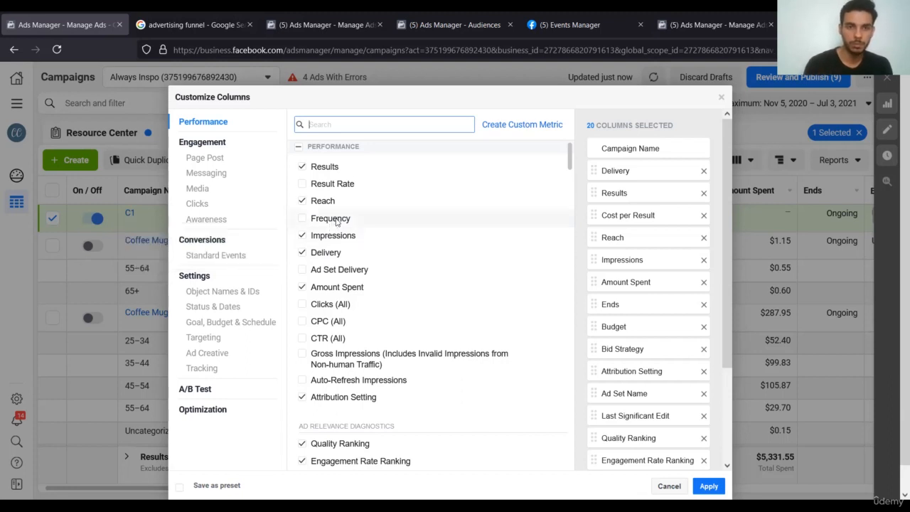
{"action": "mouse_move", "coordinate": [337, 222]}
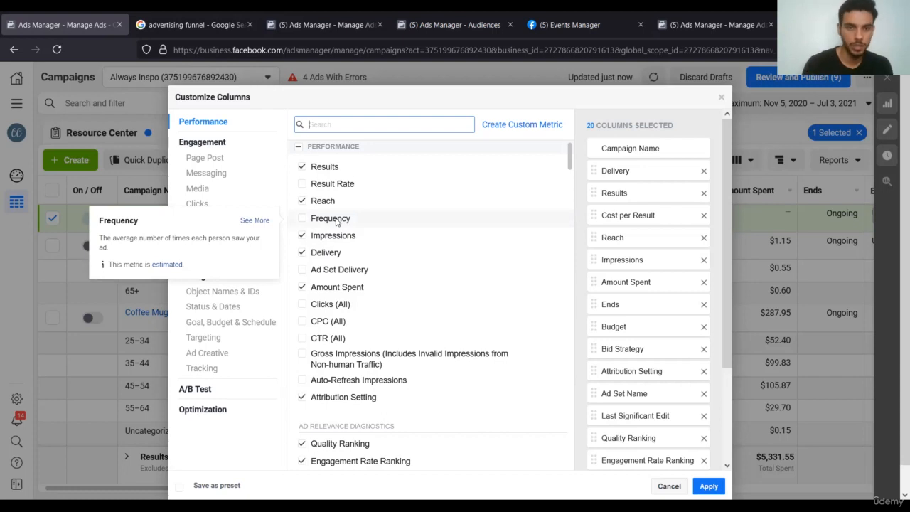
{"action": "mouse_move", "coordinate": [340, 238]}
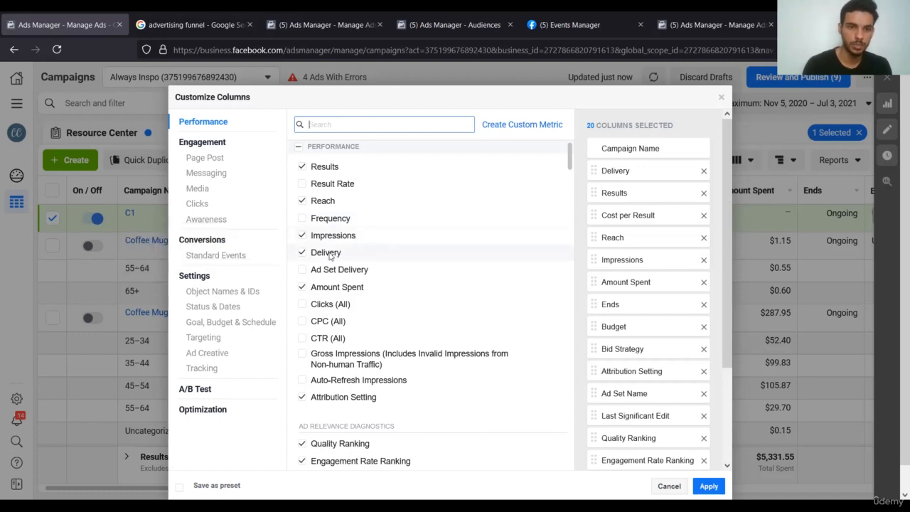
{"action": "mouse_move", "coordinate": [330, 256]}
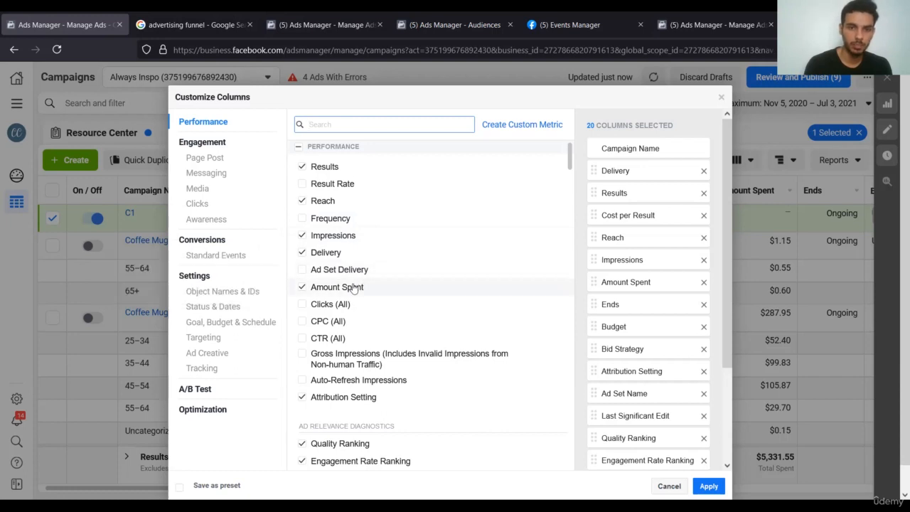
{"action": "mouse_move", "coordinate": [354, 290]}
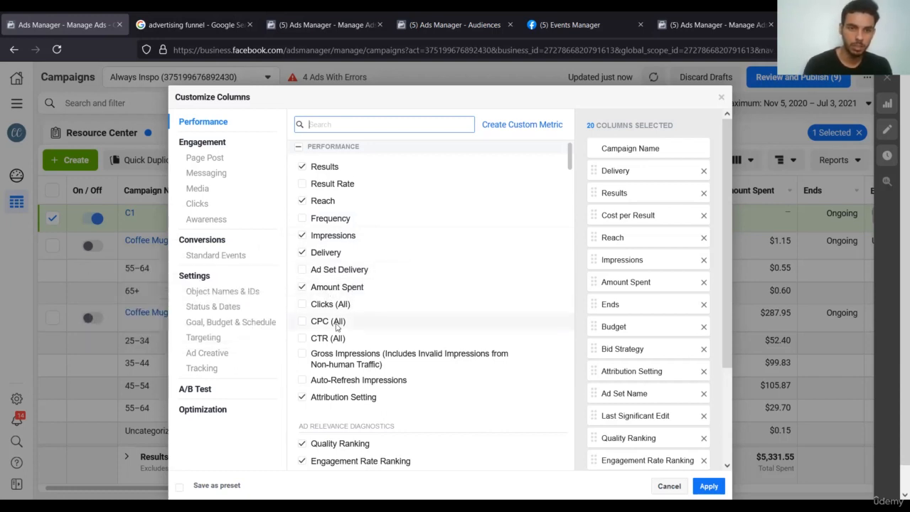
{"action": "mouse_move", "coordinate": [344, 324]}
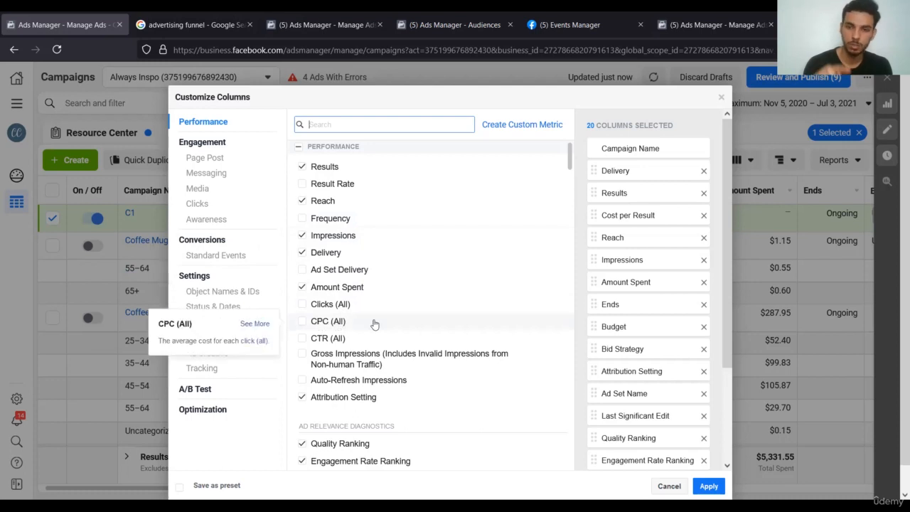
{"action": "mouse_move", "coordinate": [332, 345]}
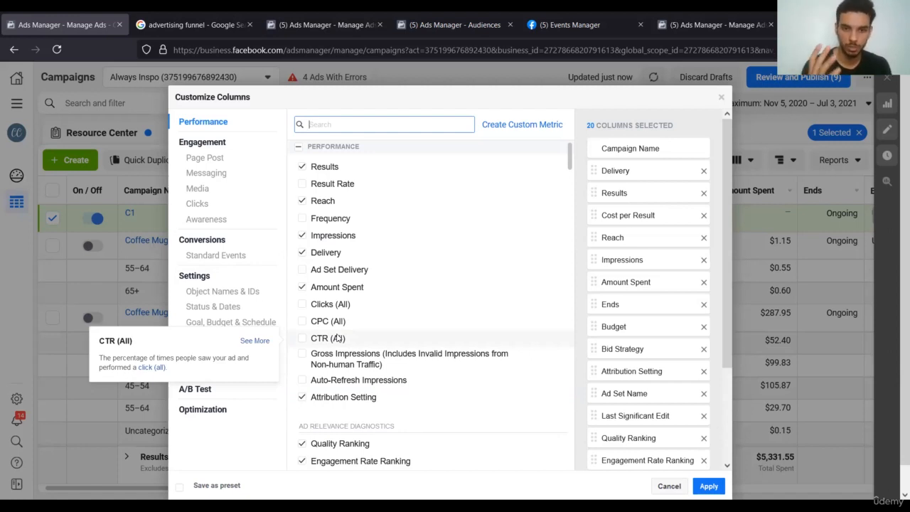
{"action": "scroll", "coordinate": [403, 327], "scroll_direction": "down", "scroll_amount": 2}
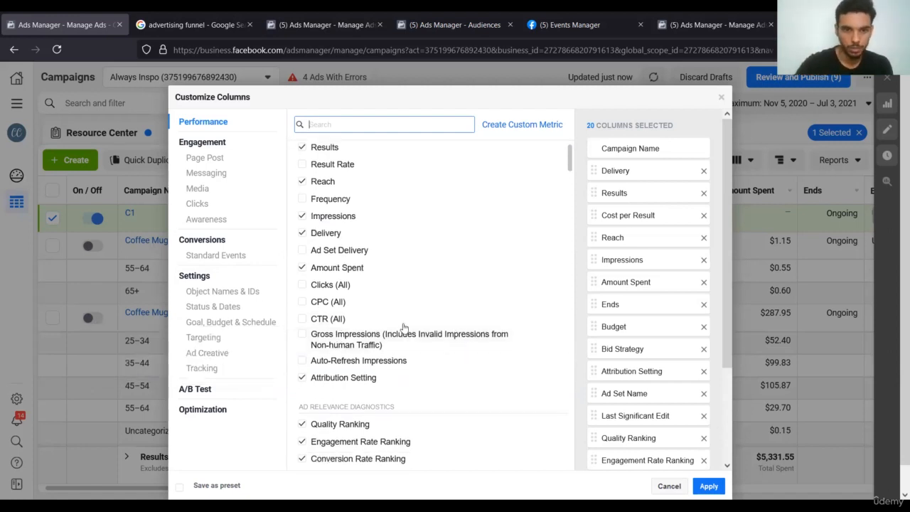
{"action": "scroll", "coordinate": [404, 327], "scroll_direction": "down", "scroll_amount": 2}
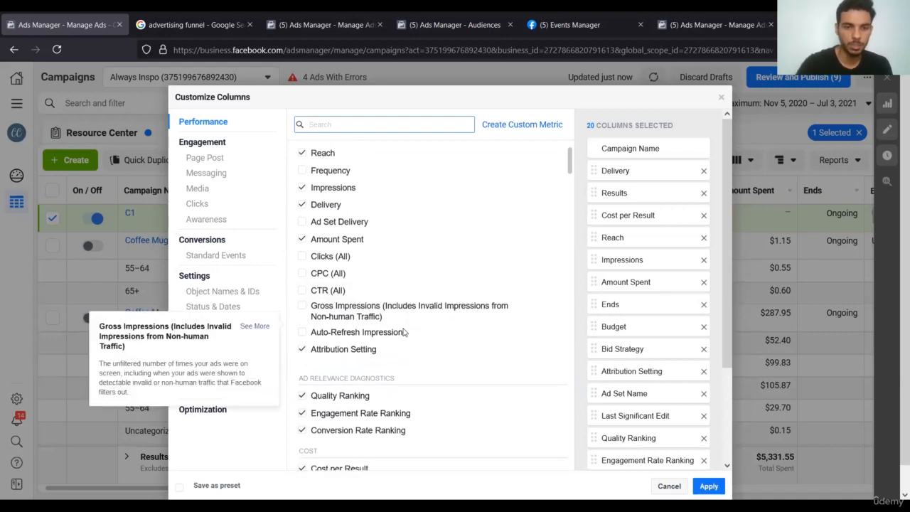
{"action": "mouse_move", "coordinate": [385, 290]}
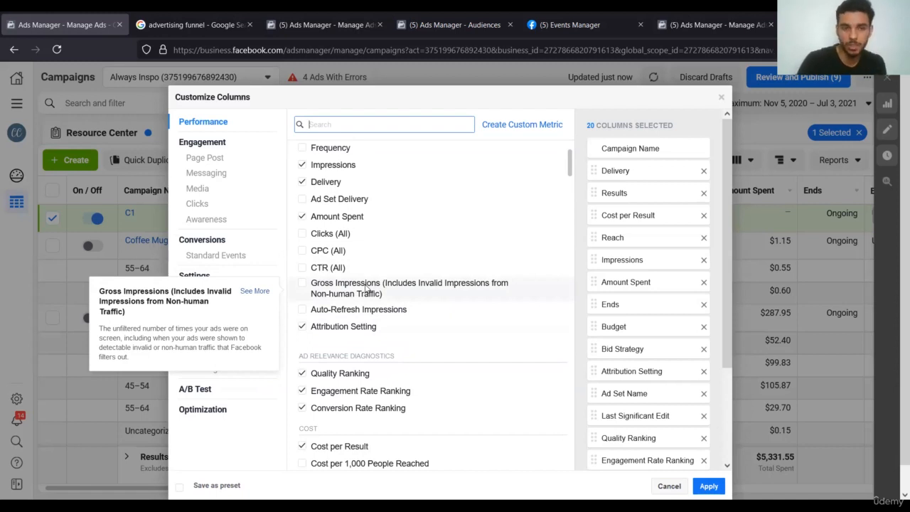
{"action": "scroll", "coordinate": [401, 313], "scroll_direction": "down", "scroll_amount": 1}
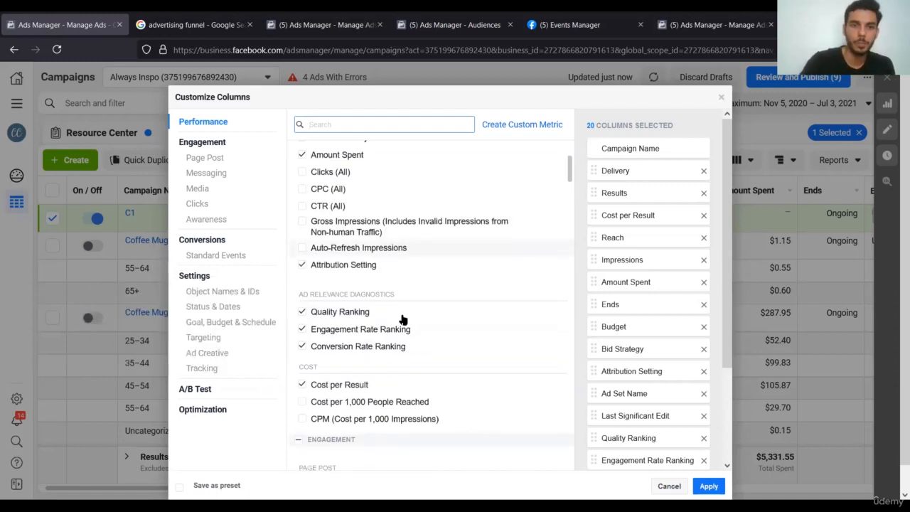
{"action": "mouse_move", "coordinate": [384, 258]}
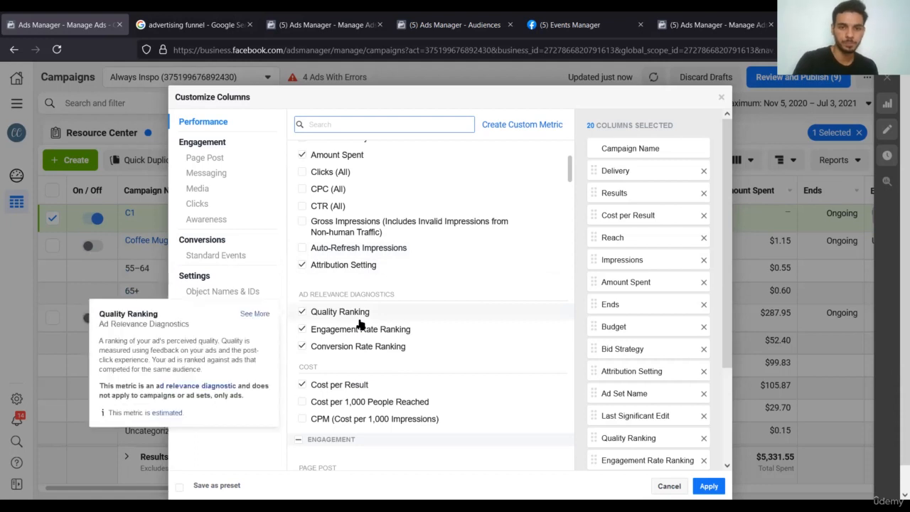
{"action": "scroll", "coordinate": [360, 320], "scroll_direction": "down", "scroll_amount": 1}
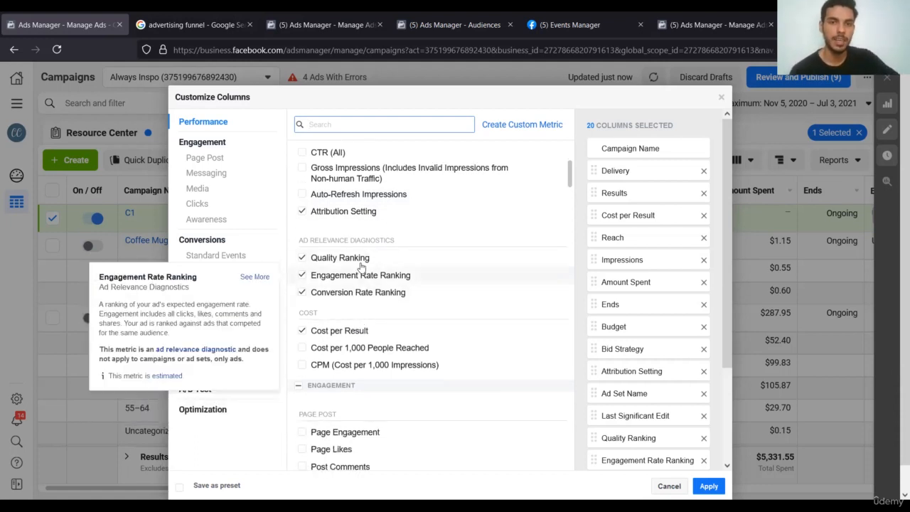
{"action": "mouse_move", "coordinate": [423, 281]}
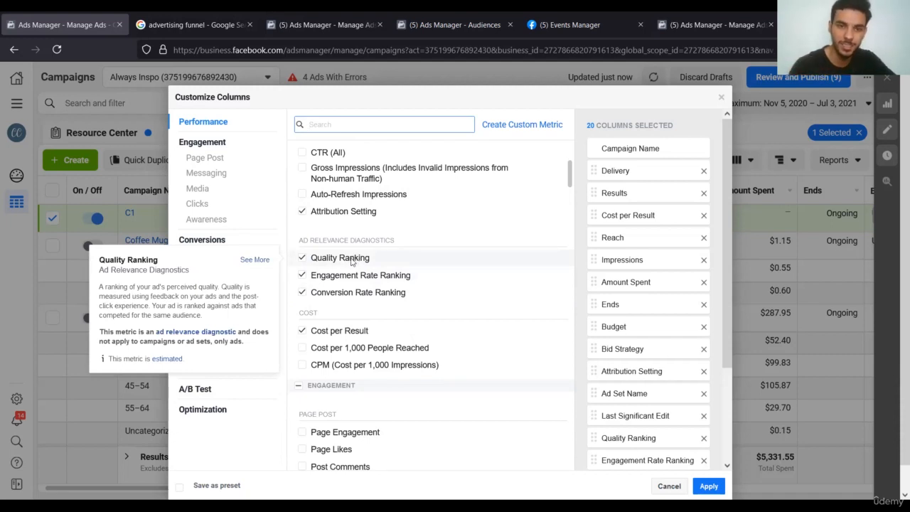
{"action": "mouse_move", "coordinate": [353, 279]}
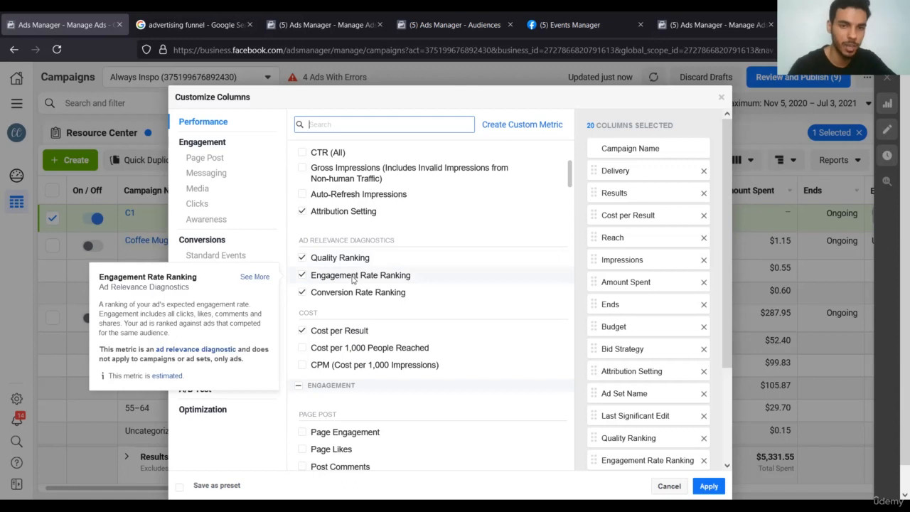
{"action": "mouse_move", "coordinate": [353, 299]}
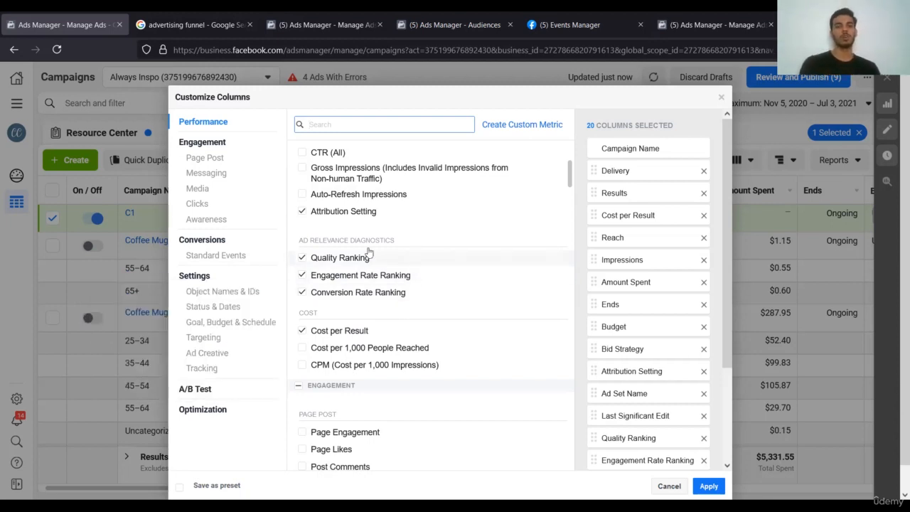
{"action": "mouse_move", "coordinate": [382, 282]}
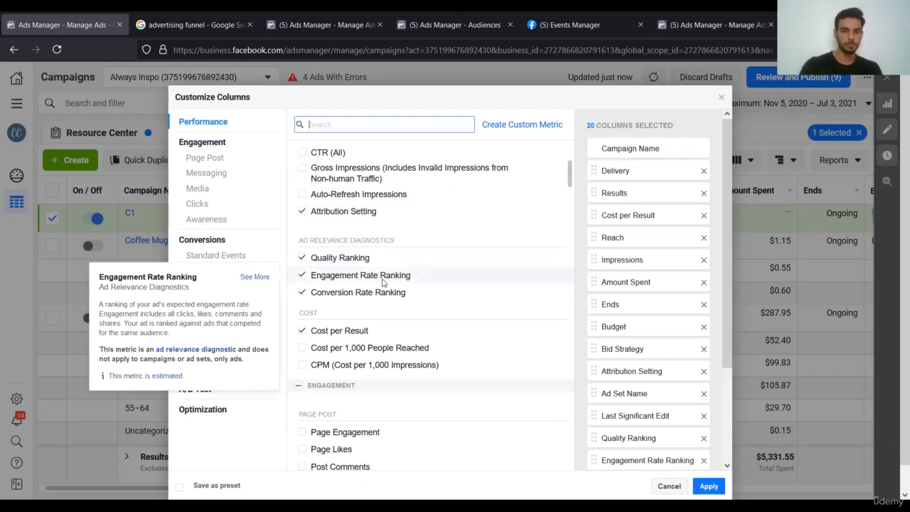
{"action": "scroll", "coordinate": [395, 303], "scroll_direction": "down", "scroll_amount": 1}
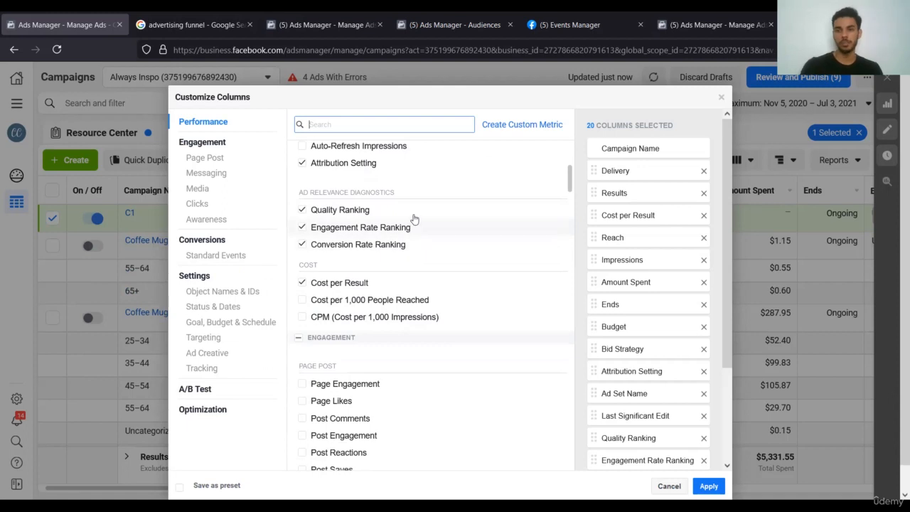
{"action": "mouse_move", "coordinate": [420, 243]}
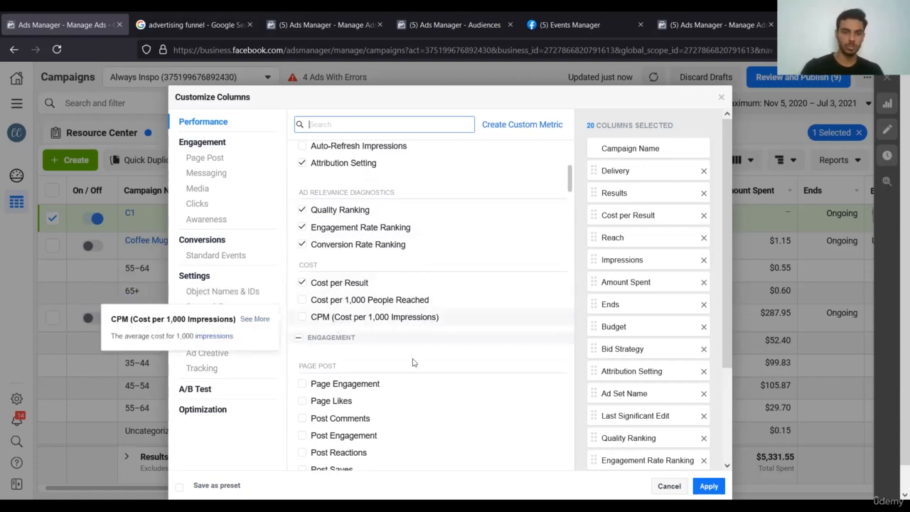
{"action": "scroll", "coordinate": [413, 363], "scroll_direction": "down", "scroll_amount": 3}
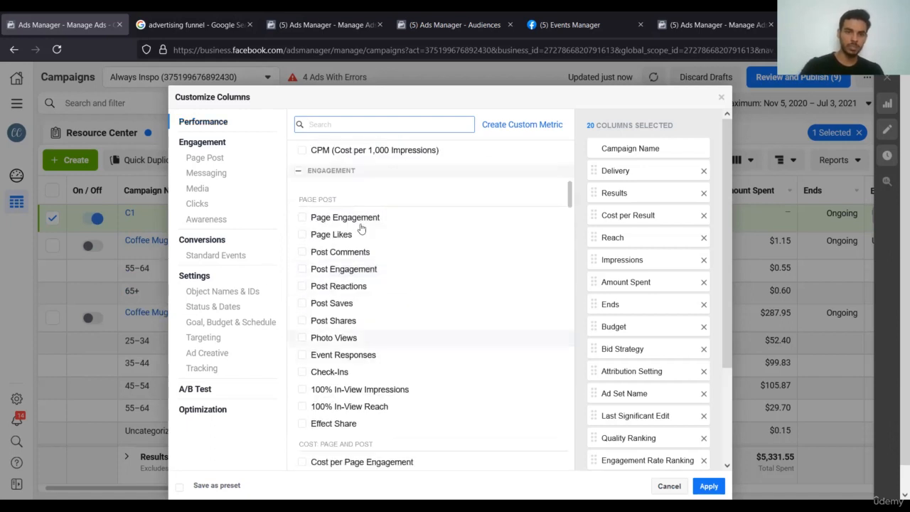
{"action": "scroll", "coordinate": [420, 284], "scroll_direction": "down", "scroll_amount": 2}
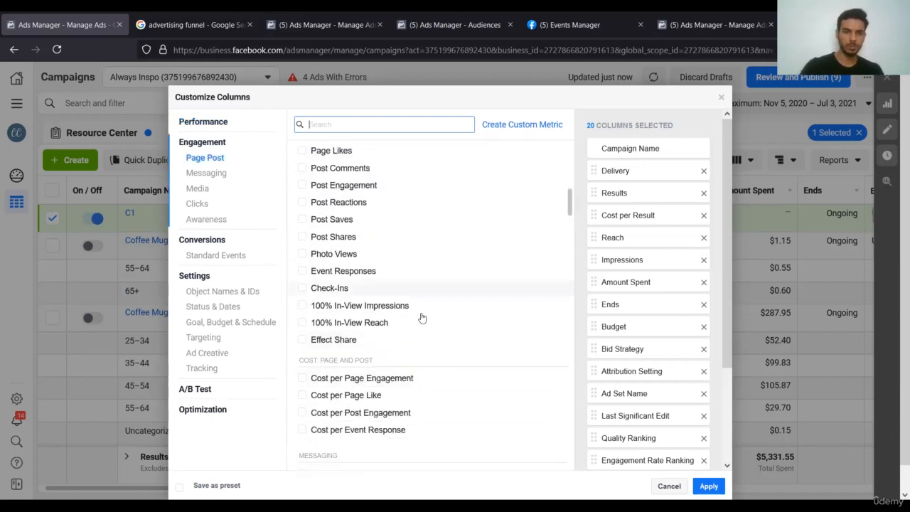
{"action": "scroll", "coordinate": [422, 318], "scroll_direction": "down", "scroll_amount": 3}
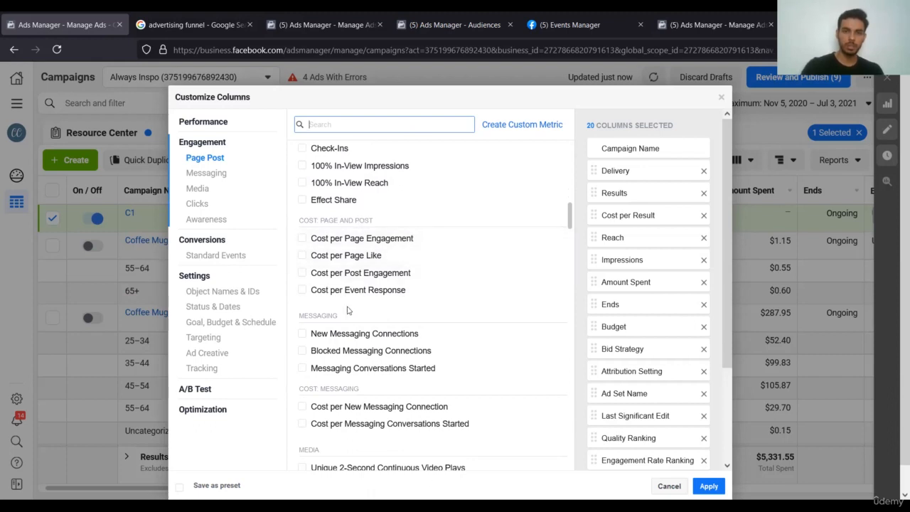
{"action": "scroll", "coordinate": [348, 311], "scroll_direction": "down", "scroll_amount": 1}
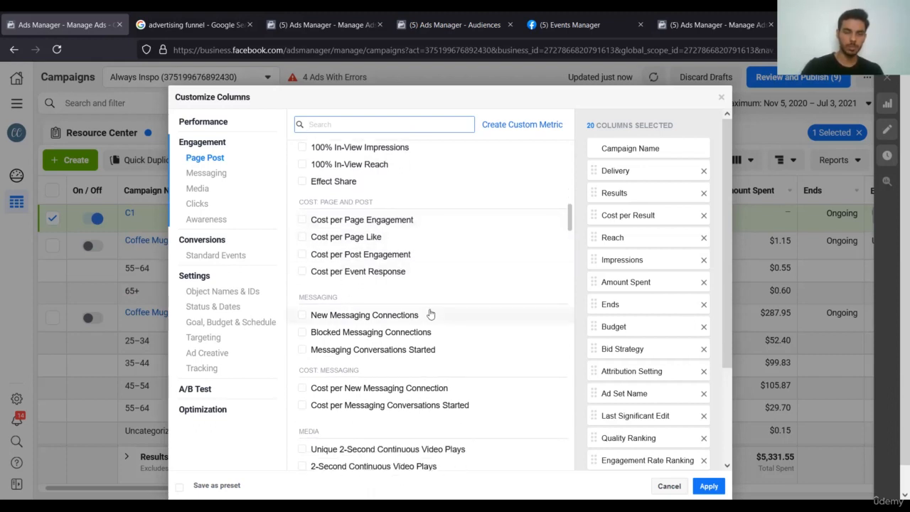
{"action": "scroll", "coordinate": [430, 315], "scroll_direction": "down", "scroll_amount": 1}
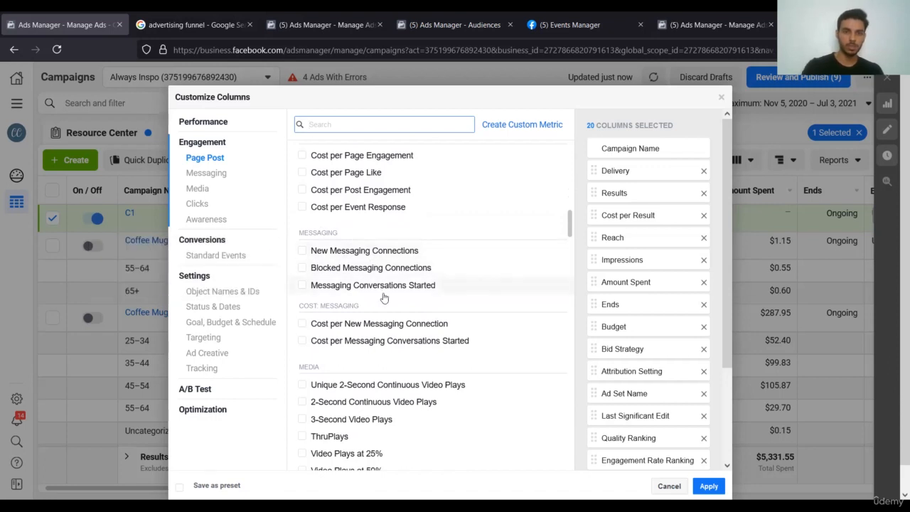
{"action": "scroll", "coordinate": [389, 235], "scroll_direction": "down", "scroll_amount": 1}
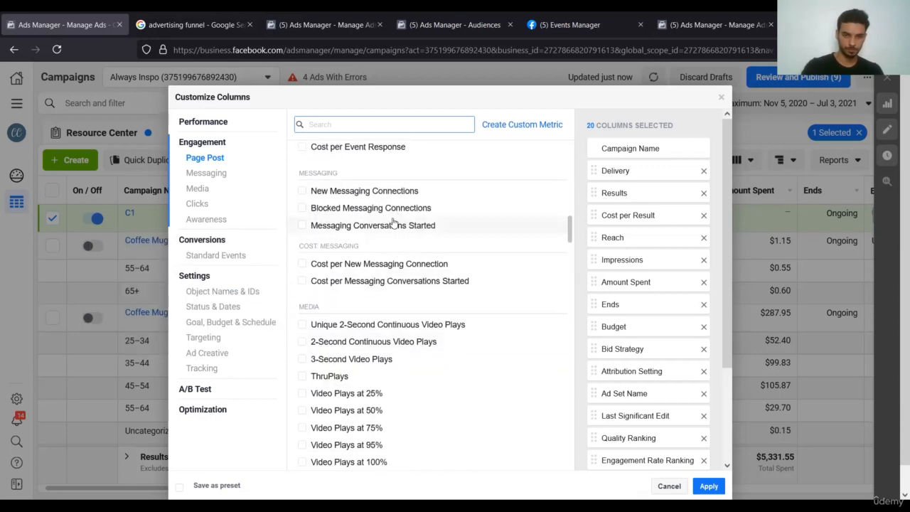
{"action": "mouse_move", "coordinate": [393, 224]}
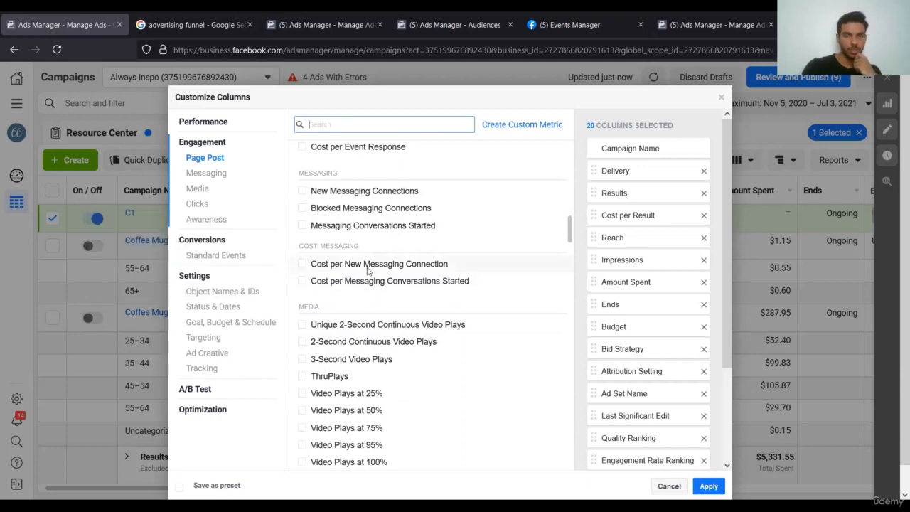
{"action": "scroll", "coordinate": [398, 320], "scroll_direction": "down", "scroll_amount": 3}
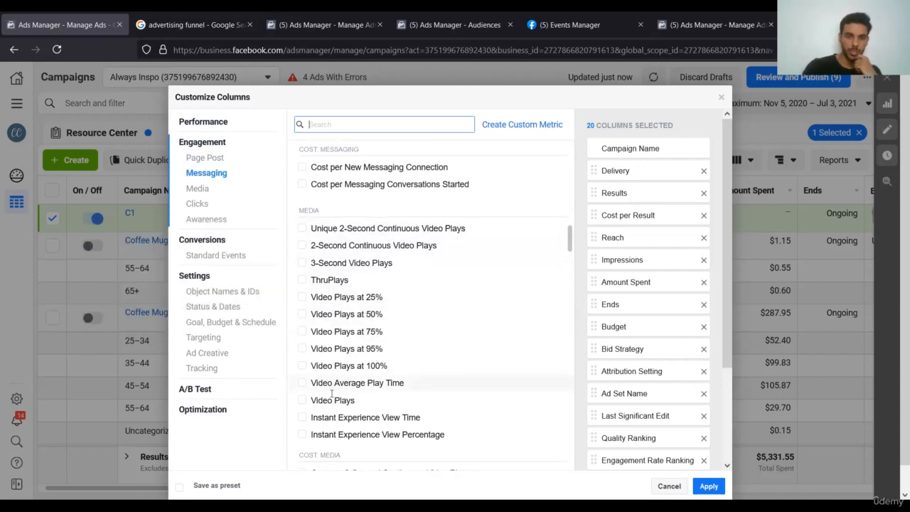
{"action": "scroll", "coordinate": [316, 313], "scroll_direction": "down", "scroll_amount": 2}
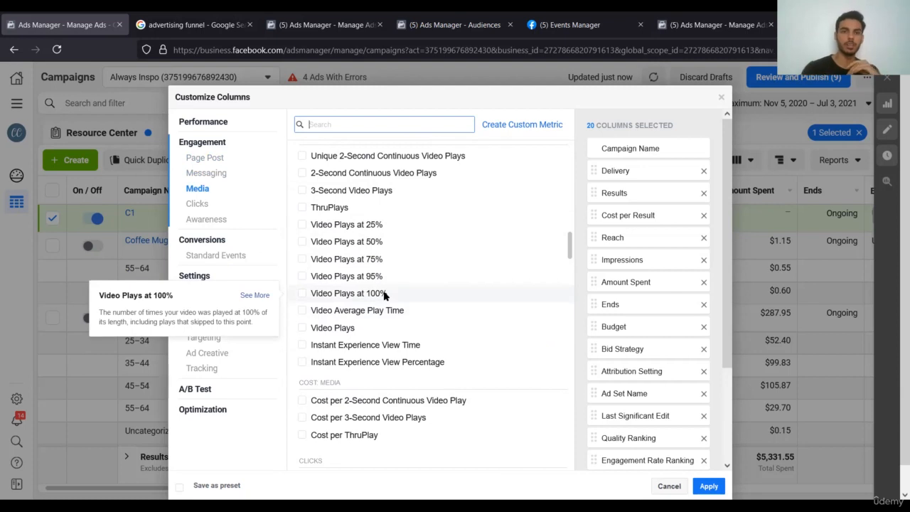
{"action": "mouse_move", "coordinate": [382, 242]}
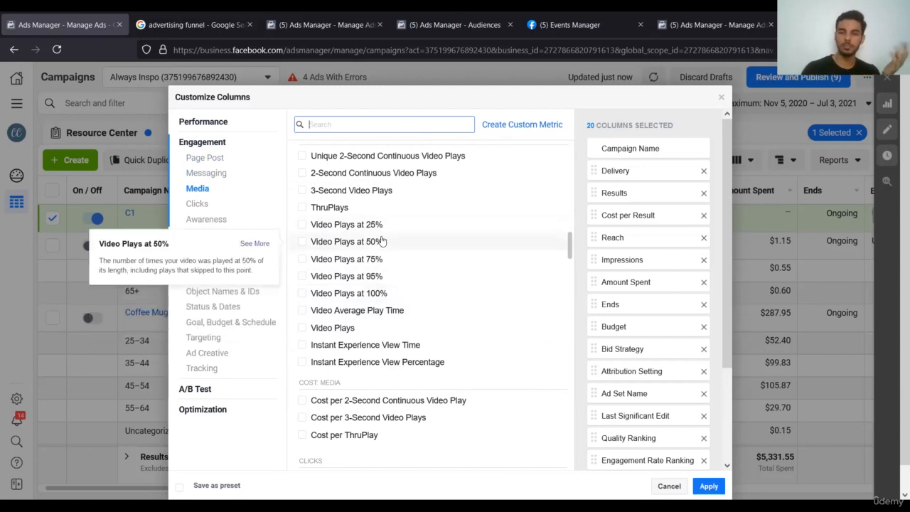
{"action": "scroll", "coordinate": [426, 350], "scroll_direction": "down", "scroll_amount": 1}
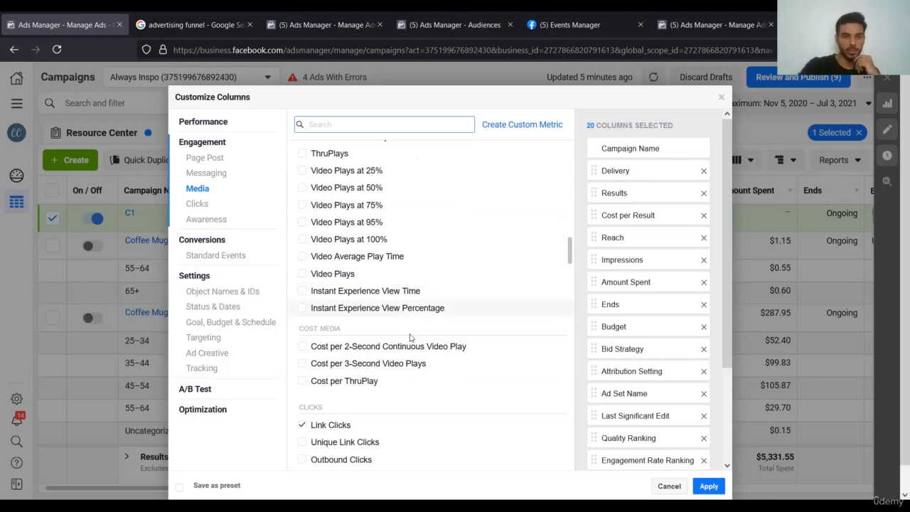
{"action": "scroll", "coordinate": [405, 288], "scroll_direction": "down", "scroll_amount": 3}
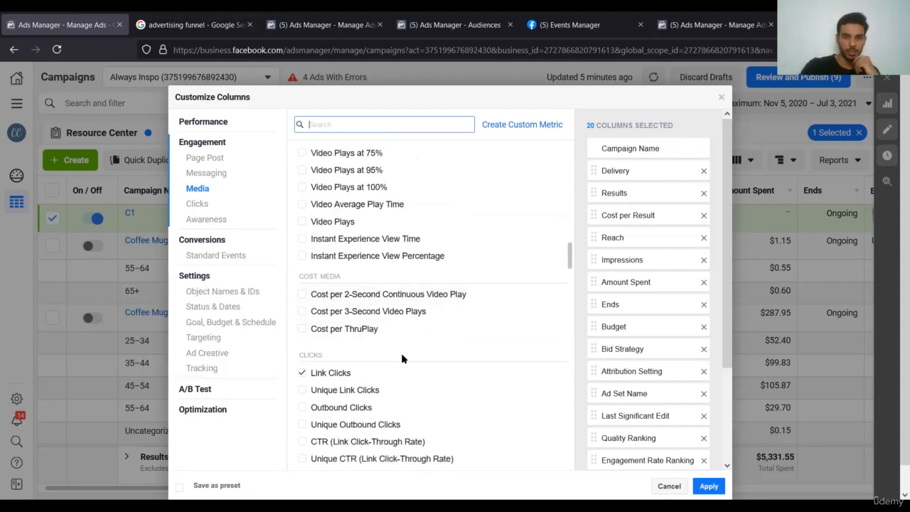
{"action": "scroll", "coordinate": [398, 356], "scroll_direction": "down", "scroll_amount": 5}
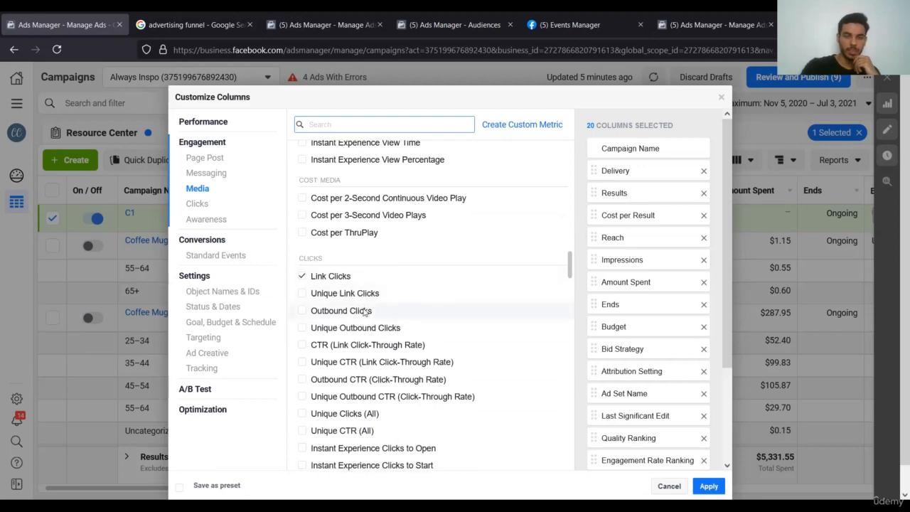
{"action": "scroll", "coordinate": [331, 277], "scroll_direction": "down", "scroll_amount": 1}
{"action": "mouse_move", "coordinate": [359, 256]}
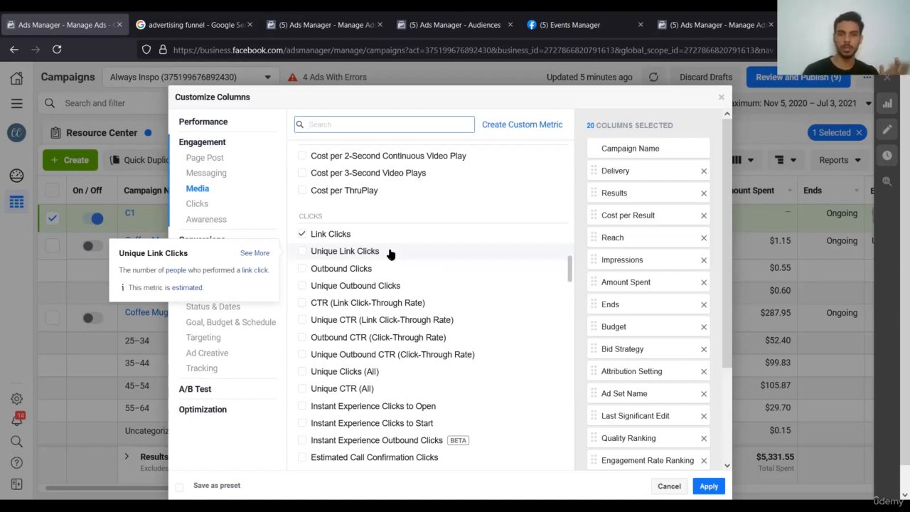
{"action": "scroll", "coordinate": [390, 254], "scroll_direction": "down", "scroll_amount": 1}
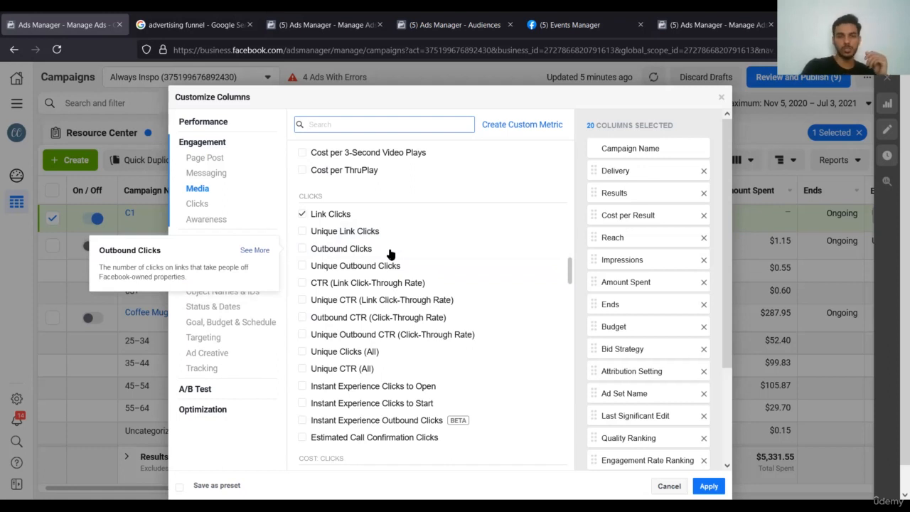
{"action": "scroll", "coordinate": [390, 254], "scroll_direction": "down", "scroll_amount": 1}
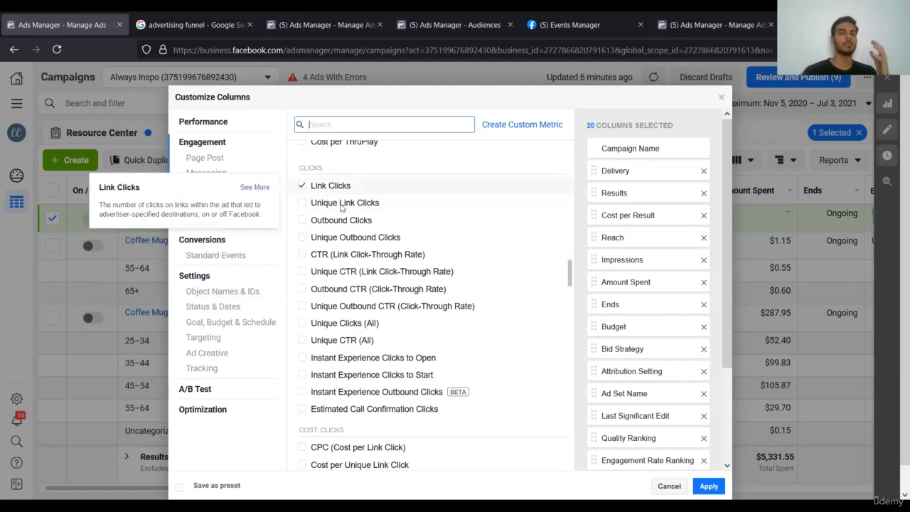
{"action": "mouse_move", "coordinate": [342, 207]}
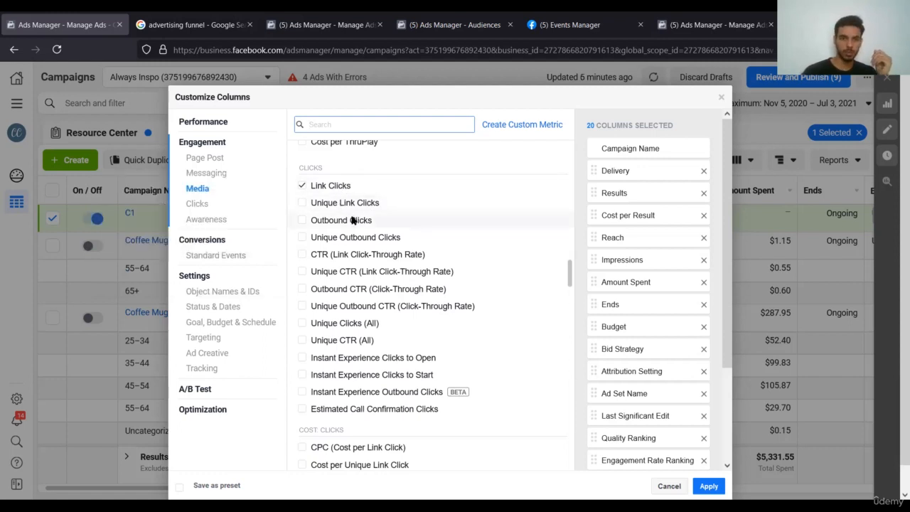
{"action": "mouse_move", "coordinate": [353, 222]}
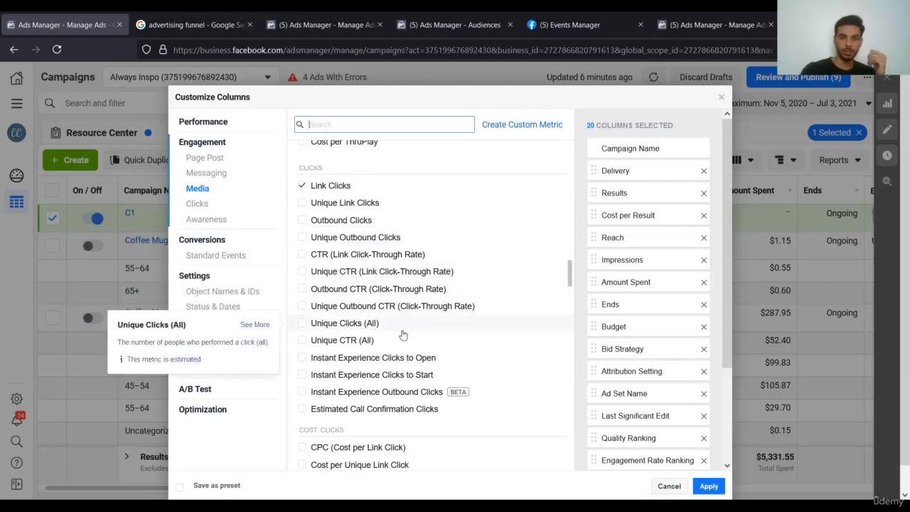
{"action": "scroll", "coordinate": [407, 362], "scroll_direction": "down", "scroll_amount": 1}
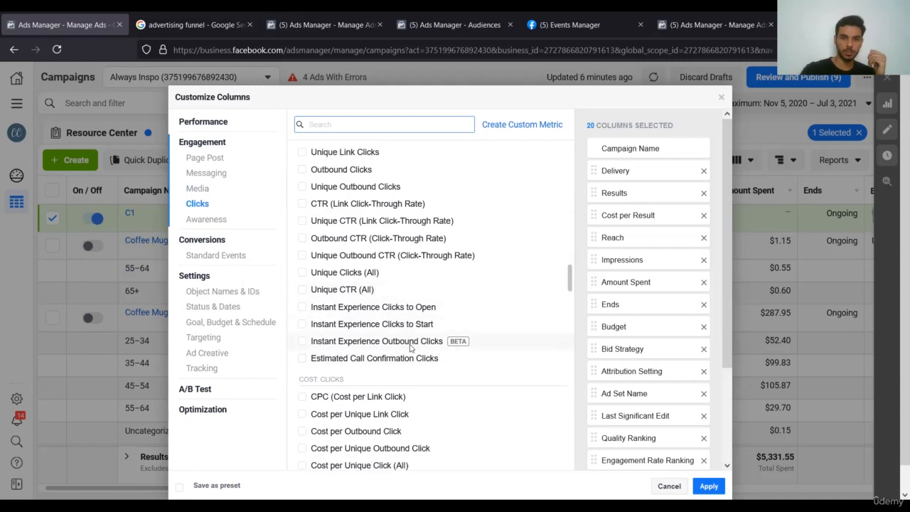
{"action": "scroll", "coordinate": [410, 347], "scroll_direction": "down", "scroll_amount": 2}
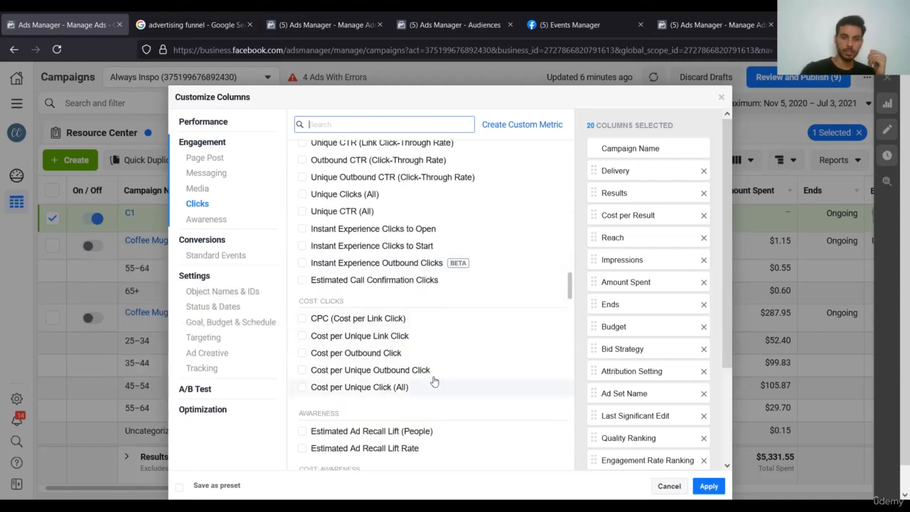
{"action": "scroll", "coordinate": [443, 374], "scroll_direction": "down", "scroll_amount": 3}
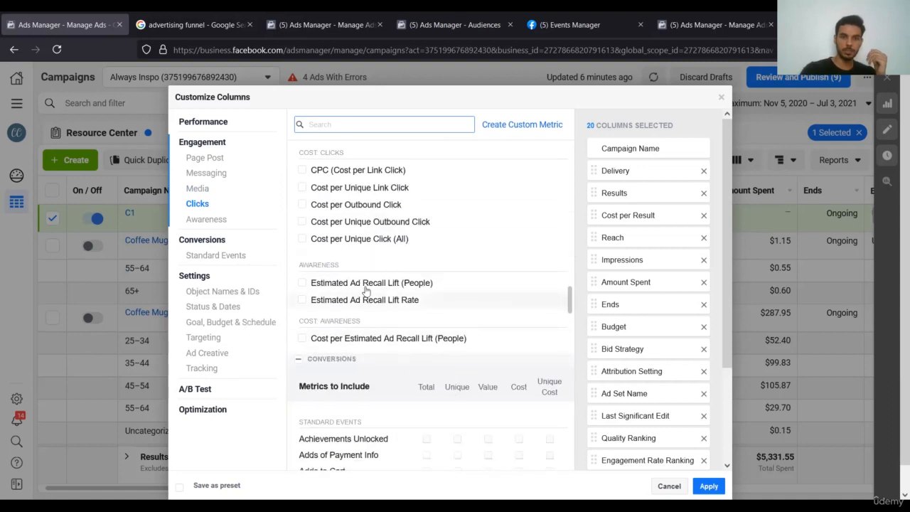
{"action": "mouse_move", "coordinate": [389, 303]}
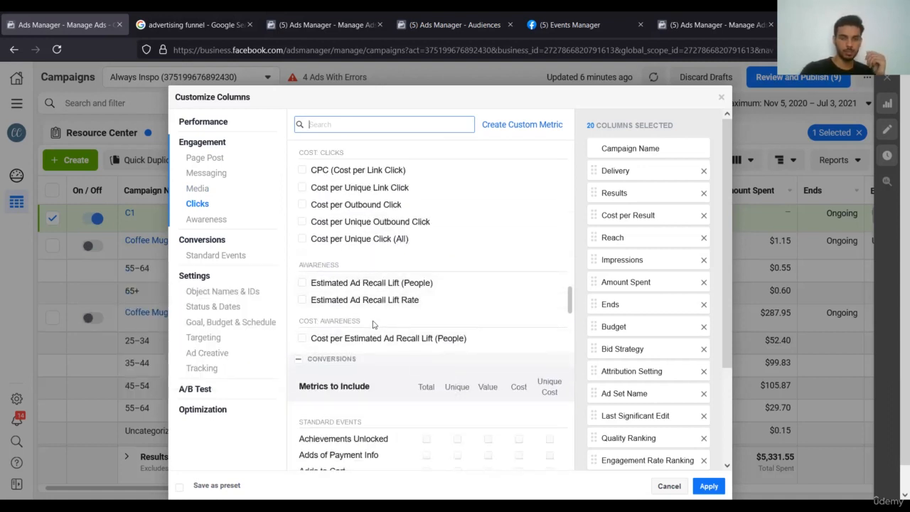
{"action": "scroll", "coordinate": [355, 334], "scroll_direction": "down", "scroll_amount": 2}
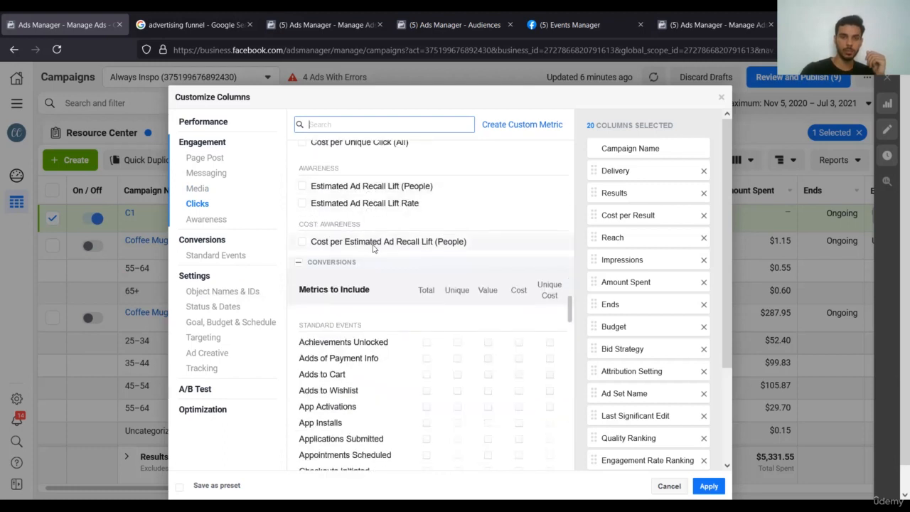
{"action": "scroll", "coordinate": [371, 266], "scroll_direction": "down", "scroll_amount": 1}
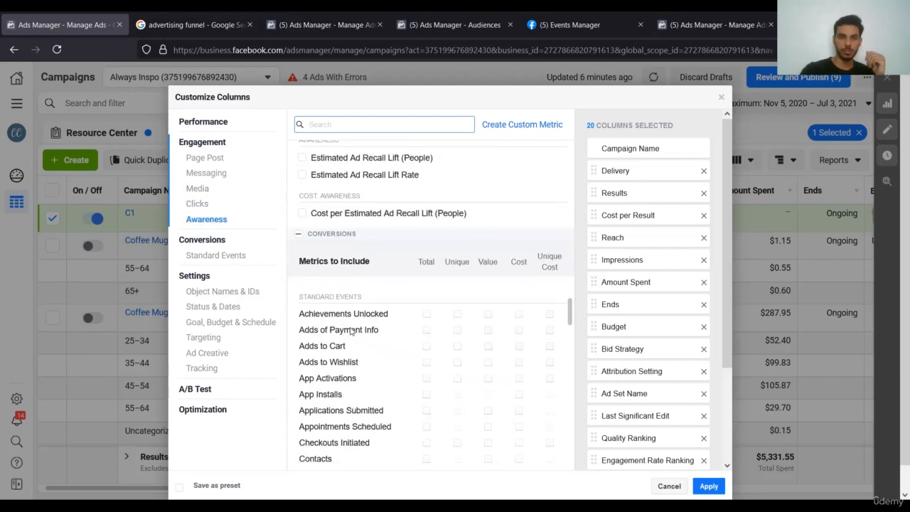
{"action": "scroll", "coordinate": [363, 213], "scroll_direction": "down", "scroll_amount": 2}
{"action": "scroll", "coordinate": [359, 200], "scroll_direction": "down", "scroll_amount": 1}
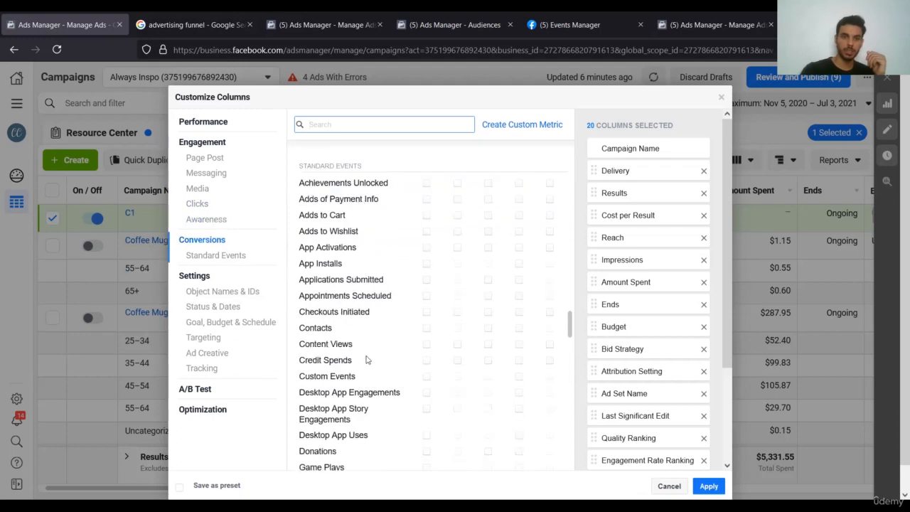
{"action": "scroll", "coordinate": [377, 306], "scroll_direction": "down", "scroll_amount": 2}
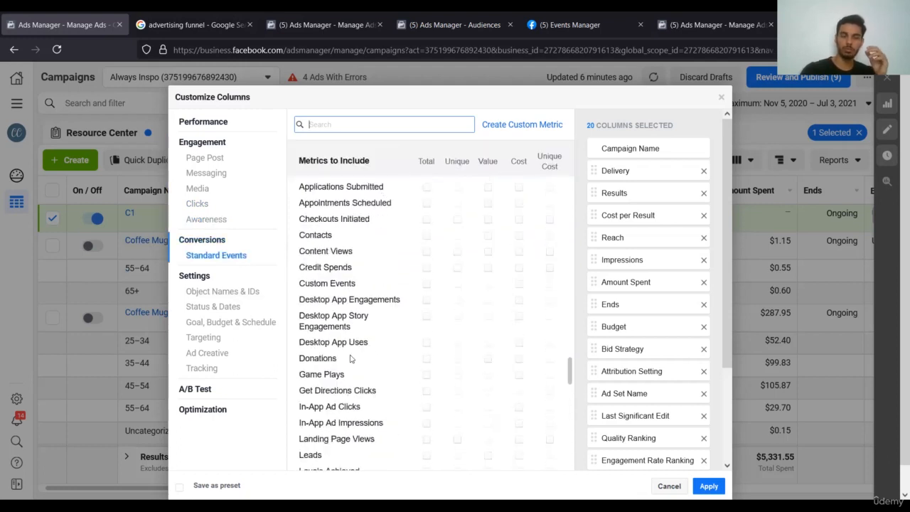
{"action": "scroll", "coordinate": [376, 428], "scroll_direction": "down", "scroll_amount": 6}
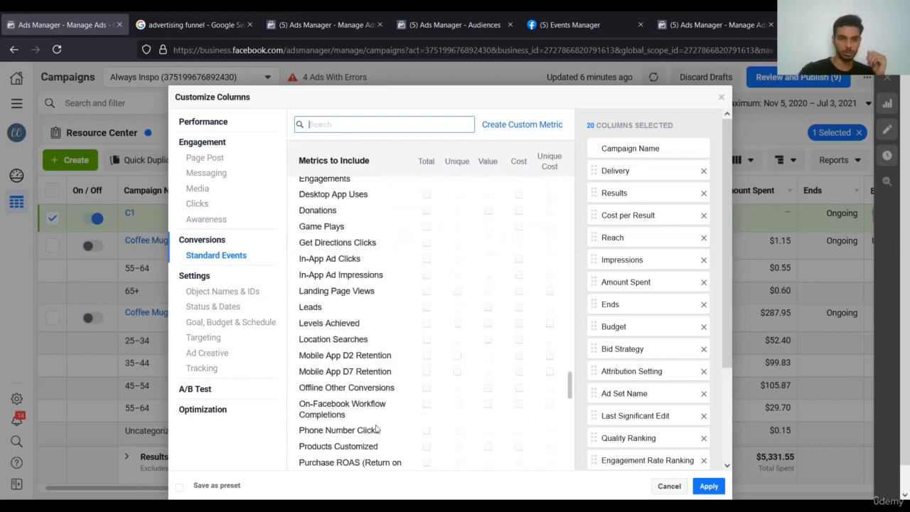
{"action": "scroll", "coordinate": [377, 429], "scroll_direction": "down", "scroll_amount": 1}
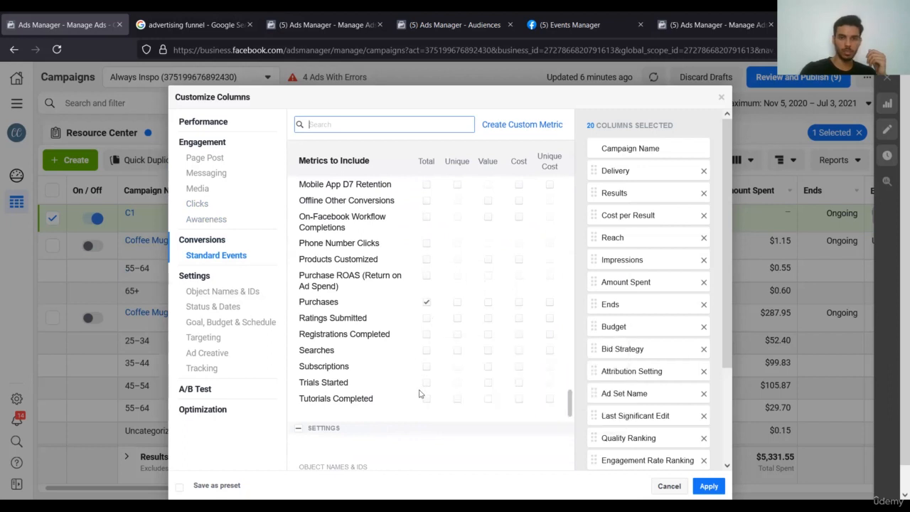
{"action": "scroll", "coordinate": [440, 322], "scroll_direction": "up", "scroll_amount": 4}
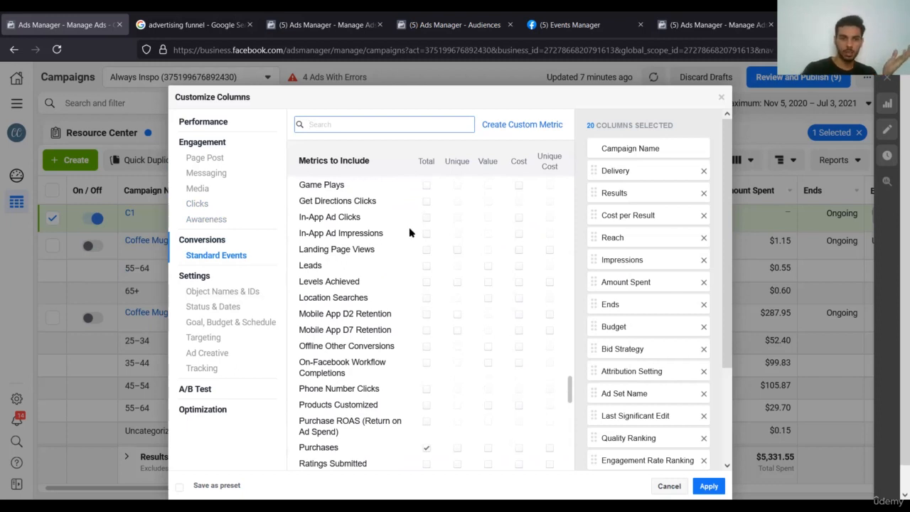
{"action": "scroll", "coordinate": [421, 339], "scroll_direction": "down", "scroll_amount": 3}
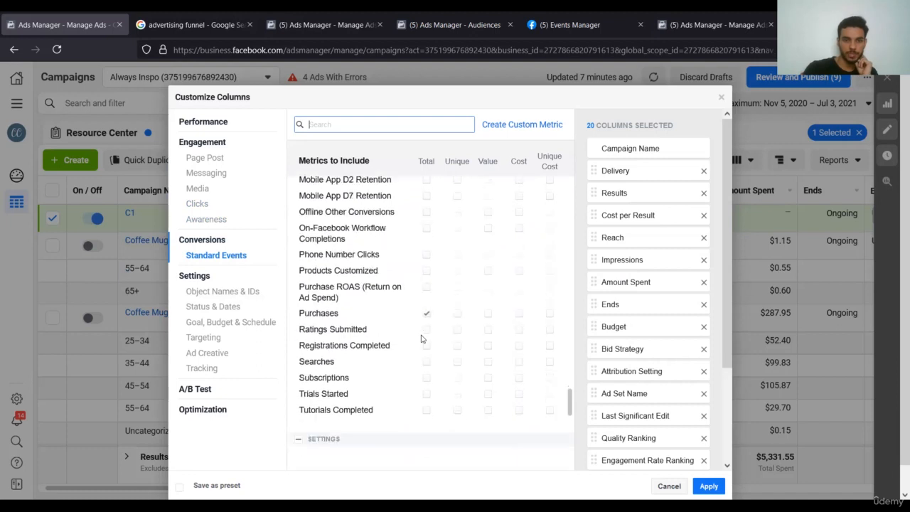
{"action": "scroll", "coordinate": [416, 407], "scroll_direction": "down", "scroll_amount": 6}
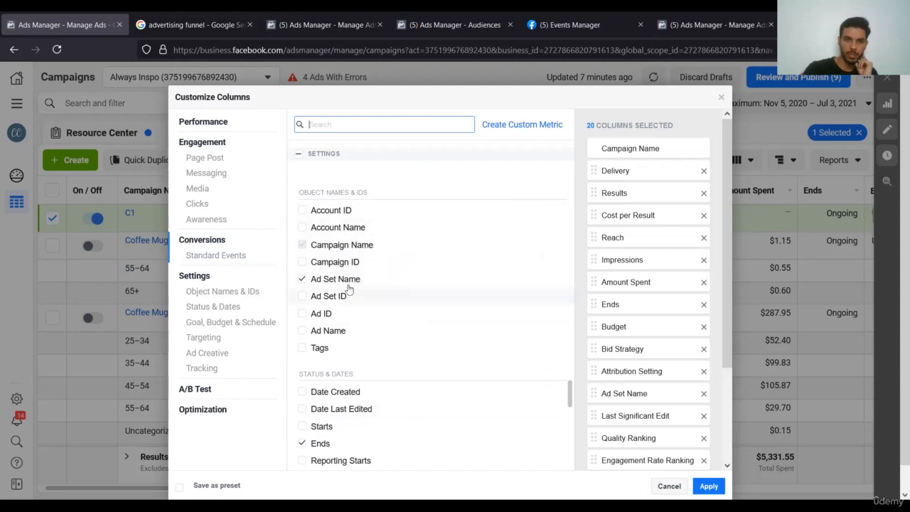
Review the column checklist and apply the 20 columns, including Ad Set Name and Last Significant Edit.
{"action": "scroll", "coordinate": [379, 344], "scroll_direction": "down", "scroll_amount": 2}
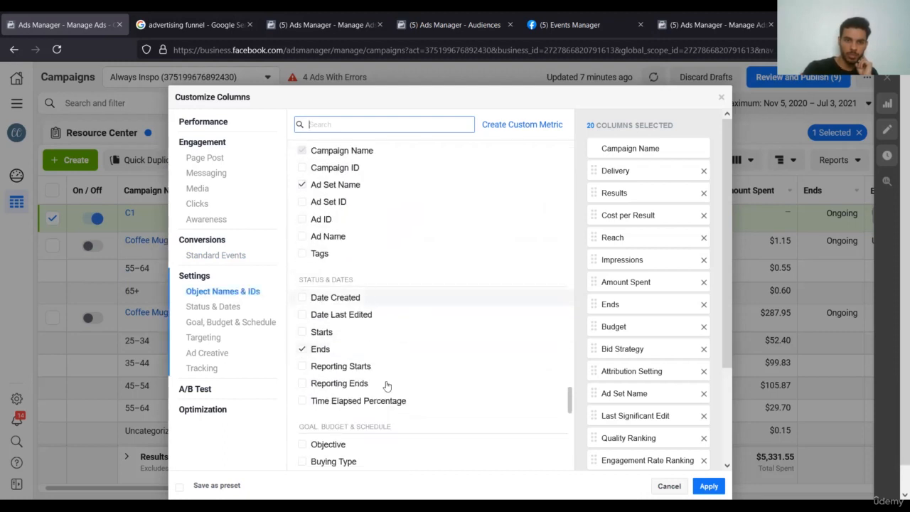
{"action": "scroll", "coordinate": [386, 384], "scroll_direction": "down", "scroll_amount": 1}
{"action": "scroll", "coordinate": [389, 411], "scroll_direction": "down", "scroll_amount": 3}
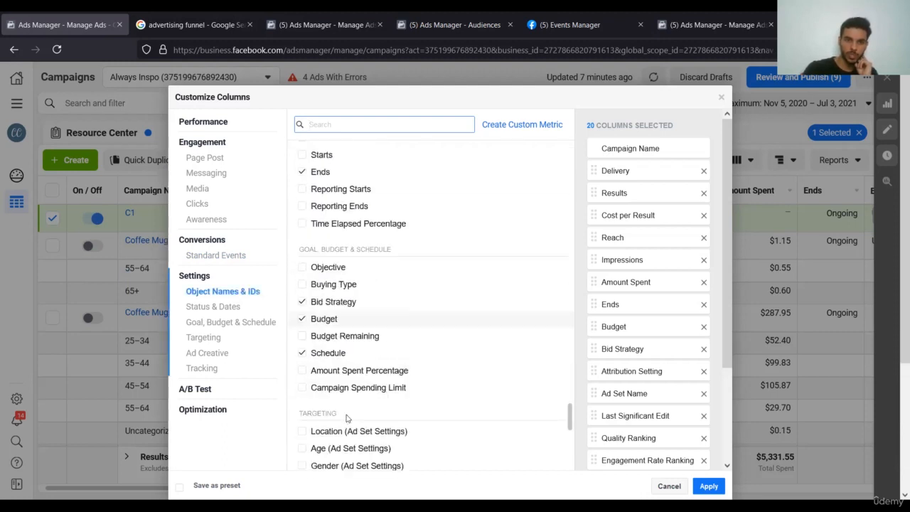
{"action": "scroll", "coordinate": [395, 345], "scroll_direction": "down", "scroll_amount": 3}
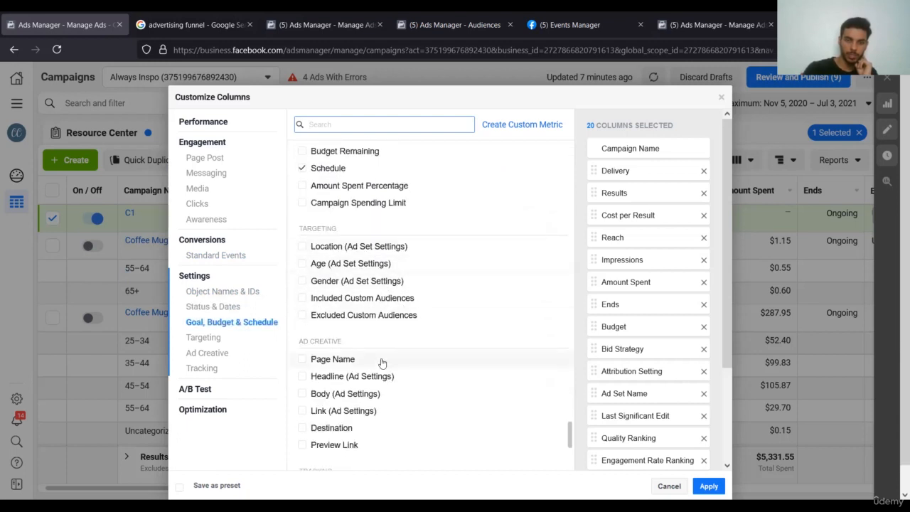
{"action": "scroll", "coordinate": [380, 362], "scroll_direction": "down", "scroll_amount": 1}
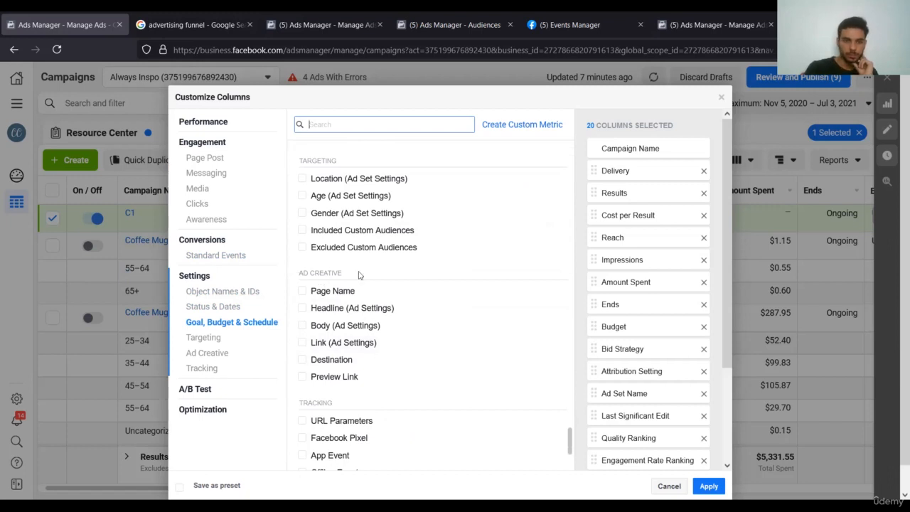
{"action": "scroll", "coordinate": [348, 340], "scroll_direction": "down", "scroll_amount": 1}
{"action": "scroll", "coordinate": [348, 340], "scroll_direction": "down", "scroll_amount": 1}
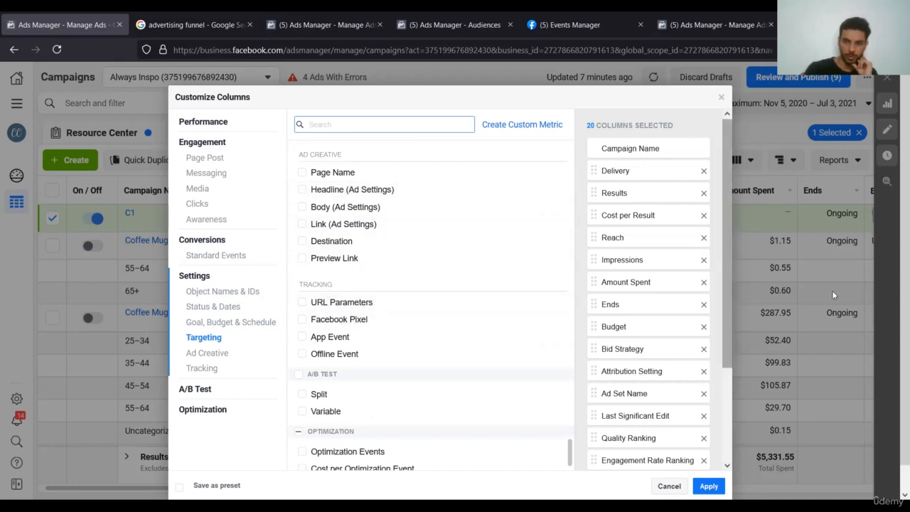
{"action": "scroll", "coordinate": [442, 427], "scroll_direction": "down", "scroll_amount": 1}
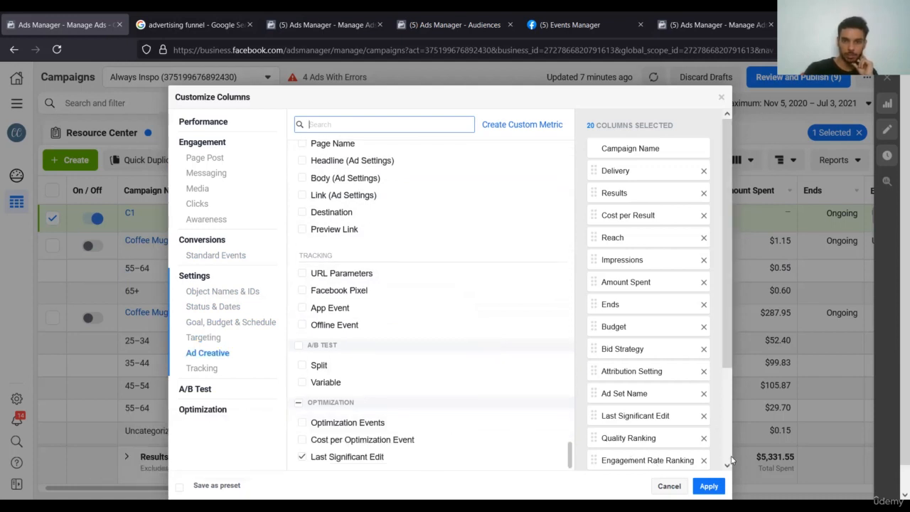
{"action": "left_click", "coordinate": [709, 487]}
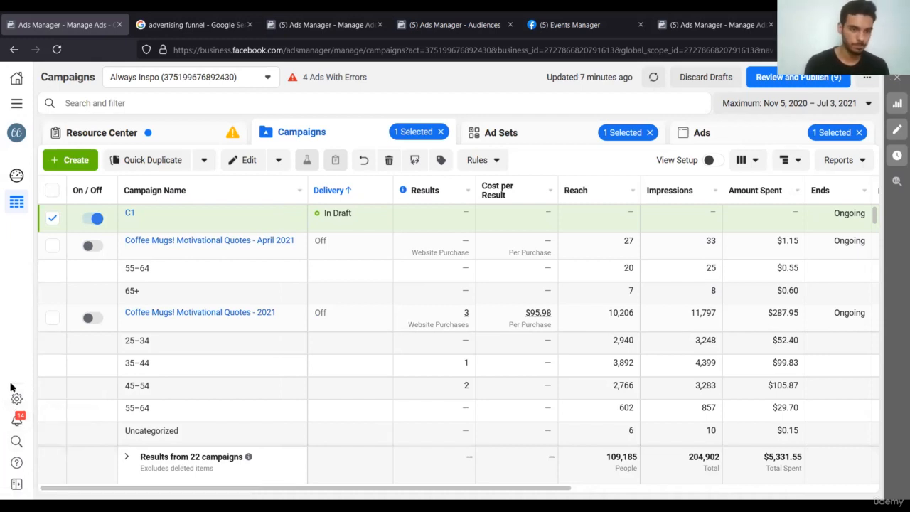
Open Business Settings in a new tab, then show Ads Manager's All Tools menu.
{"action": "right_click", "coordinate": [16, 399]}
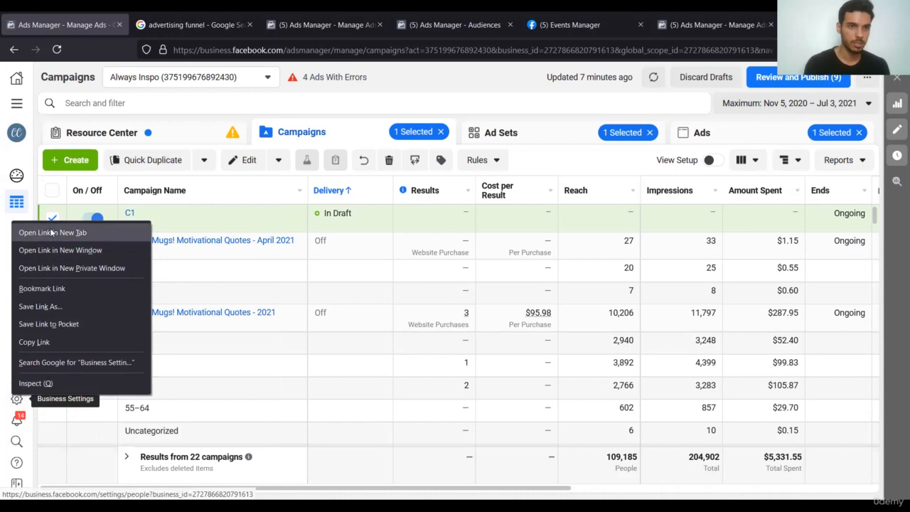
{"action": "left_click", "coordinate": [50, 229]}
{"action": "left_click", "coordinate": [150, 25]}
{"action": "left_click", "coordinate": [57, 24]}
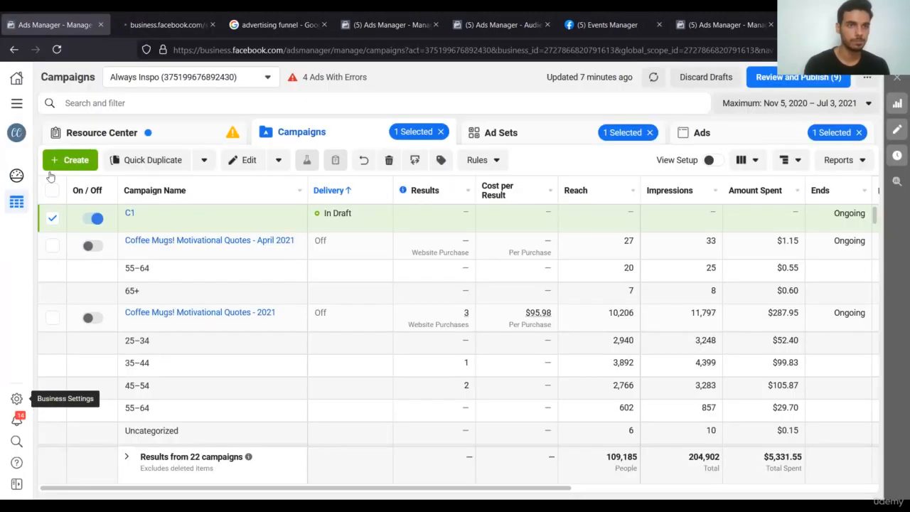
{"action": "left_click", "coordinate": [17, 104]}
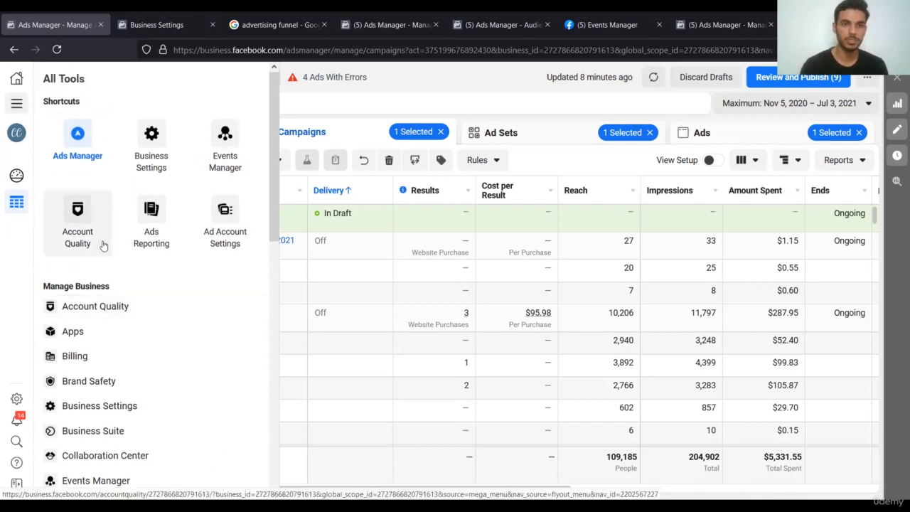
{"action": "scroll", "coordinate": [146, 327], "scroll_direction": "down", "scroll_amount": 1}
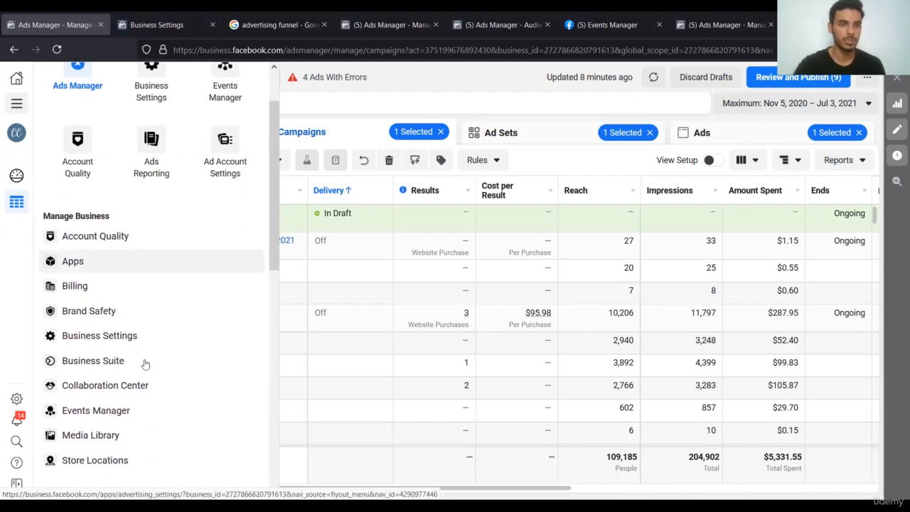
{"action": "scroll", "coordinate": [149, 366], "scroll_direction": "down", "scroll_amount": 1}
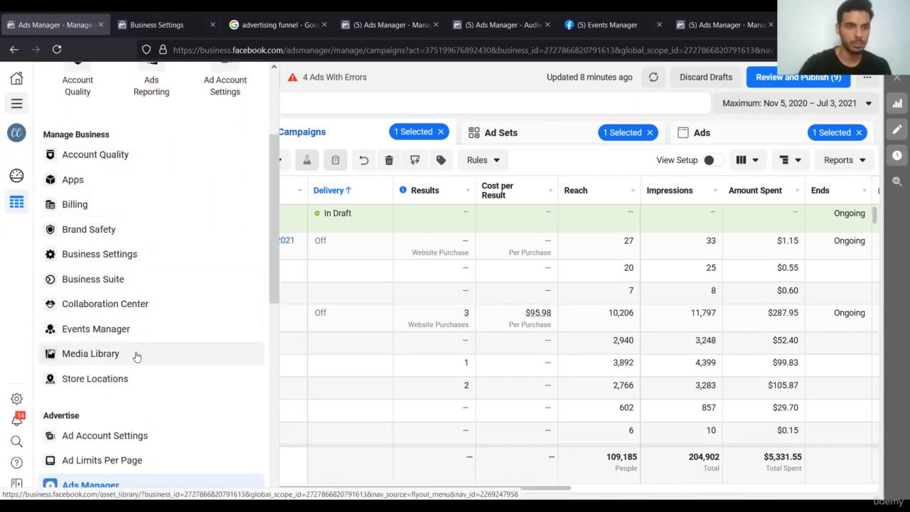
{"action": "scroll", "coordinate": [146, 426], "scroll_direction": "down", "scroll_amount": 3}
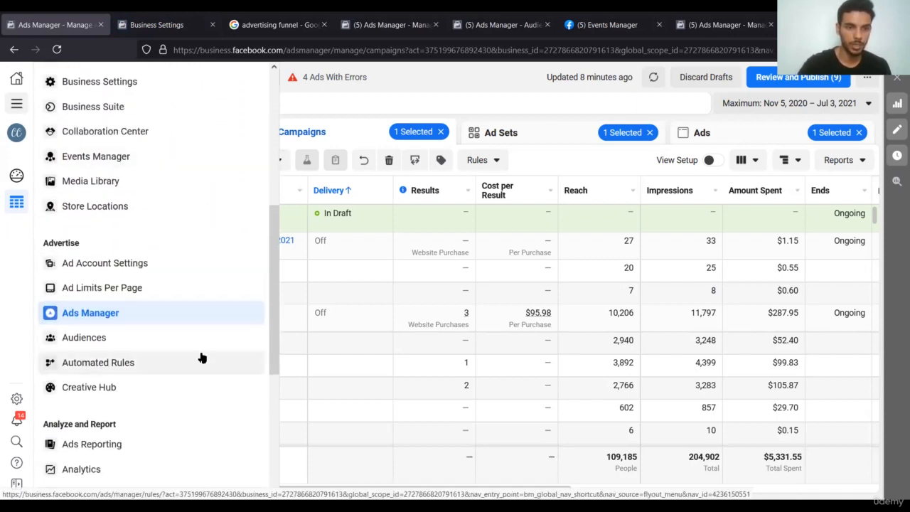
{"action": "scroll", "coordinate": [192, 171], "scroll_direction": "down", "scroll_amount": 2}
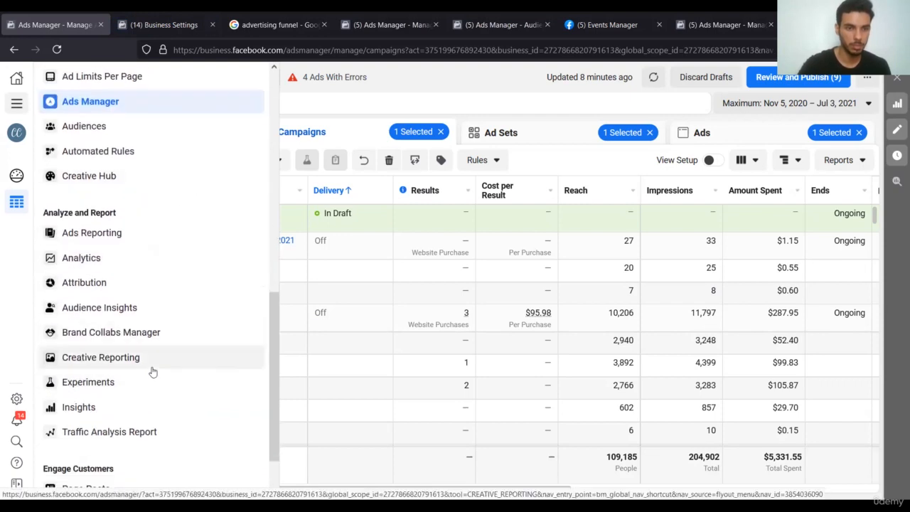
{"action": "scroll", "coordinate": [152, 372], "scroll_direction": "down", "scroll_amount": 1}
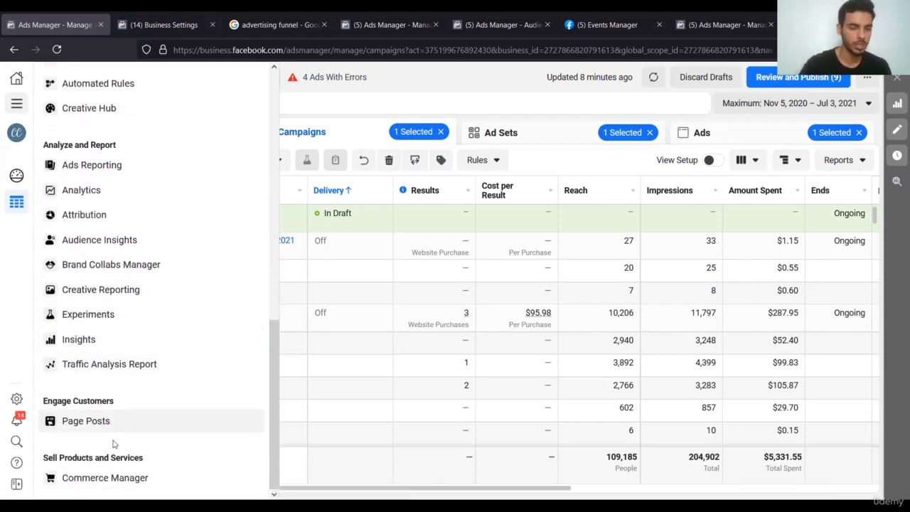
{"action": "scroll", "coordinate": [147, 362], "scroll_direction": "up", "scroll_amount": 2}
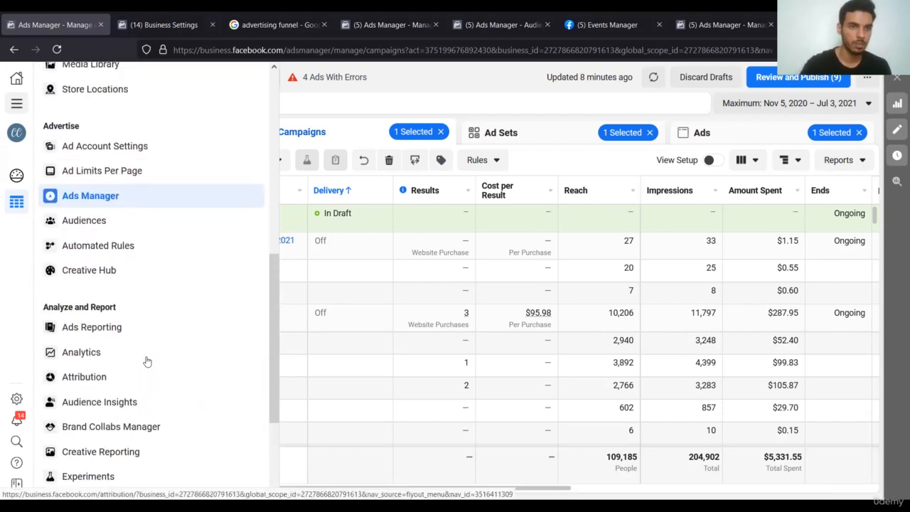
{"action": "scroll", "coordinate": [190, 379], "scroll_direction": "up", "scroll_amount": 3}
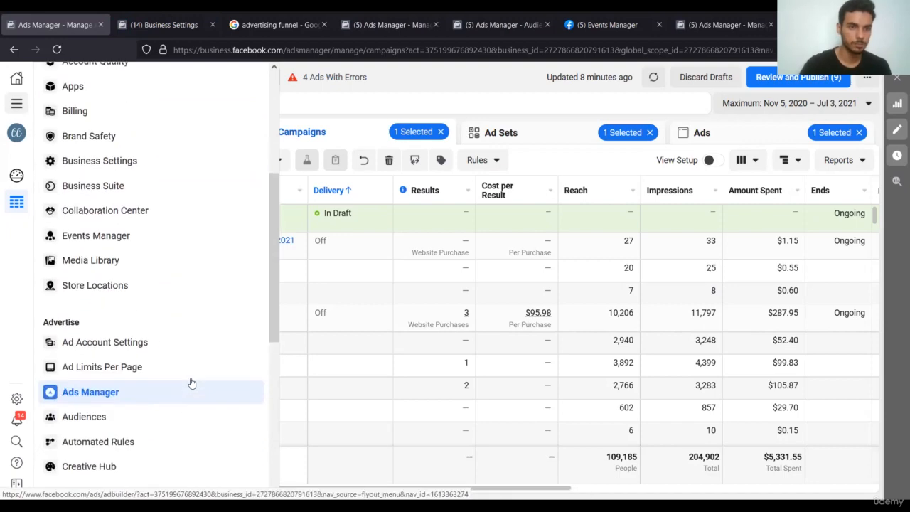
{"action": "scroll", "coordinate": [192, 384], "scroll_direction": "down", "scroll_amount": 1}
{"action": "scroll", "coordinate": [192, 383], "scroll_direction": "down", "scroll_amount": 3}
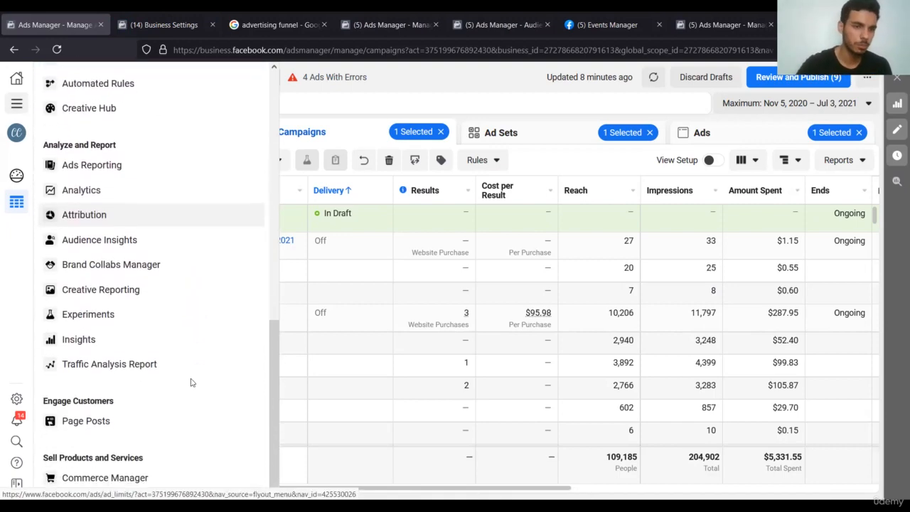
{"action": "scroll", "coordinate": [191, 383], "scroll_direction": "up", "scroll_amount": 2}
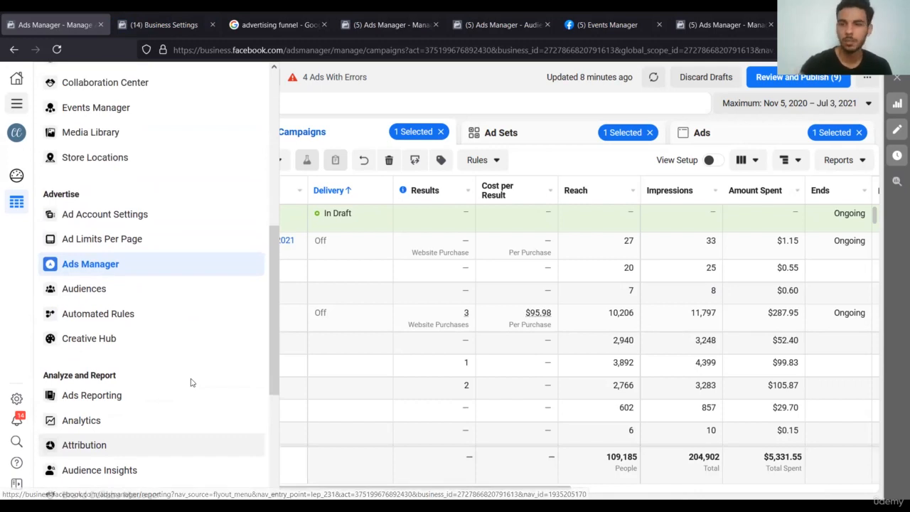
{"action": "scroll", "coordinate": [142, 163], "scroll_direction": "up", "scroll_amount": 3}
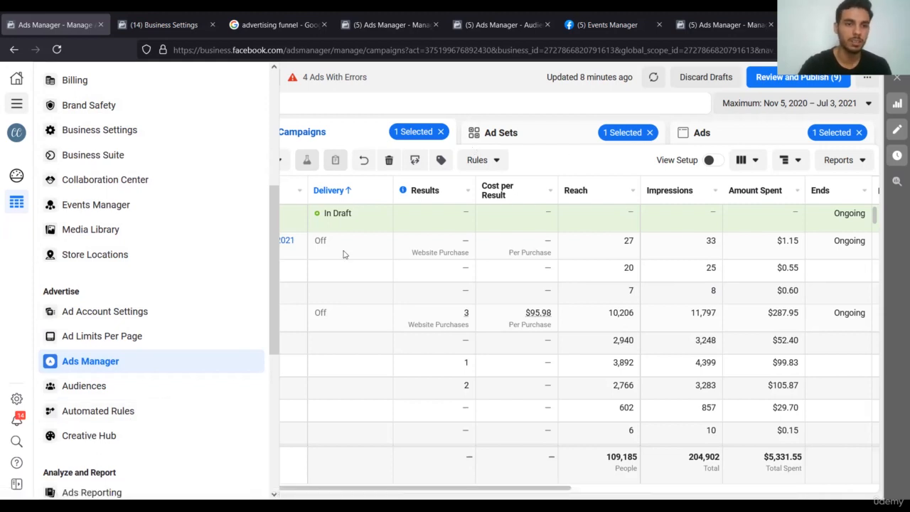
{"action": "scroll", "coordinate": [131, 363], "scroll_direction": "down", "scroll_amount": 3}
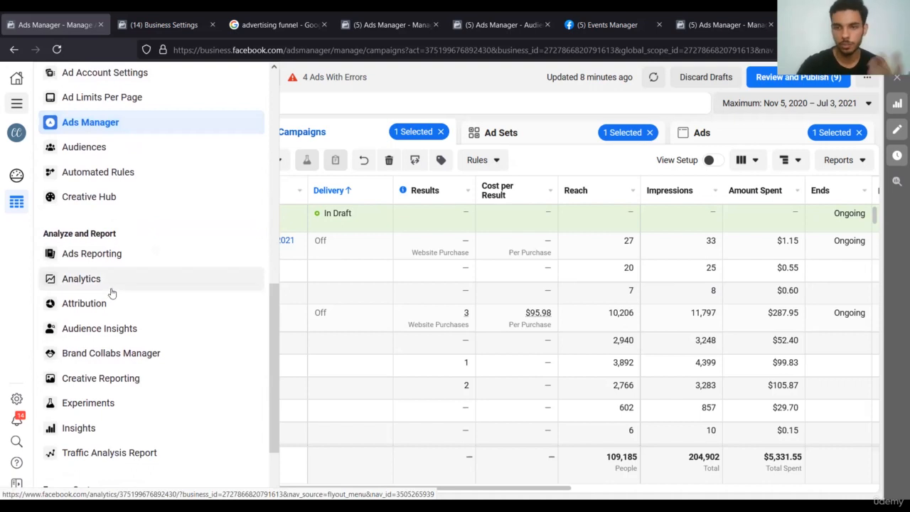
On the Business Settings People page, preview the Invite People advanced role options, then cancel.
{"action": "left_click", "coordinate": [171, 16]}
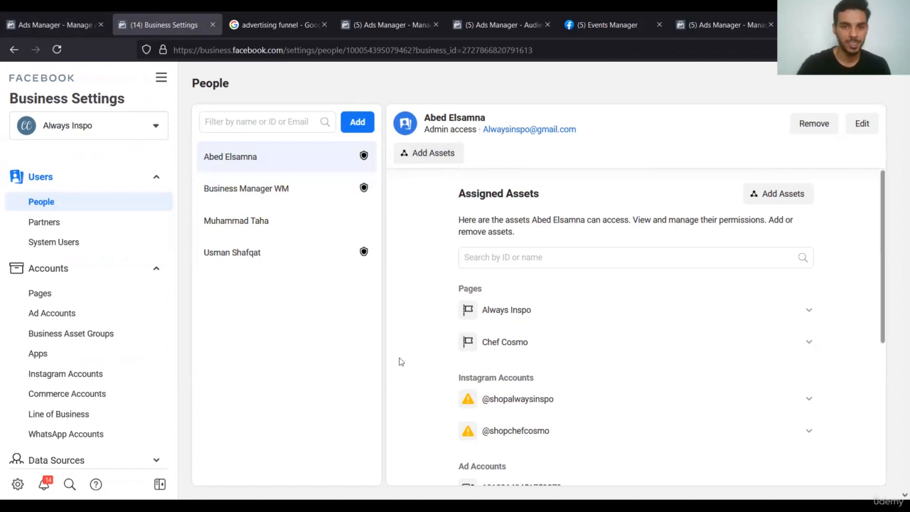
{"action": "scroll", "coordinate": [526, 416], "scroll_direction": "down", "scroll_amount": 2}
{"action": "scroll", "coordinate": [497, 356], "scroll_direction": "up", "scroll_amount": 2}
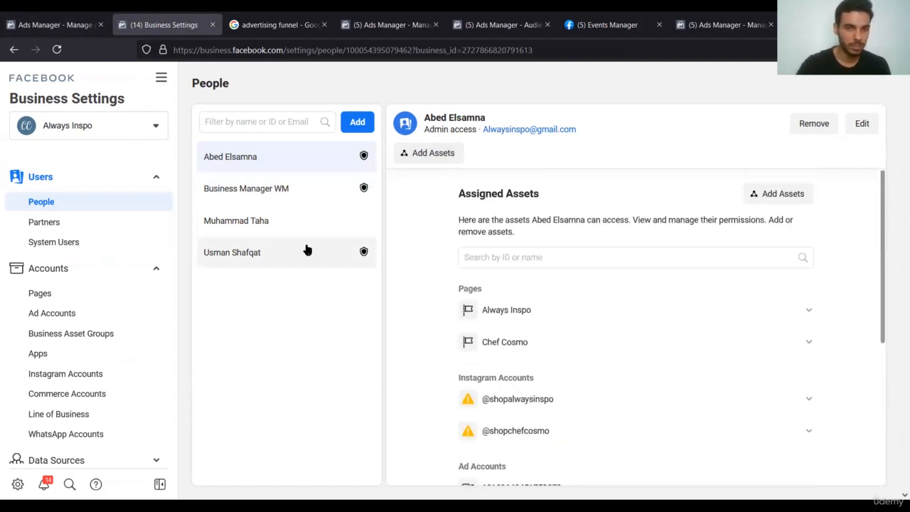
{"action": "left_click", "coordinate": [358, 124]}
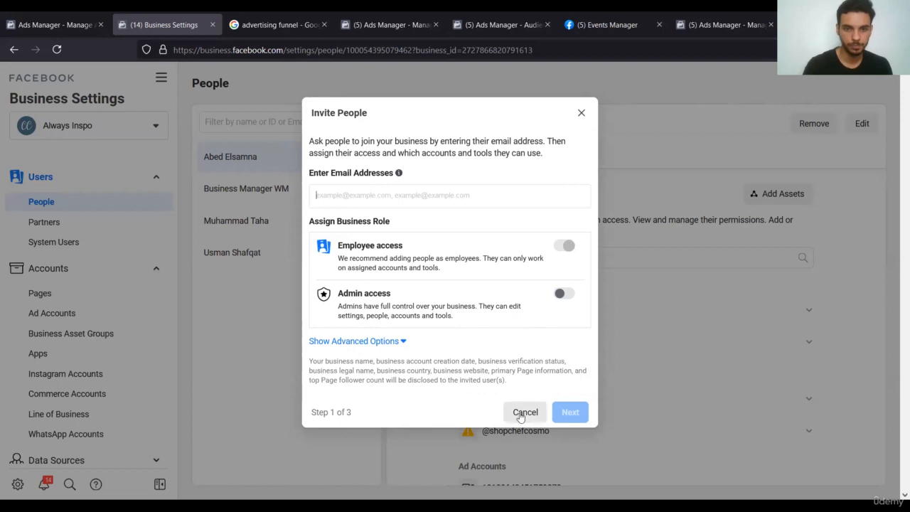
{"action": "left_click", "coordinate": [403, 344]}
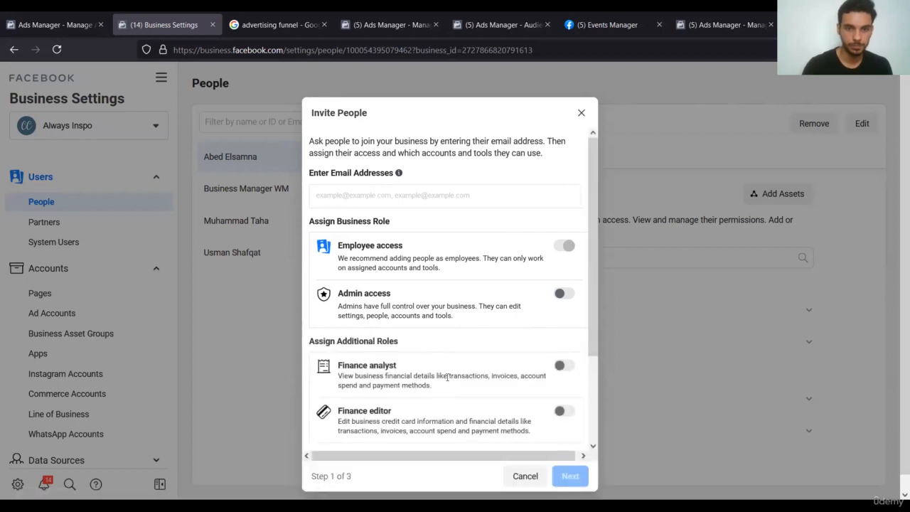
{"action": "scroll", "coordinate": [438, 184], "scroll_direction": "down", "scroll_amount": 2}
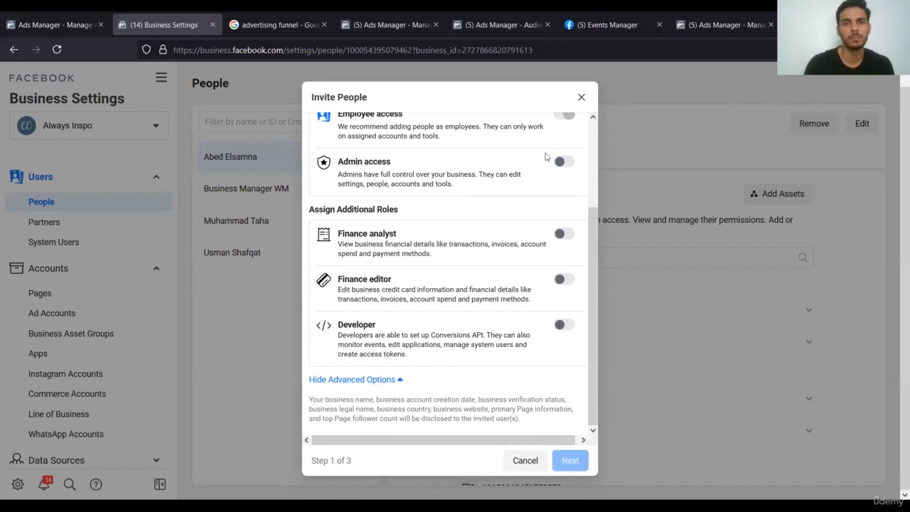
{"action": "left_click", "coordinate": [526, 461]}
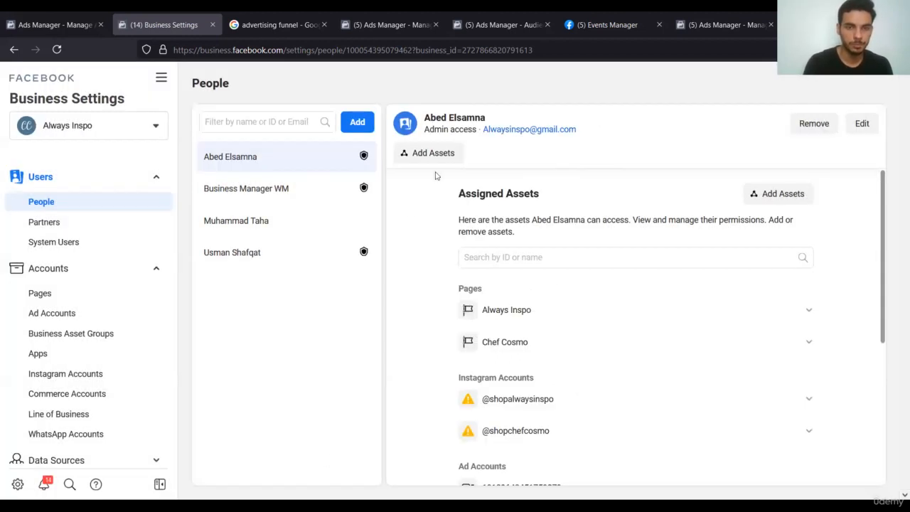
Reopen the Invite People form, check its advanced role options again, and dismiss it.
{"action": "left_click", "coordinate": [357, 122]}
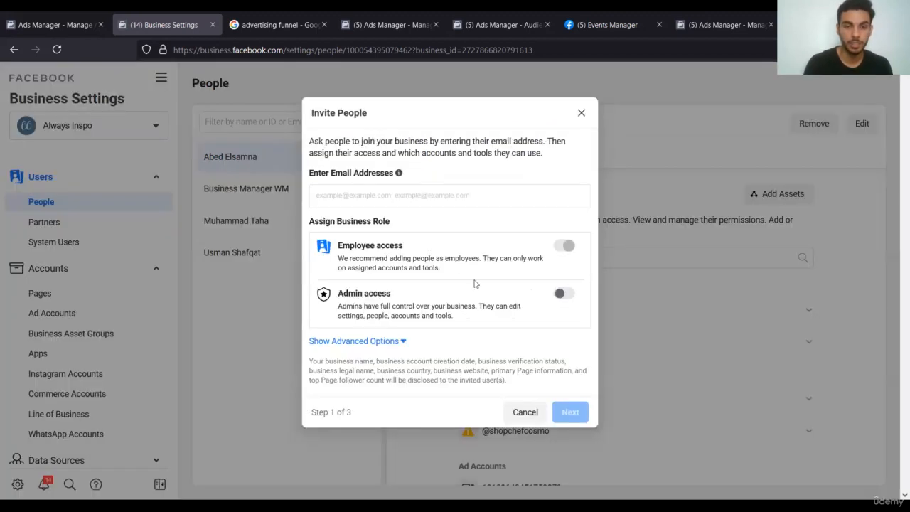
{"action": "left_click", "coordinate": [389, 341]}
{"action": "scroll", "coordinate": [435, 296], "scroll_direction": "down", "scroll_amount": 3}
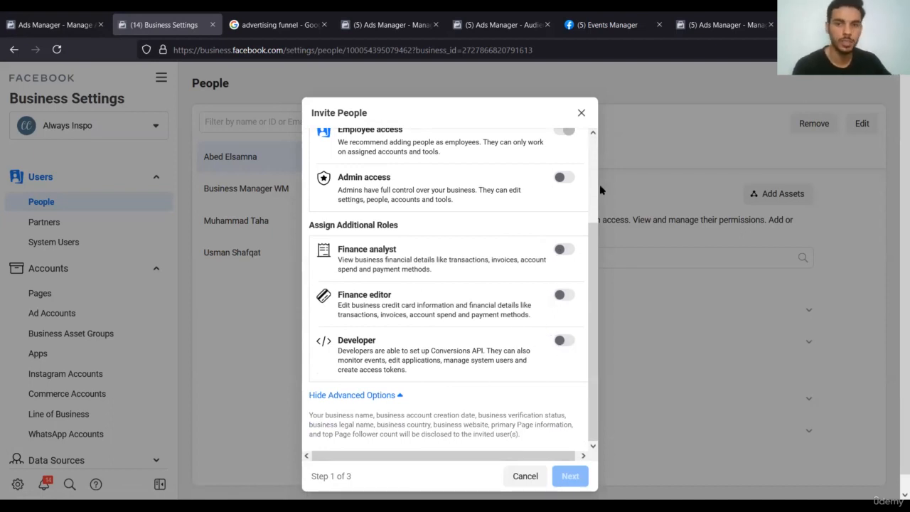
{"action": "left_click", "coordinate": [582, 115]}
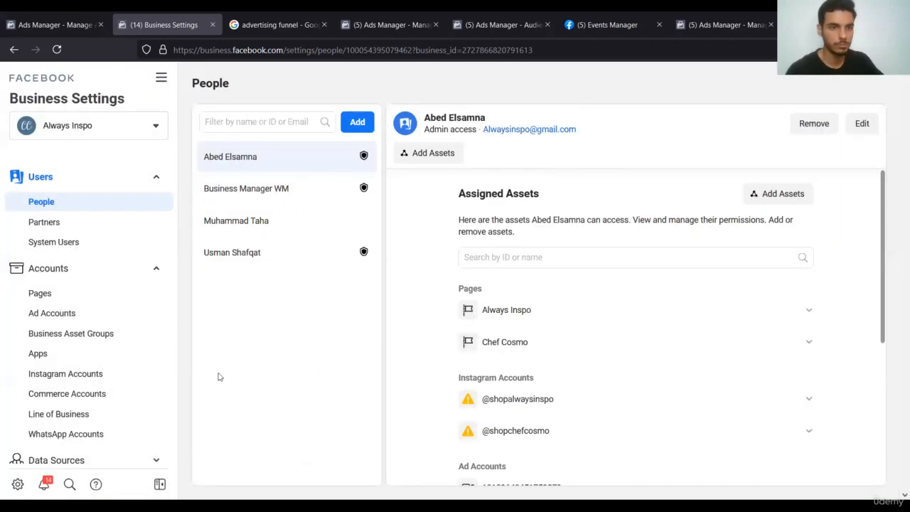
Expand Data Sources and go to the Users > Partners page.
{"action": "scroll", "coordinate": [56, 355], "scroll_direction": "down", "scroll_amount": 4}
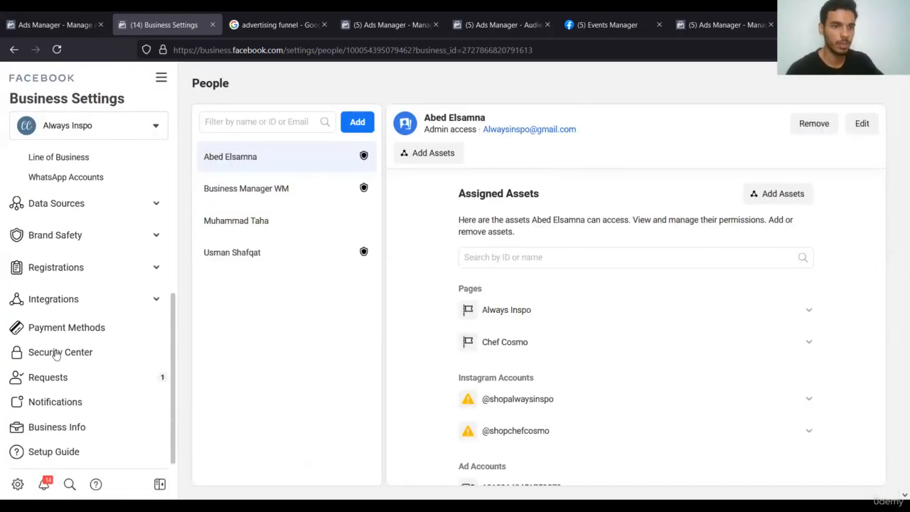
{"action": "left_click", "coordinate": [81, 204]}
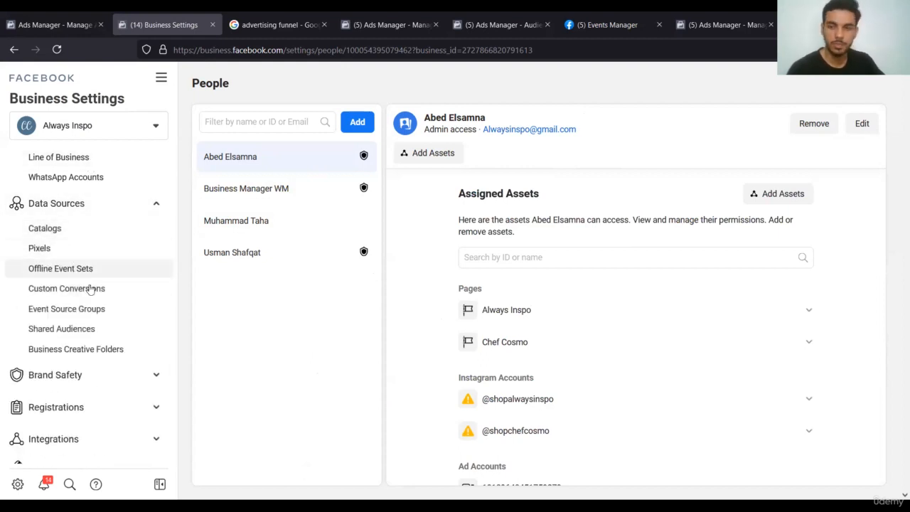
{"action": "scroll", "coordinate": [90, 290], "scroll_direction": "up", "scroll_amount": 1}
{"action": "scroll", "coordinate": [90, 290], "scroll_direction": "up", "scroll_amount": 4}
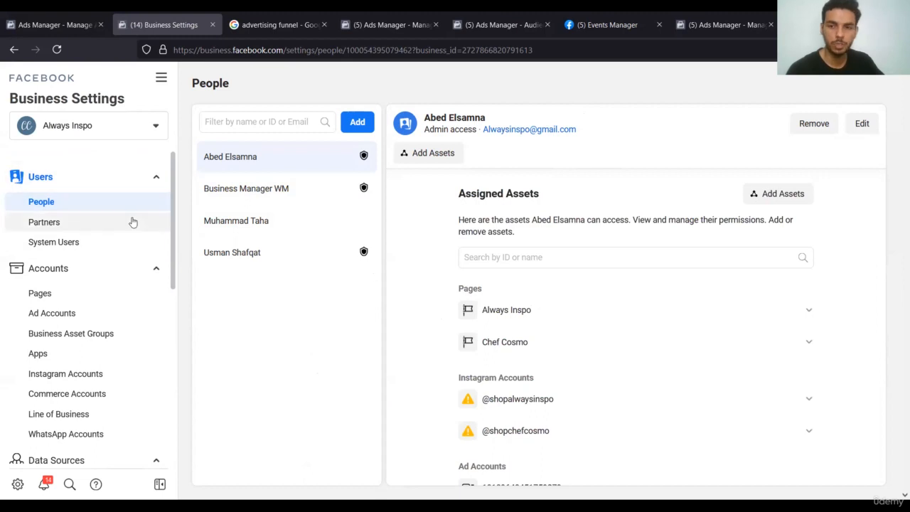
{"action": "left_click", "coordinate": [133, 225]}
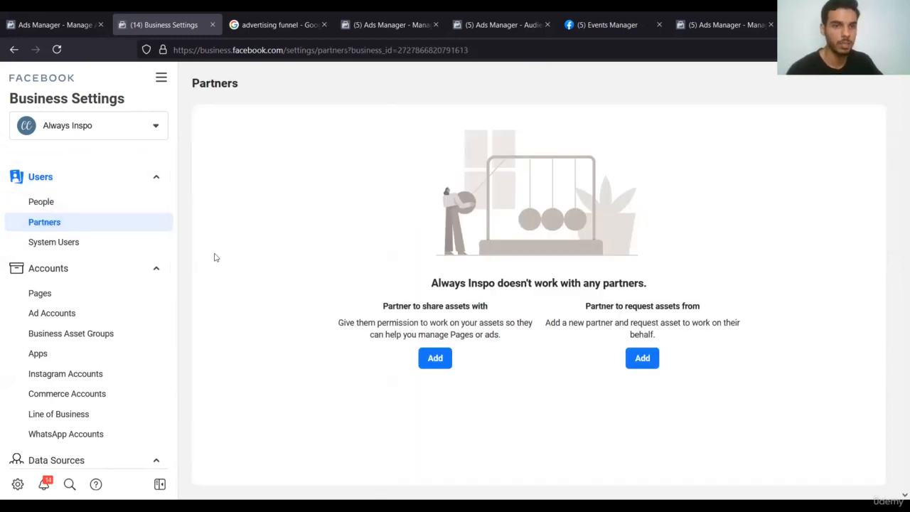
Start adding a partner to share assets with and enter the partner's business ID.
{"action": "left_click", "coordinate": [446, 356]}
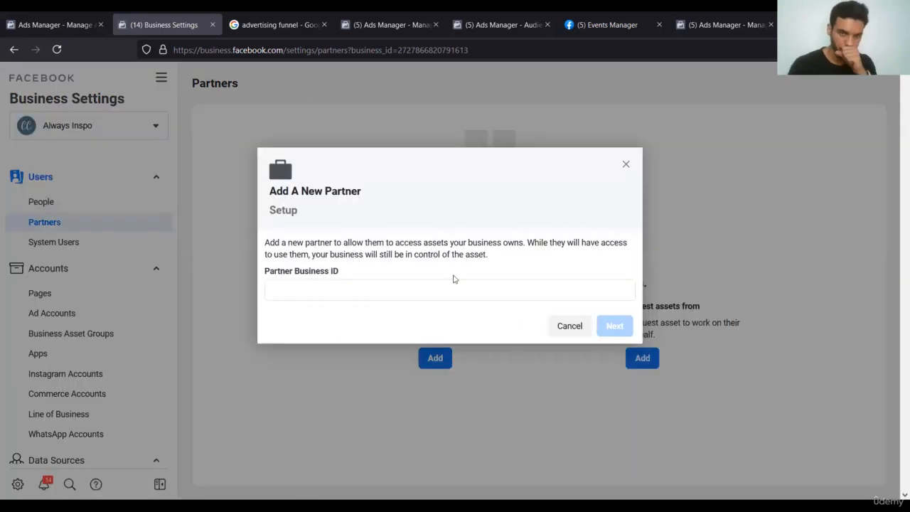
{"action": "left_click", "coordinate": [453, 288]}
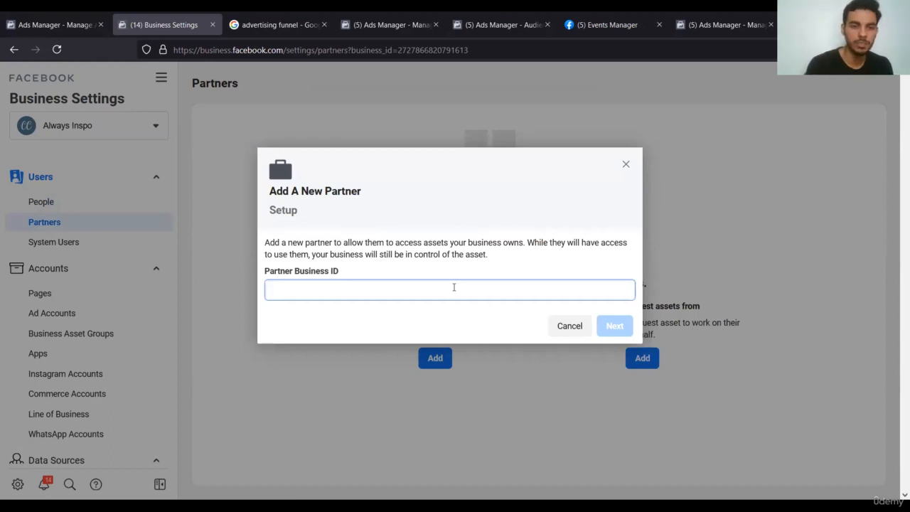
{"action": "type", "text": "6548647844"}
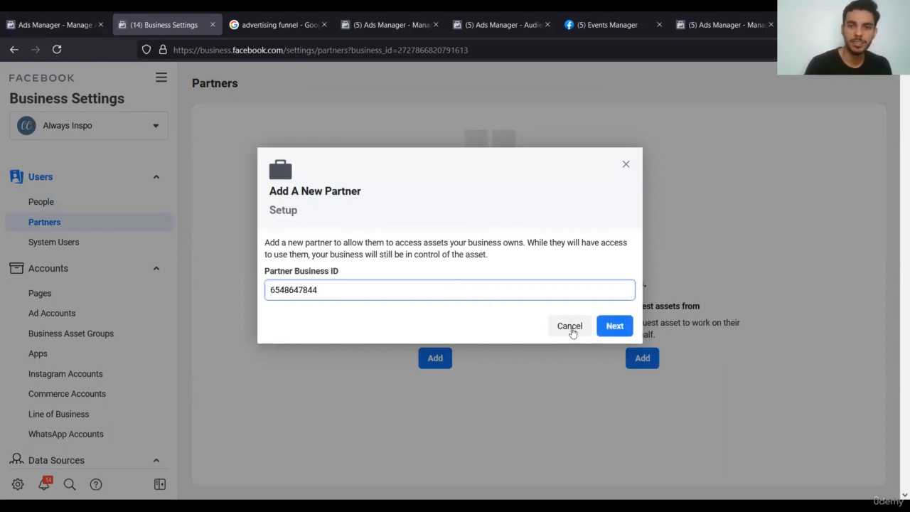
{"action": "double_click", "coordinate": [559, 291]}
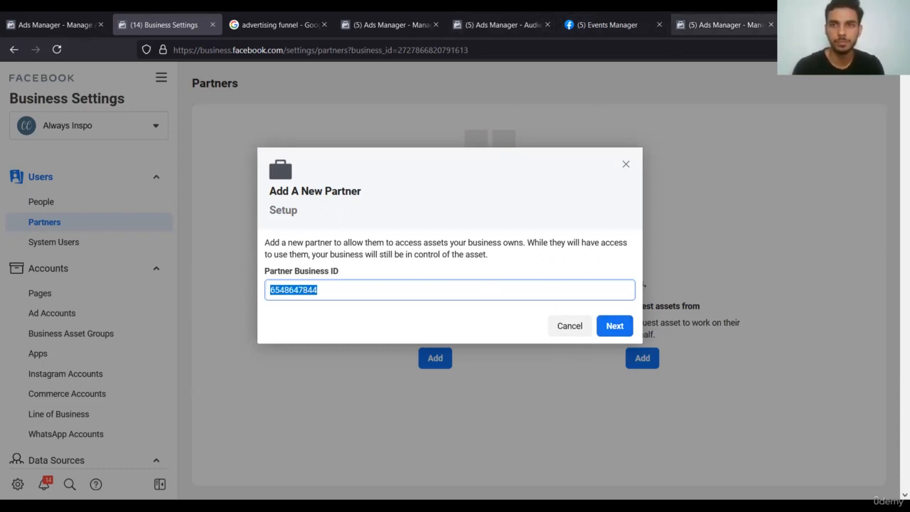
Open the ad account settings gear and the All Tools list from the campaigns page.
{"action": "left_click", "coordinate": [722, 24]}
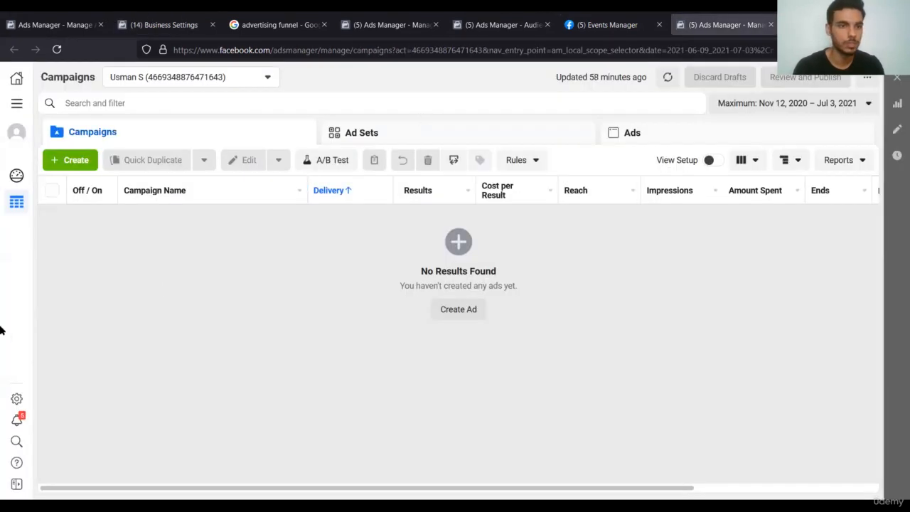
{"action": "left_click", "coordinate": [16, 400]}
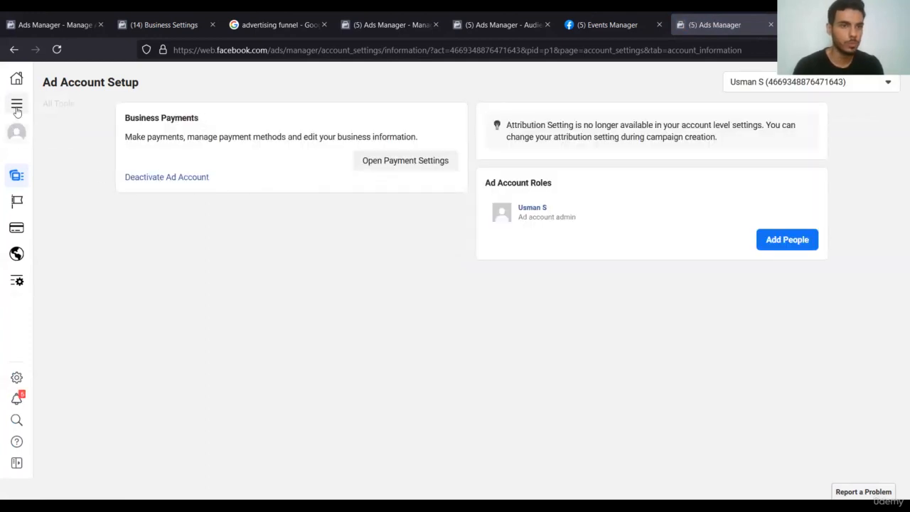
{"action": "left_click", "coordinate": [63, 112]}
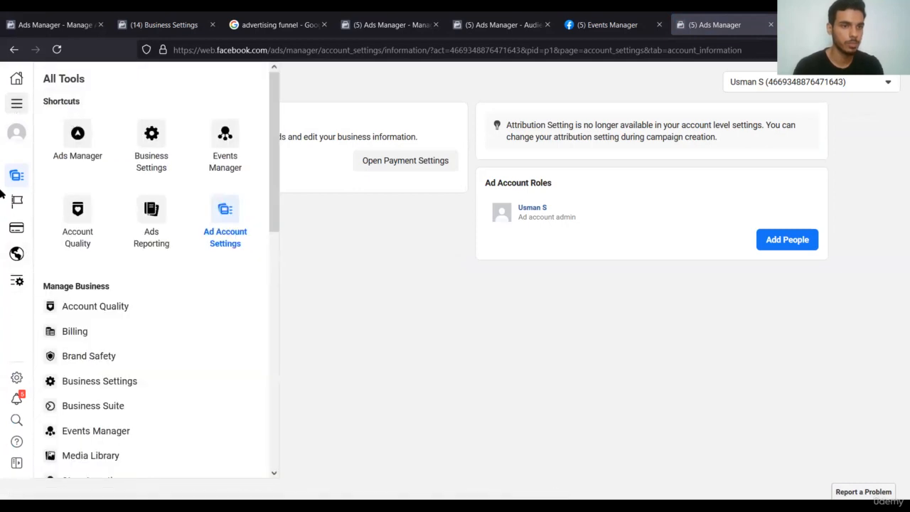
{"action": "key", "text": "ctrl+Page_Up"}
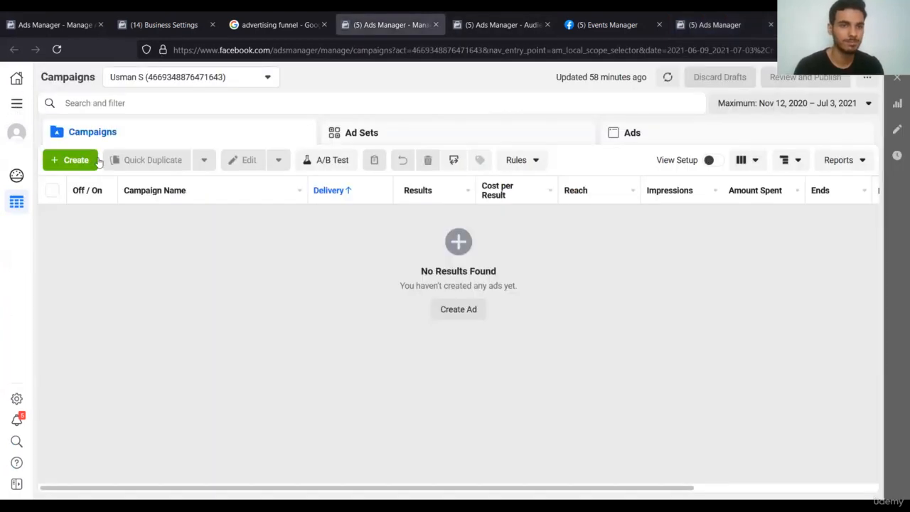
Browse the ad account list, showing more accounts and trying a search for 'adver'.
{"action": "left_click", "coordinate": [132, 80]}
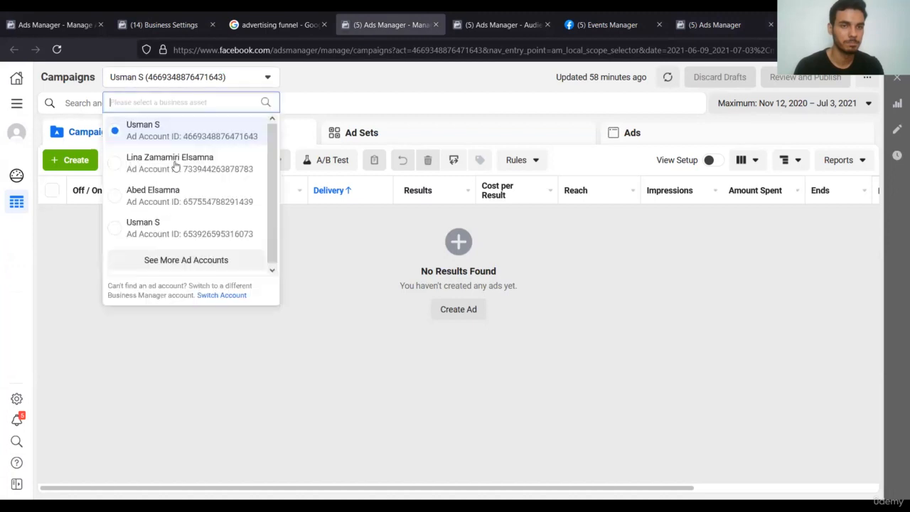
{"action": "left_click", "coordinate": [234, 260]}
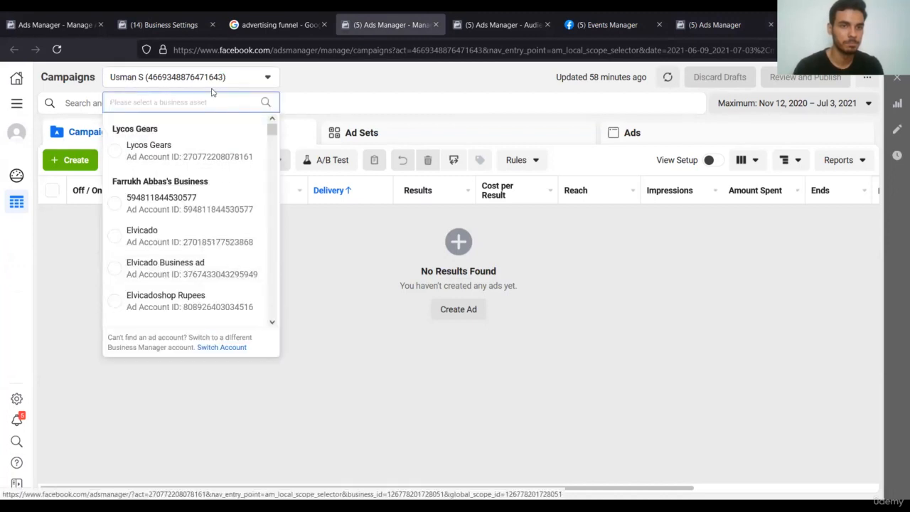
{"action": "type", "text": "ad"}
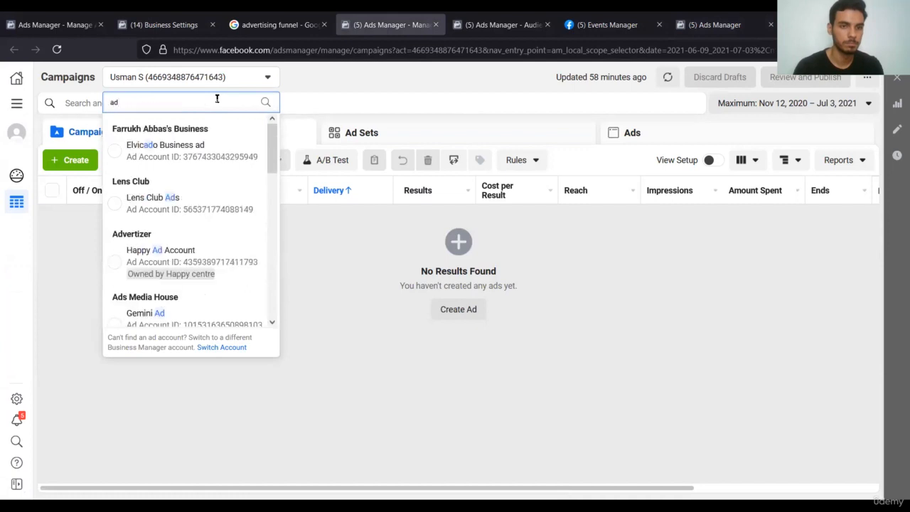
{"action": "type", "text": "ver"}
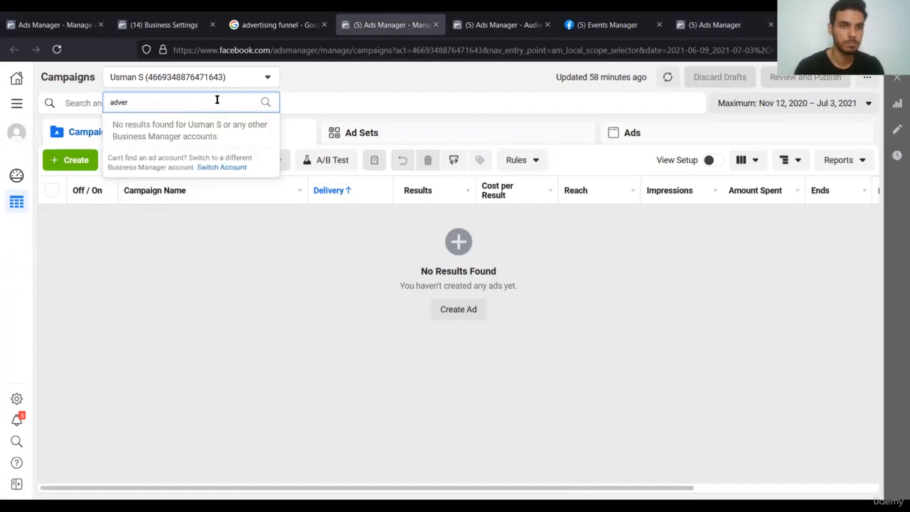
{"action": "key", "text": "BackSpace"}
{"action": "key", "text": "BackSpace"}
{"action": "key", "text": "BackSpace"}
{"action": "key", "text": "BackSpace"}
{"action": "key", "text": "BackSpace"}
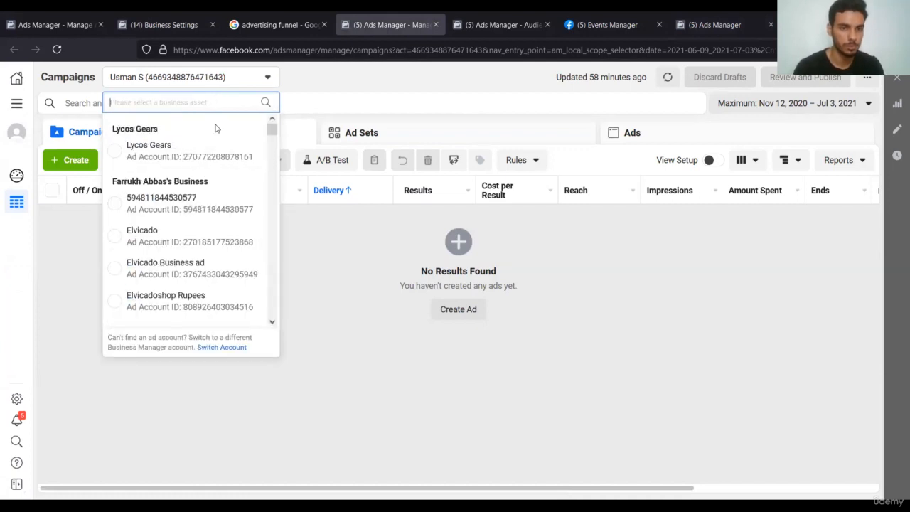
{"action": "scroll", "coordinate": [217, 128], "scroll_direction": "down", "scroll_amount": 5}
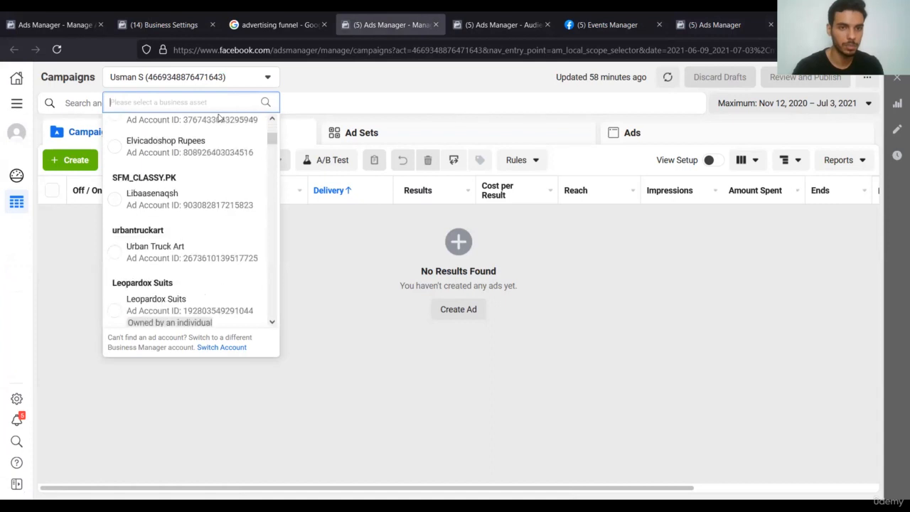
{"action": "left_click", "coordinate": [512, 78]}
Select the act= ad account number in the account settings page address.
{"action": "left_click", "coordinate": [751, 17]}
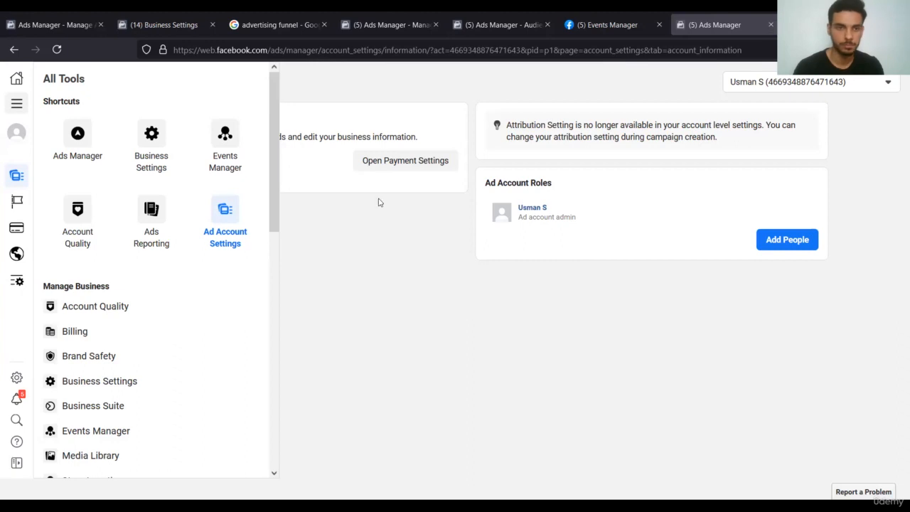
{"action": "left_click", "coordinate": [447, 248]}
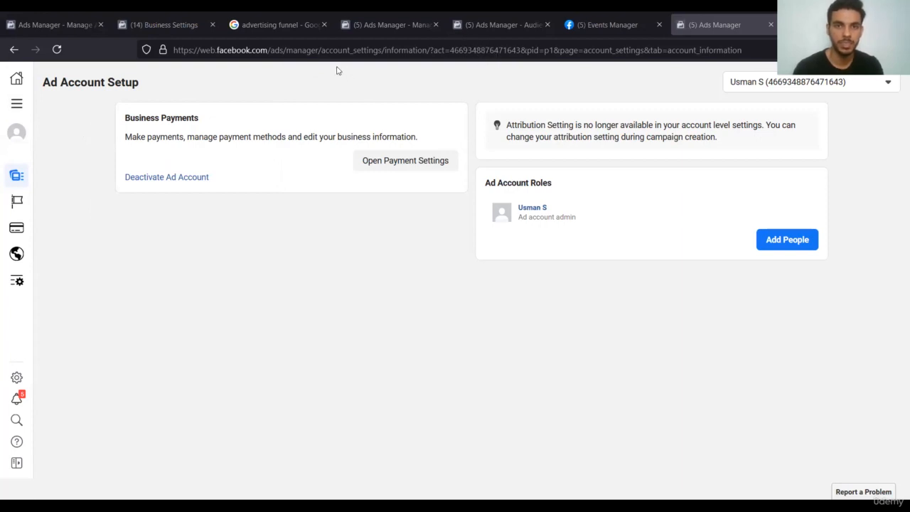
{"action": "double_click", "coordinate": [480, 51]}
{"action": "key", "text": "ctrl+c"}
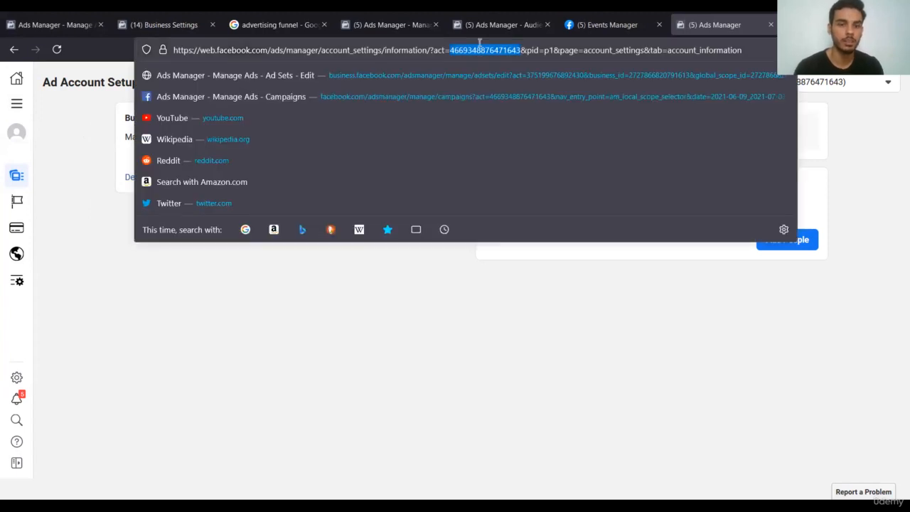
{"action": "left_click", "coordinate": [103, 16]}
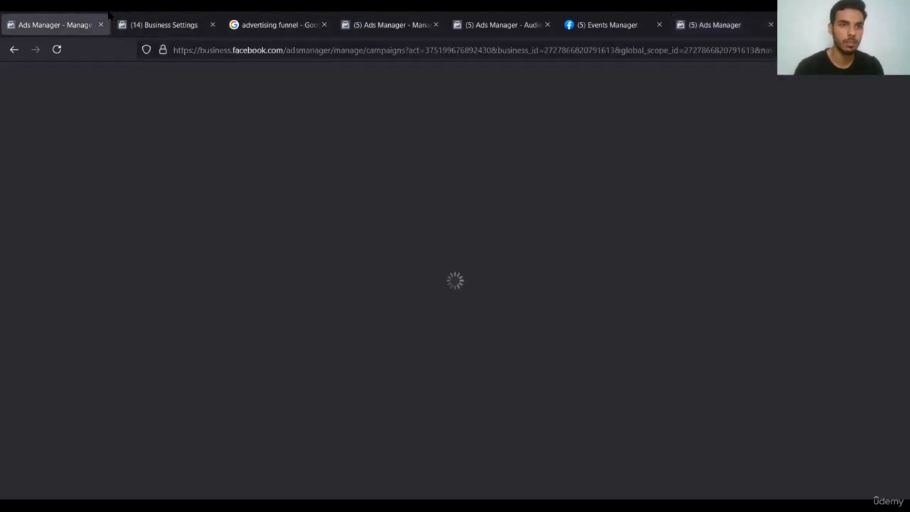
Paste the ad account ID into the Partner Business ID field, then cancel without adding the partner.
{"action": "left_click", "coordinate": [198, 25]}
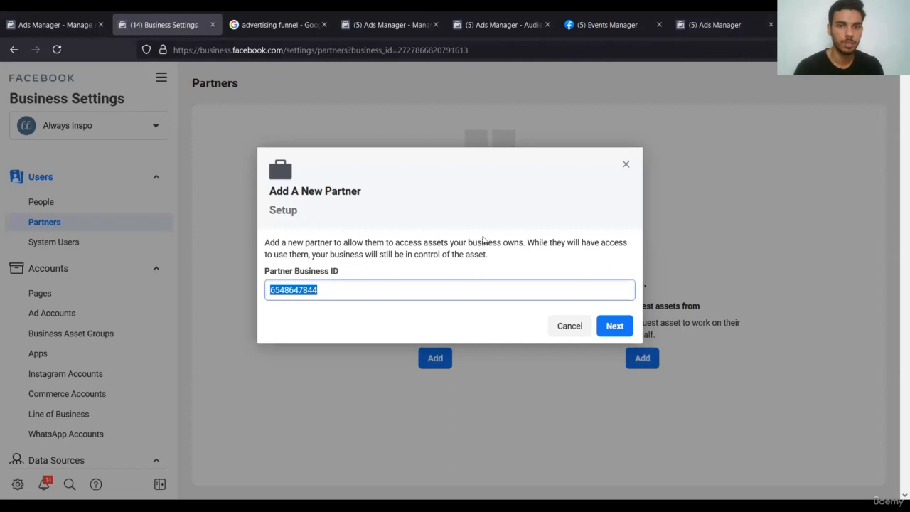
{"action": "key", "text": "ctrl+v"}
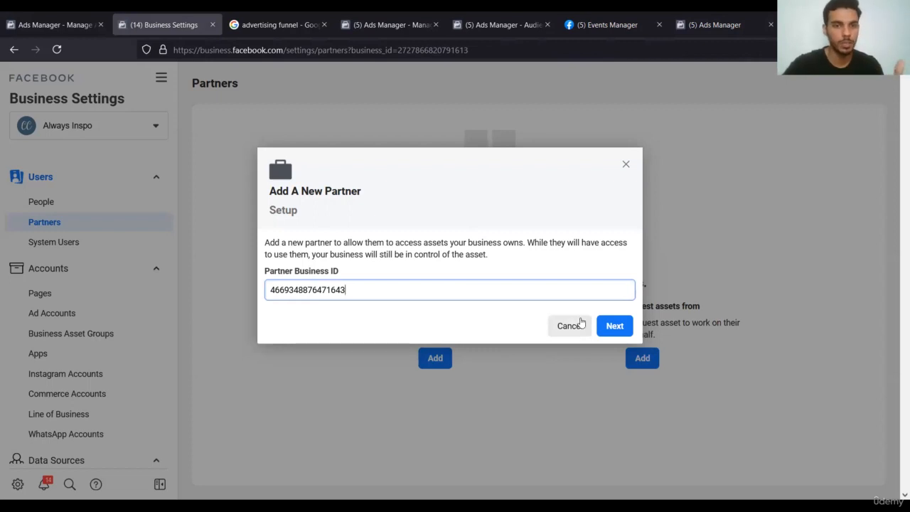
{"action": "left_click", "coordinate": [579, 321]}
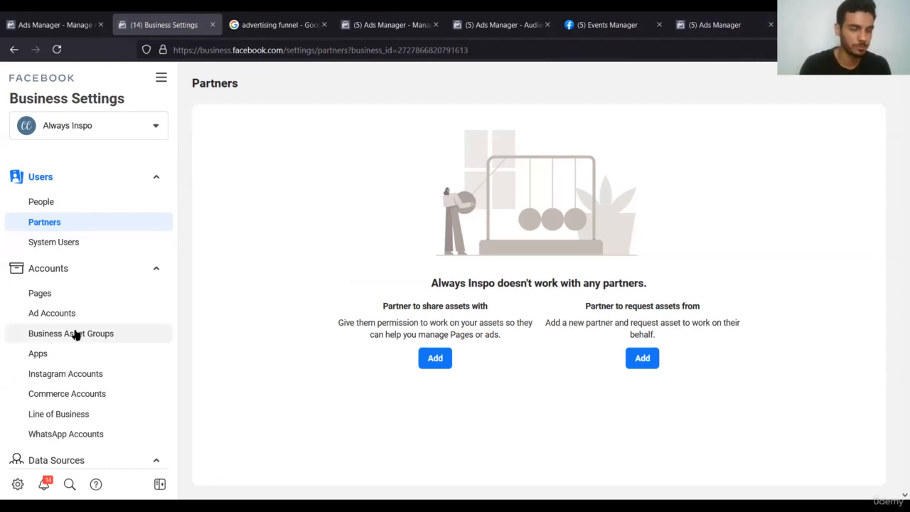
{"action": "scroll", "coordinate": [74, 332], "scroll_direction": "down", "scroll_amount": 5}
{"action": "scroll", "coordinate": [75, 334], "scroll_direction": "down", "scroll_amount": 1}
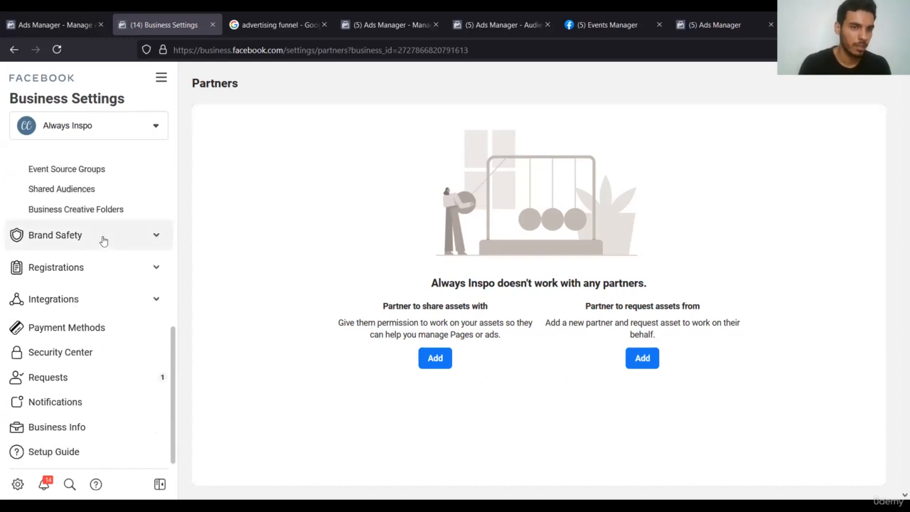
{"action": "scroll", "coordinate": [63, 376], "scroll_direction": "up", "scroll_amount": 6}
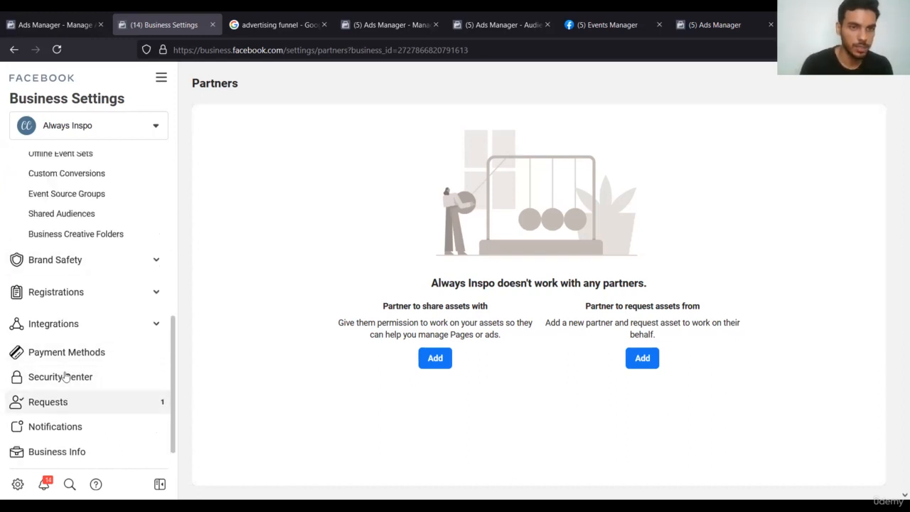